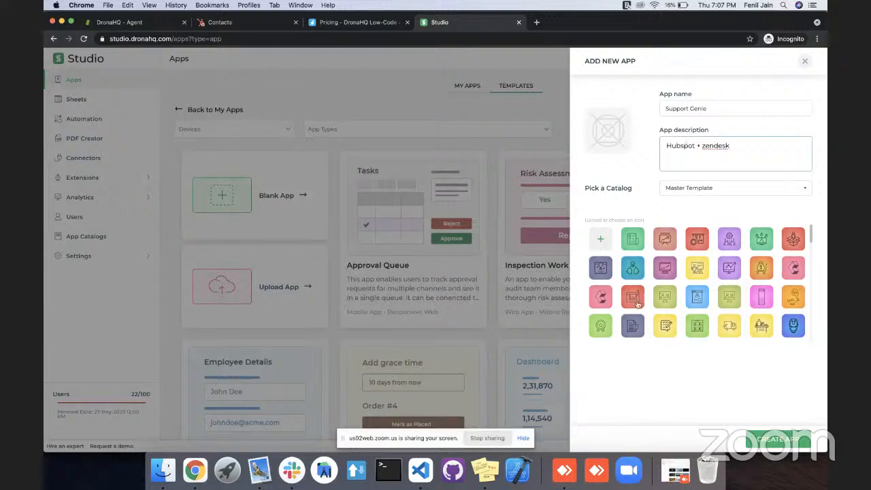
Give the new app the yellow notepad icon, create it, and skip the introductory tour.
left_click(665, 325)
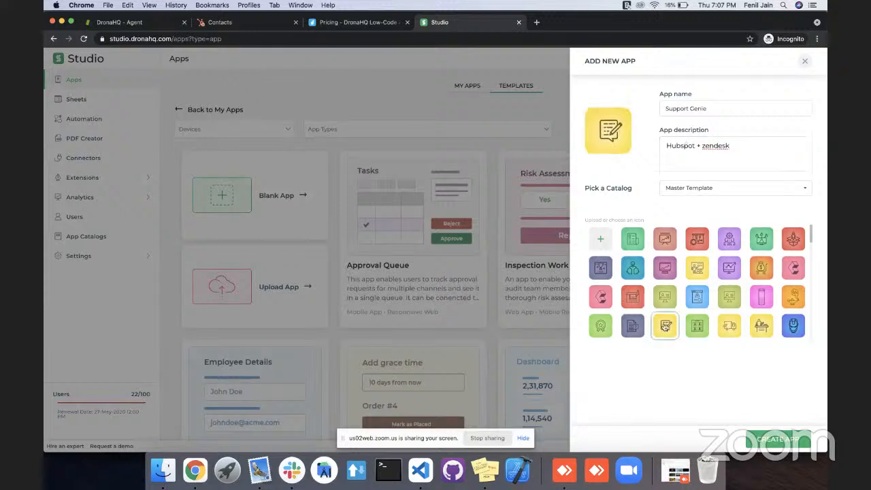
left_click(768, 441)
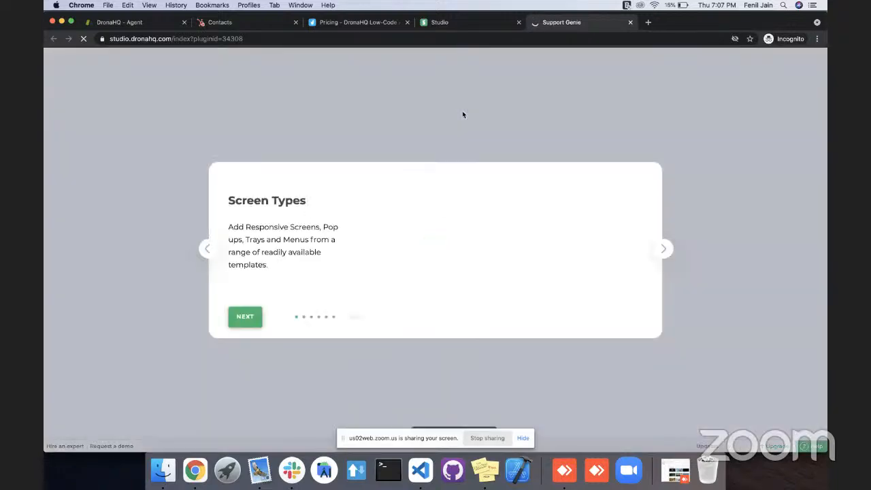
left_click(352, 320)
left_click(67, 104)
Set the screen header's main heading text to "View Tickets".
left_click(452, 84)
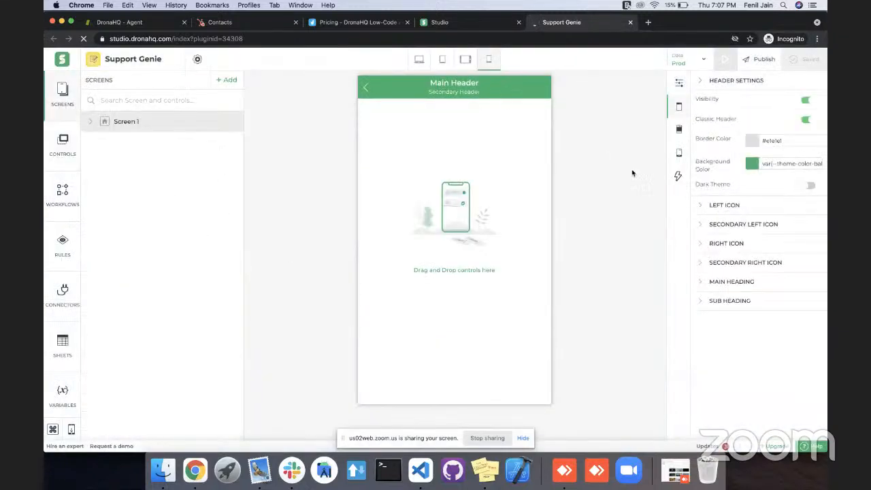
left_click(720, 281)
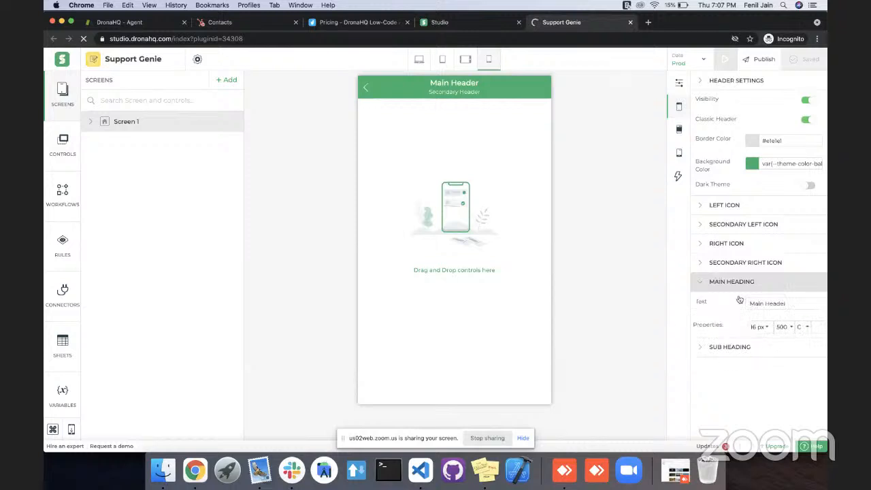
triple_click(757, 305)
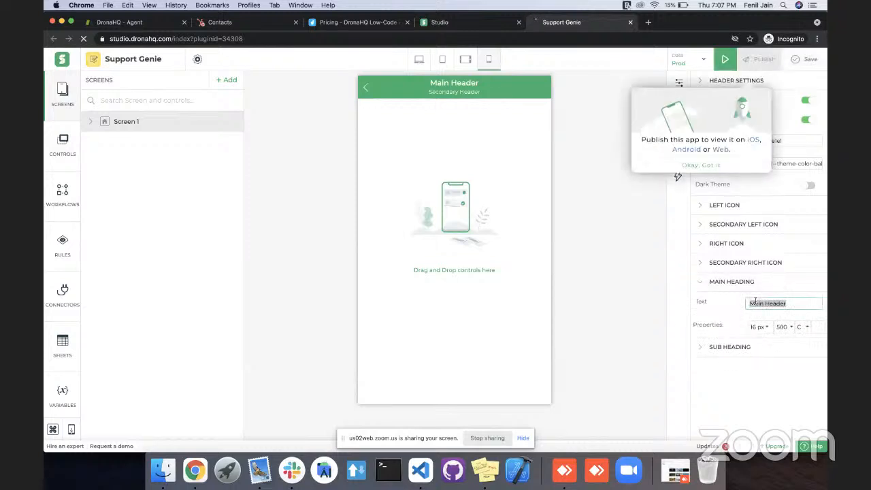
type("View T")
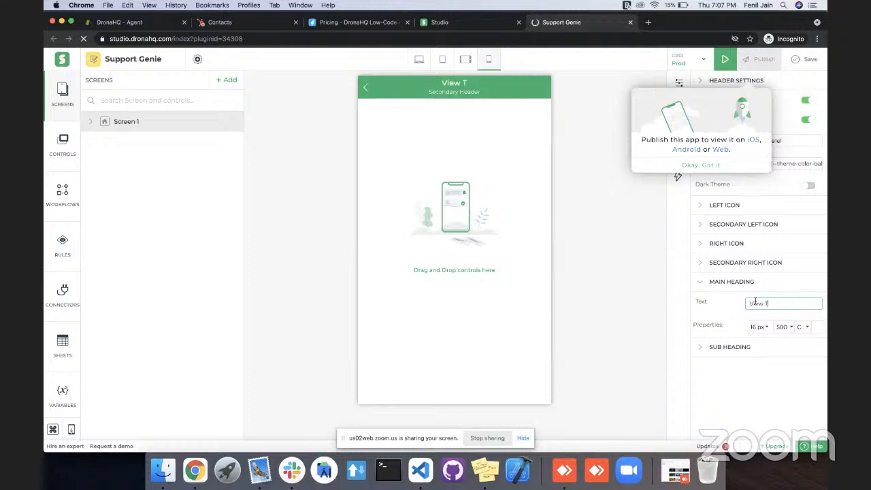
type("ickets")
Set the header's sub heading text to "Zendesk" and dismiss the publish hint.
left_click(730, 347)
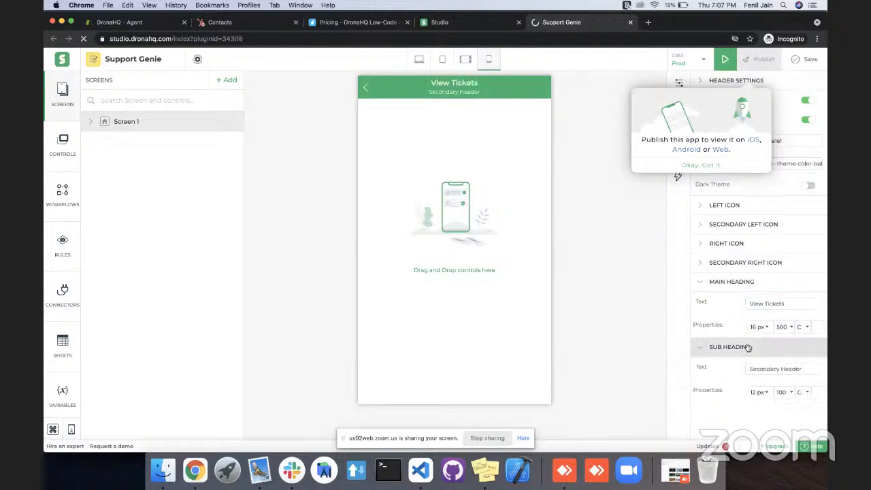
left_click(757, 368)
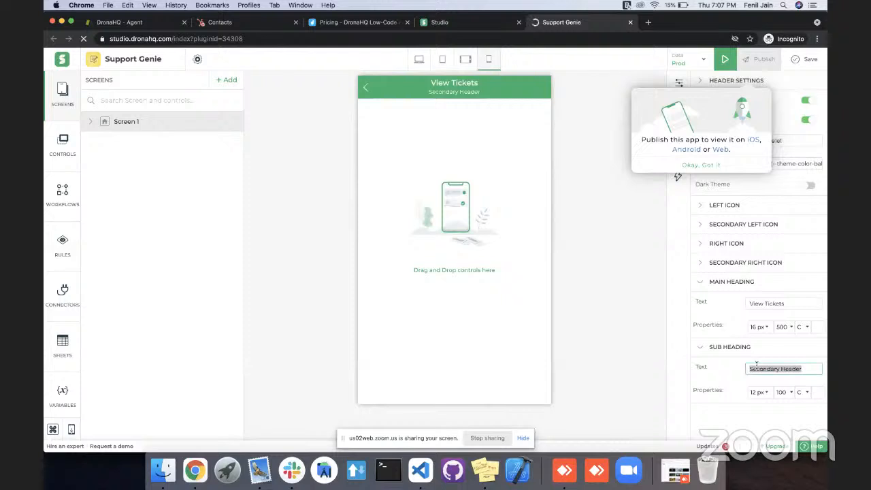
type("Z")
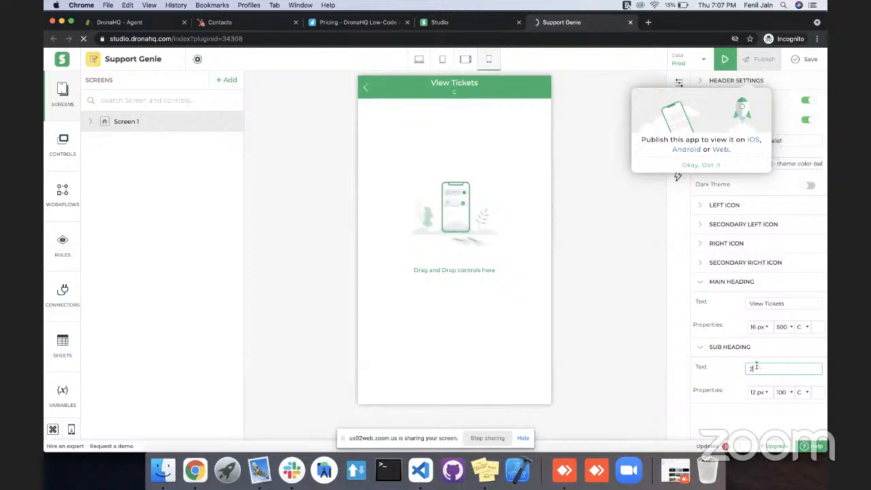
type("endesk")
left_click(698, 166)
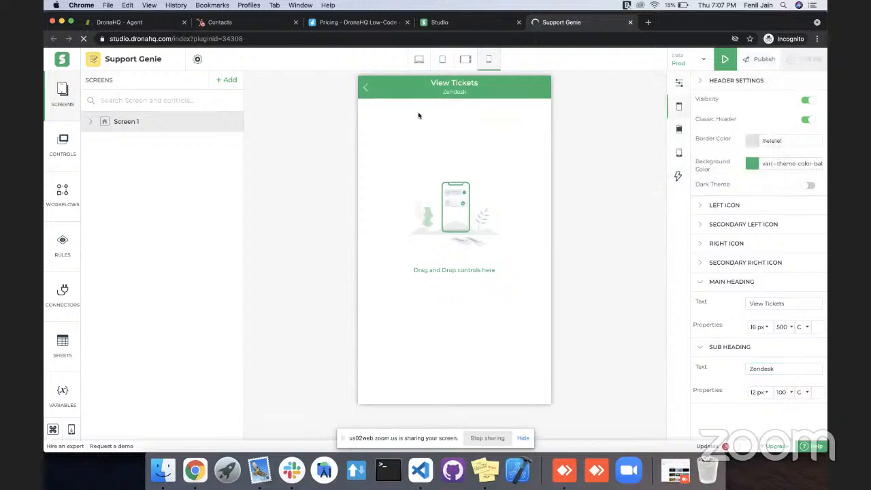
Add a Table Grid control to the screen body and dismiss the hints about submit buttons and data binding.
left_click(420, 184)
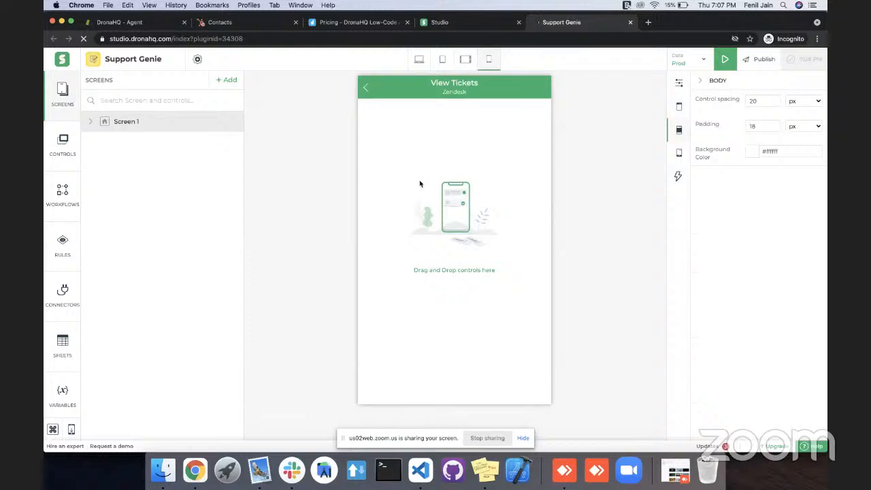
key("super+k")
type("tabl")
key("Right")
key("Right")
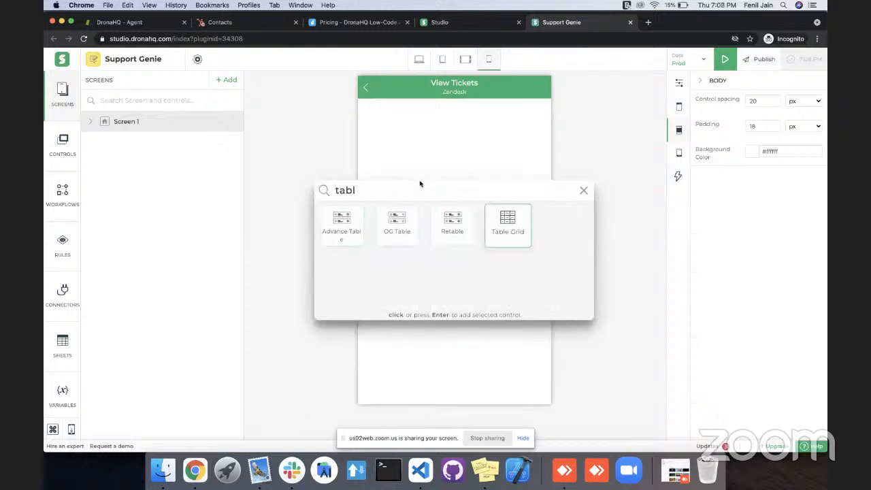
key("Return")
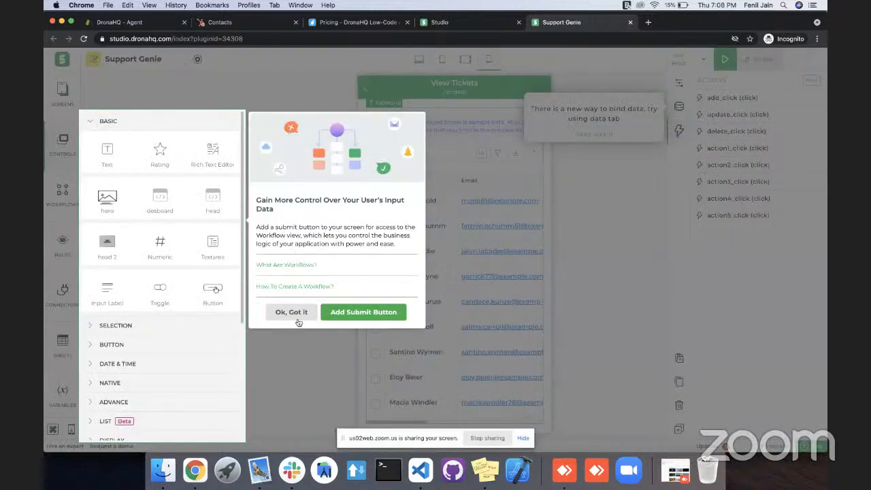
left_click(301, 316)
left_click(580, 134)
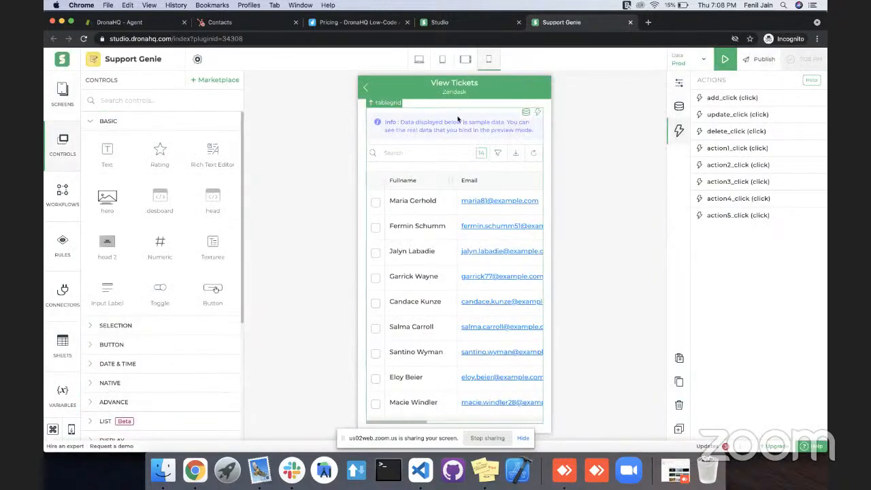
Start binding the table grid to a new connector, using the ready third-party Zendesk service with its GetTickets API.
left_click(526, 114)
left_click(726, 202)
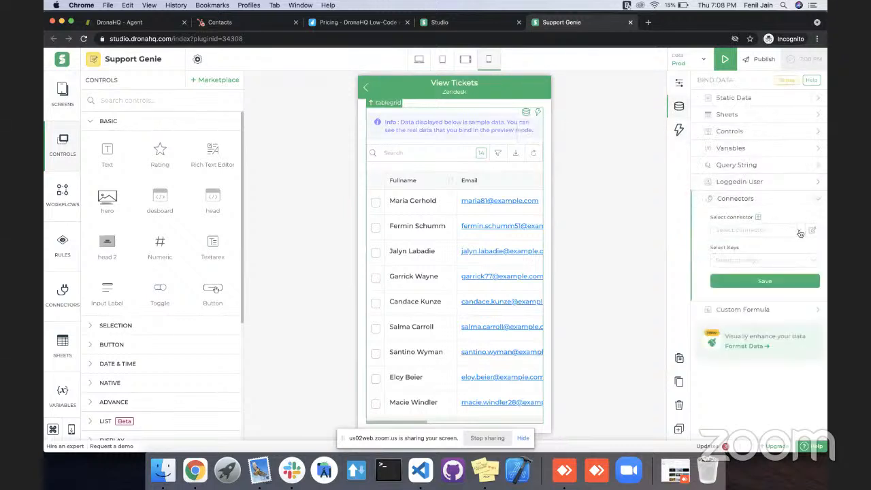
left_click(758, 218)
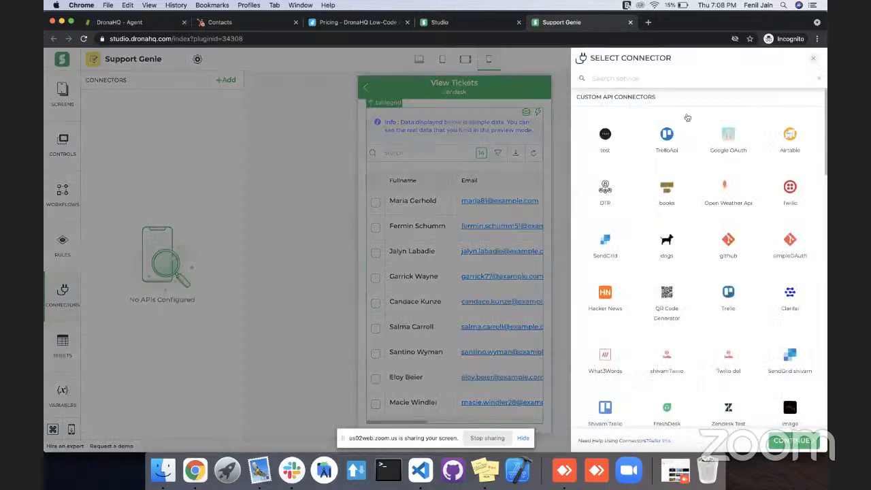
left_click(618, 77)
type("zend")
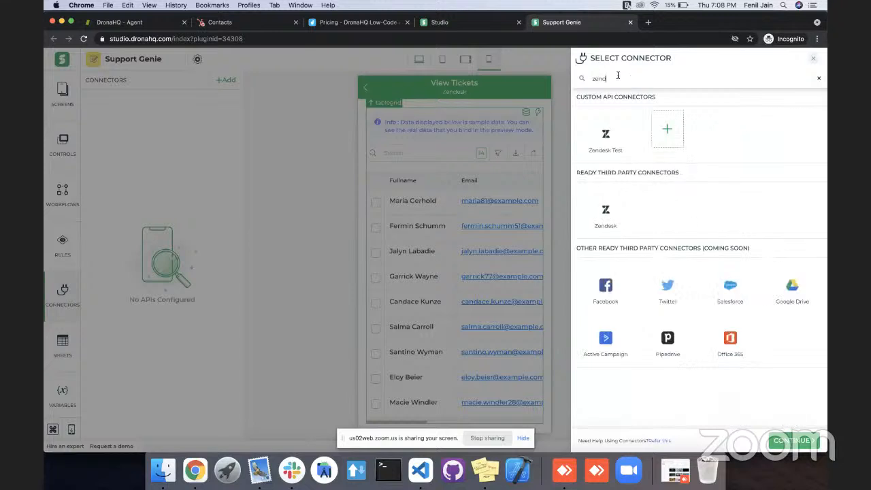
left_click(606, 212)
left_click(786, 444)
left_click(602, 116)
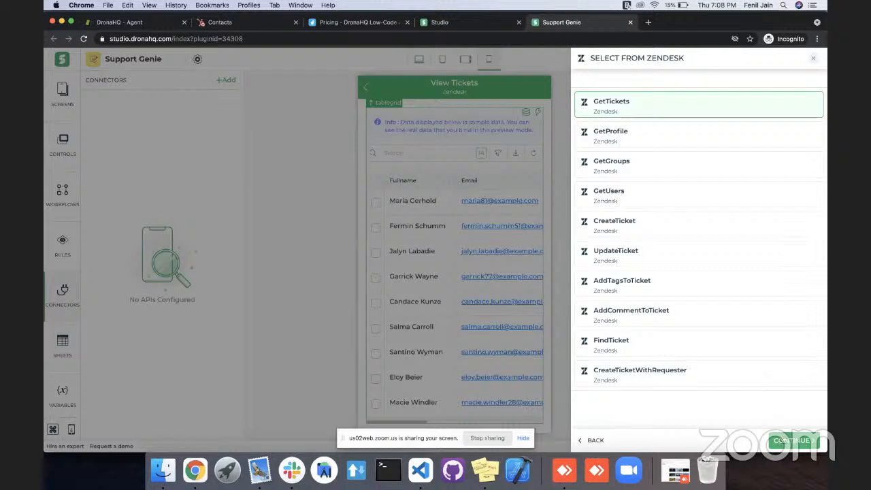
left_click(787, 441)
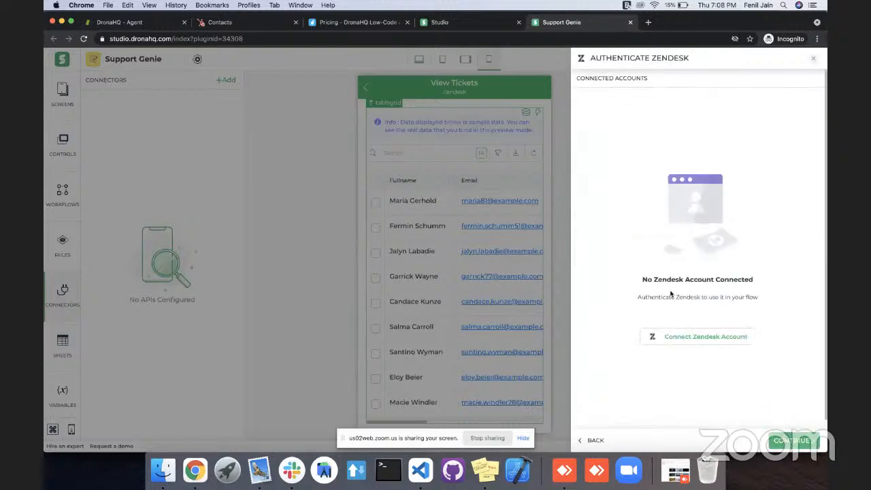
Start connecting a new Zendesk account for the connector and name the account DronaHQ.
left_click(681, 339)
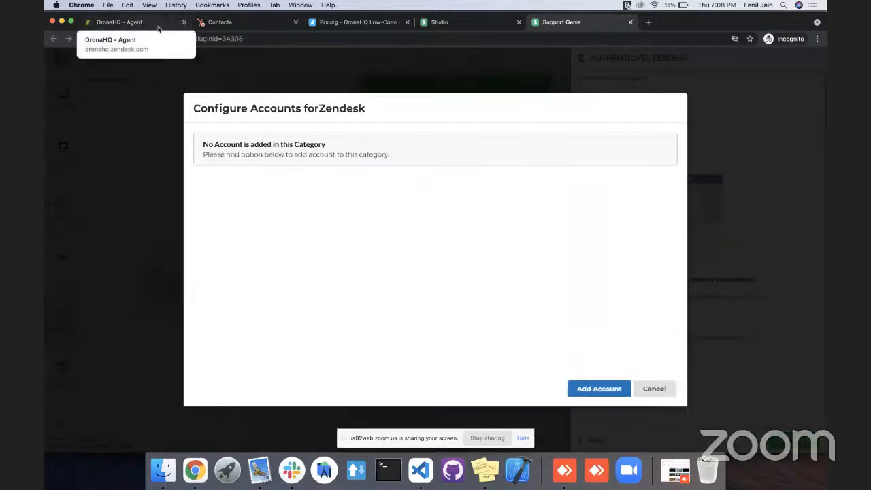
left_click(578, 388)
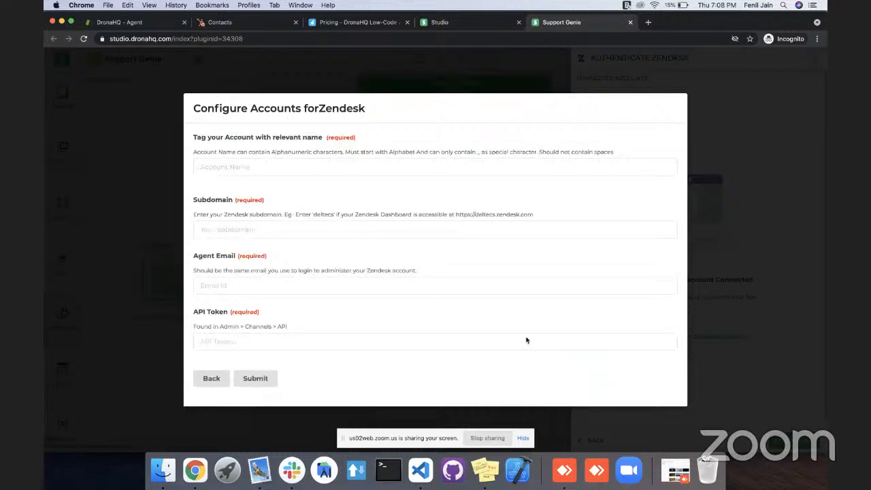
left_click(242, 167)
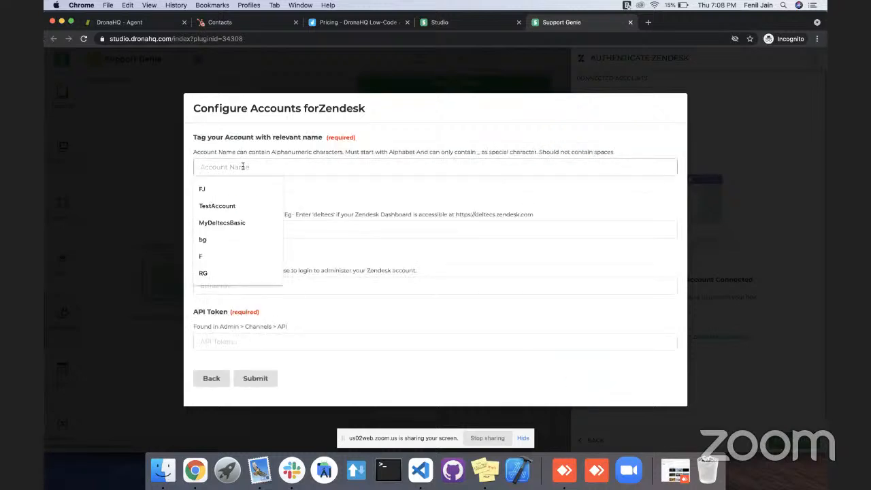
type("DronaHQ")
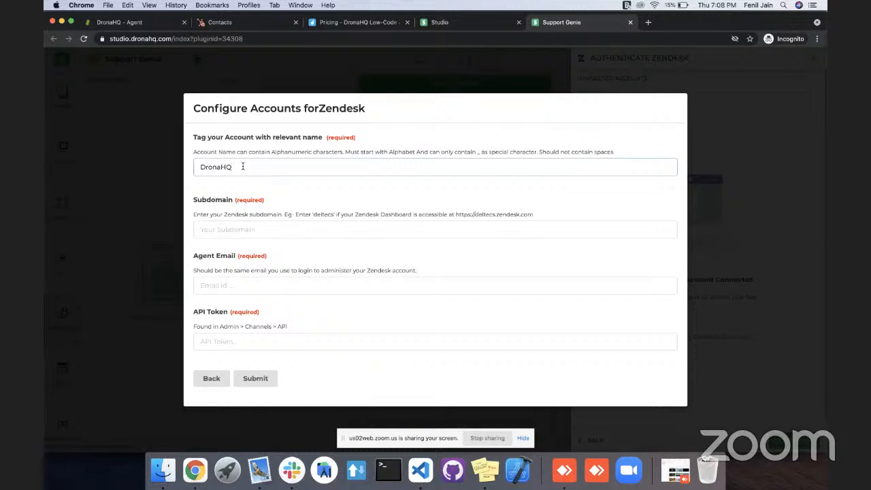
Copy the subdomain "dronahq" from the Zendesk site's address into the account's Subdomain setting.
left_click(232, 229)
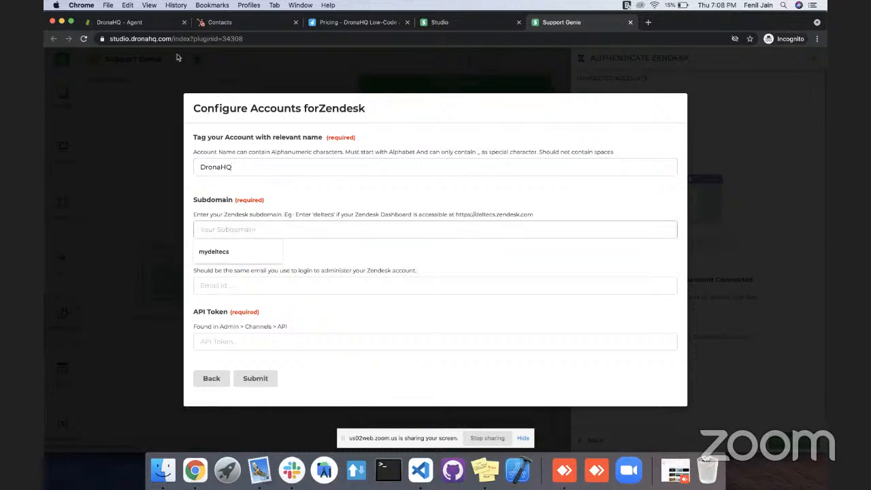
left_click(155, 24)
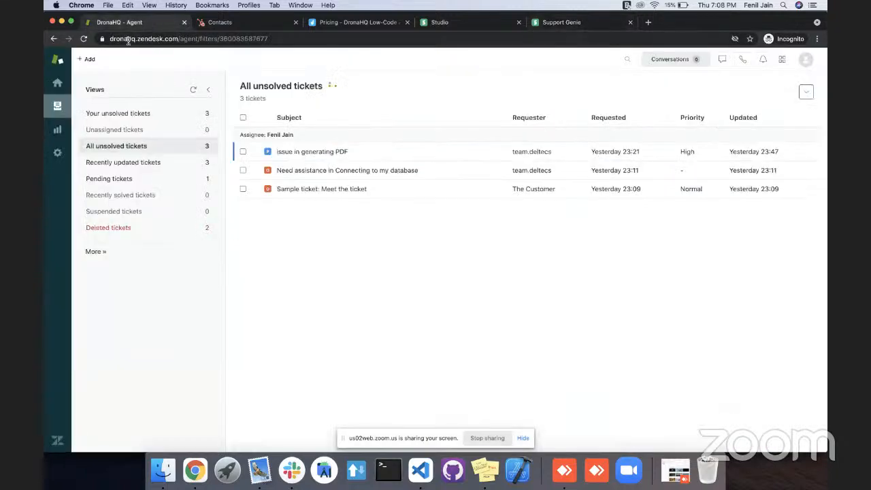
double_click(128, 39)
key("super+c")
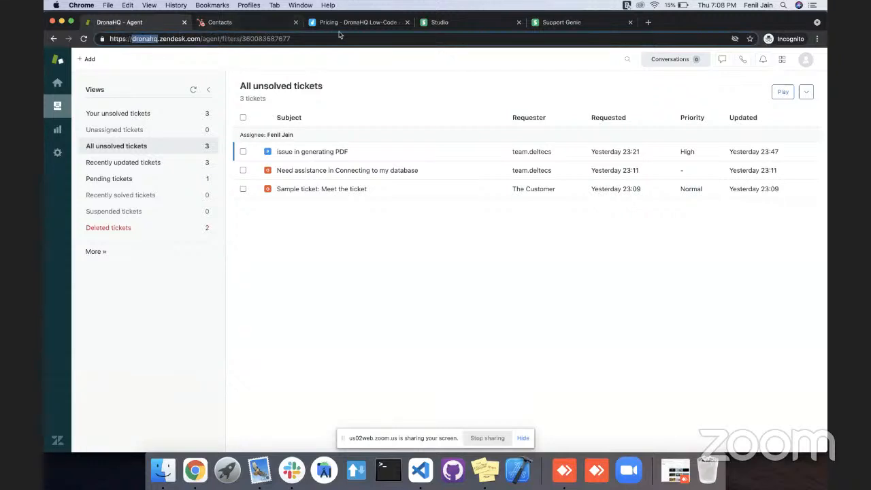
left_click(551, 23)
key("super+v")
Fill in the agent's e-mail address for the Zendesk account.
left_click(264, 289)
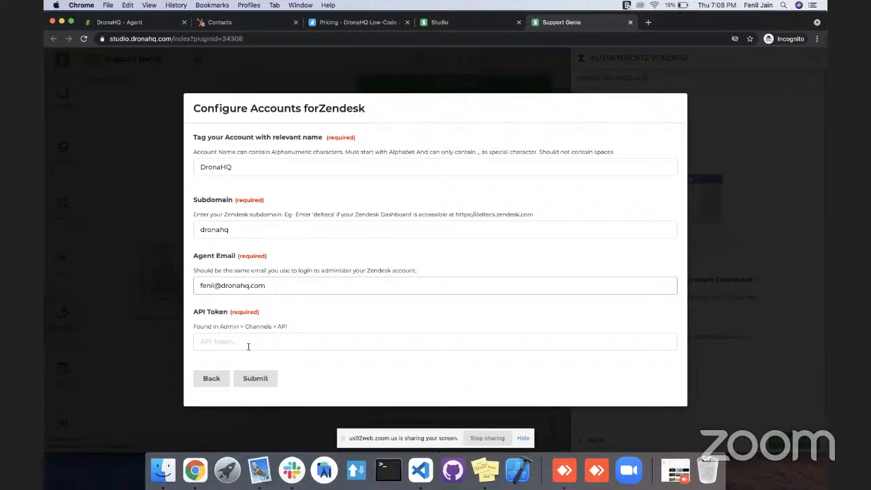
Switch to Zendesk and open the API channel settings in its admin area.
left_click(129, 23)
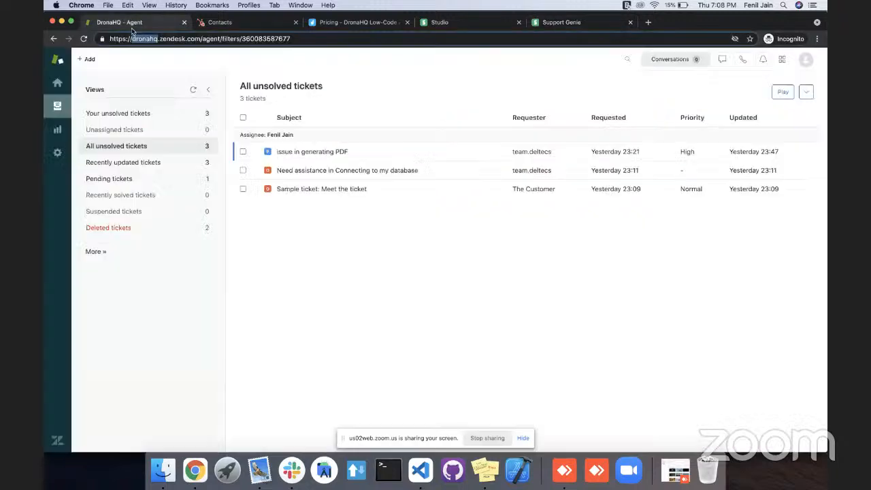
left_click(116, 179)
left_click(58, 153)
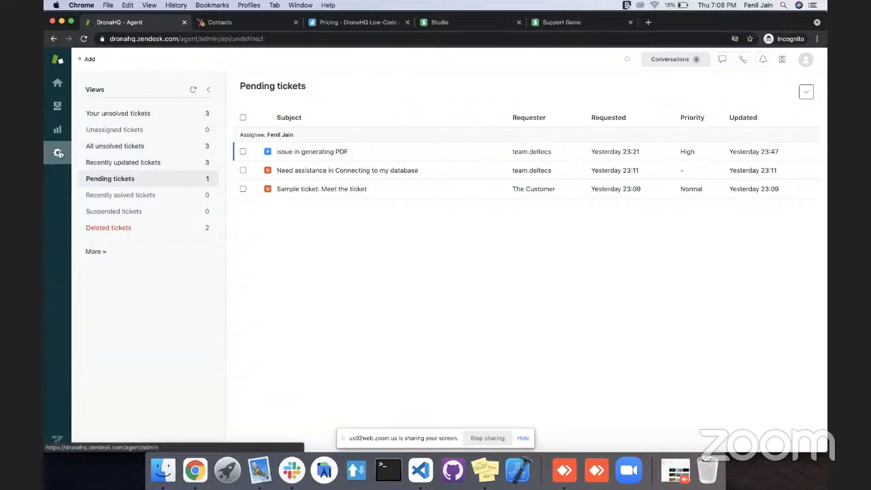
scroll(130, 261, "down", 6)
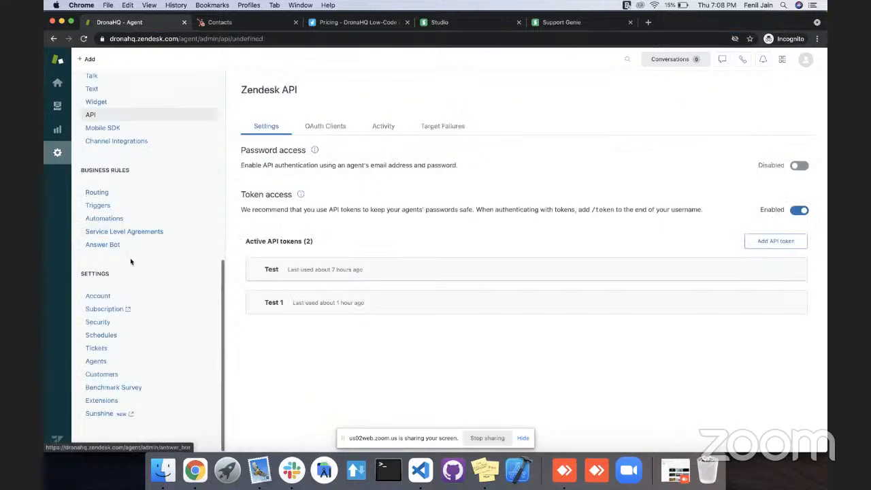
scroll(106, 198, "up", 1)
scroll(106, 198, "up", 2)
left_click(91, 202)
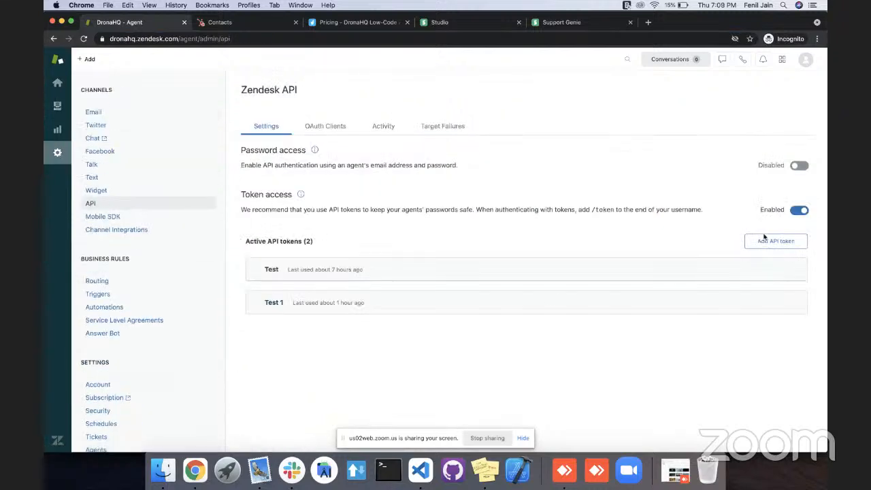
Create a Zendesk API token described as DronaHQStudio, copy the token and save it.
left_click(765, 242)
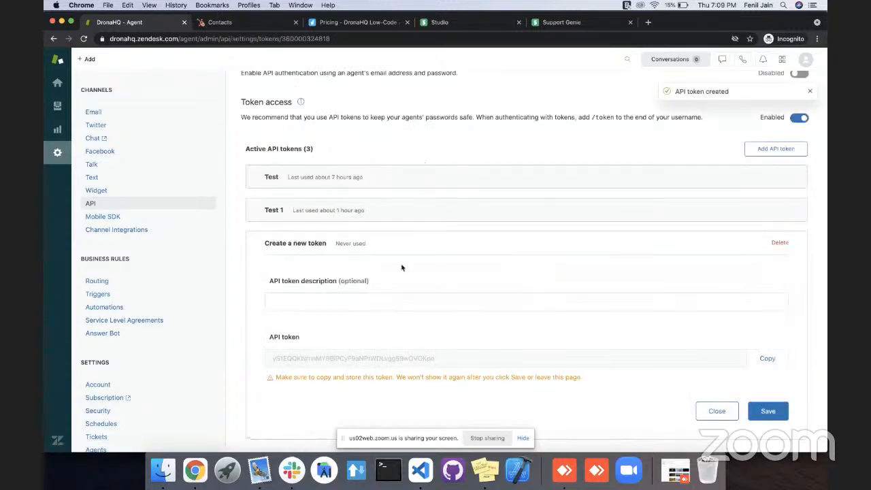
left_click(353, 302)
type("DronaHQ")
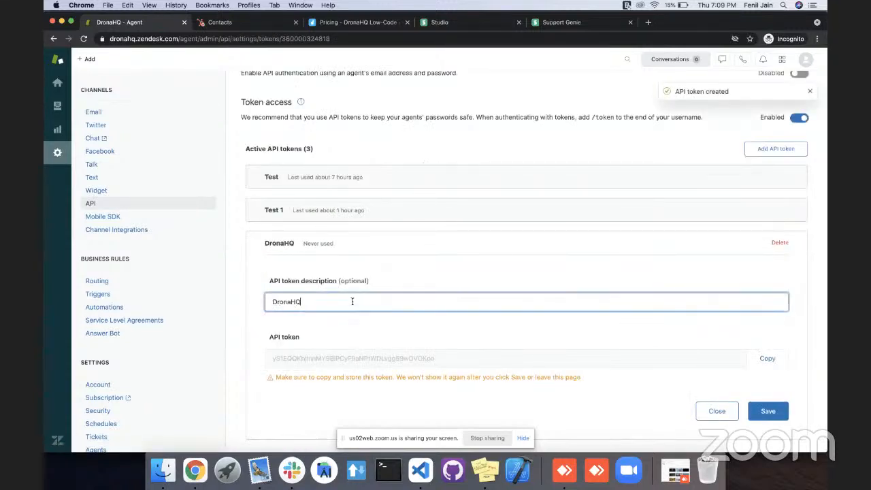
type("Studio")
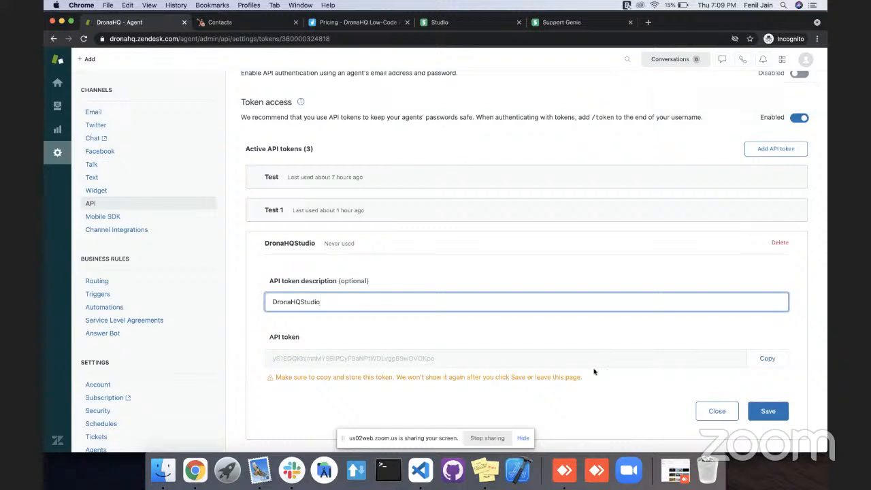
left_click(767, 358)
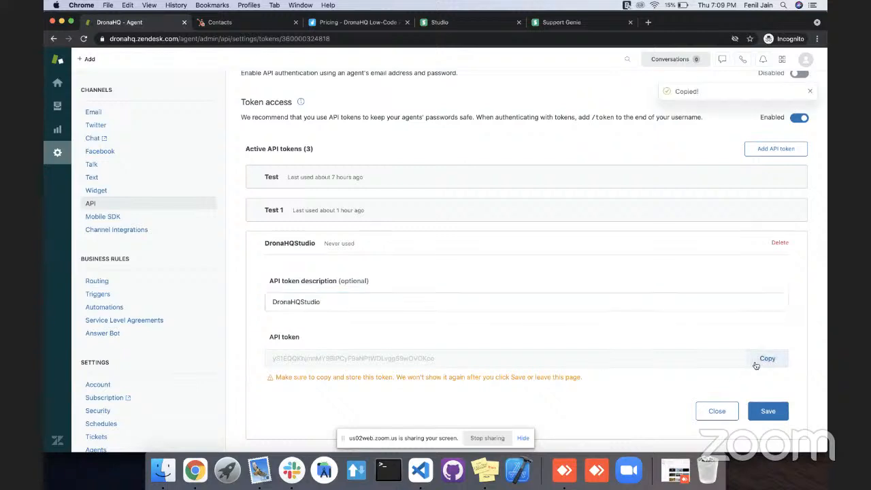
left_click(763, 412)
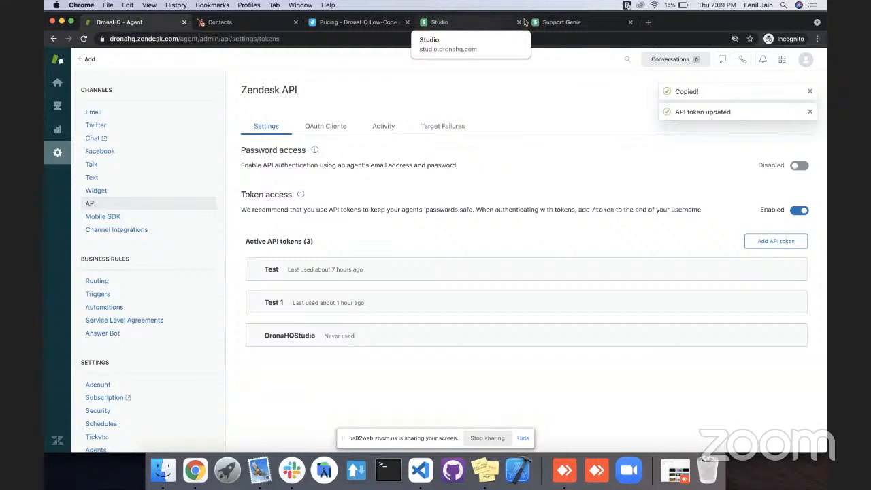
Switch back to the Support Genie app, fill in the Zendesk account's API token, submit the account and close the accounts dialog.
left_click(563, 23)
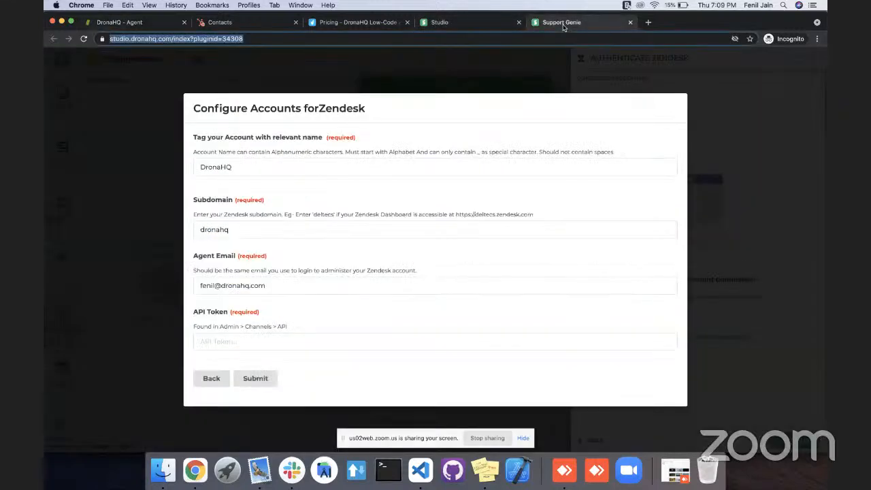
left_click(329, 338)
key("cmd+v")
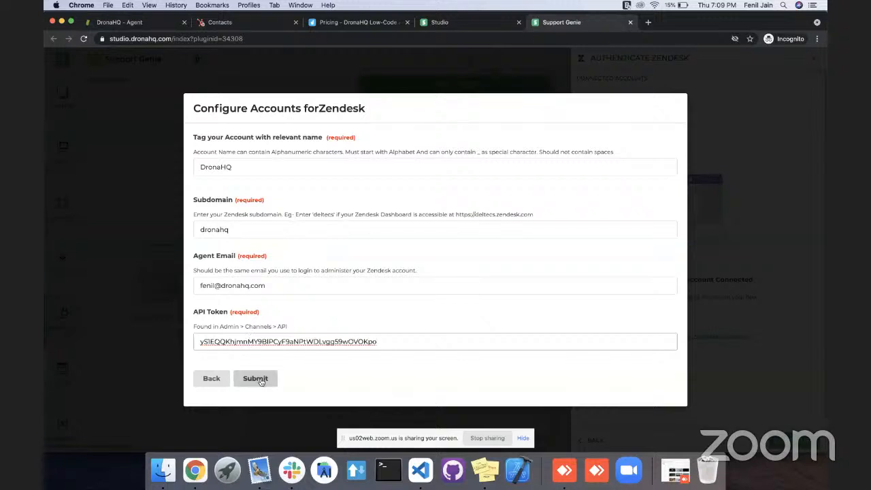
left_click(255, 379)
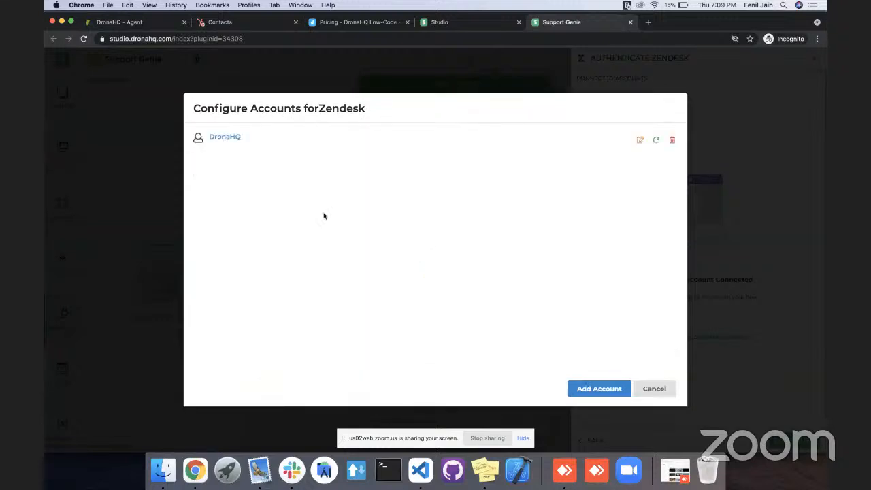
left_click(653, 389)
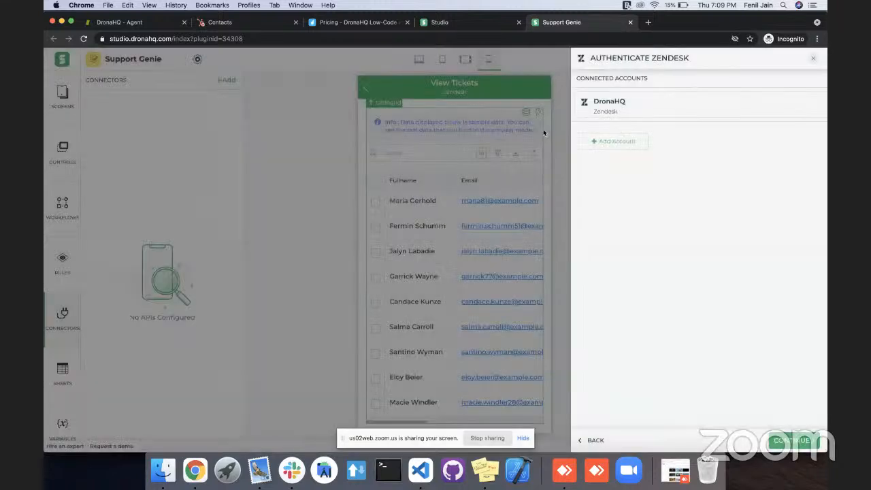
Authenticate the connector with the DronaHQ account, name it GetTickets and finish its configuration.
left_click(640, 107)
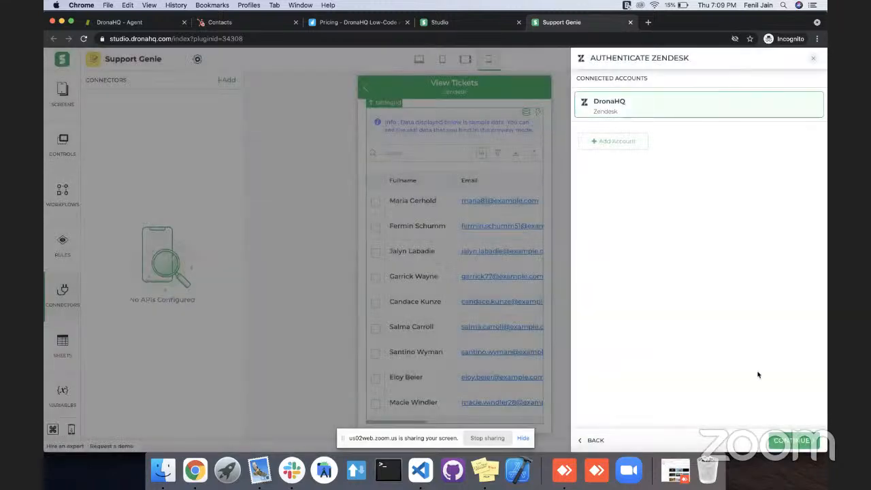
left_click(781, 442)
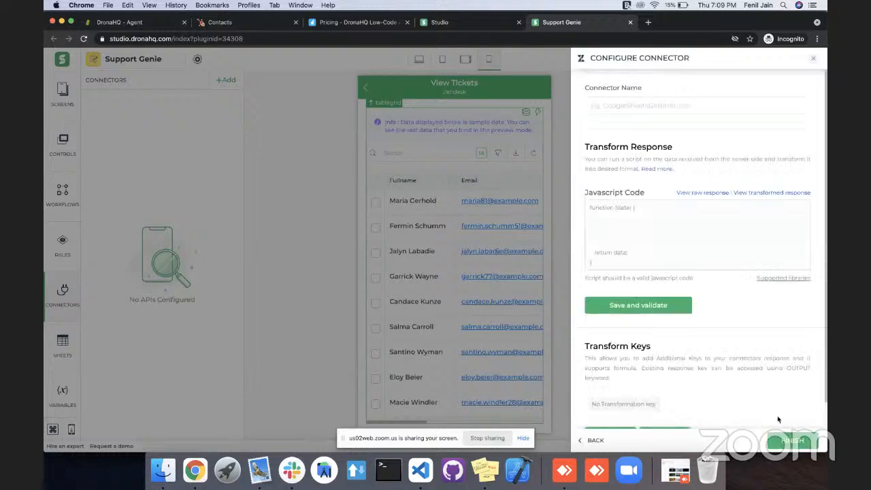
left_click(691, 101)
type("Ge")
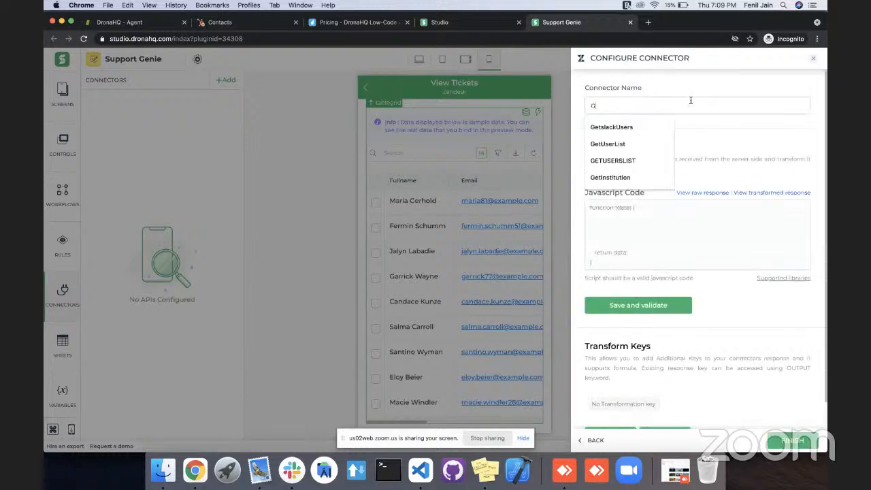
type("tTickets")
scroll(681, 170, "down", 1)
scroll(687, 190, "up", 1)
left_click(778, 441)
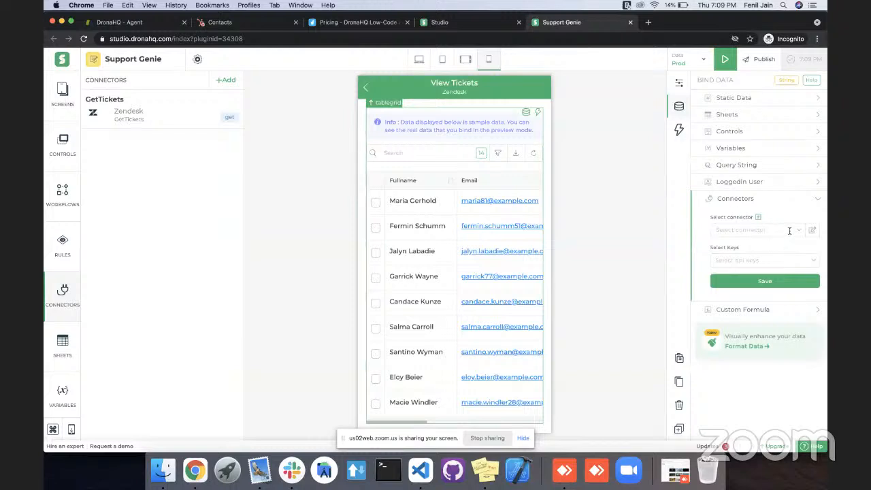
Bind the table grid to the GetTickets connector and select the keys tickets.id and tickets.subject.
left_click(790, 231)
left_click(755, 246)
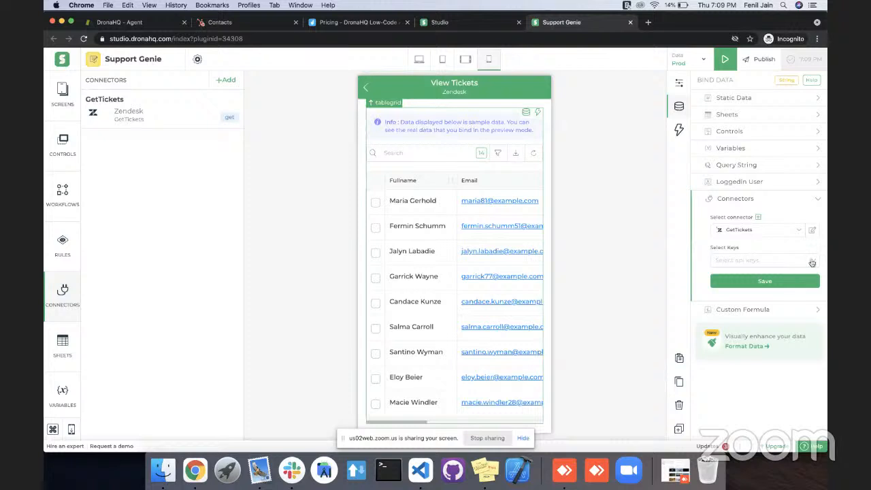
left_click(803, 263)
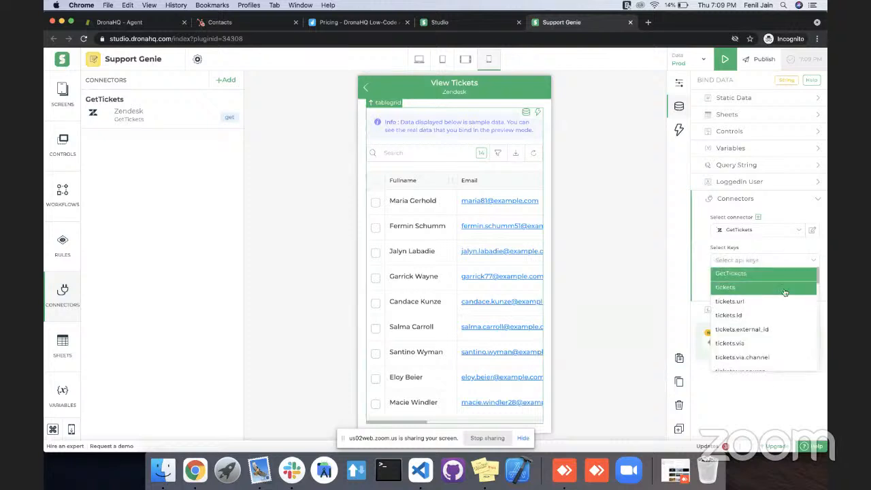
scroll(777, 307, "down", 2)
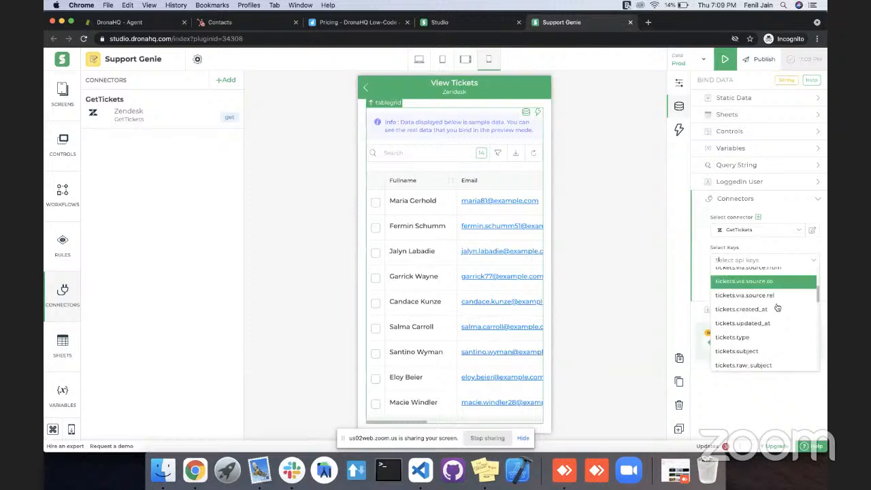
scroll(777, 308, "up", 5)
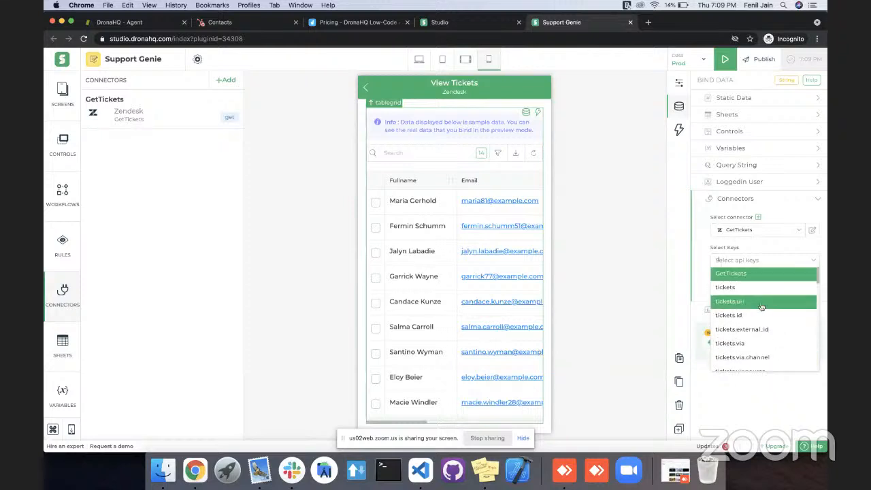
left_click(748, 315)
scroll(752, 317, "down", 3)
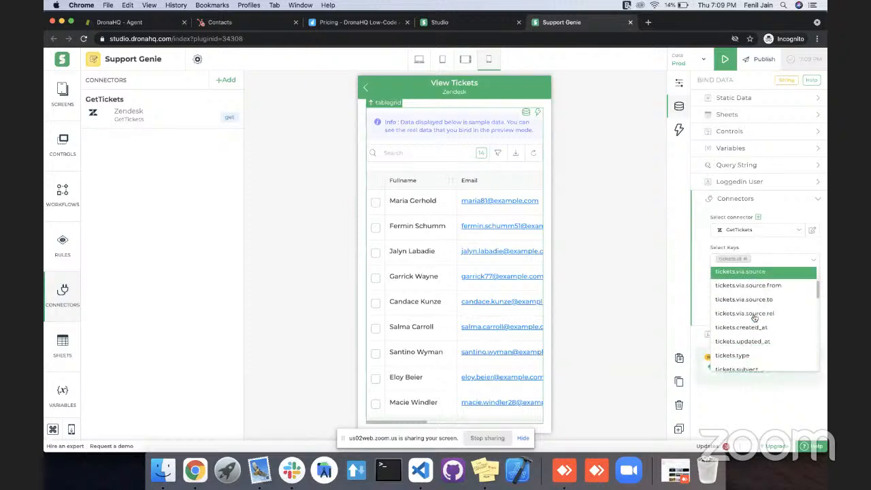
scroll(754, 318, "down", 2)
left_click(754, 340)
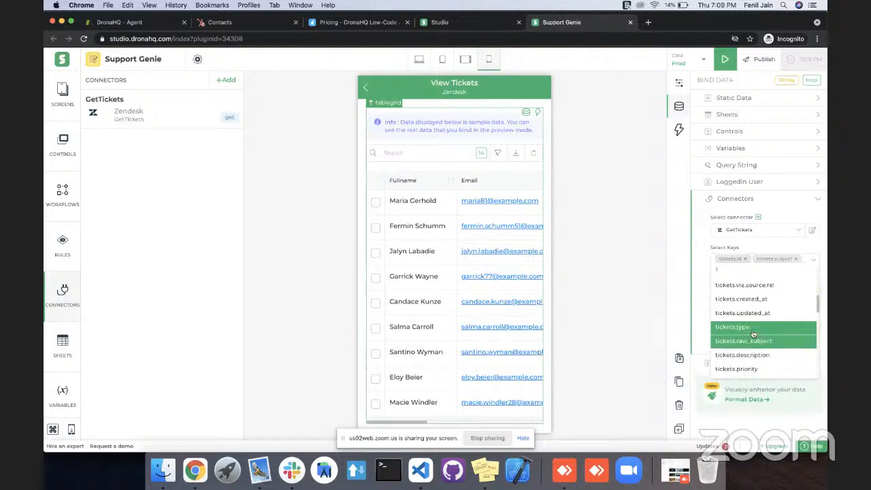
Add the keys tickets.description, tickets.priority, tickets.status and tickets.requester_id to the table grid's binding and save it.
left_click(754, 355)
left_click(754, 355)
left_click(753, 367)
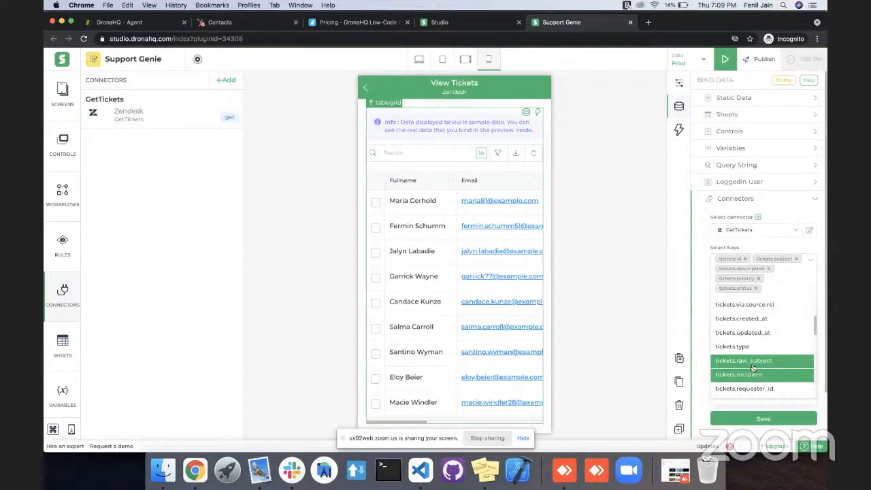
scroll(754, 368, "down", 2)
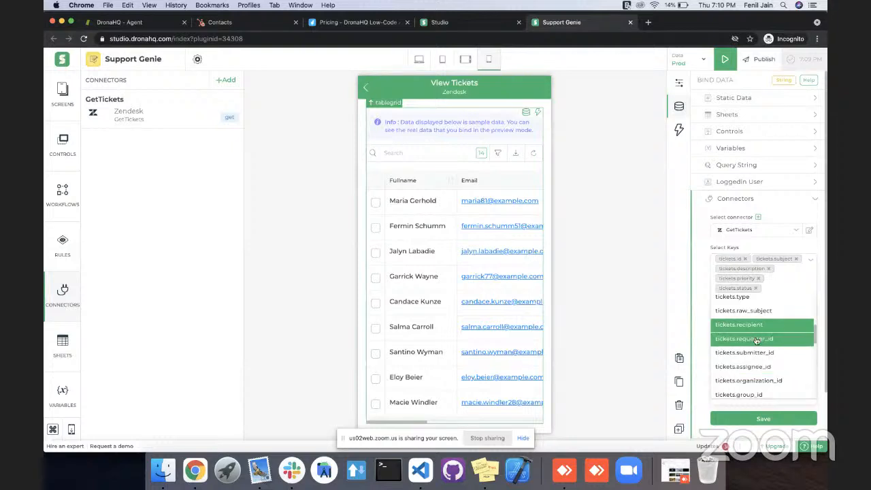
left_click(758, 339)
left_click(700, 307)
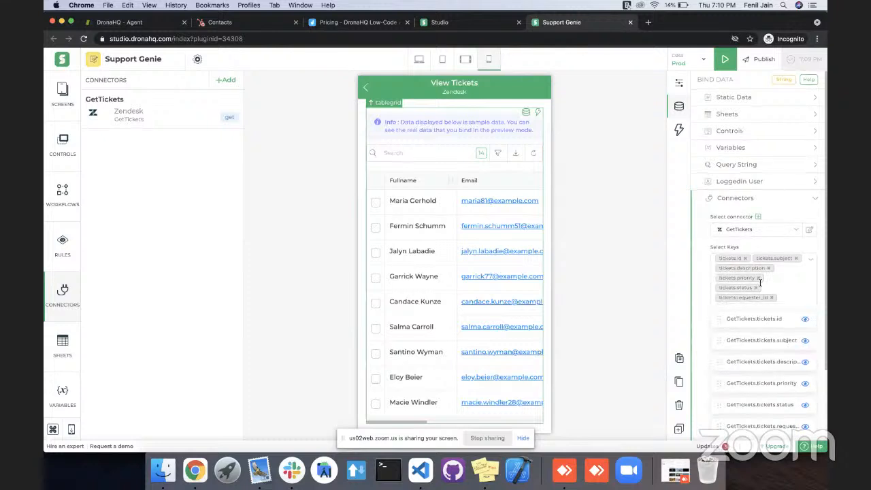
scroll(761, 306, "down", 3)
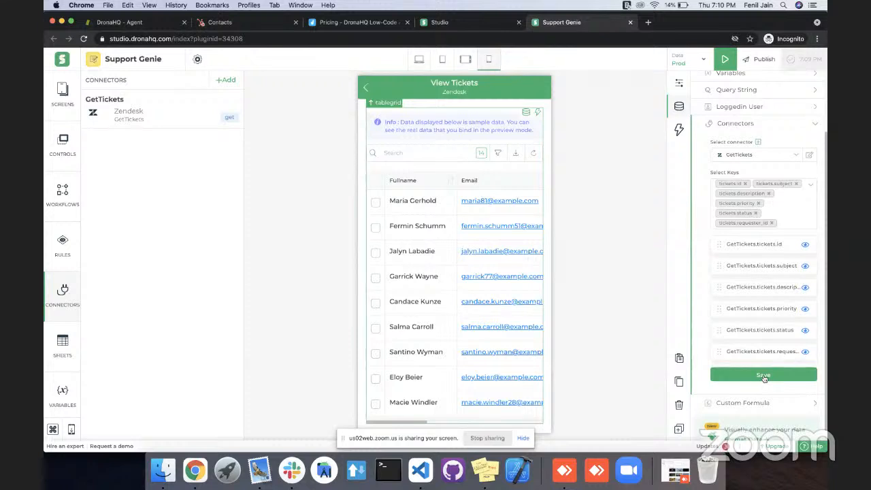
left_click(764, 376)
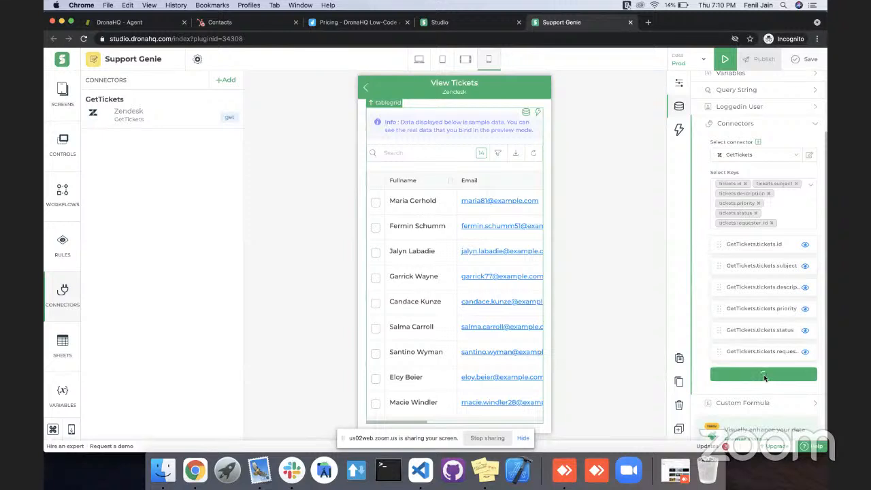
Rename the GetTickets.tickets.id column to ID in the table grid's binding.
triple_click(765, 244)
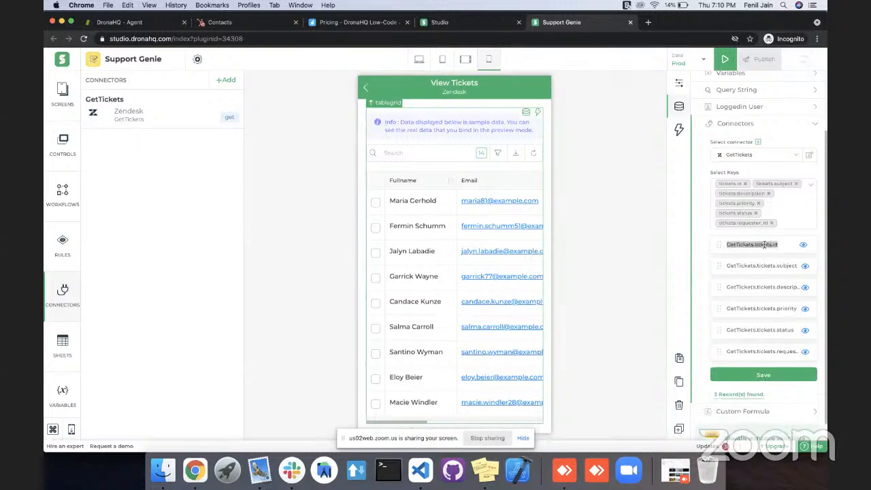
key("BackSpace")
type("ID")
left_click(698, 250)
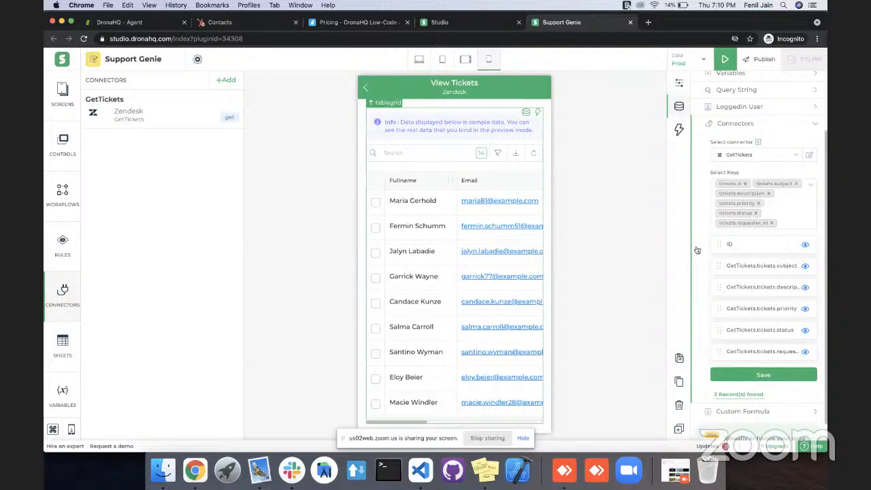
Hide the requester ID column, then save the table grid's data binding and the app.
scroll(764, 266, "down", 1)
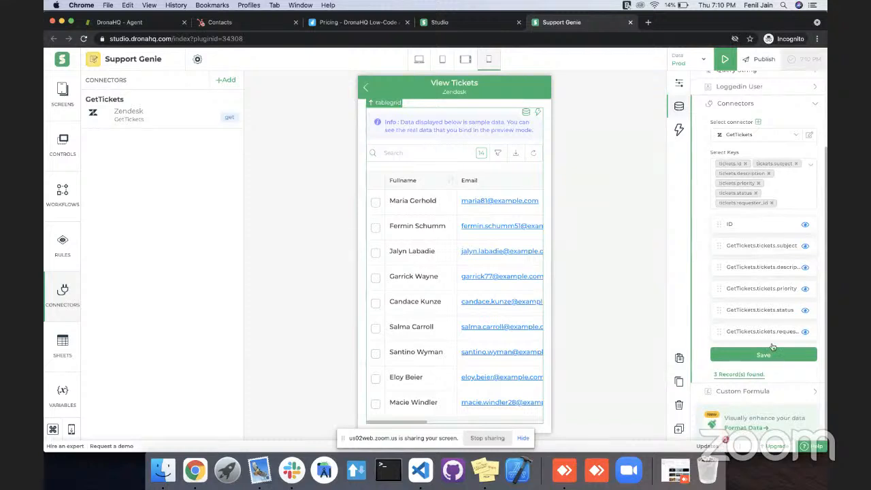
left_click(805, 332)
left_click(764, 356)
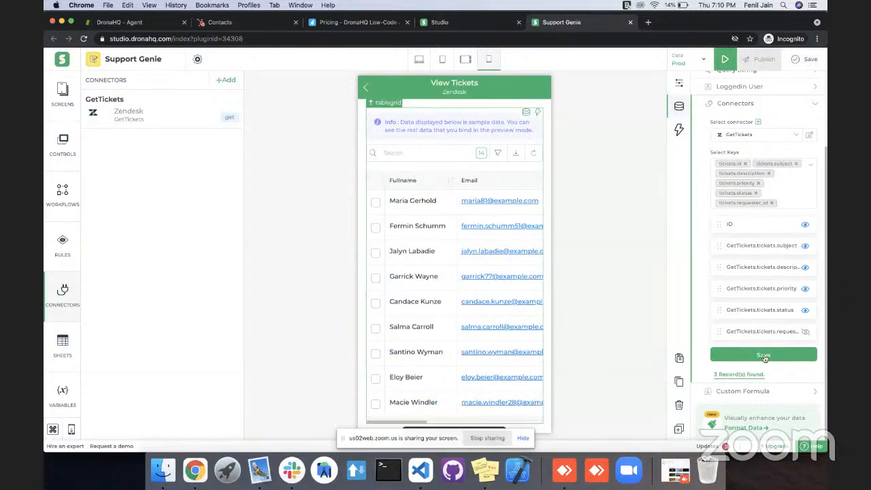
left_click(807, 61)
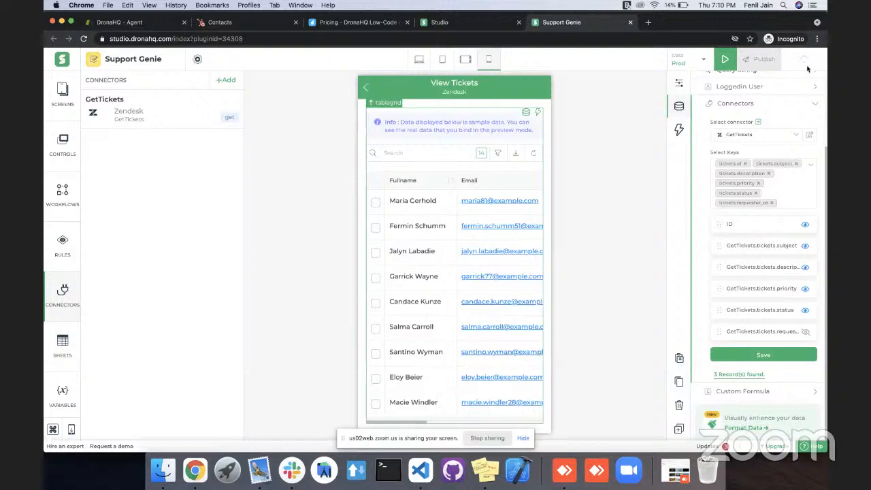
Preview the app and examine all the ticket columns of the table grid on the View Tickets screen.
left_click(726, 61)
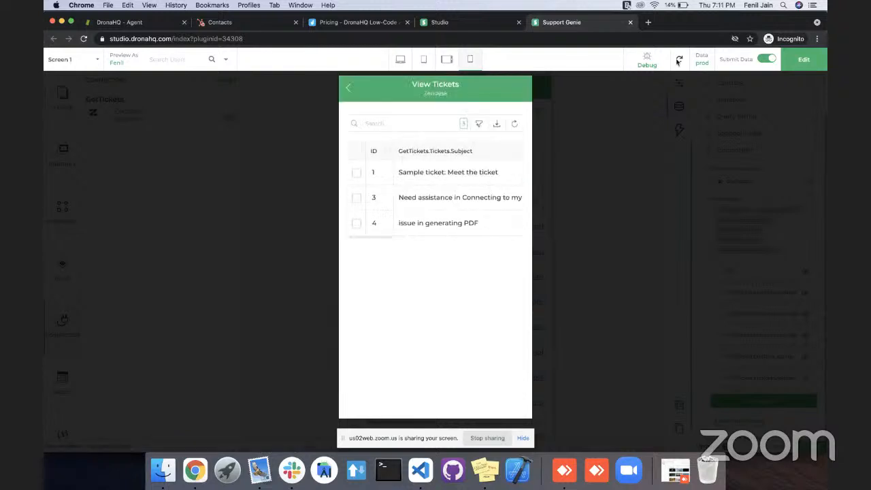
scroll(443, 200, "right", 3)
scroll(443, 202, "right", 10)
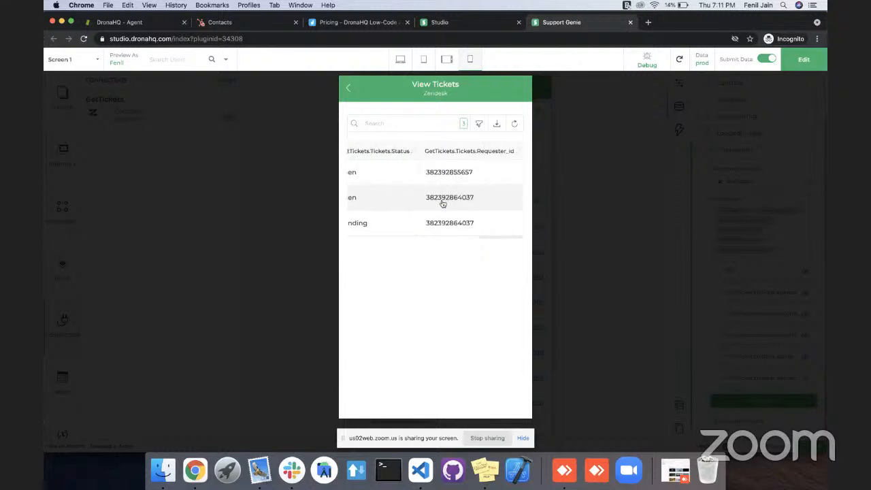
scroll(443, 201, "left", 5)
scroll(443, 200, "right", 8)
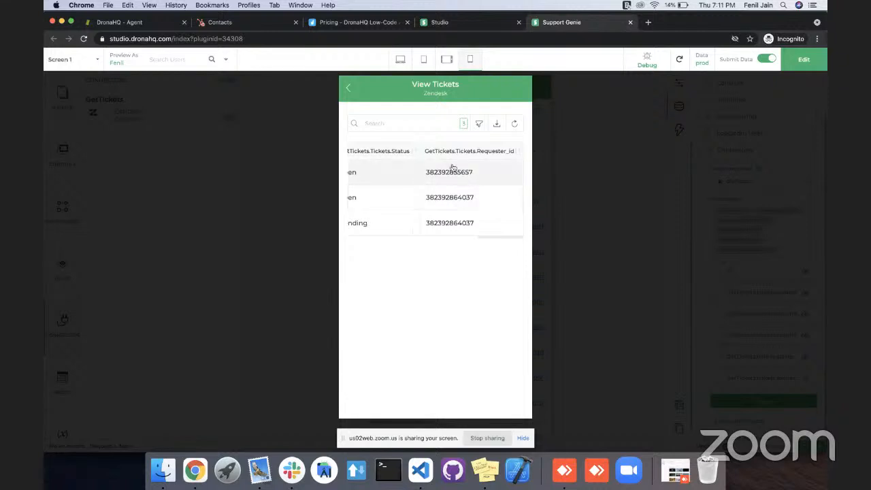
scroll(495, 172, "left", 3)
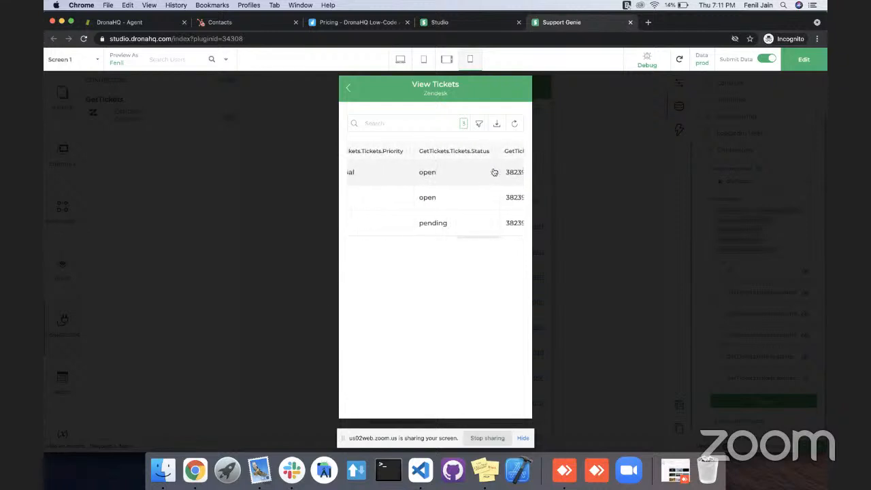
scroll(494, 171, "left", 6)
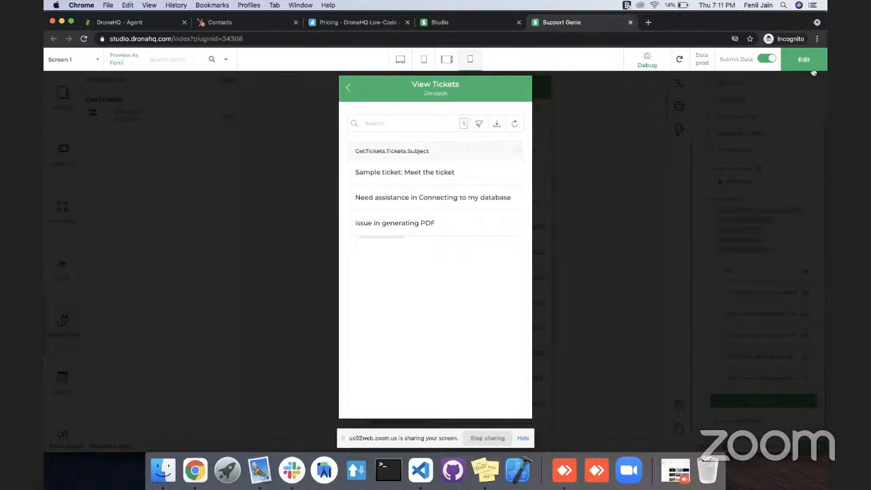
scroll(473, 198, "left", 3)
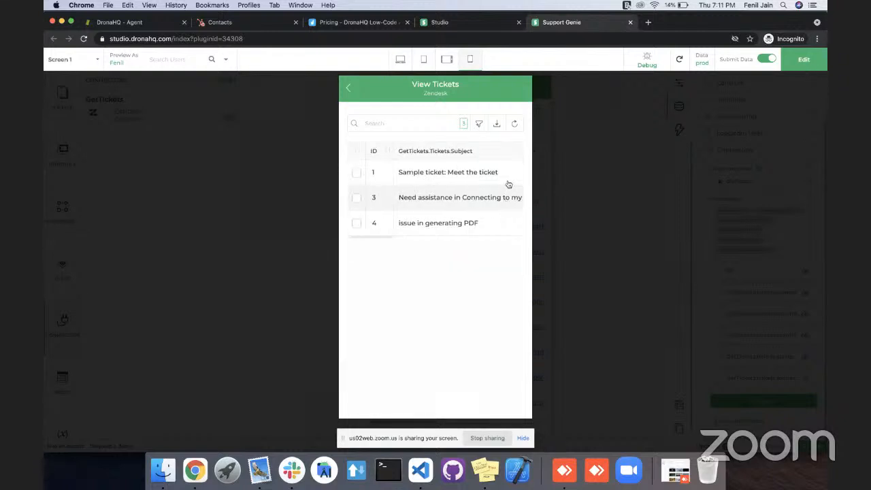
Leave the preview and format the table grid's tickets.priority column as a Single Tag.
left_click(789, 65)
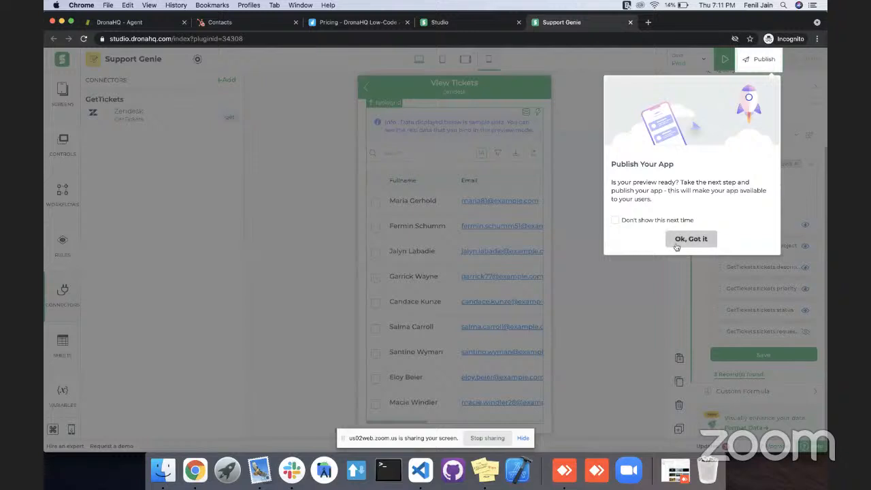
left_click(676, 245)
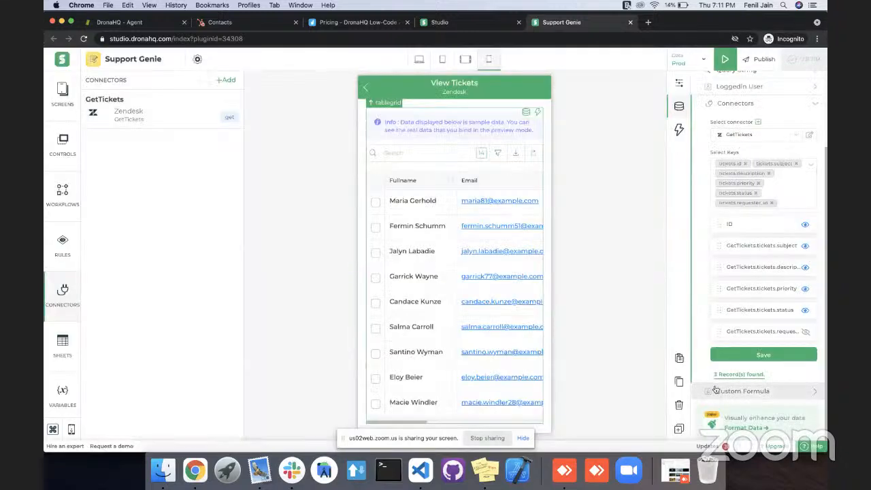
left_click(746, 427)
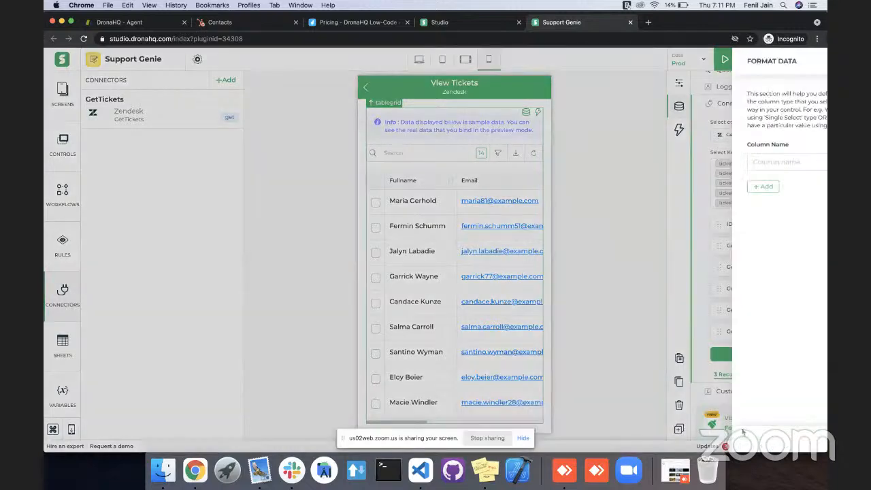
left_click(651, 161)
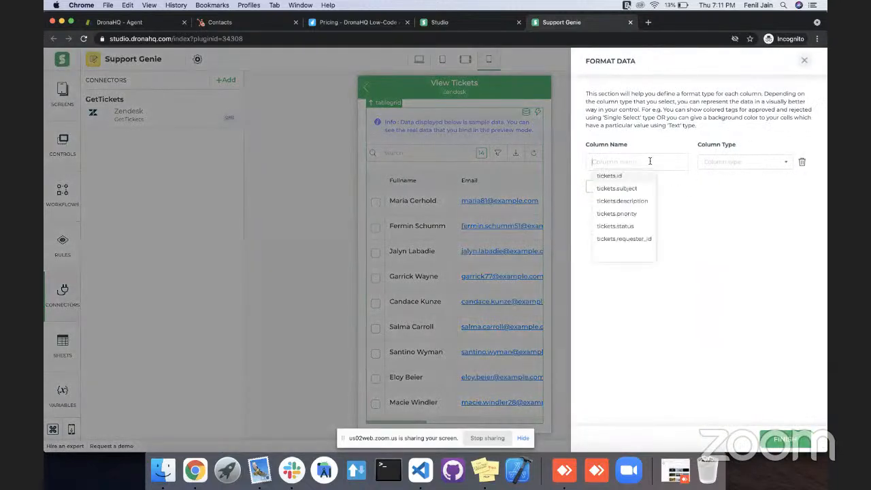
left_click(632, 215)
left_click(742, 162)
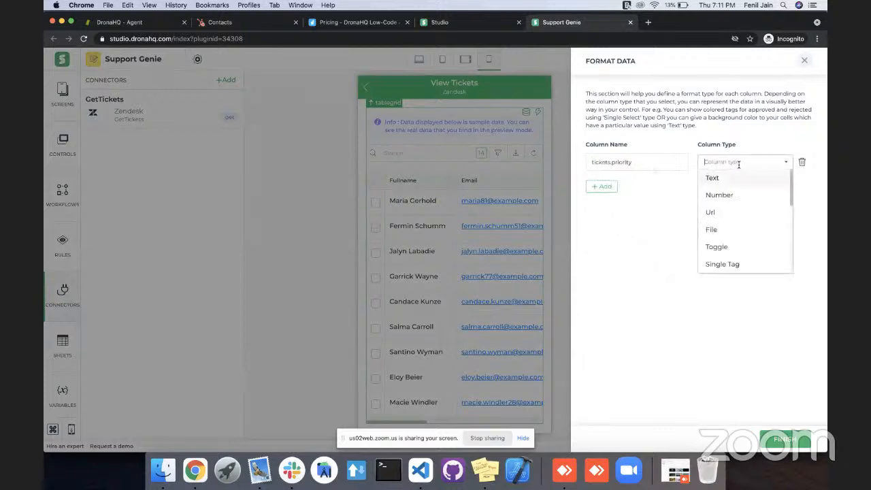
scroll(735, 231, "down", 2)
left_click(723, 233)
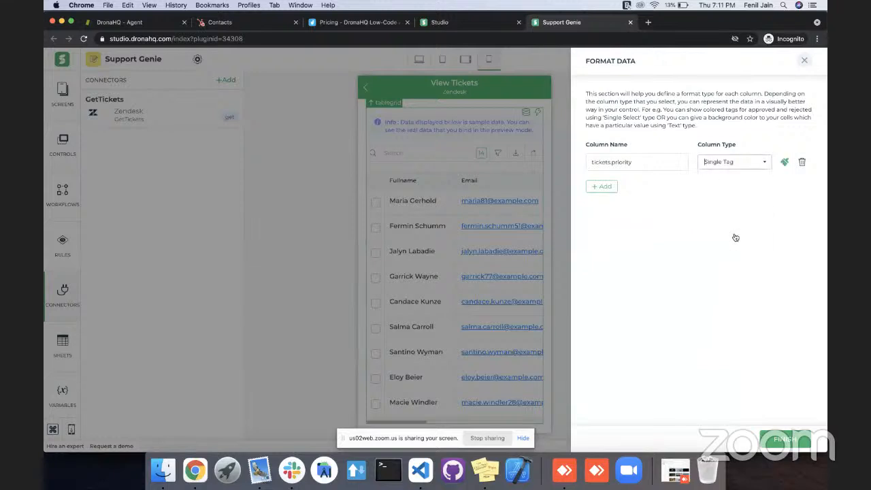
Add tickets.status to the table grid's data formatting with the column type Single Tag.
left_click(612, 188)
left_click(619, 192)
left_click(623, 237)
left_click(725, 187)
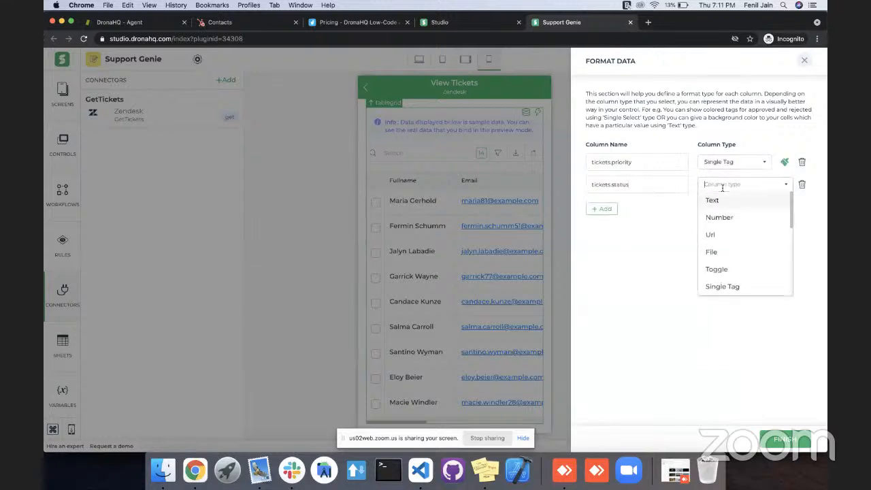
left_click(730, 287)
Add an option named open in blue to the tickets.status column's option colors.
left_click(786, 186)
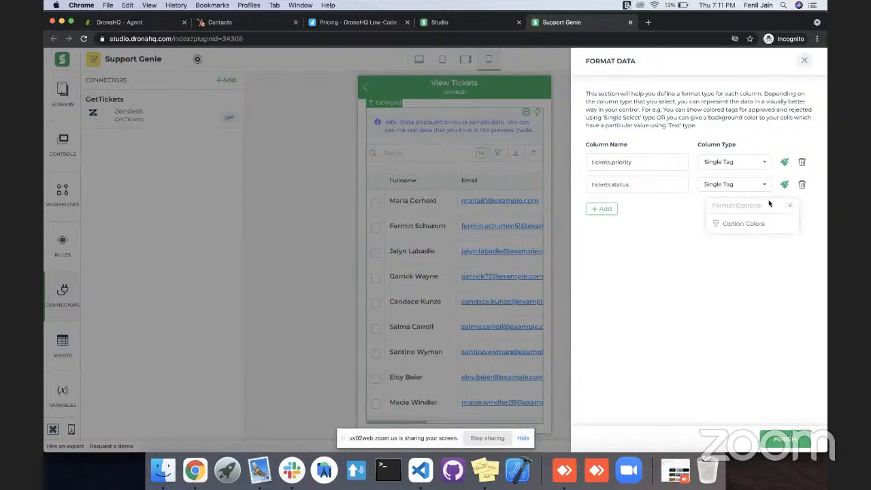
left_click(750, 223)
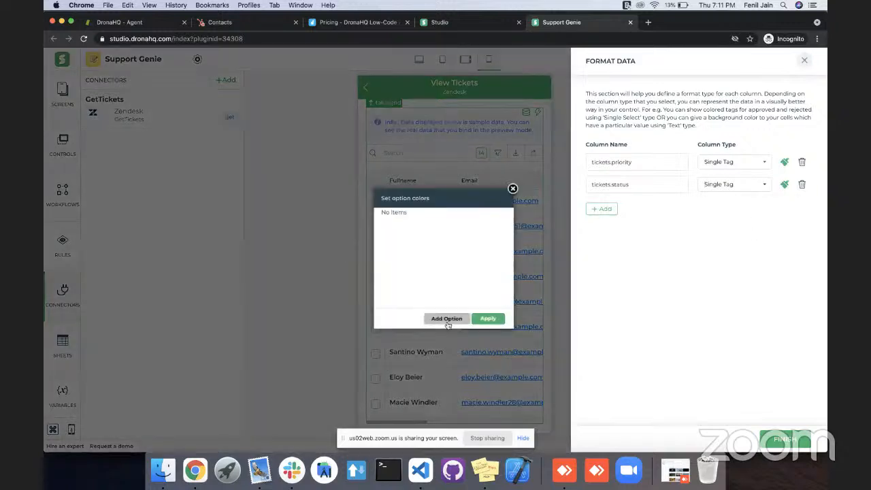
left_click(447, 319)
type("open")
left_click(484, 218)
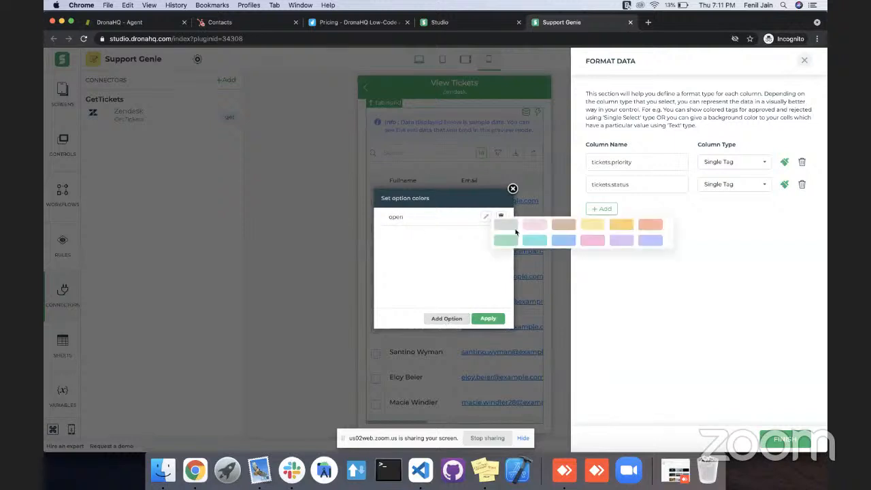
left_click(569, 245)
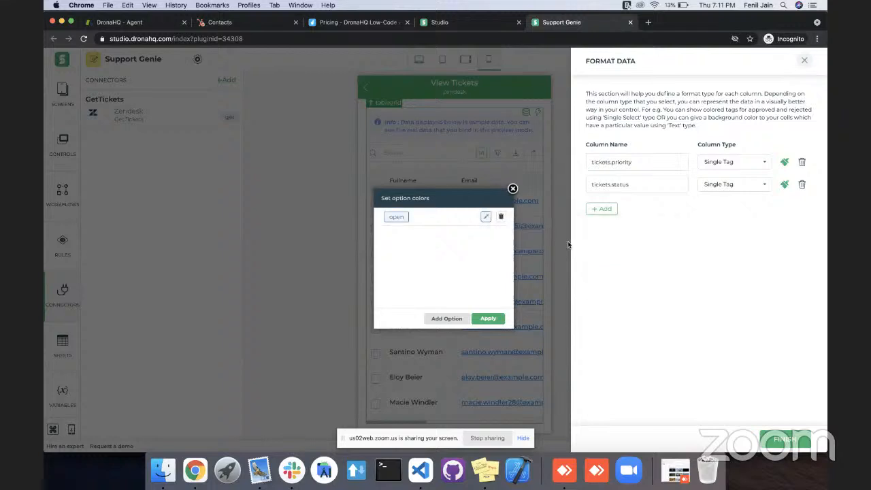
Add a pending option in red to the tickets.status colors, apply it, then finish the data formatting and save the app.
left_click(452, 317)
left_click(410, 235)
double_click(410, 235)
type("pending")
left_click(486, 235)
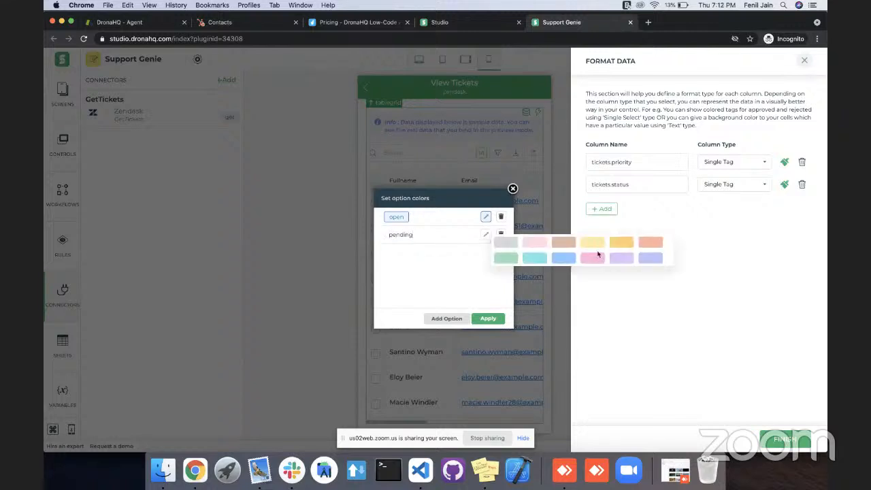
left_click(652, 241)
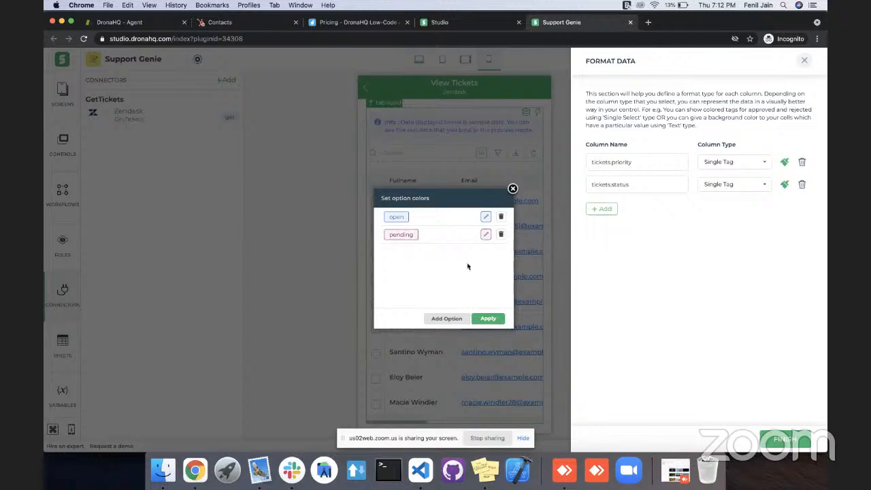
left_click(488, 320)
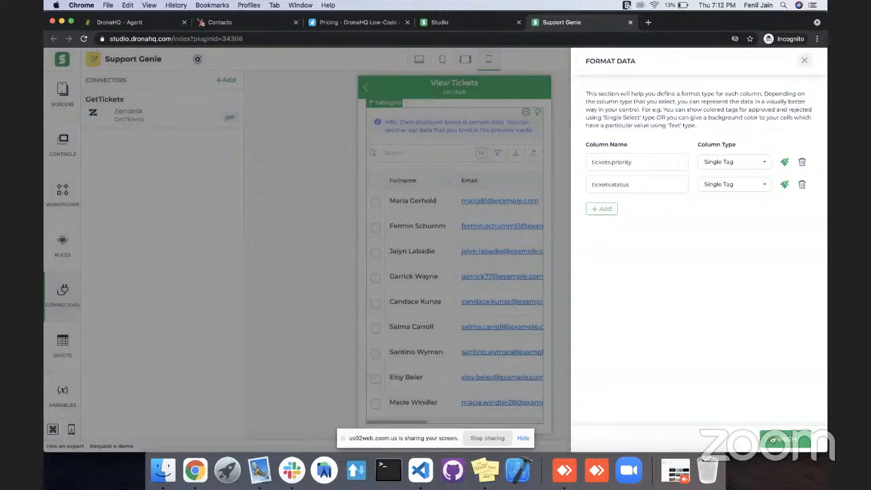
left_click(776, 439)
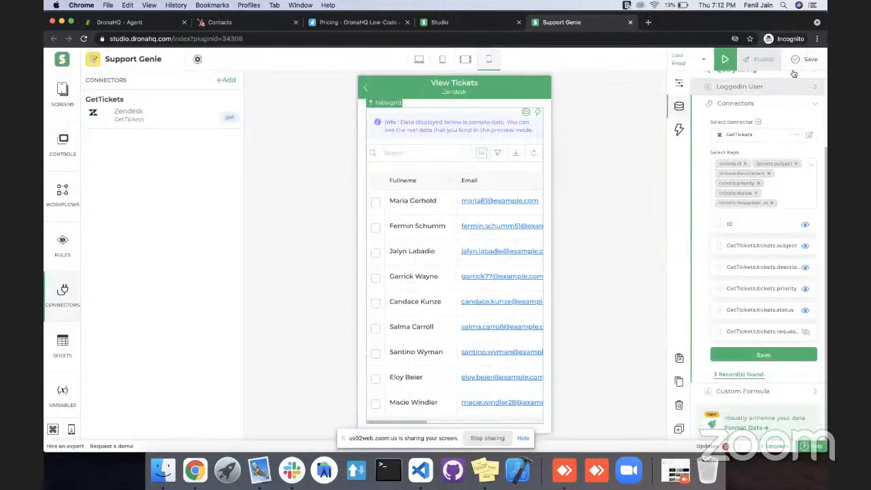
left_click(794, 68)
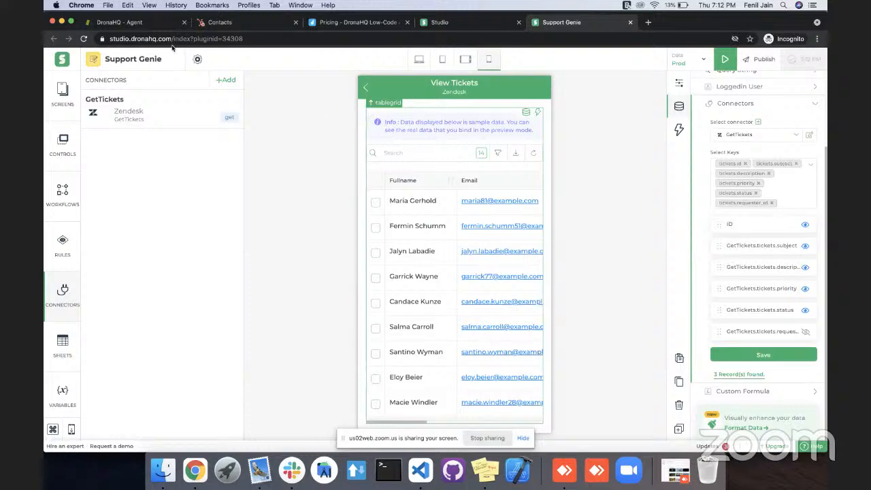
Switch to Zendesk and view the list of your unsolved tickets with their statuses and priorities.
left_click(123, 22)
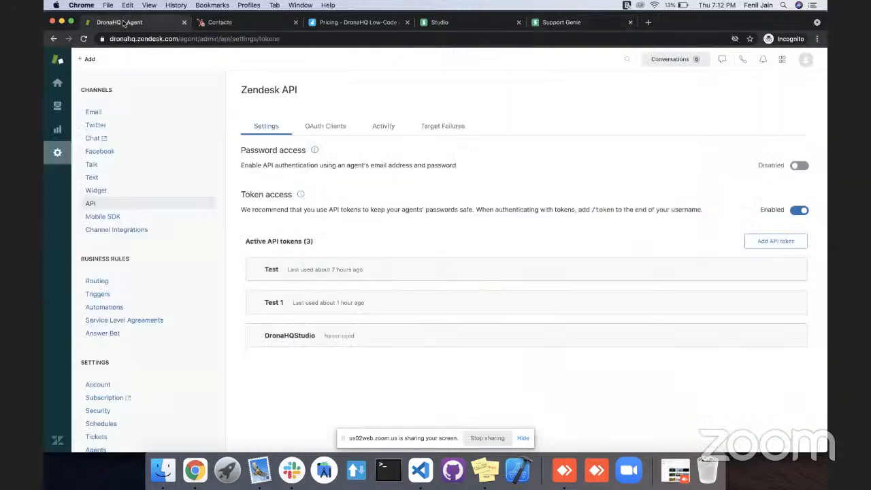
left_click(58, 87)
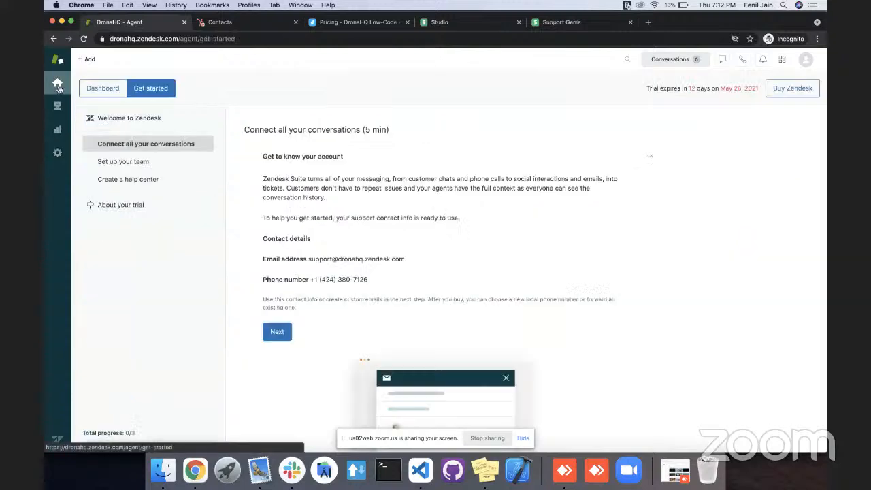
left_click(58, 111)
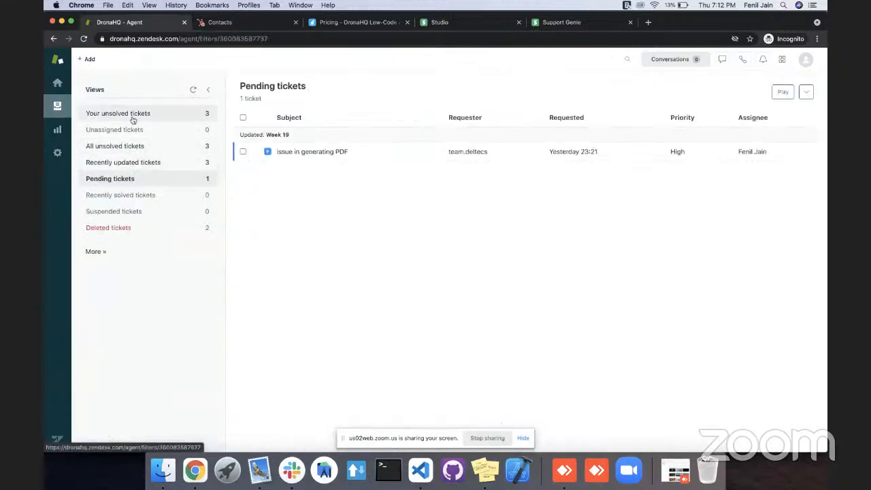
left_click(133, 119)
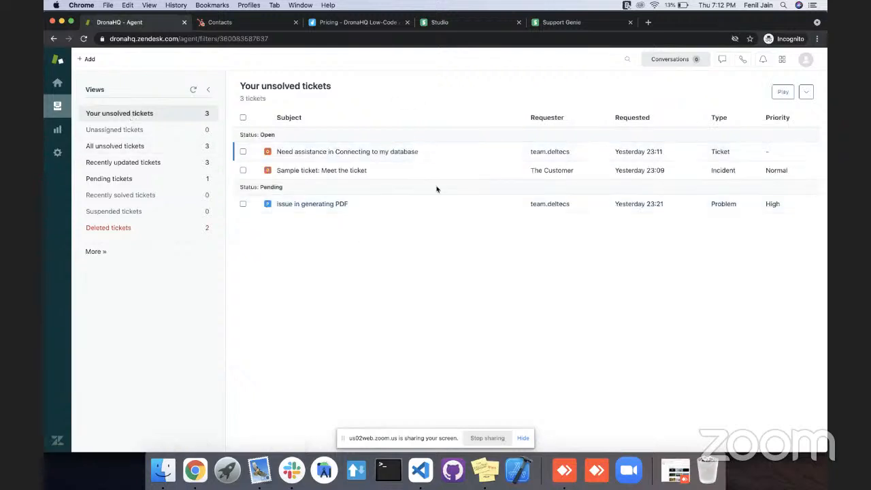
Return to the Support Genie app, preview it and examine the priority and status tags and ticket descriptions in the table grid.
left_click(458, 26)
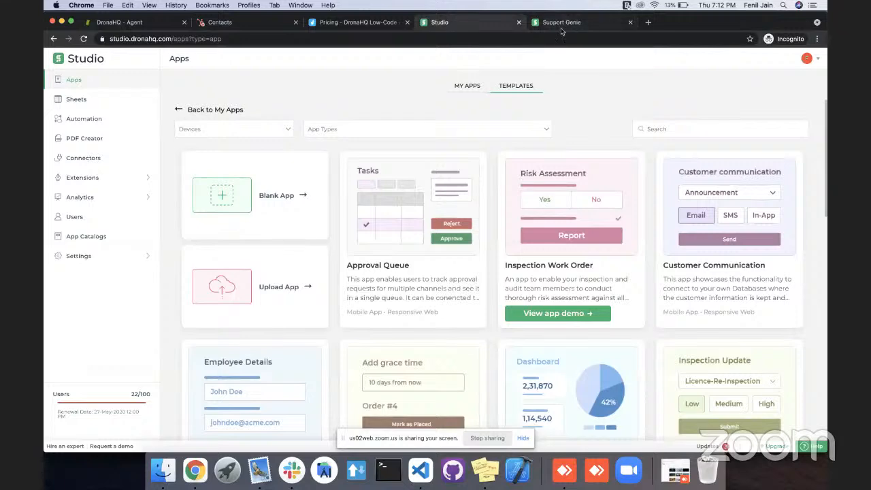
left_click(562, 26)
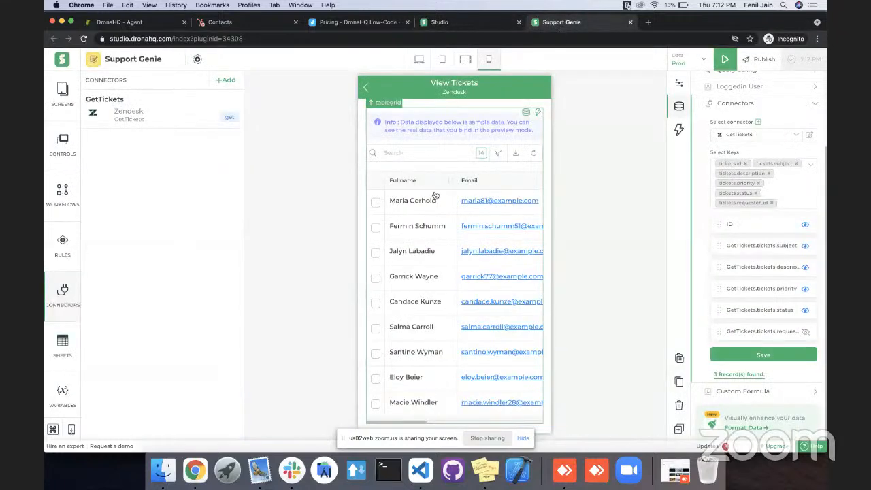
left_click(723, 61)
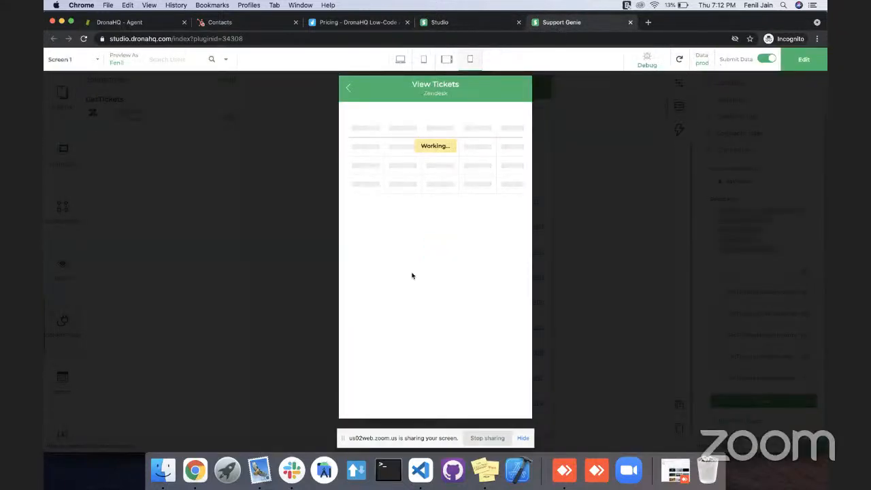
scroll(465, 183, "right", 3)
scroll(465, 182, "right", 5)
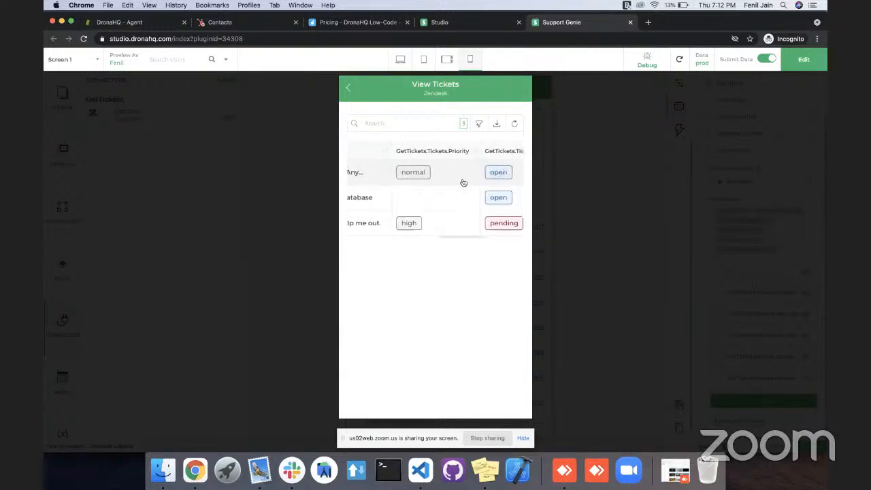
scroll(481, 191, "right", 2)
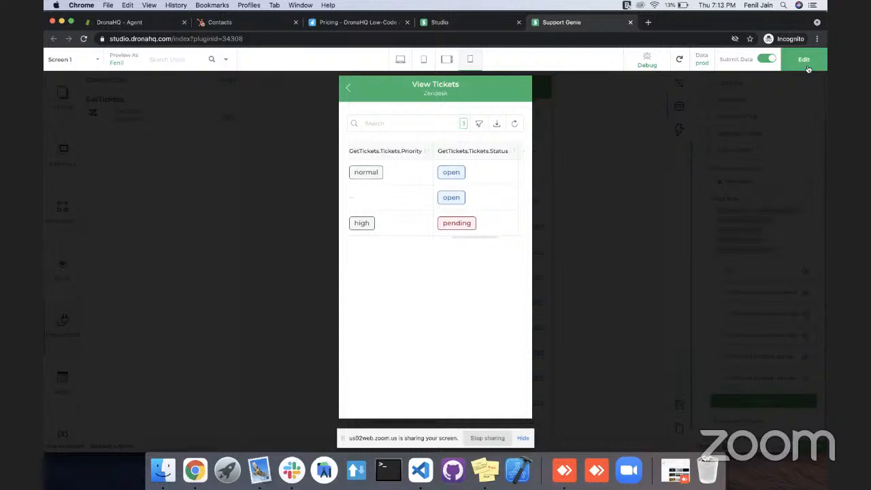
scroll(395, 177, "right", 5)
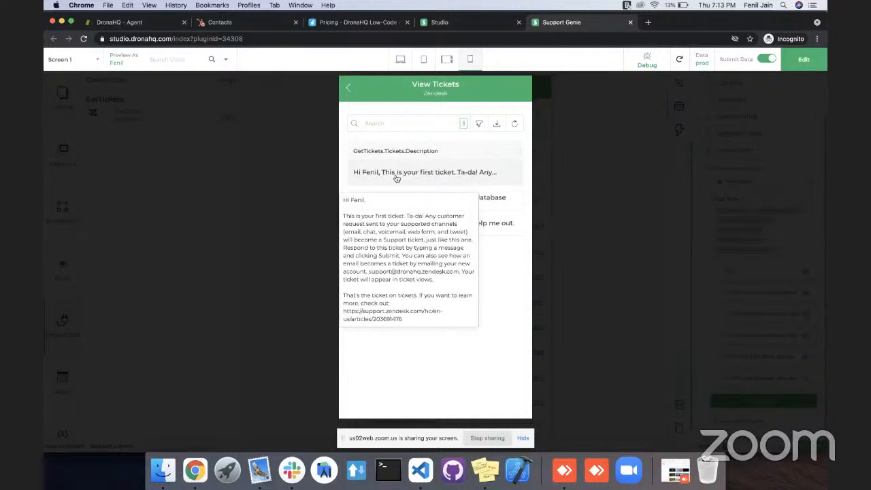
scroll(398, 178, "left", 5)
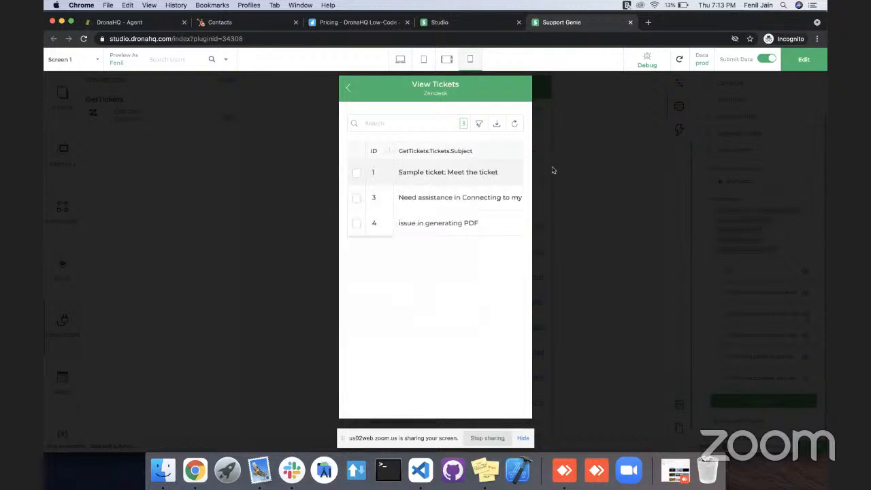
Return to editing and examine the table grid's top bar, font, column width, view, pagination and height properties.
left_click(812, 65)
left_click(692, 238)
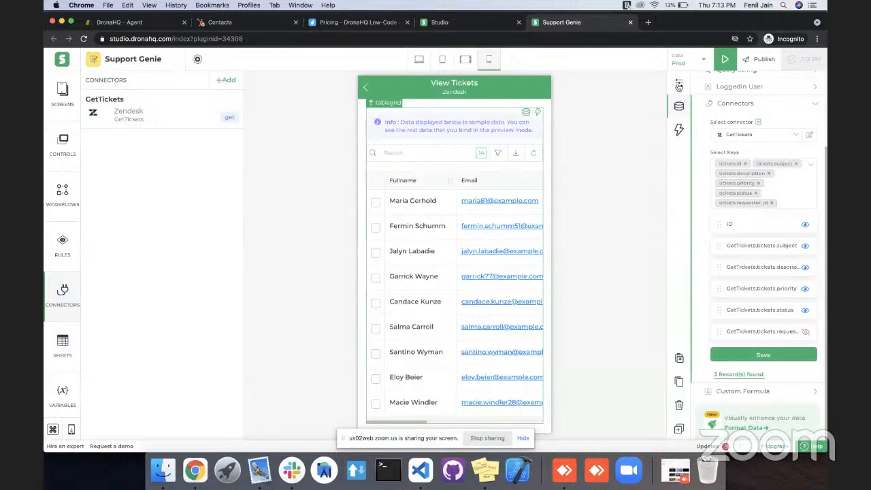
left_click(679, 85)
scroll(719, 259, "down", 8)
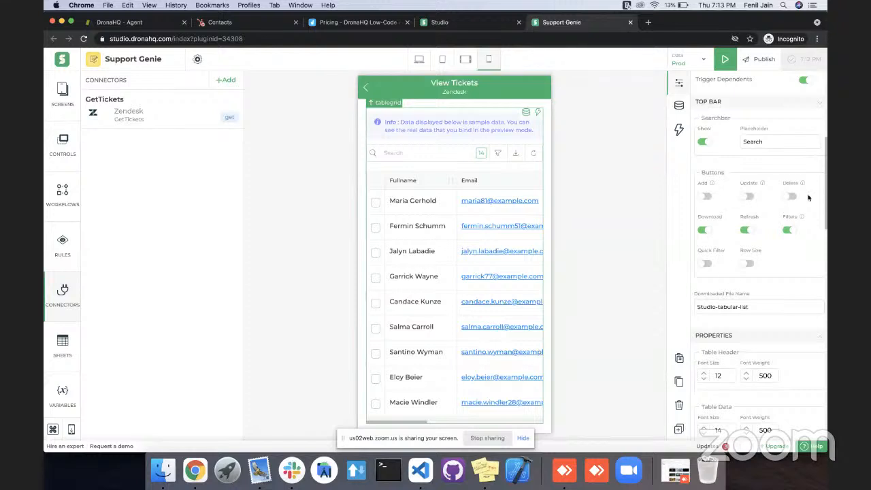
scroll(711, 195, "down", 1)
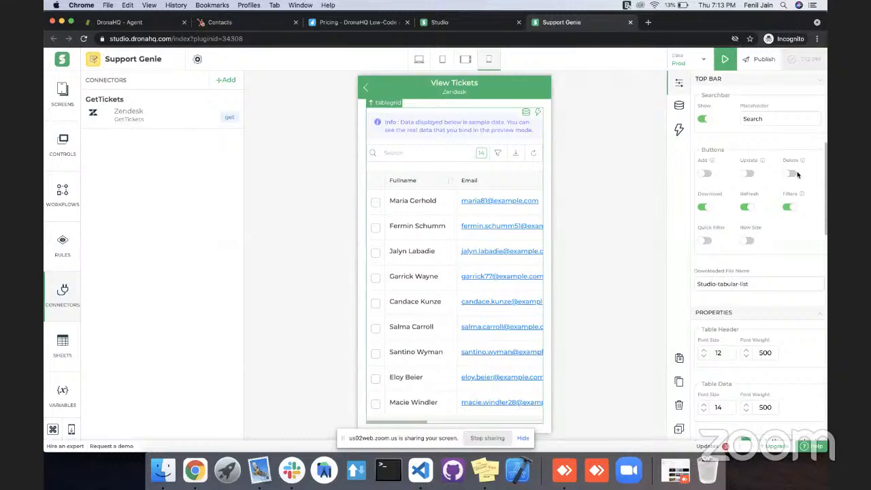
scroll(728, 178, "down", 3)
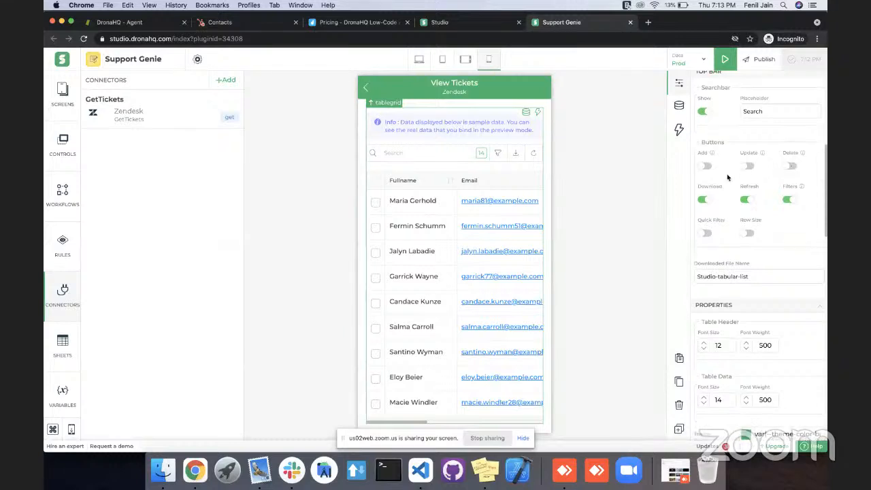
scroll(709, 216, "down", 10)
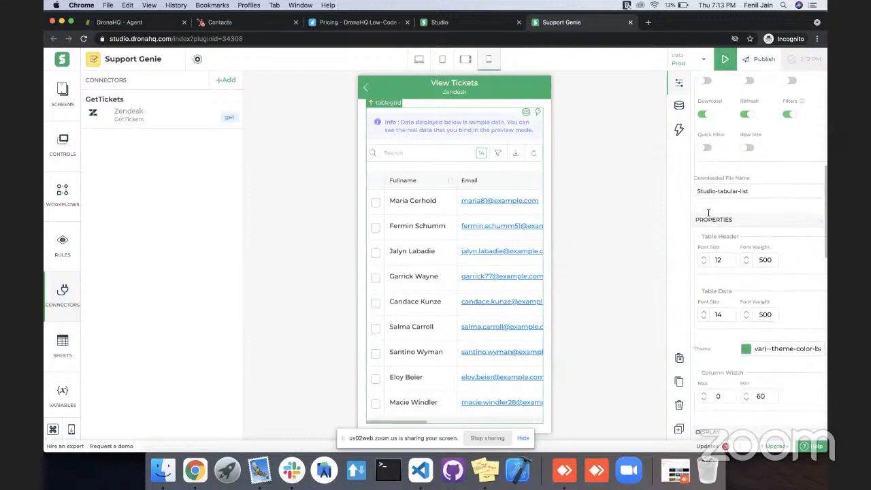
scroll(709, 216, "down", 6)
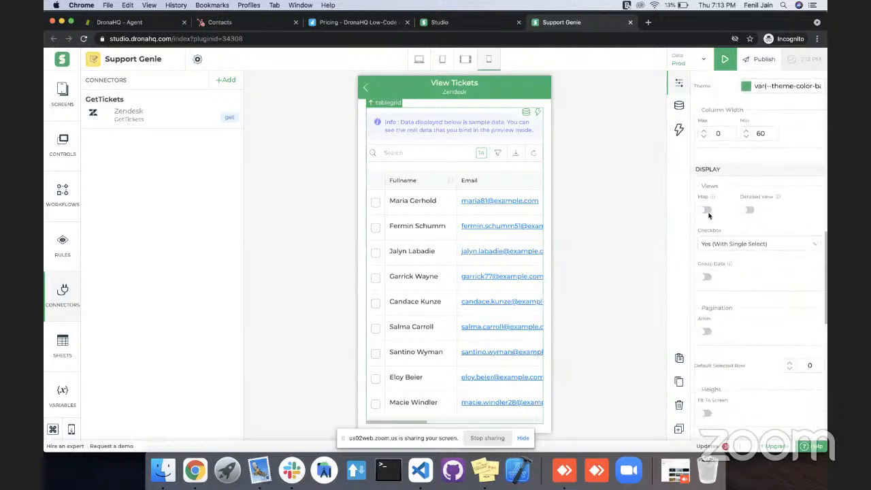
scroll(708, 216, "down", 8)
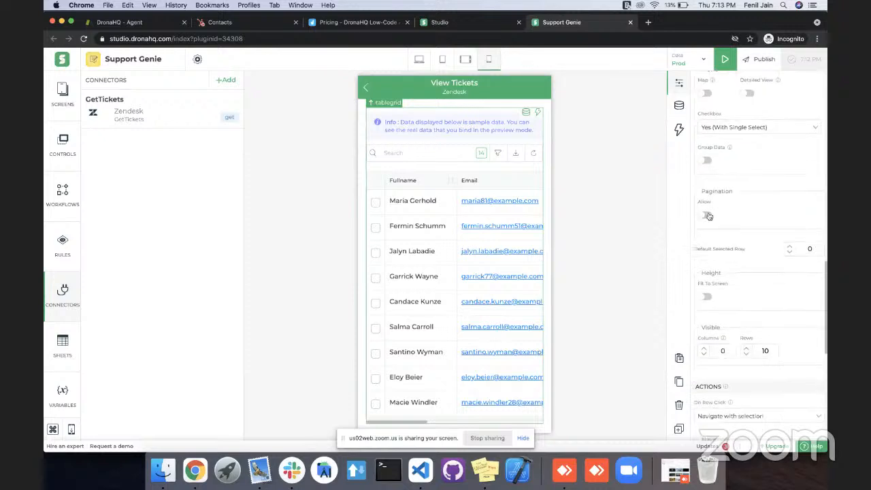
Set the text of the table grid's Action 1 to Get Plan.
scroll(709, 213, "down", 7)
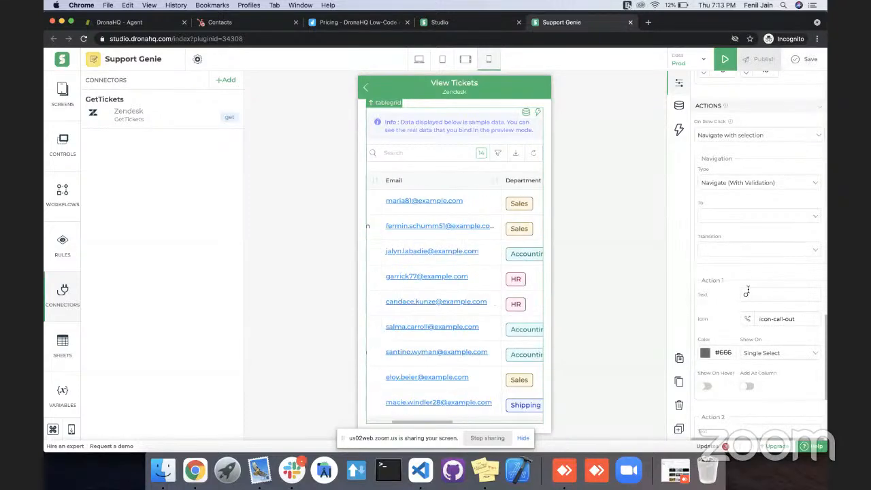
type("Get De")
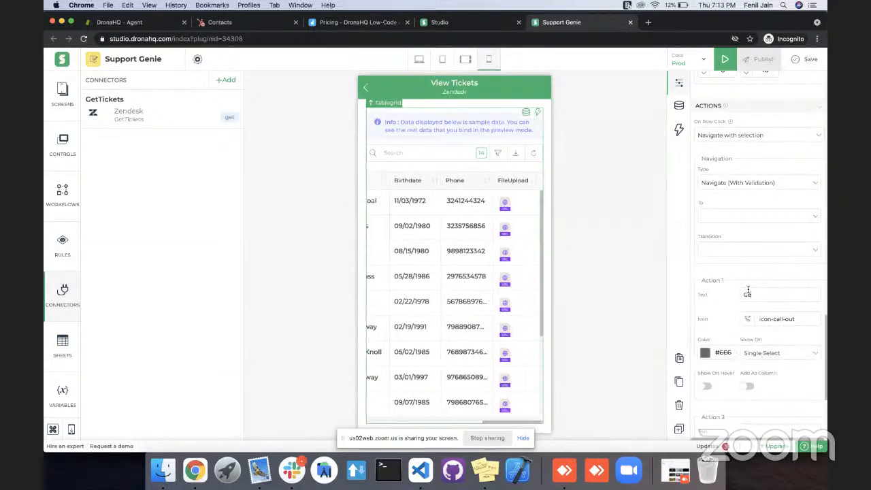
key("BackSpace")
key("BackSpace")
type("Plan")
Choose the arrow-right line icon for the Get Plan action and close the icon picker.
scroll(718, 315, "down", 2)
left_click(748, 300)
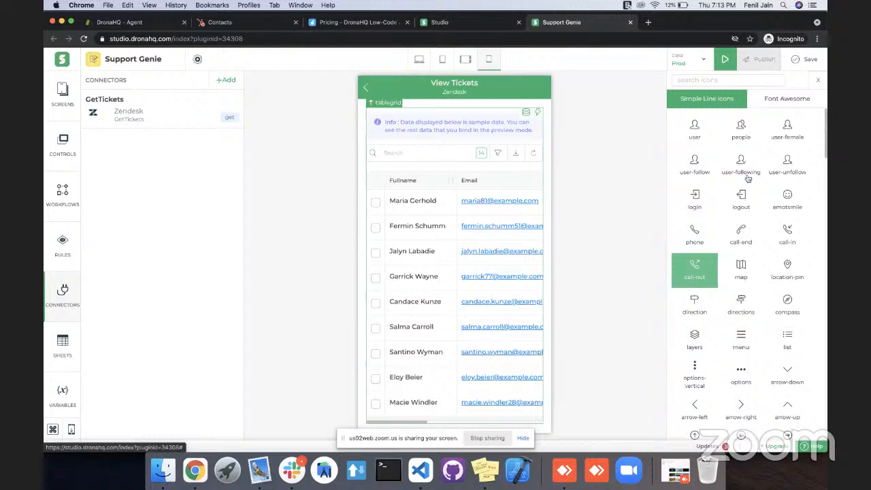
scroll(745, 306, "down", 3)
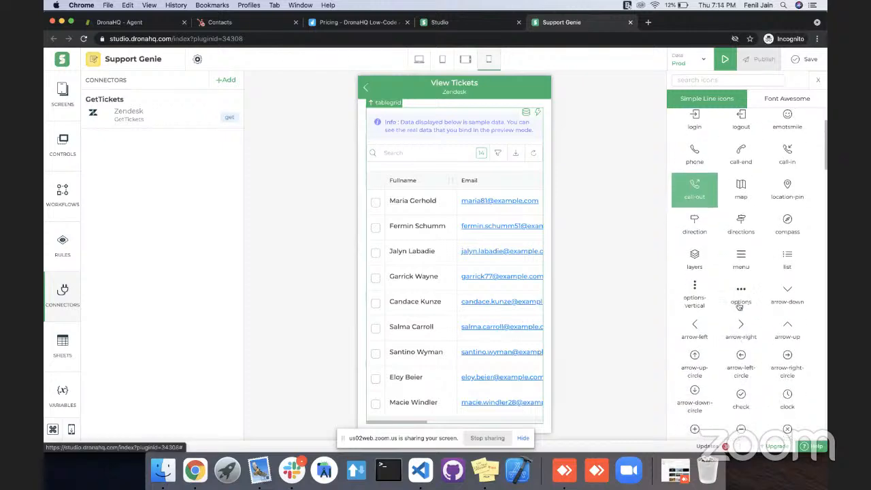
left_click(740, 338)
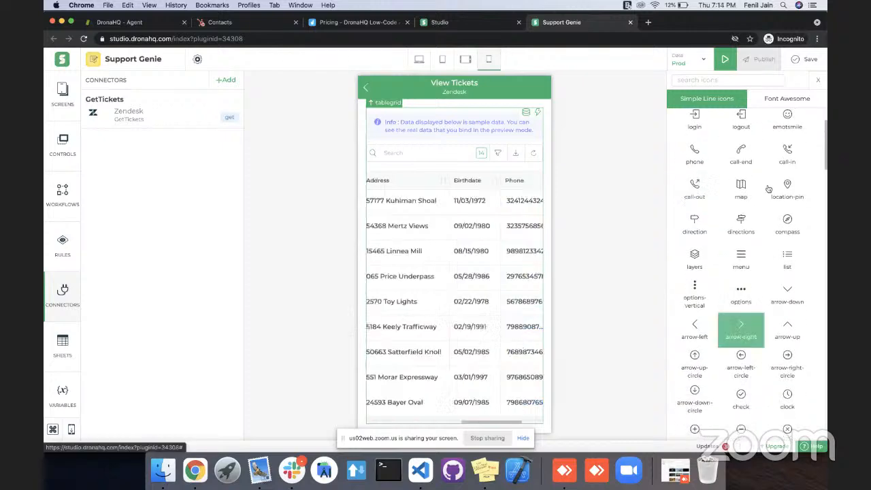
left_click(816, 83)
Set the Get Plan action to show on Single Select and enable showing it on hover.
scroll(749, 285, "down", 1)
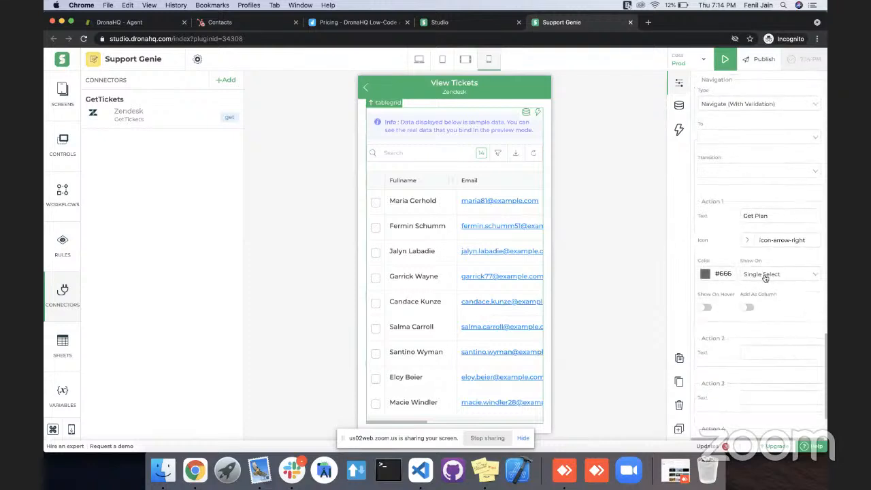
left_click(762, 276)
left_click(762, 287)
left_click(706, 310)
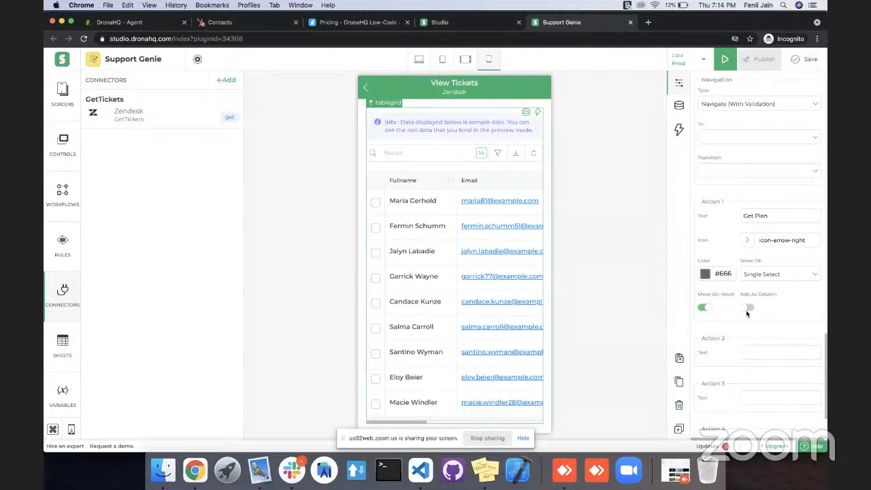
Try adding the Get Plan action as a table column, turn that option off again and save the app.
left_click(747, 308)
scroll(494, 244, "right", 5)
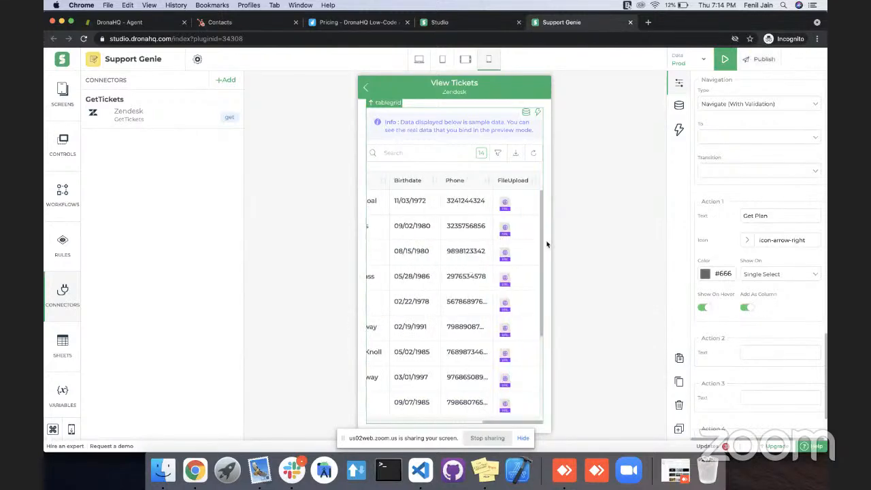
left_click(747, 309)
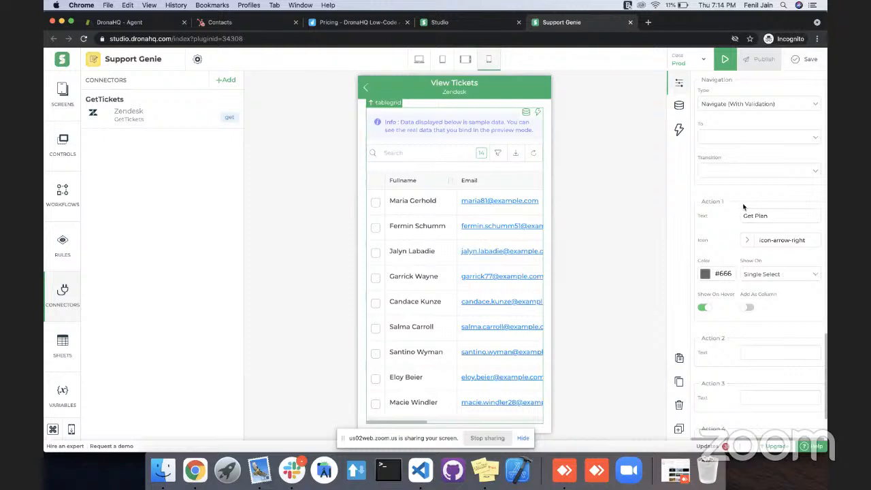
left_click(802, 60)
Review the table grid's action, navigation, display, column width and top bar button settings.
scroll(730, 242, "up", 1)
scroll(729, 243, "up", 5)
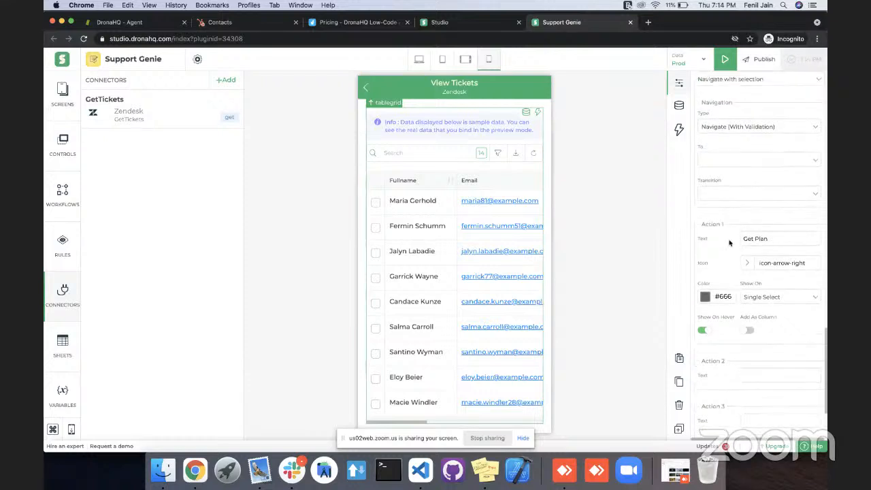
scroll(727, 245, "up", 9)
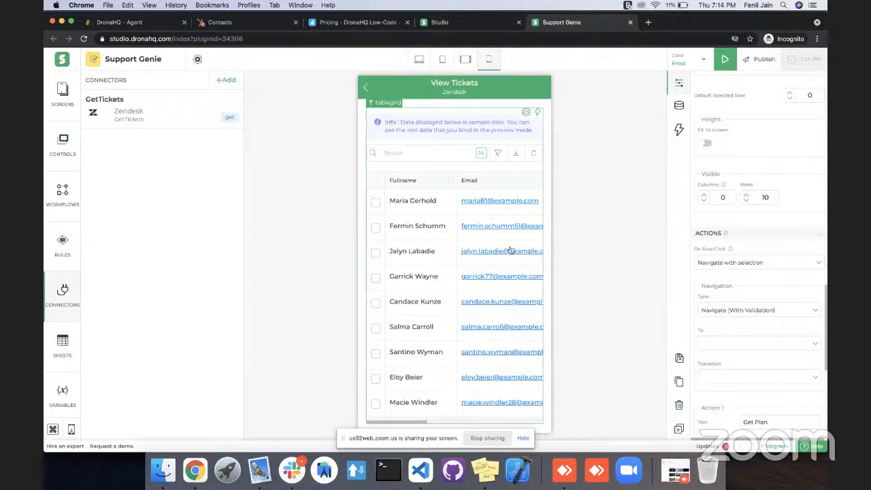
scroll(734, 286, "down", 2)
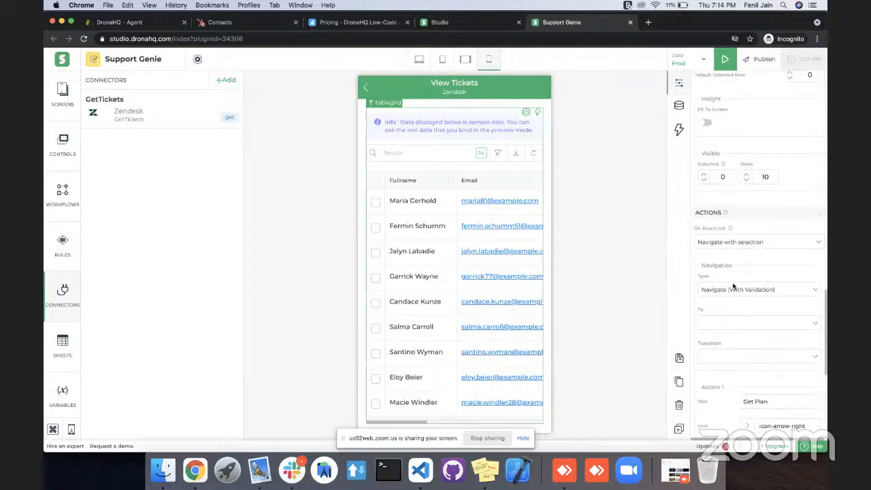
scroll(733, 285, "down", 3)
scroll(733, 285, "up", 10)
scroll(733, 286, "up", 5)
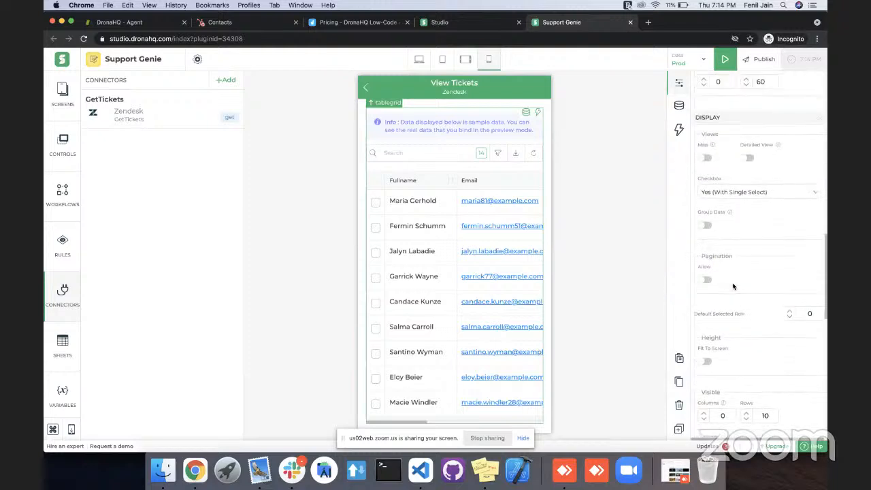
scroll(742, 267, "up", 20)
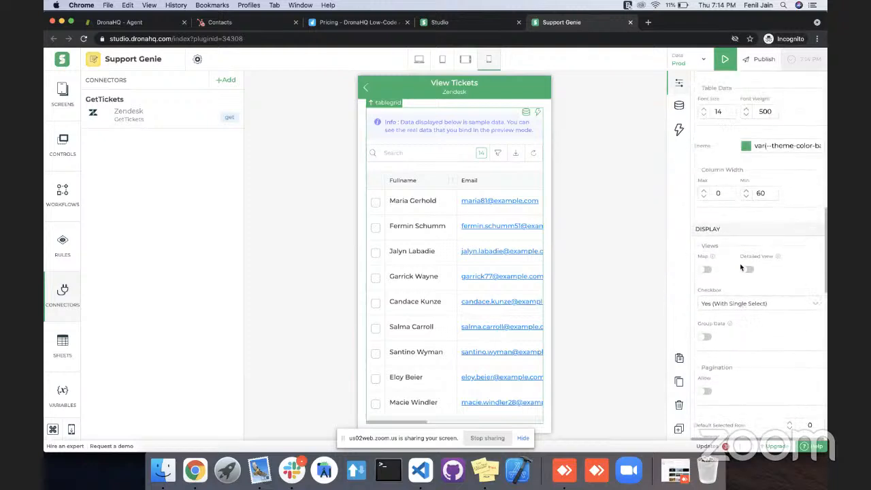
scroll(741, 268, "up", 15)
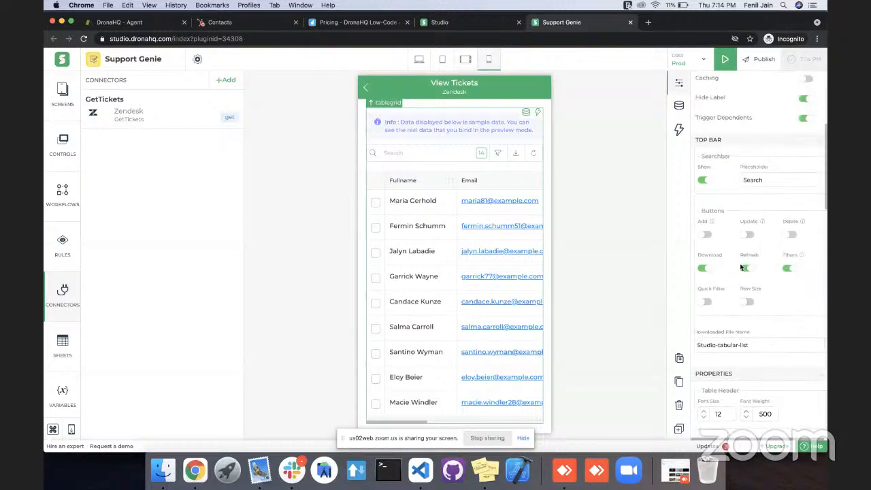
Enable Detailed View for the table grid and check the columns of its sample rows.
scroll(742, 268, "down", 15)
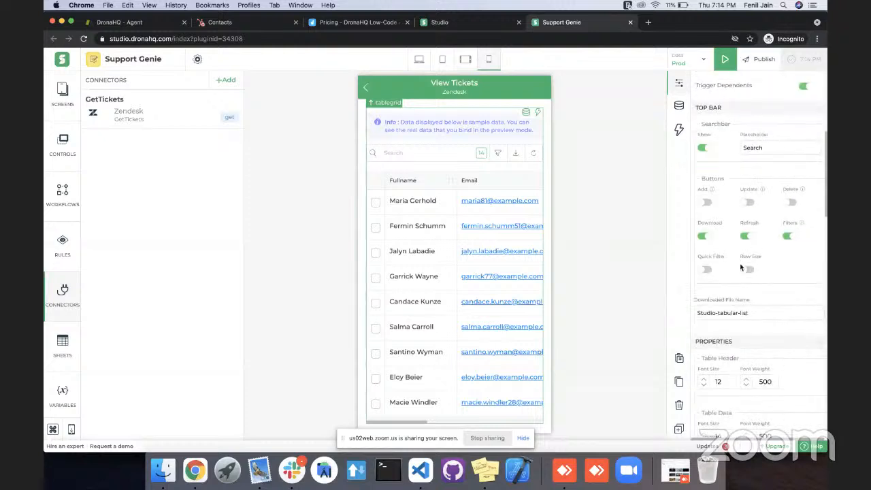
scroll(741, 268, "down", 5)
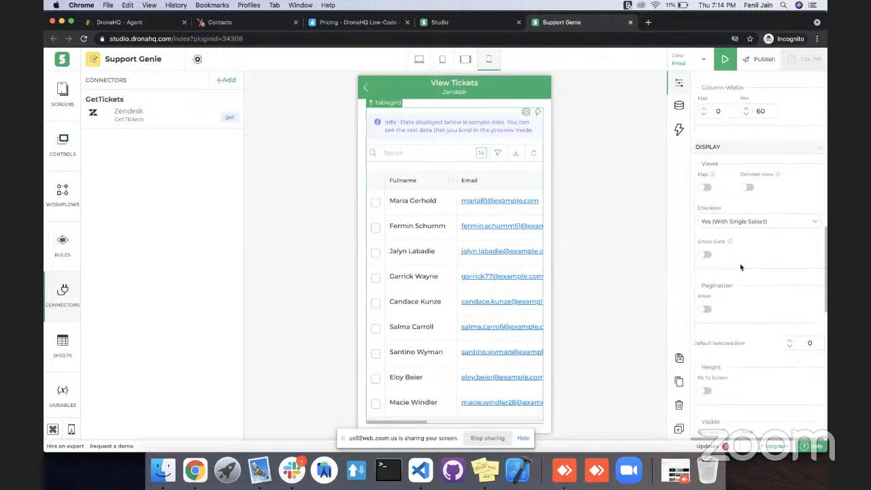
scroll(742, 267, "down", 1)
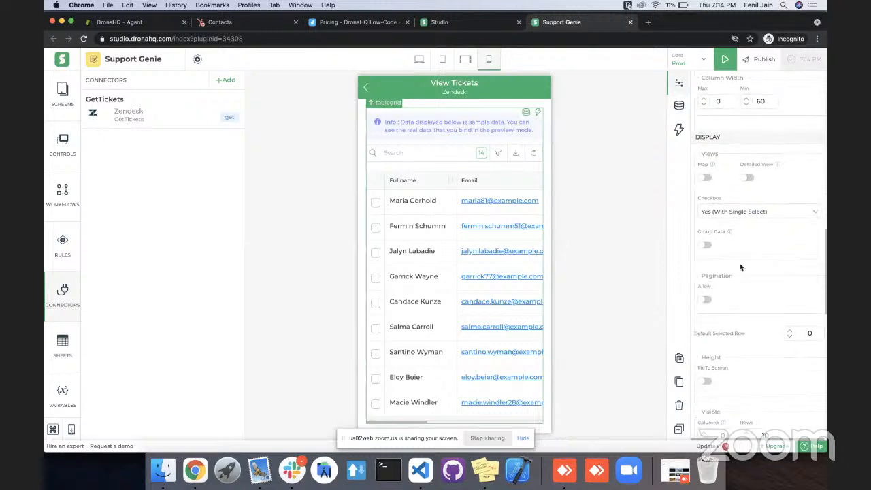
left_click(748, 179)
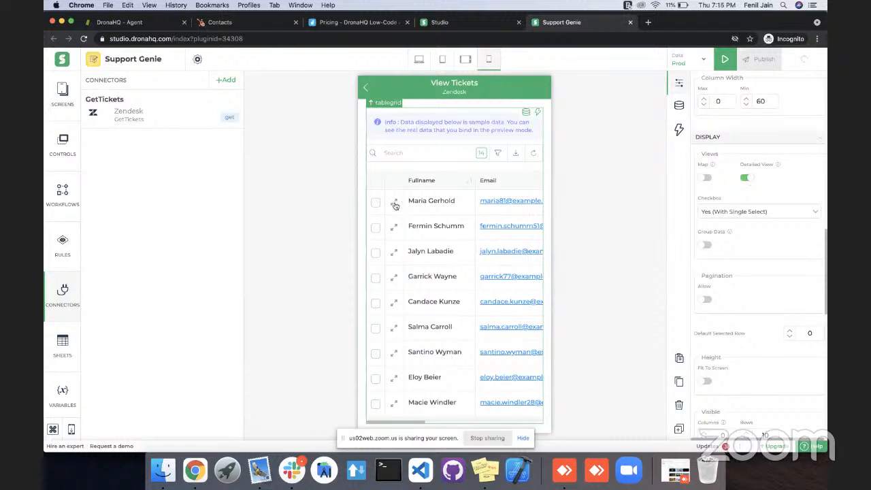
scroll(521, 212, "right", 2)
scroll(521, 206, "left", 2)
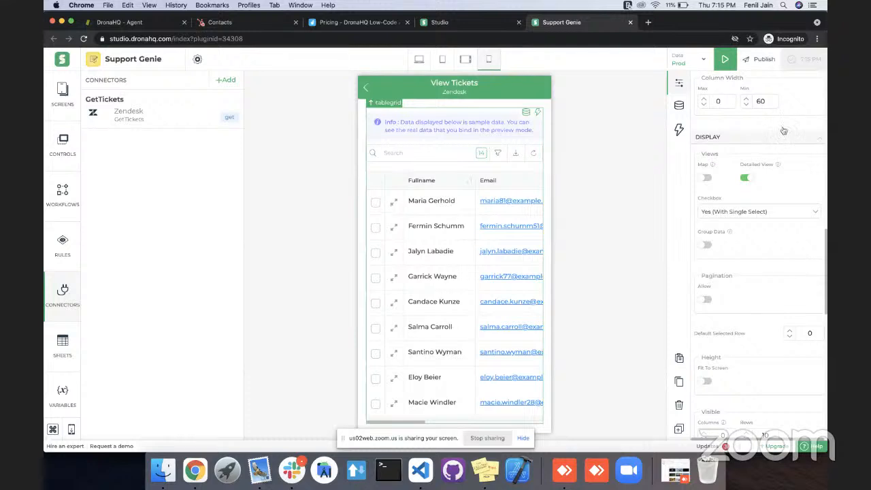
Preview the app, check the detailed view of ticket 1 and select the "issue in generating PDF" ticket.
left_click(725, 60)
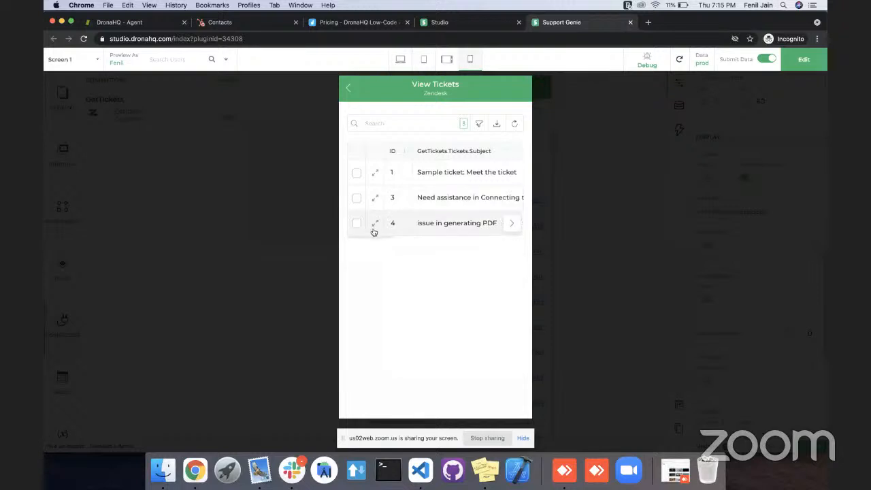
left_click(375, 175)
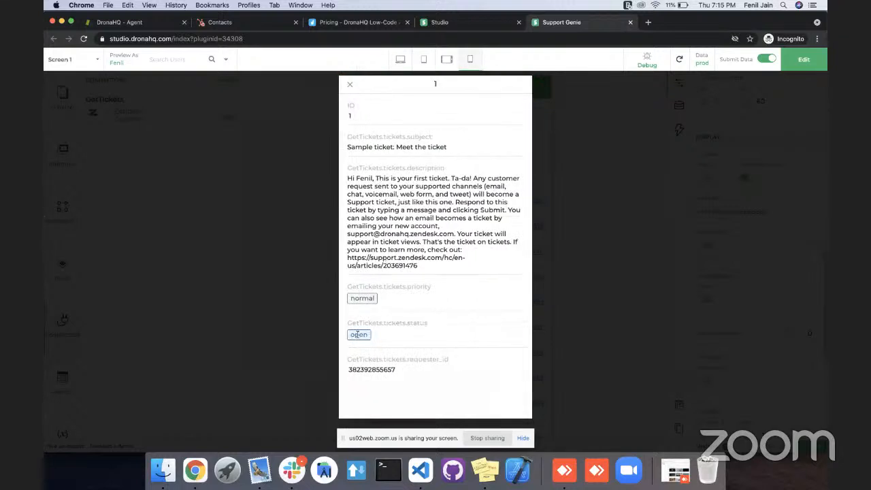
left_click(350, 87)
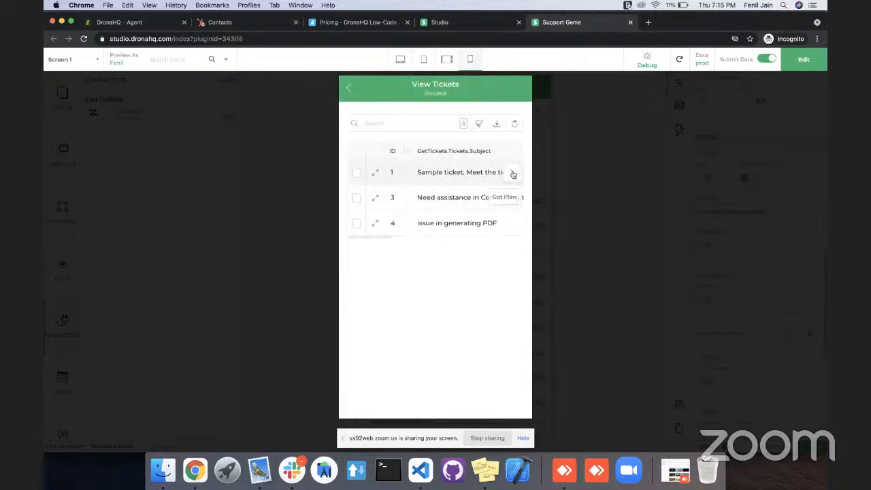
left_click(500, 228)
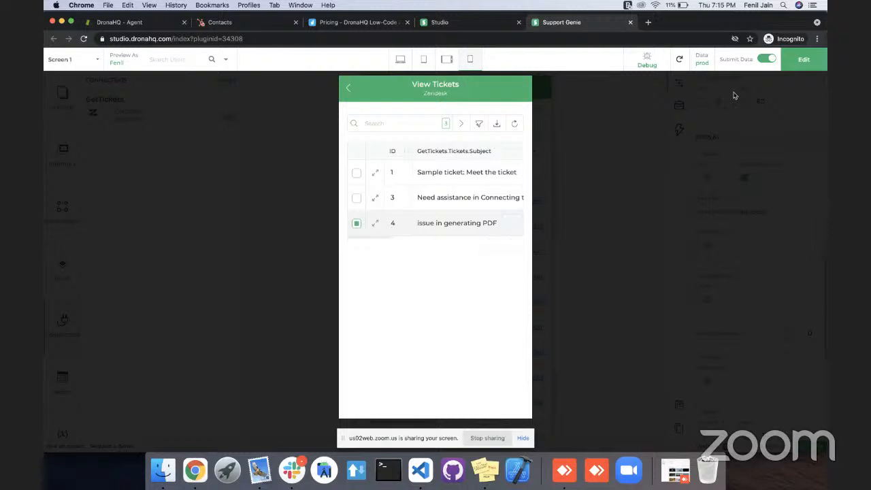
View the tickets table in the desktop preview and compare the editor's desktop and mobile landscape layouts.
left_click(407, 60)
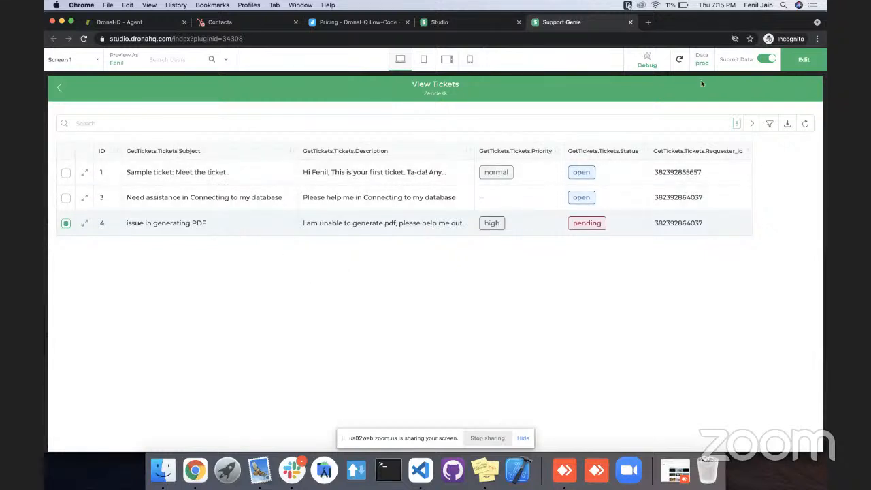
left_click(796, 62)
left_click(692, 238)
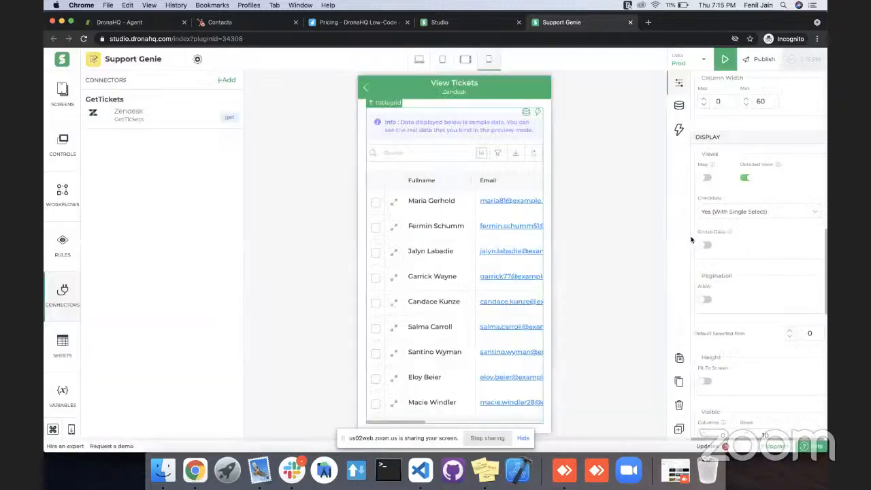
left_click(420, 61)
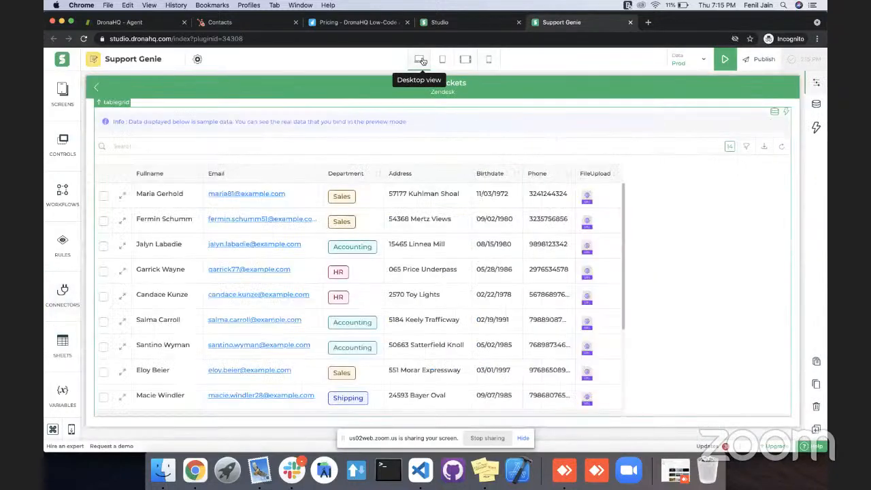
left_click(468, 62)
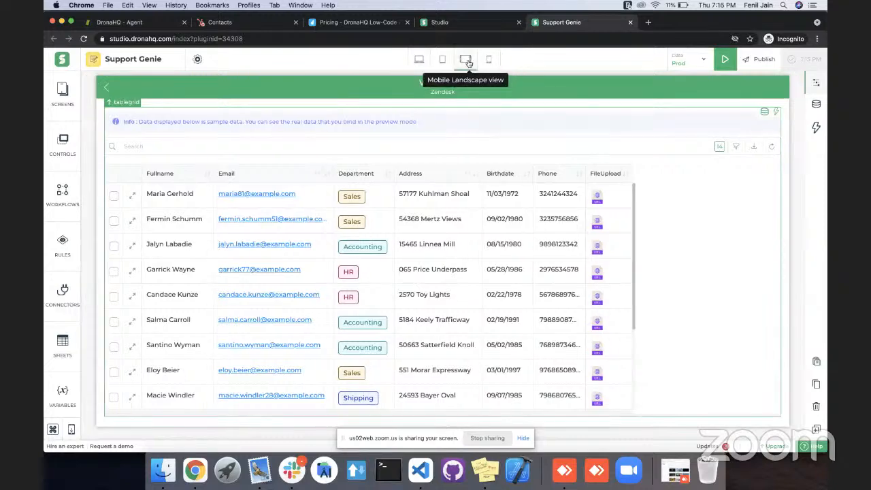
Check the tickets table grid in the mobile portrait layout.
left_click(490, 62)
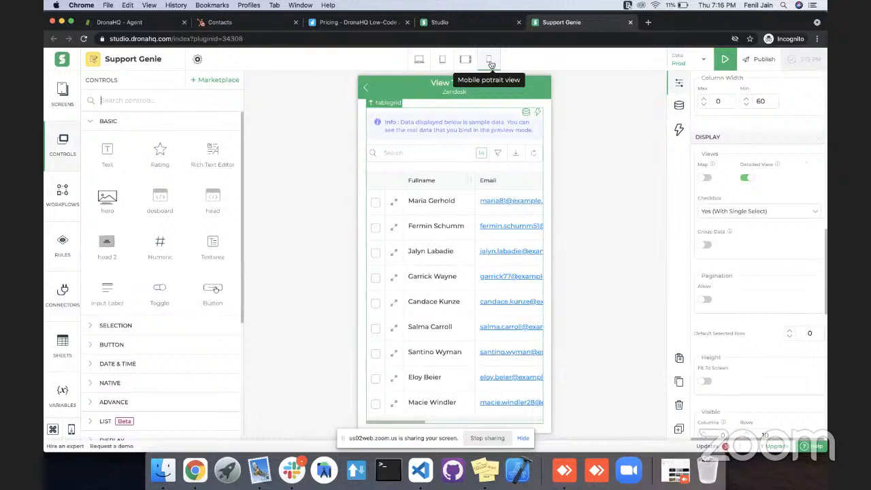
scroll(464, 203, "down", 5)
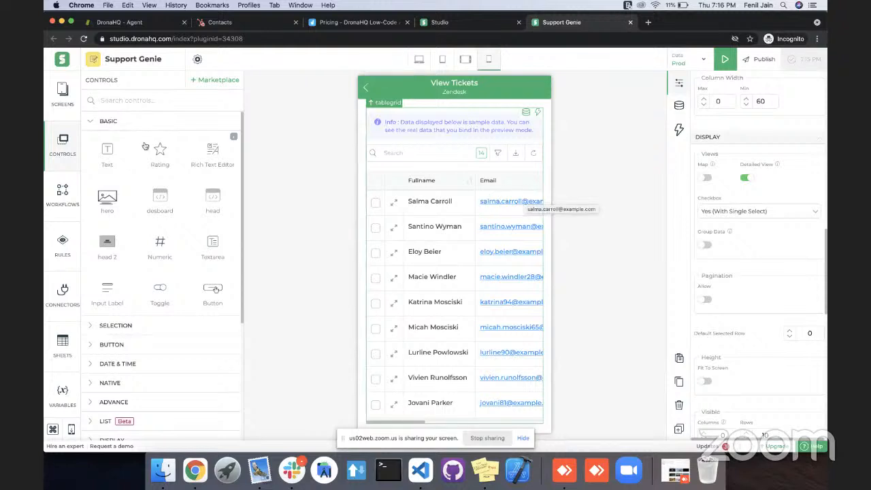
Add a blank screen to the app and name it View Plan.
left_click(62, 94)
left_click(228, 80)
left_click(271, 94)
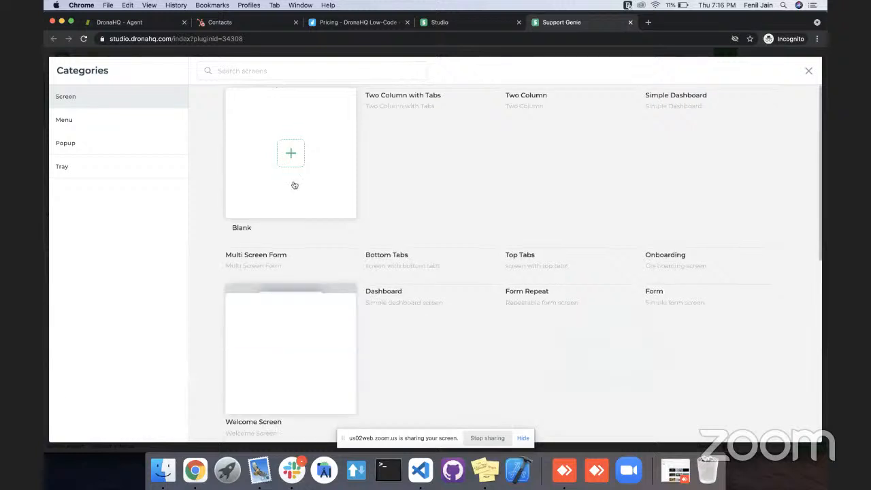
left_click(293, 156)
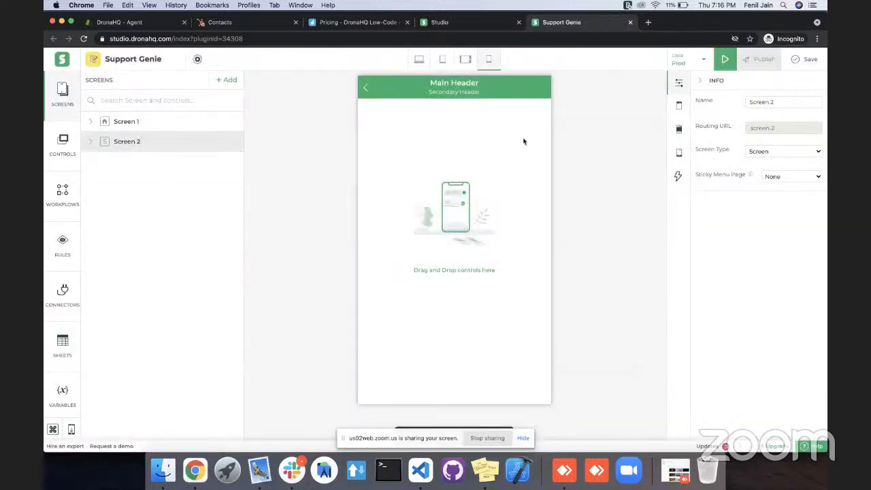
left_click(747, 100)
type("y")
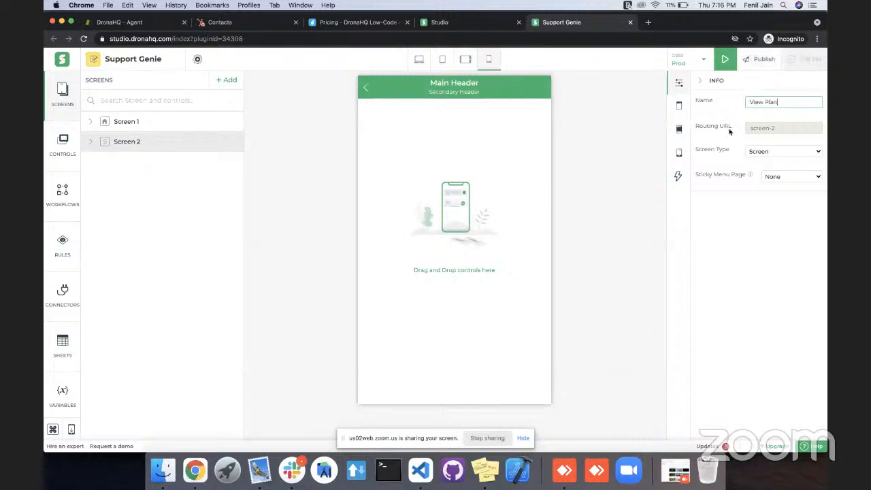
left_click(710, 249)
Set the View Plan screen header's main heading to "View Plan" and its sub heading to "HubSPot".
left_click(509, 89)
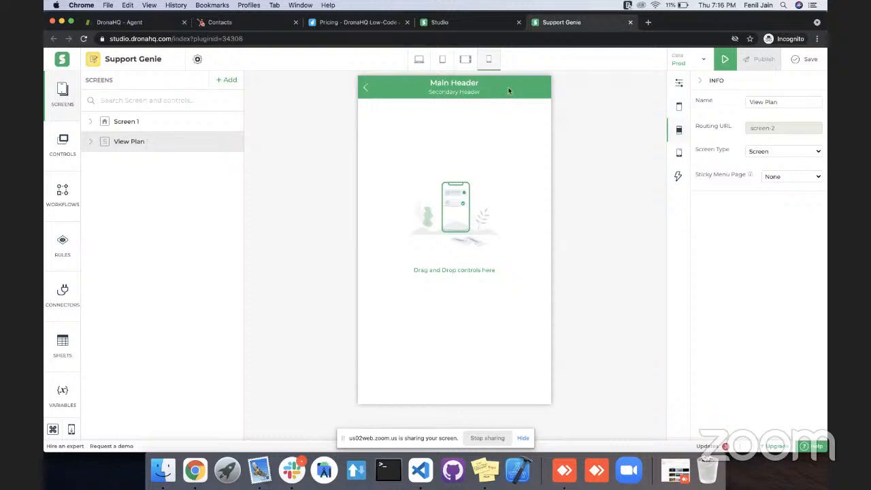
left_click(735, 277)
left_click(765, 303)
type("View")
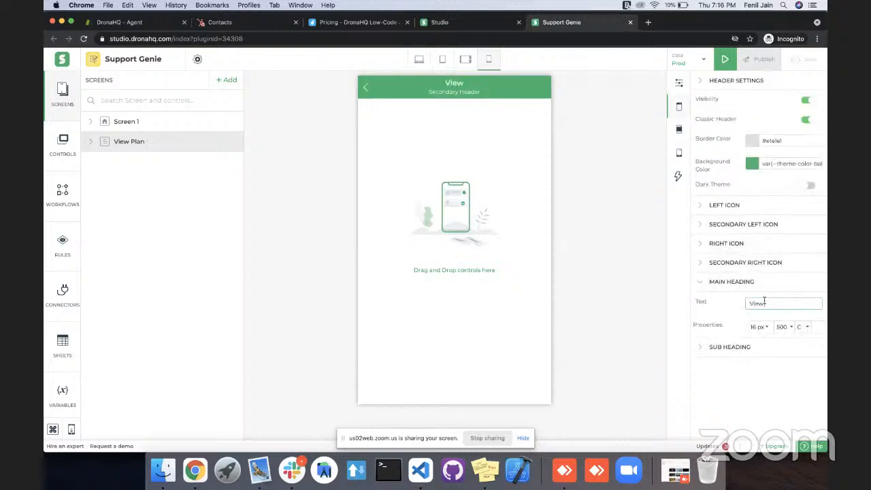
type(" Plan")
left_click(735, 347)
left_click(758, 368)
type("H")
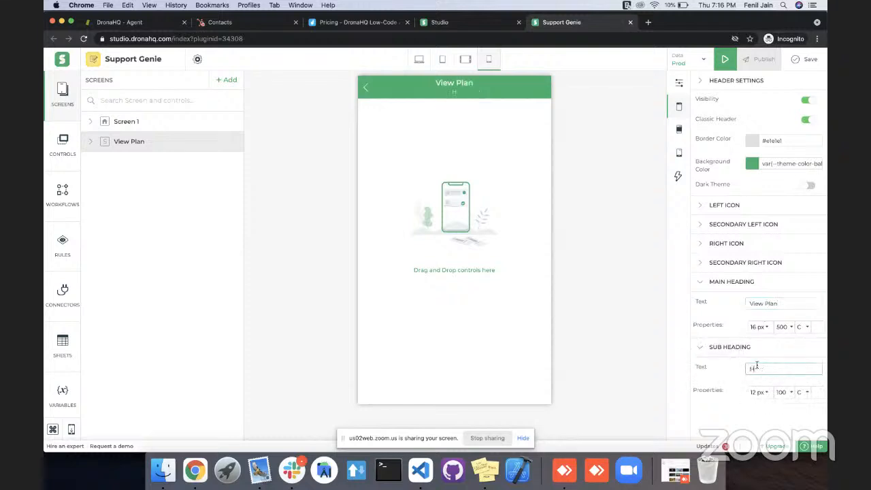
type("ebSPot")
left_click(725, 347)
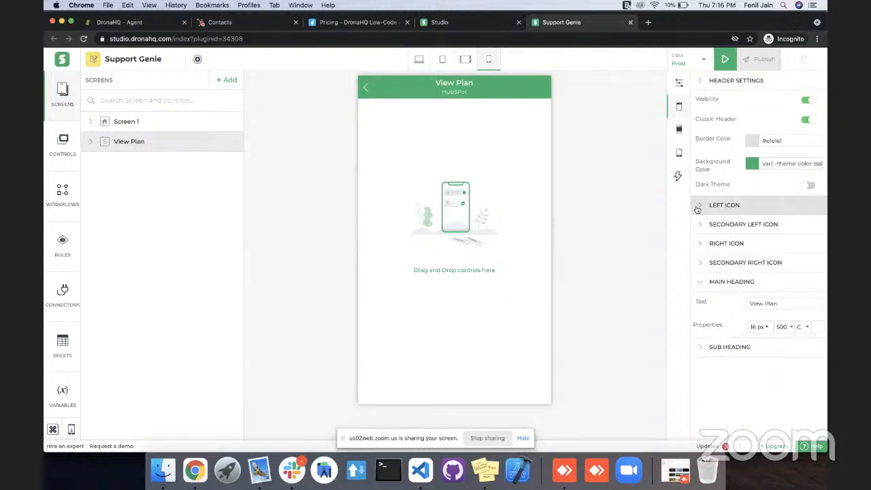
Set the header's left icon action to Navigate (No Validation) with Screen 1 as the target, and save the app.
left_click(699, 207)
left_click(779, 312)
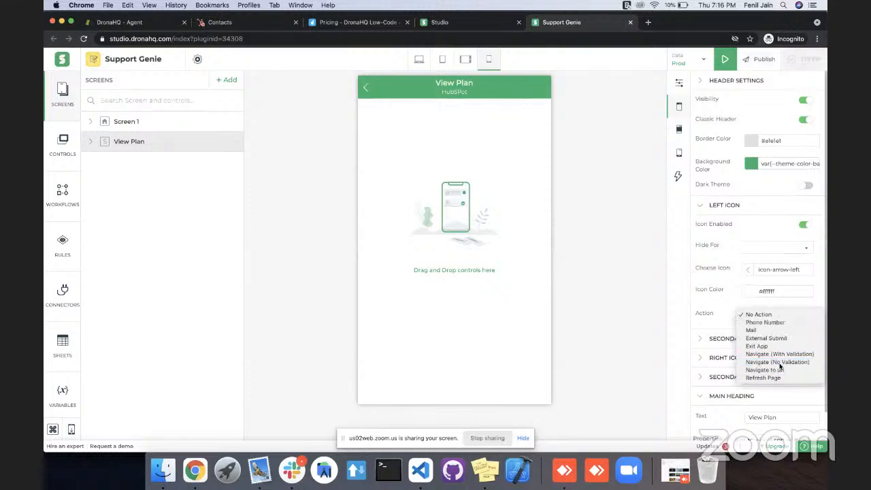
left_click(779, 362)
left_click(763, 338)
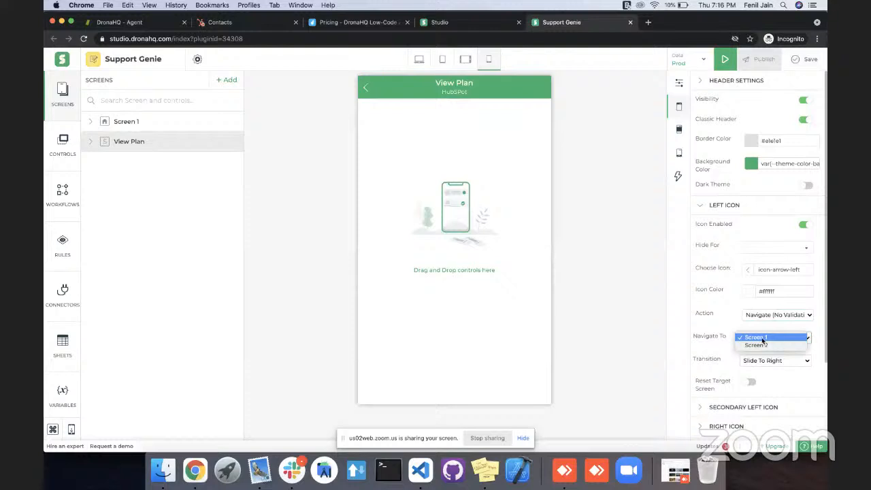
left_click(756, 337)
left_click(805, 59)
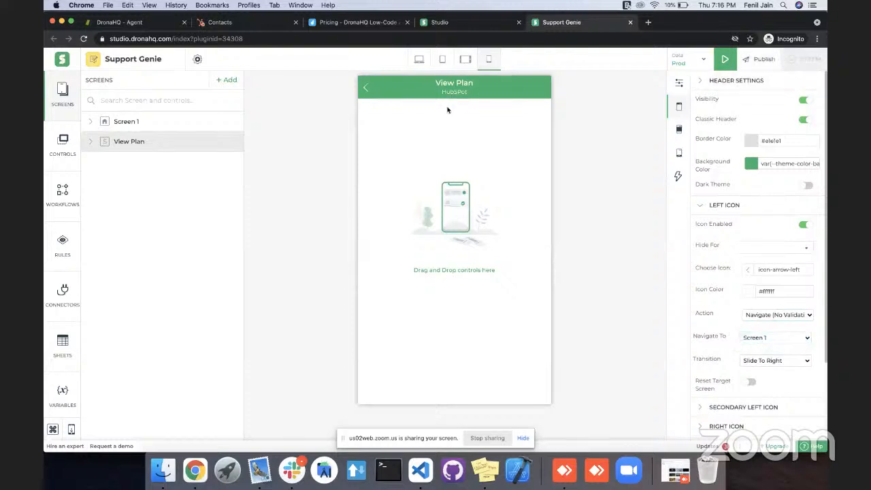
Open Screen 1 and look through the table grid's columns and rows in the mobile portrait layout.
left_click(162, 129)
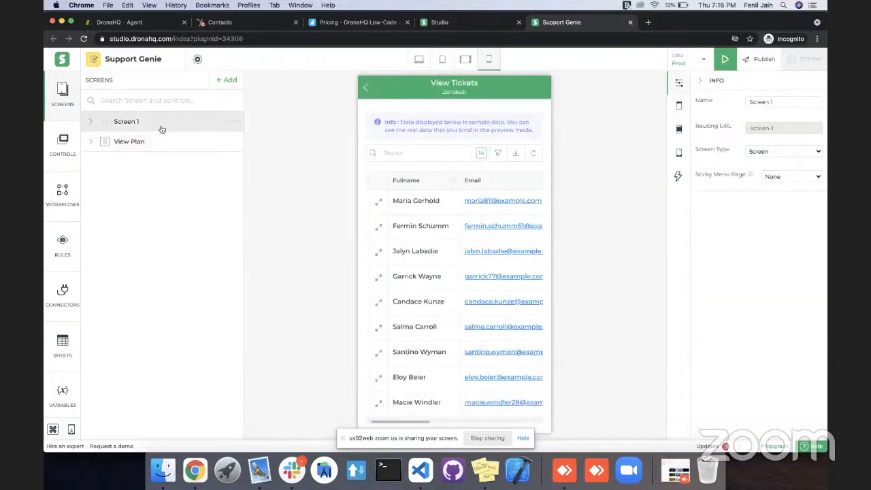
left_click(479, 180)
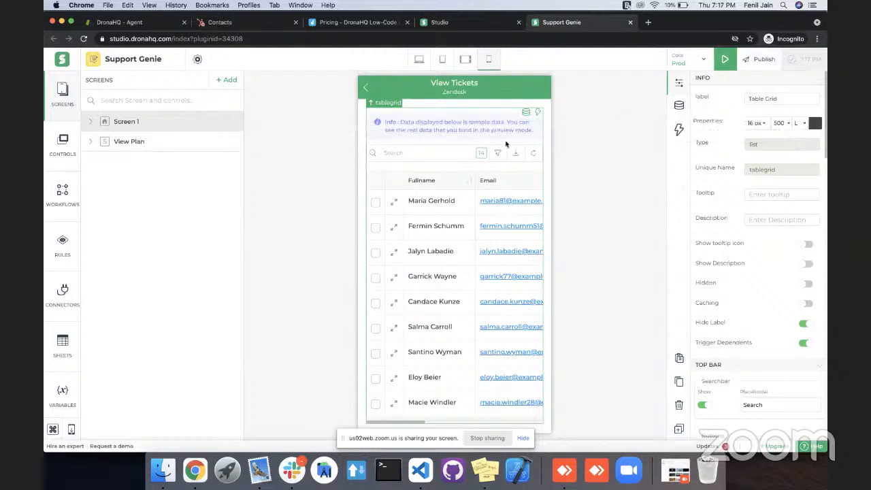
scroll(503, 196, "right", 1)
scroll(504, 196, "right", 5)
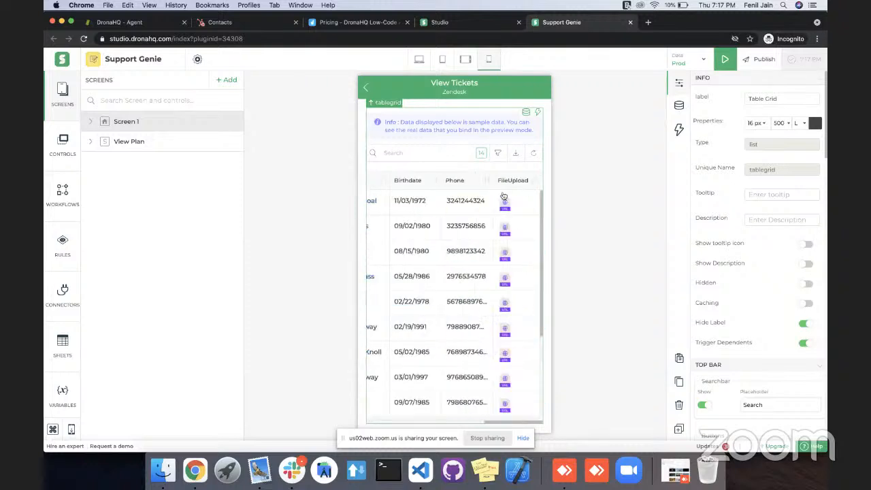
scroll(504, 204, "down", 2)
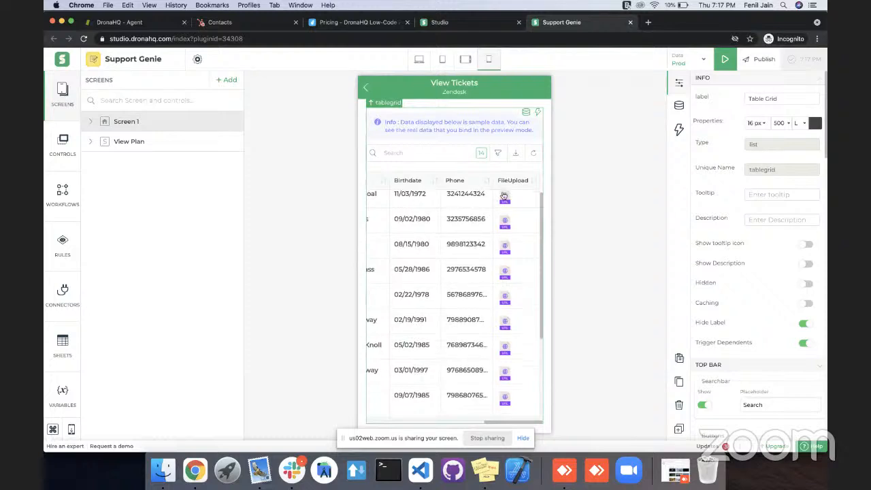
scroll(525, 231, "up", 2)
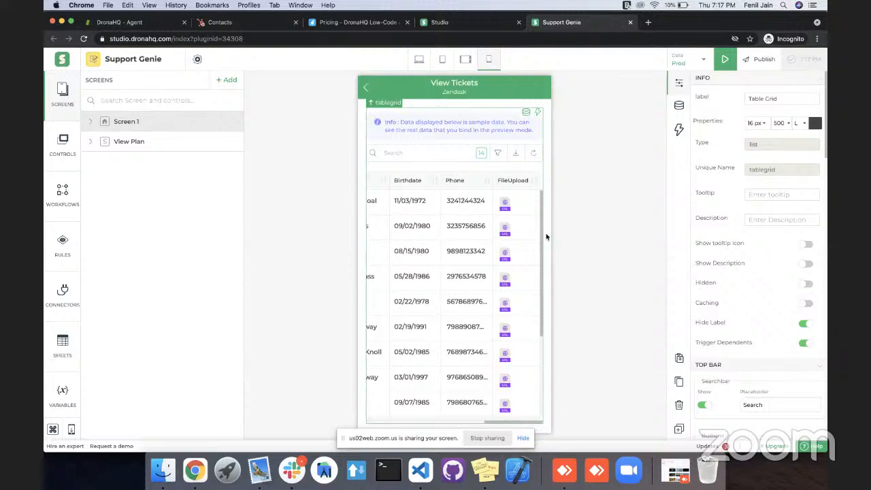
Add a Data Store control to Screen 1 below the table grid.
left_click(521, 439)
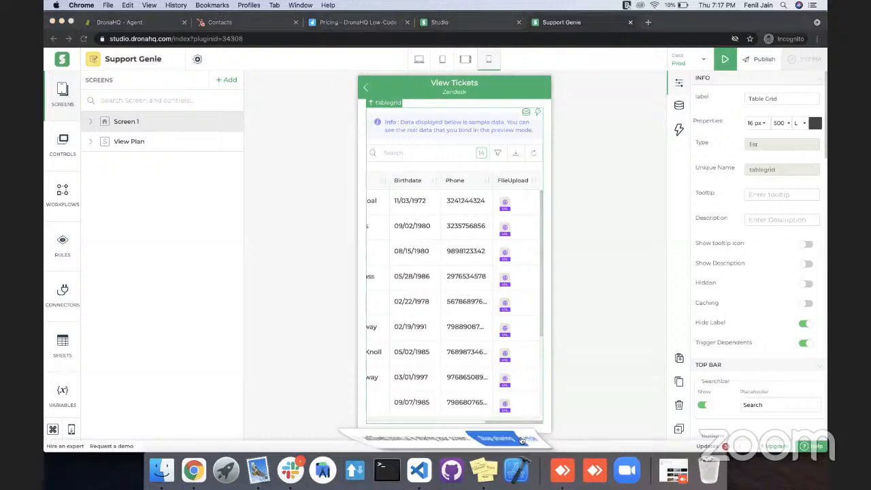
left_click(463, 429)
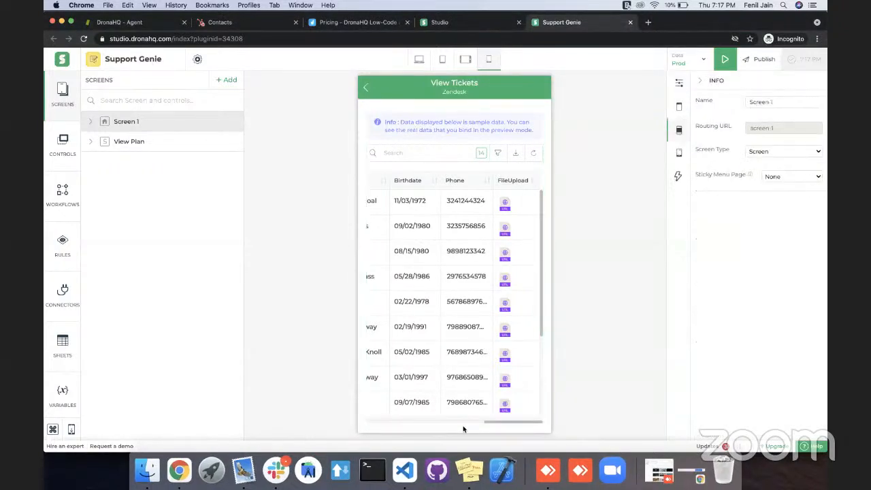
key("super+k")
type("da")
key("Right")
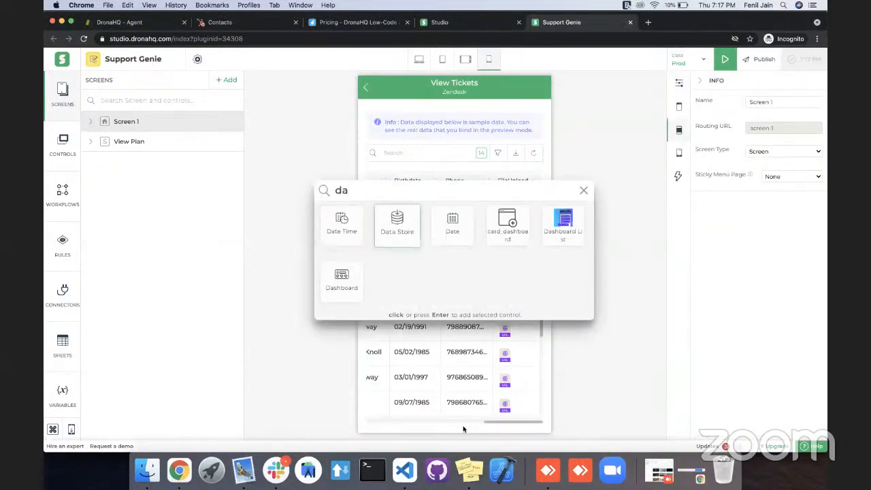
key("Return")
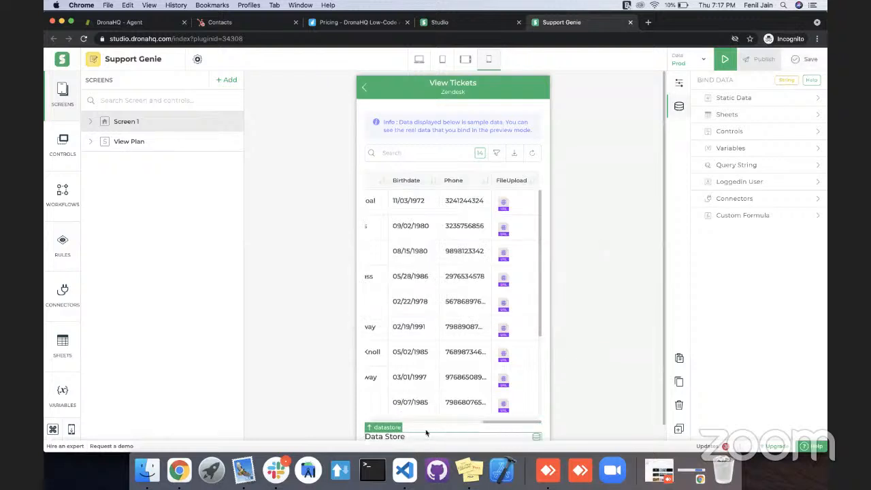
scroll(428, 430, "down", 1)
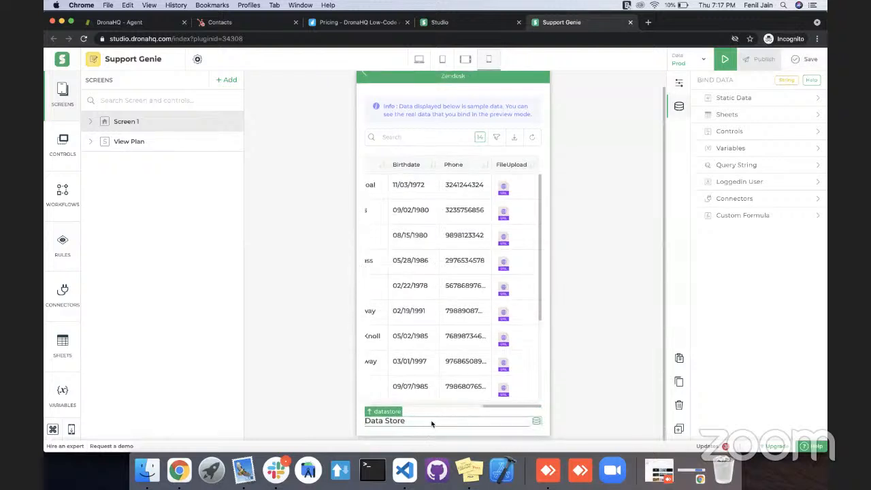
Change the data store control's label to UserList.
left_click(679, 83)
triple_click(748, 99)
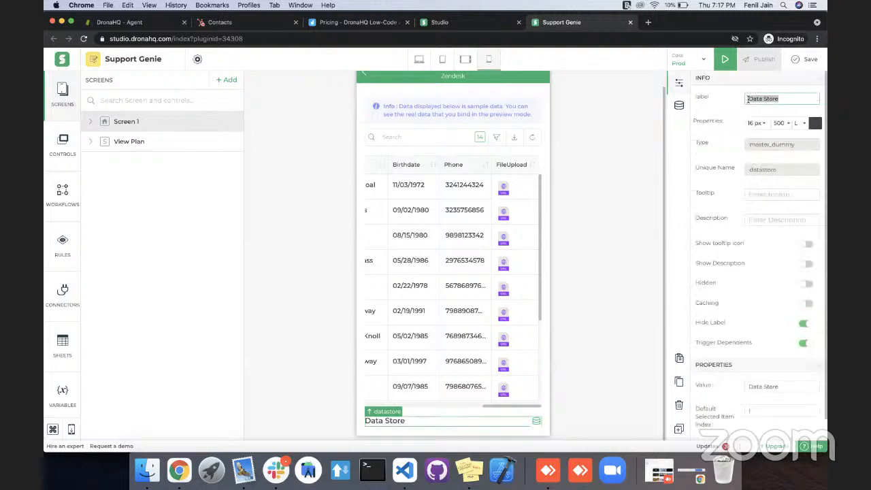
type("Vie")
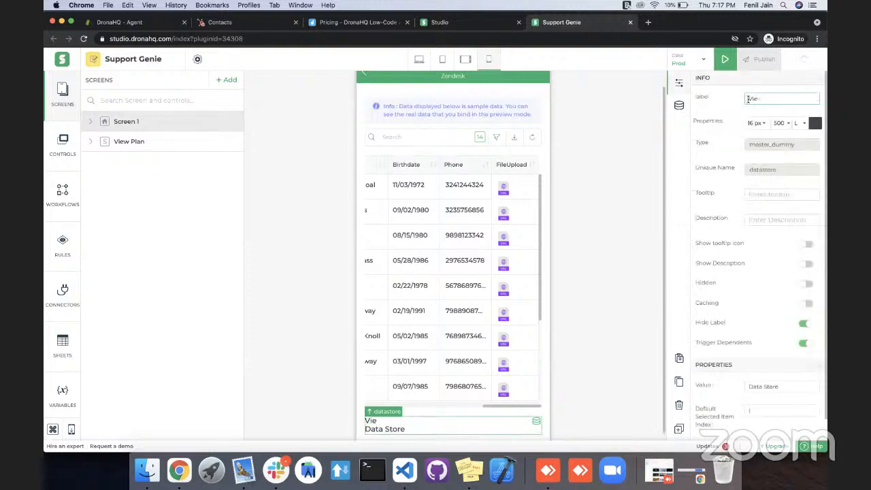
key("BackSpace")
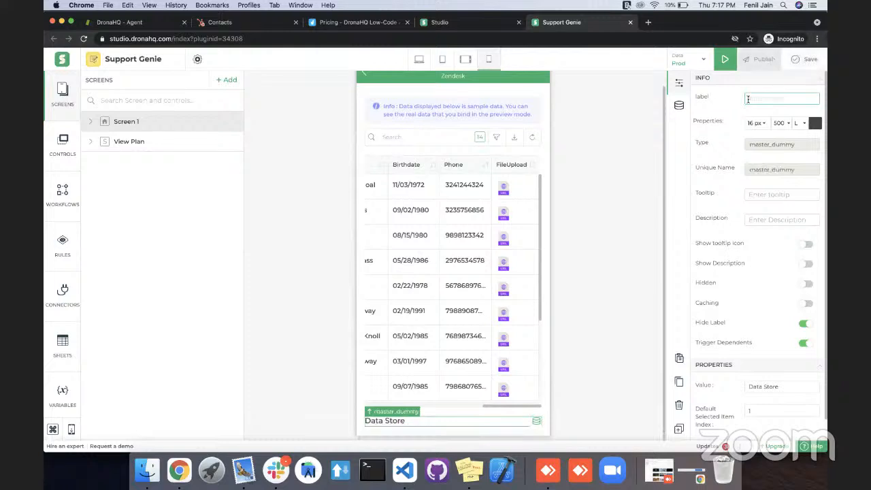
type("UserList")
left_click(720, 96)
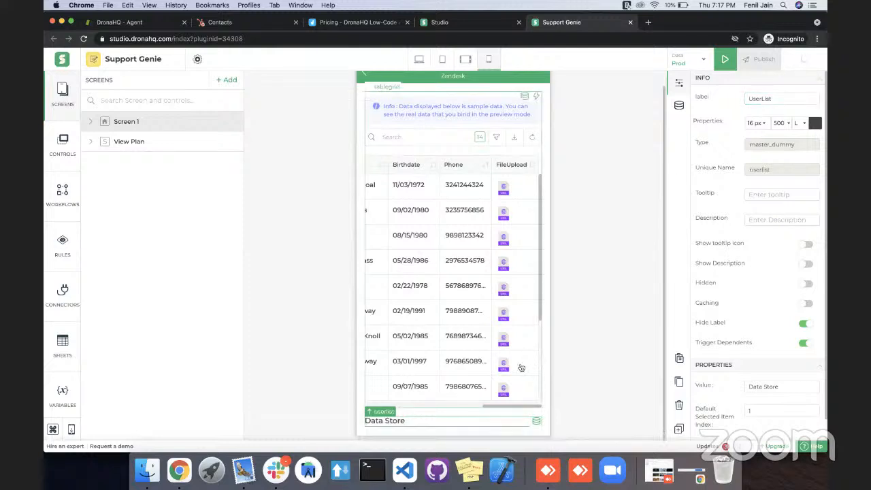
Start a new connector for the UserList data store's data binding, using the GetUsers action of the Zendesk service.
left_click(537, 423)
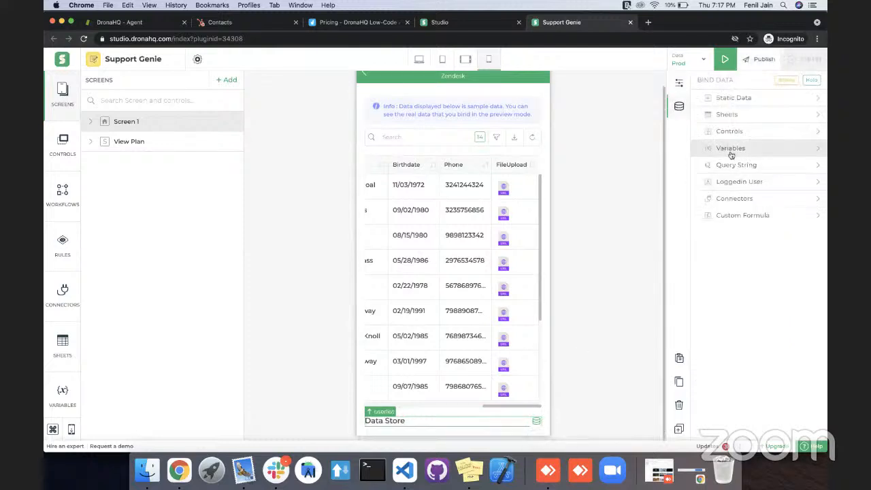
left_click(735, 199)
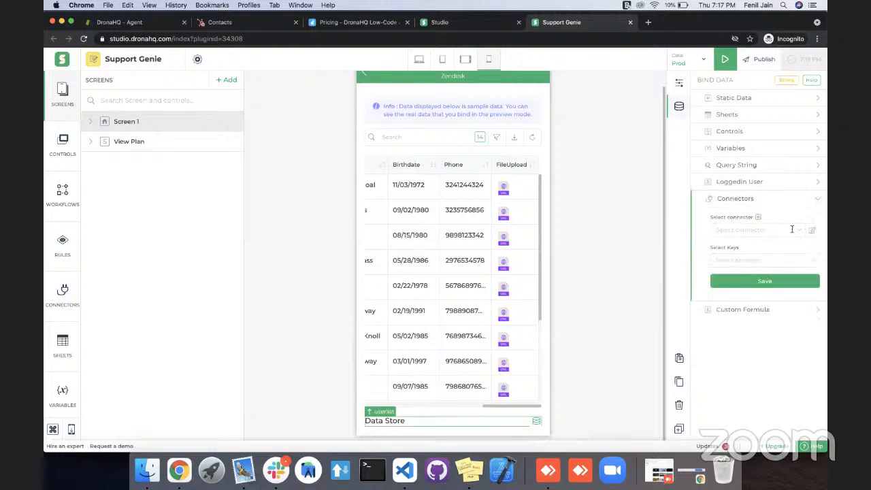
left_click(760, 219)
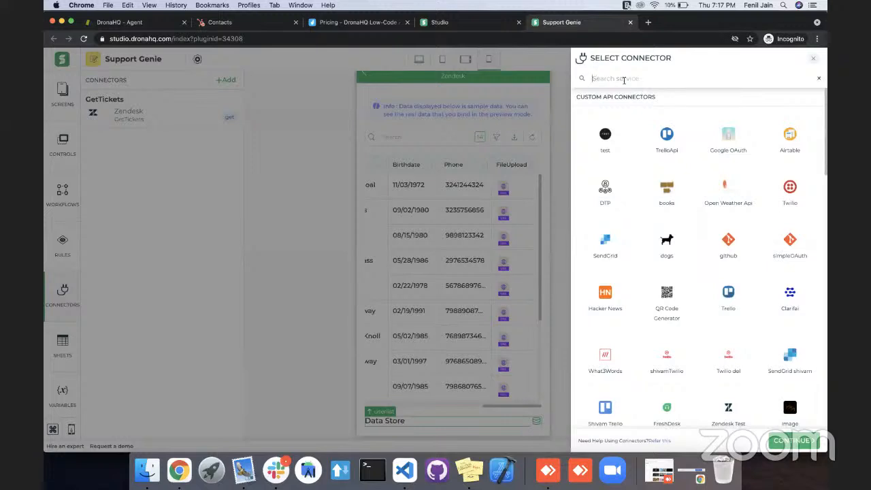
left_click(623, 79)
type("zend")
left_click(606, 212)
left_click(798, 442)
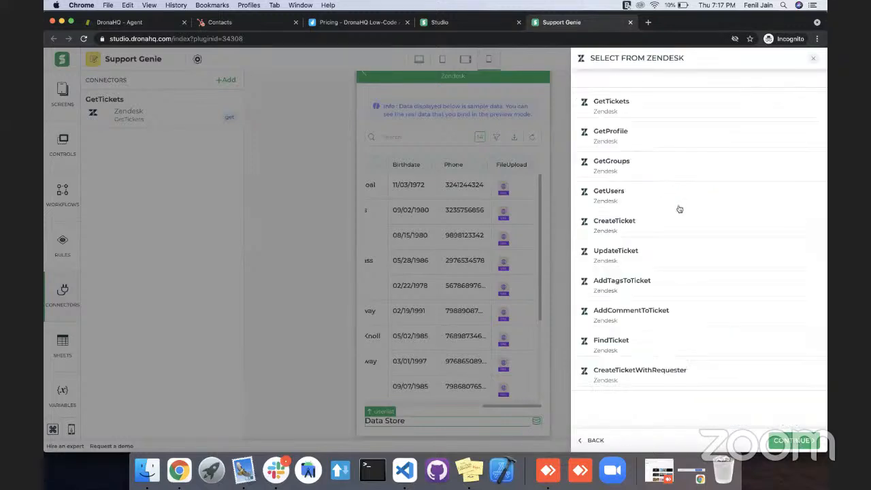
left_click(625, 194)
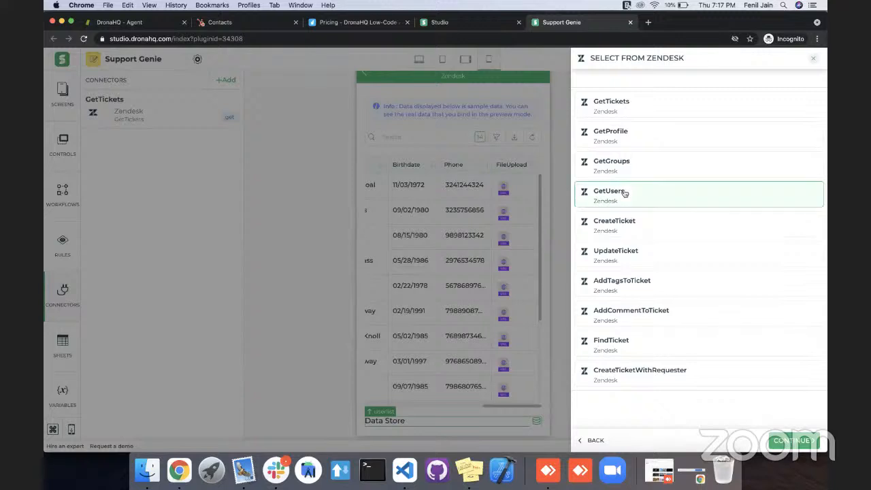
left_click(788, 442)
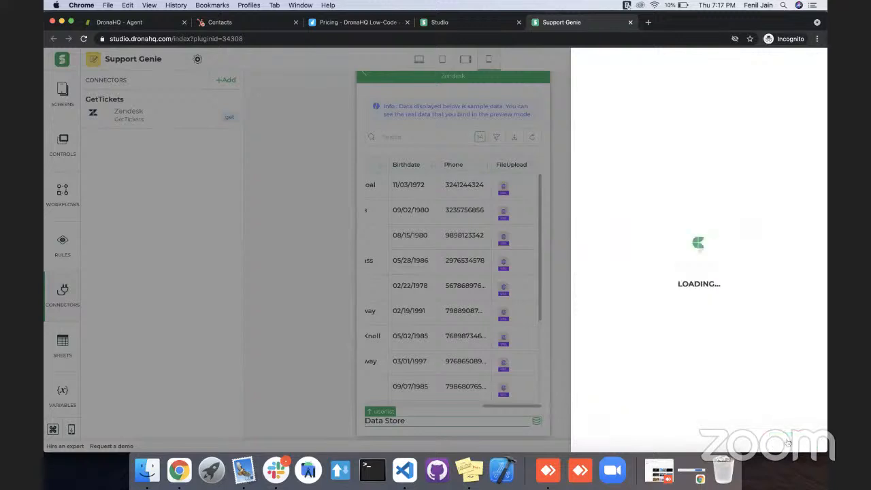
Use the connected DronaHQ account for the Zendesk connector and name the connector GetUserList.
left_click(676, 114)
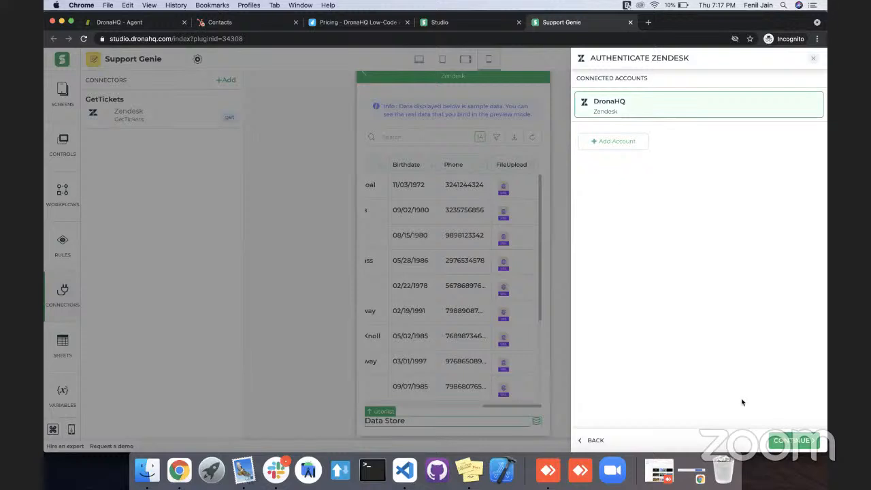
left_click(776, 440)
left_click(673, 103)
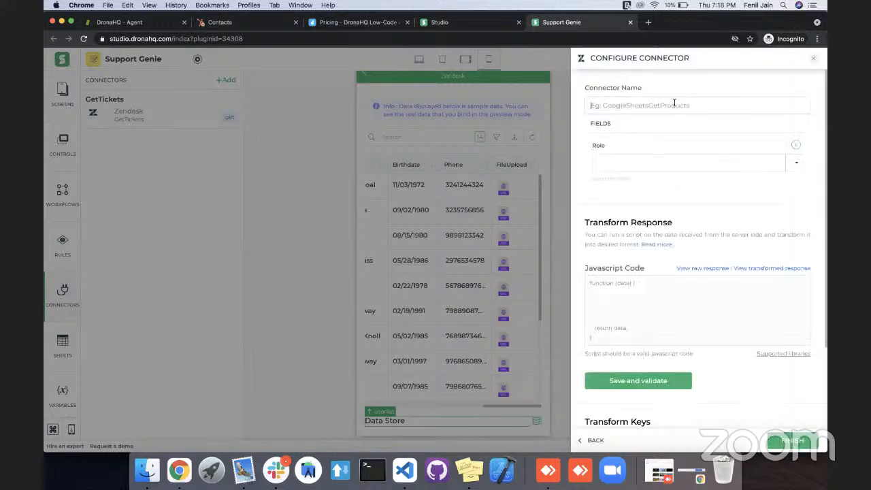
type("GetUserList")
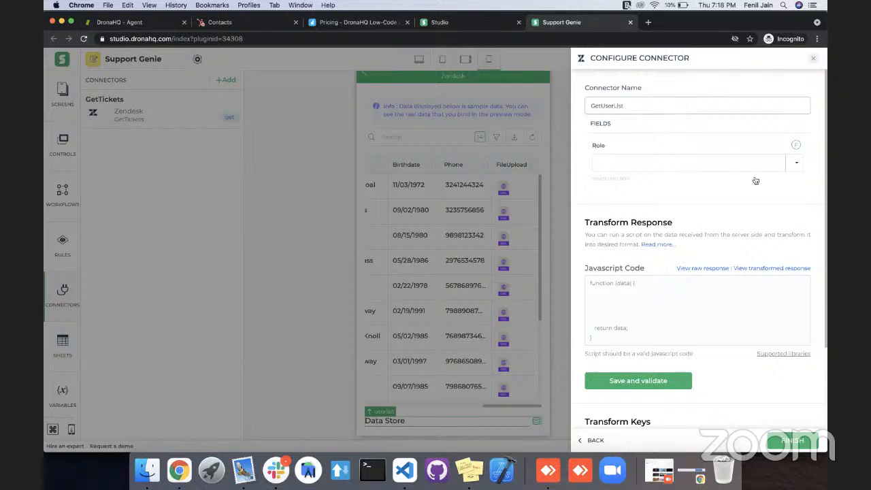
Set the GetUserList connector's Role to End User and finish the connector configuration.
left_click(797, 164)
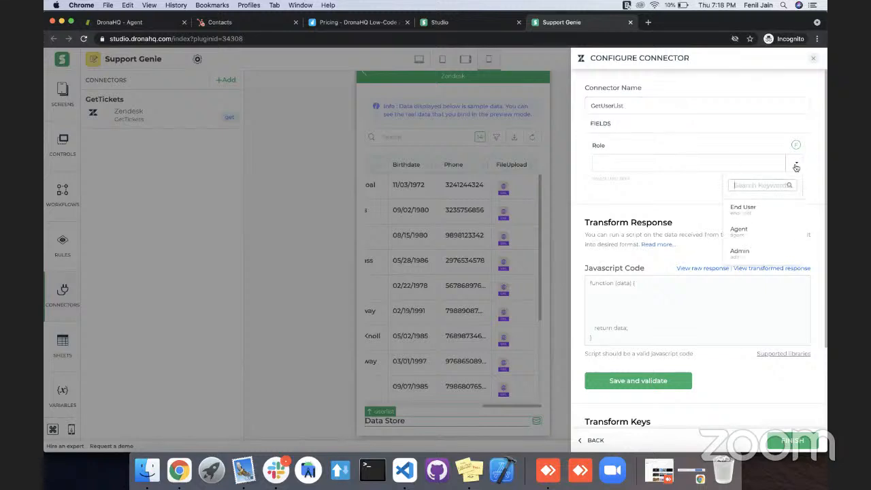
left_click(755, 217)
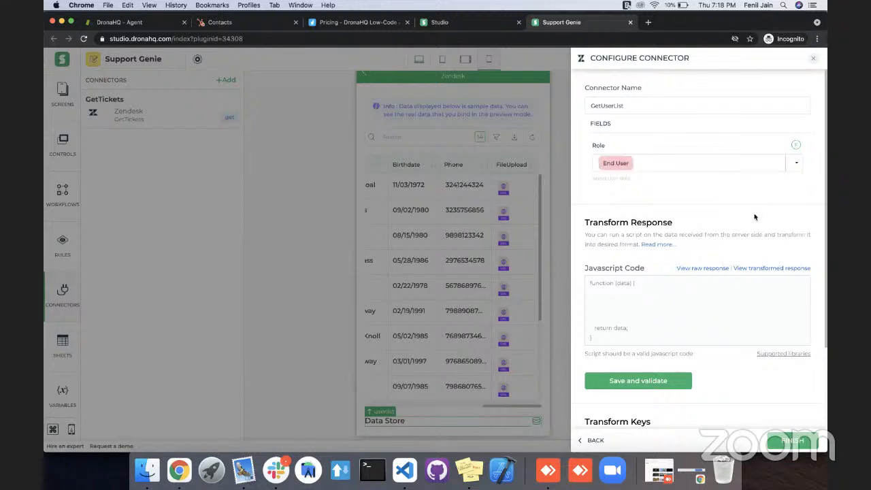
scroll(729, 204, "down", 2)
scroll(729, 205, "down", 1)
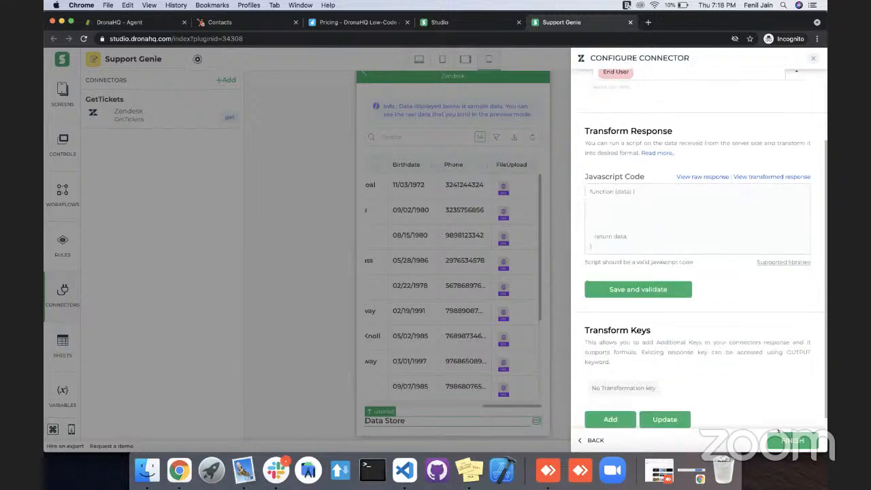
left_click(782, 441)
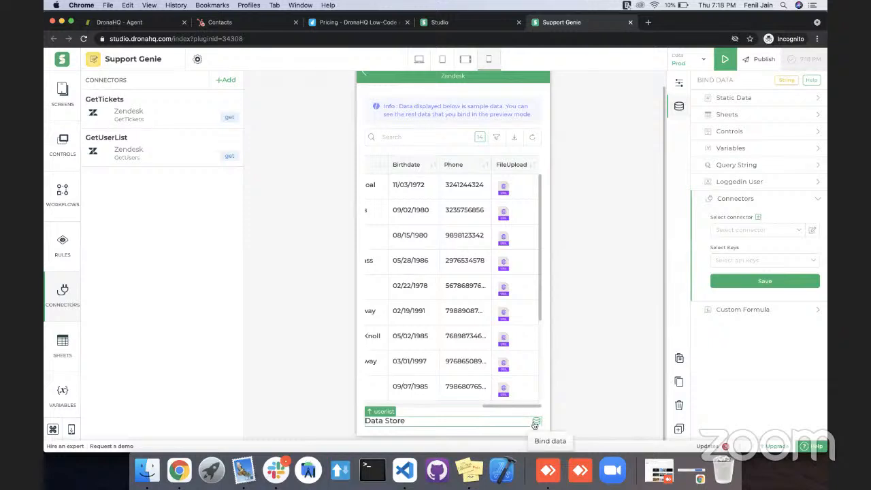
Bind the UserList data store to the GetUserList connector with the keys users.email and users.id, and save the binding.
left_click(781, 230)
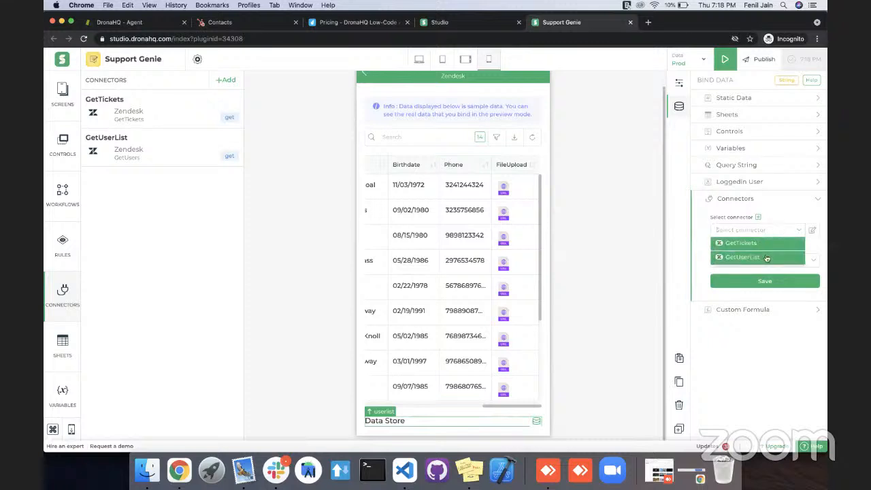
left_click(769, 257)
left_click(775, 261)
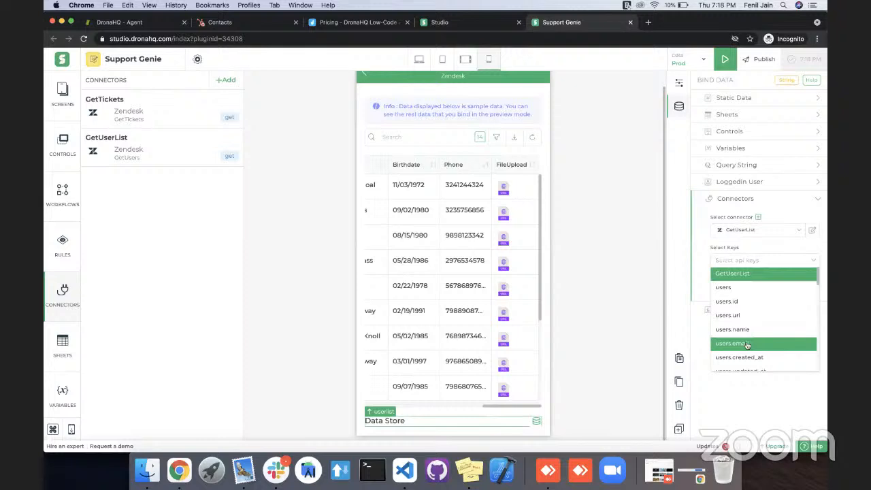
left_click(747, 345)
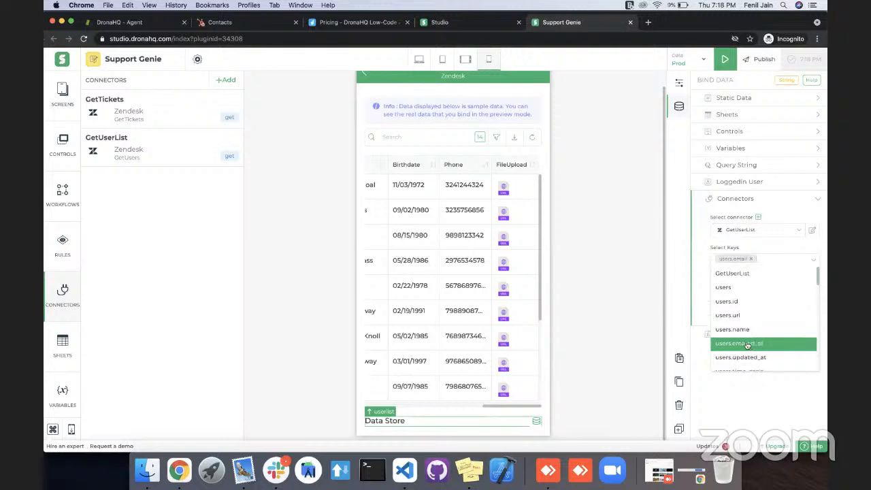
left_click(746, 302)
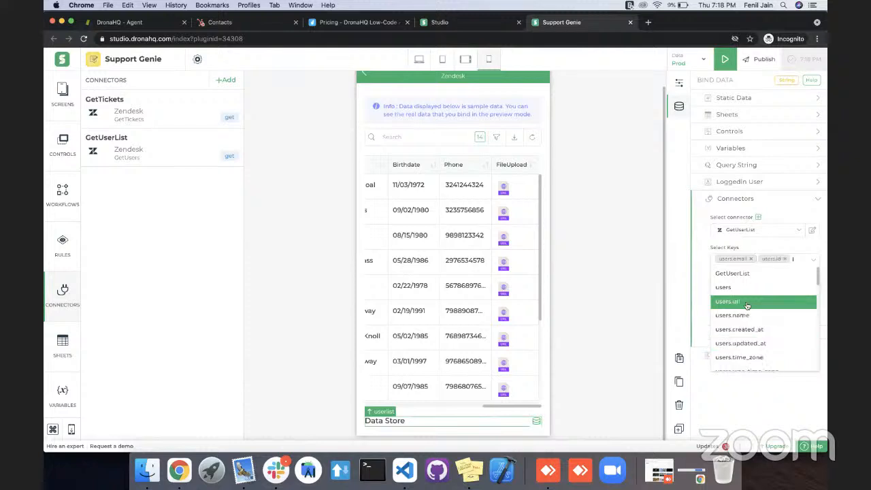
left_click(706, 259)
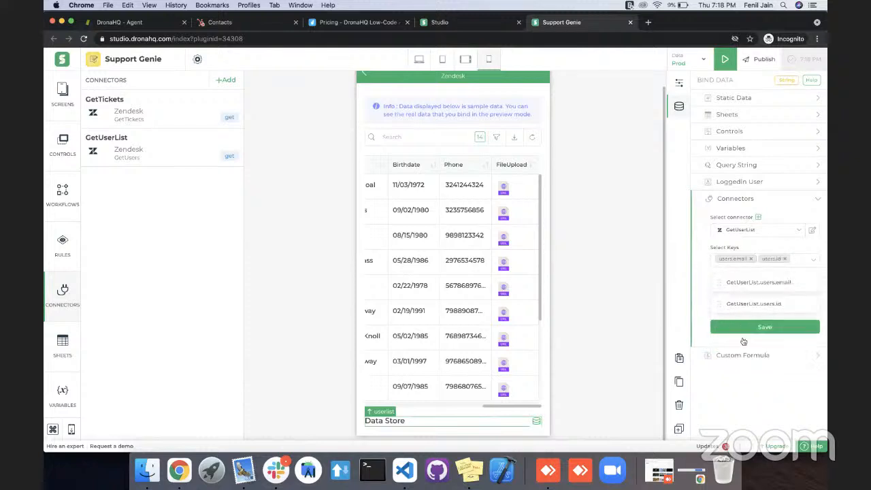
left_click(765, 327)
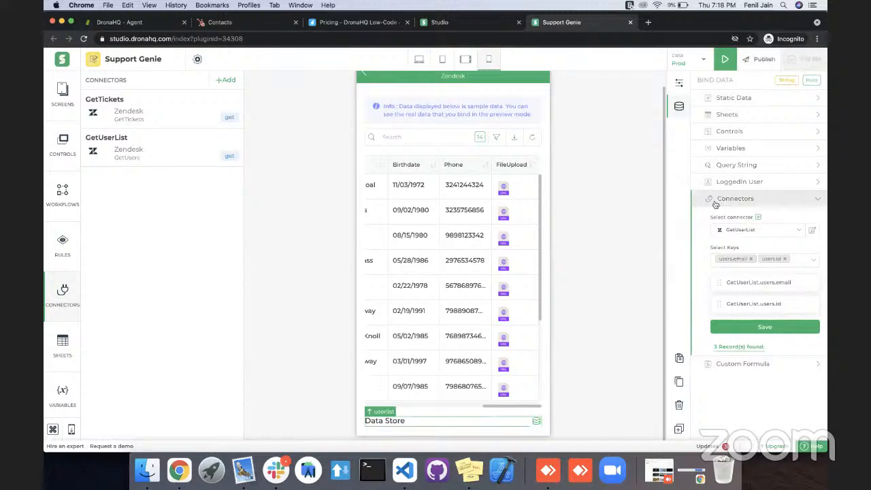
Enable the All Rows and Hidden properties of the UserList data store.
left_click(680, 89)
scroll(715, 261, "down", 1)
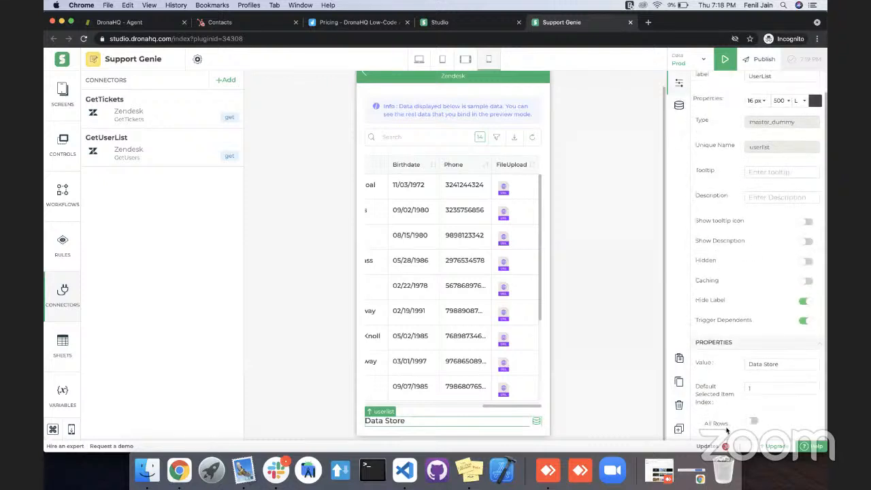
left_click(750, 422)
scroll(720, 155, "up", 1)
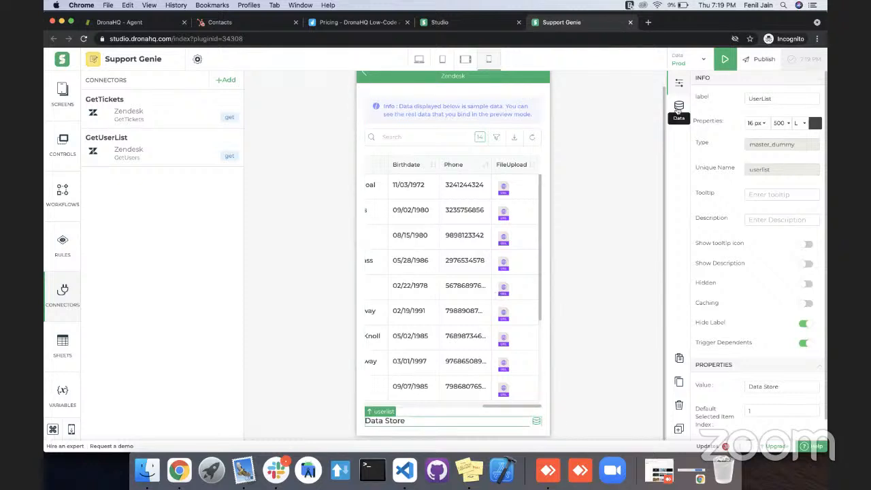
left_click(806, 286)
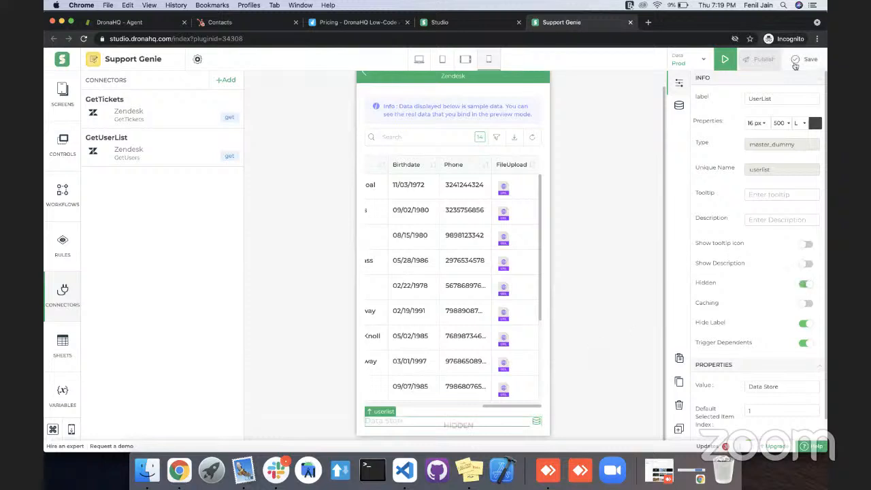
Add a Text control below the hidden data store on the View Tickets screen.
type("tex")
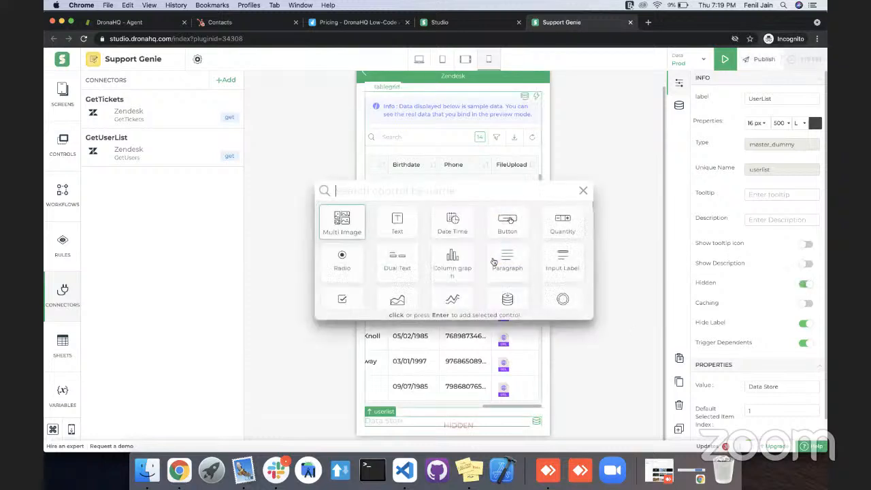
key("Return")
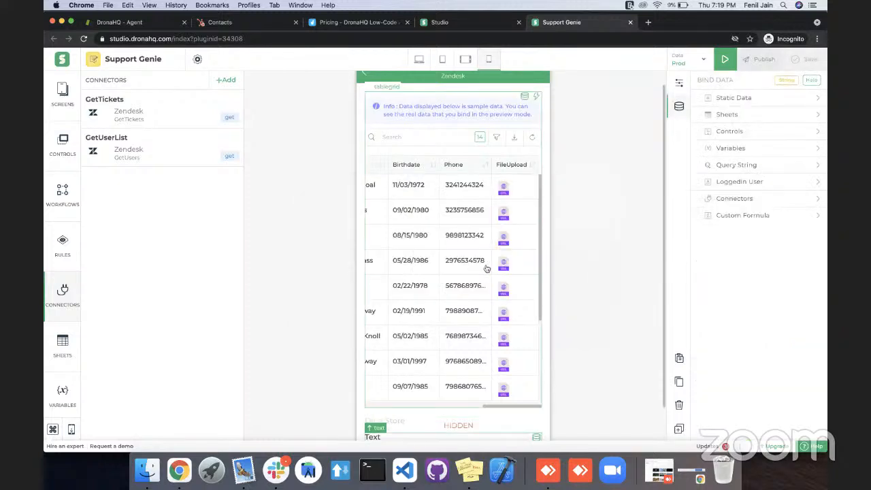
scroll(443, 302, "down", 5)
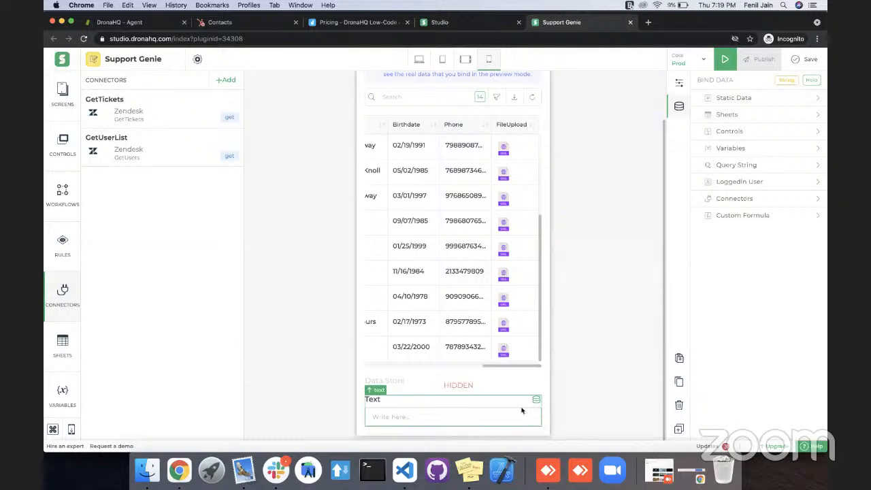
Change the new text control's label to Email Id and save the app.
left_click(679, 90)
double_click(751, 99)
type("Em")
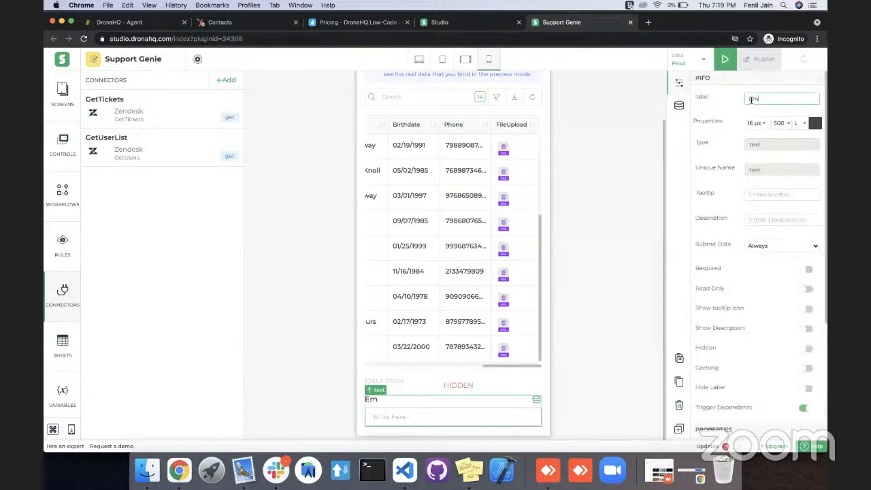
type("ail Id")
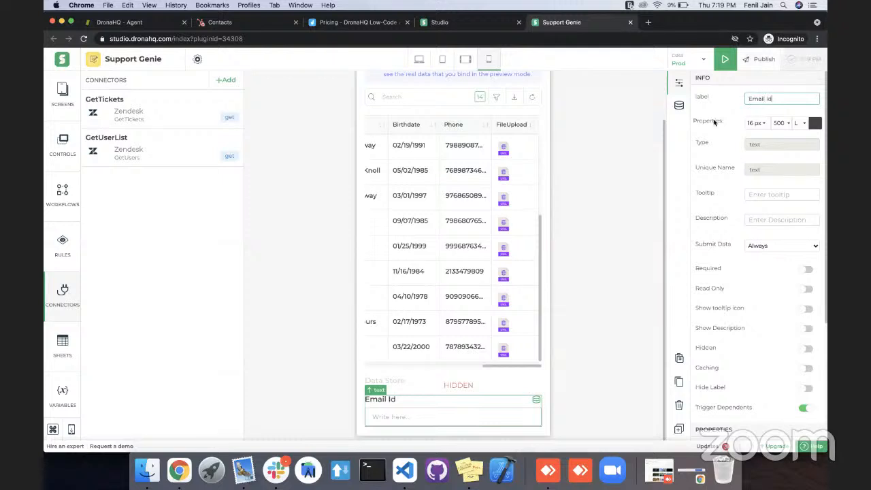
left_click(706, 134)
left_click(795, 62)
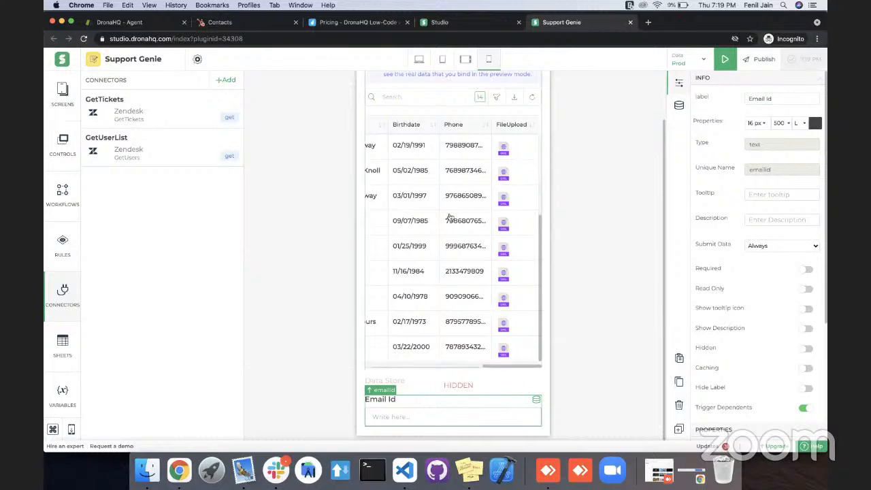
scroll(451, 218, "left", 5)
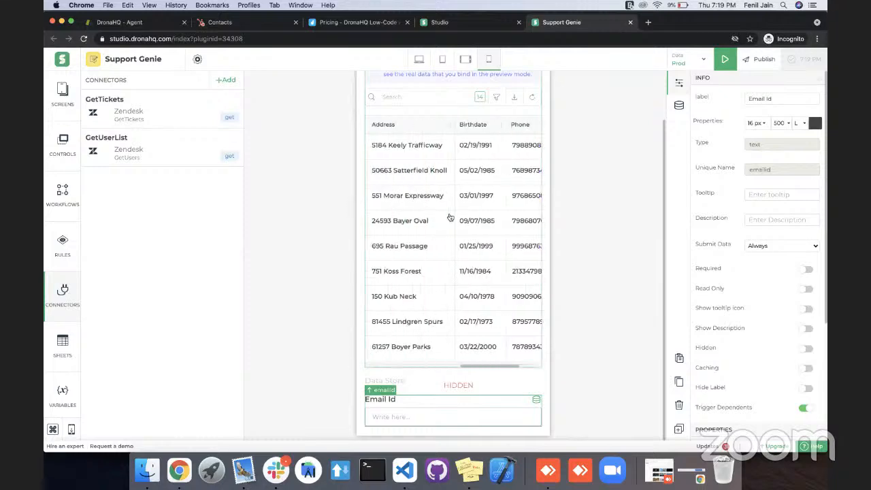
scroll(451, 218, "right", 5)
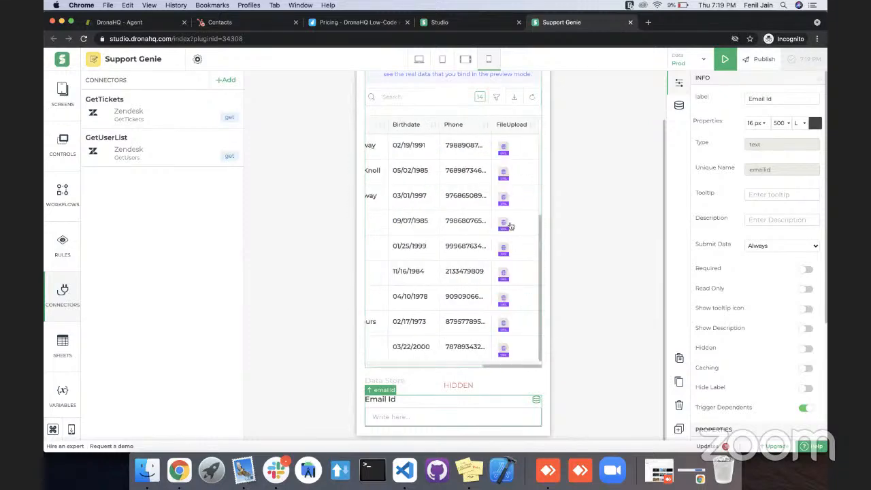
scroll(480, 255, "left", 8)
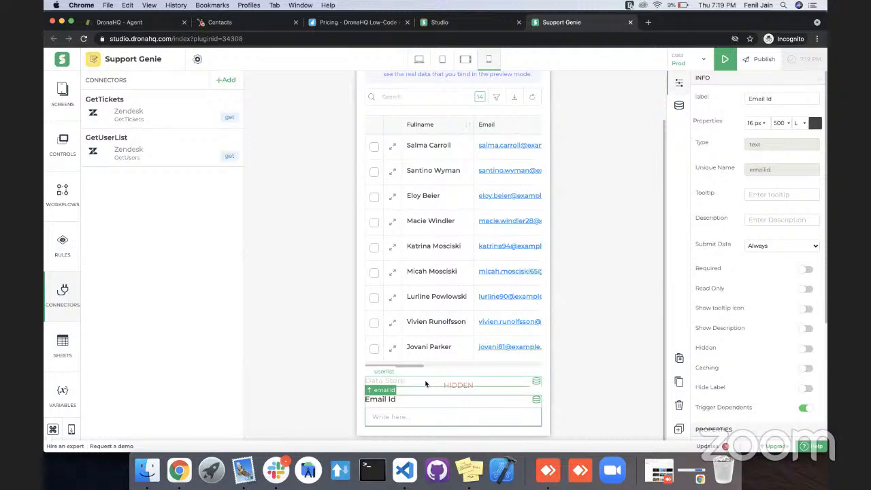
Start a custom formula for the Email Id control with the FILTER function, using userlist.users.email as its first argument.
double_click(425, 422)
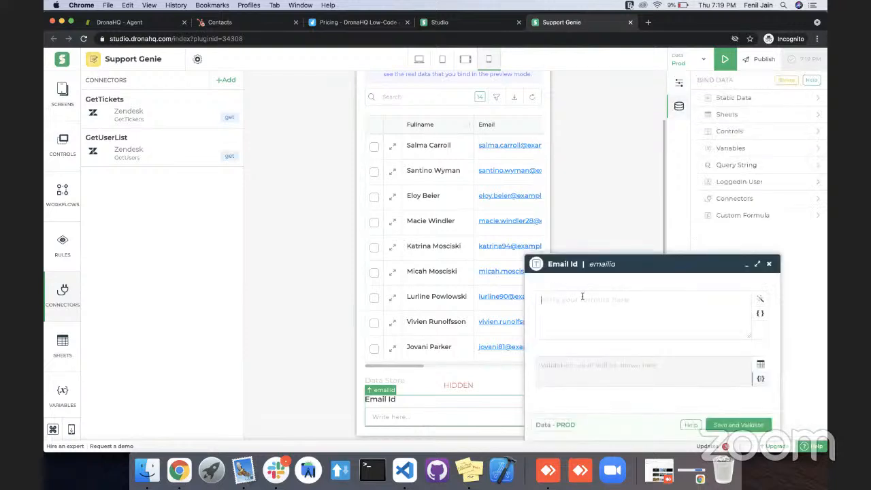
type("FILTER()")
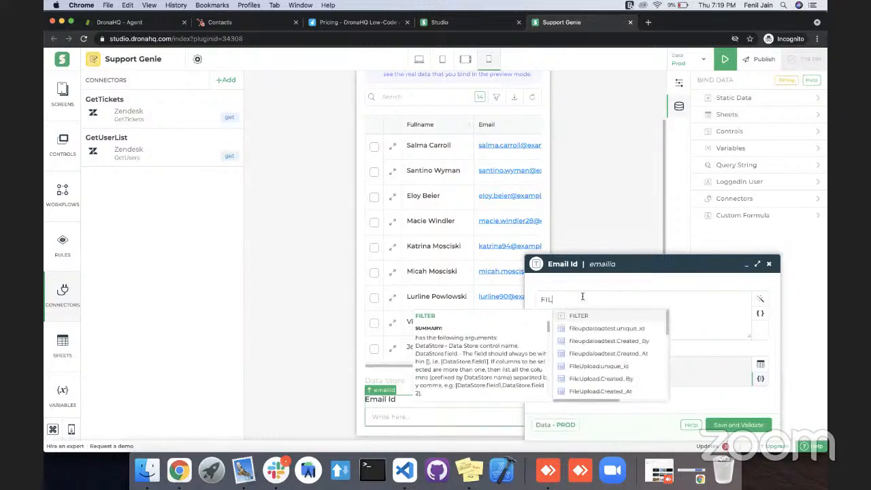
key("Return")
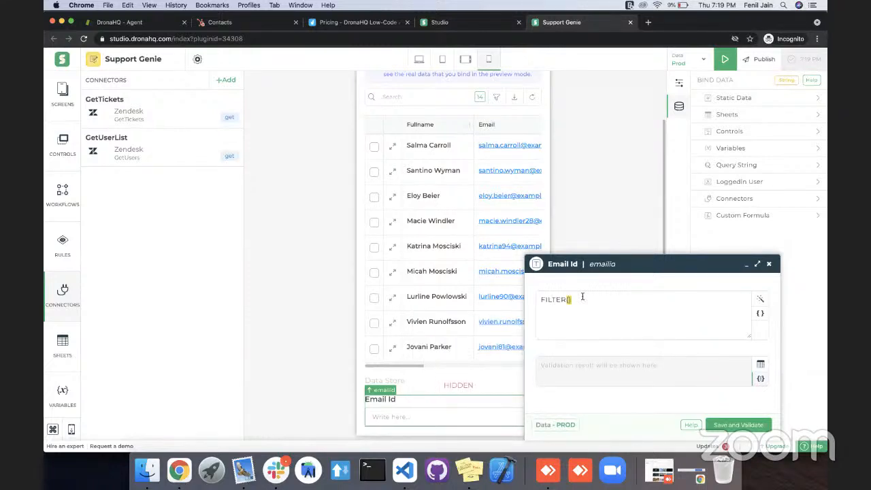
type("data")
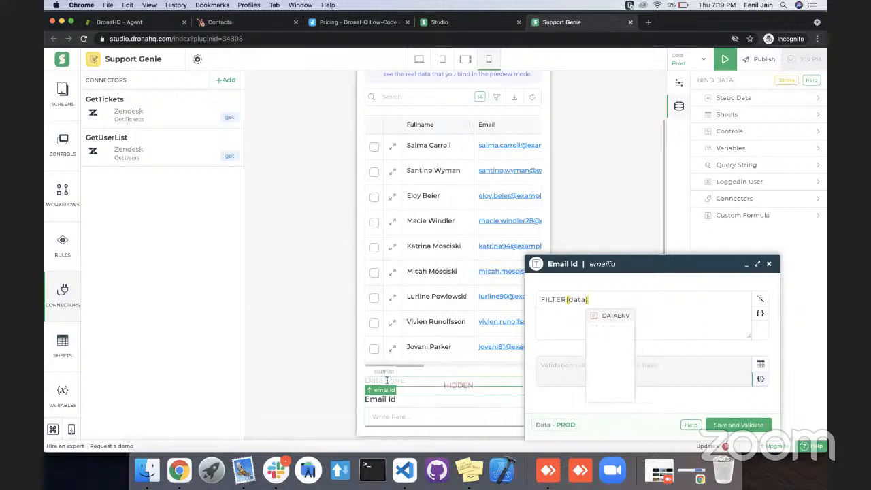
double_click(576, 299)
type("us")
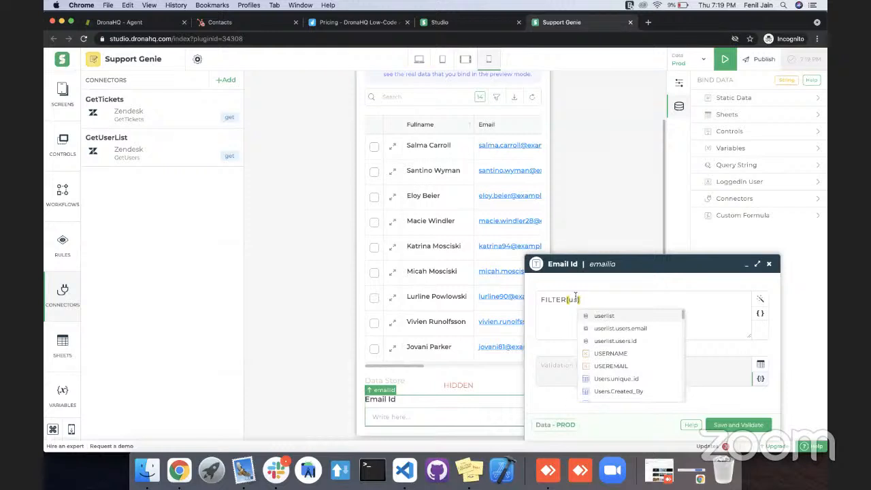
key("Down")
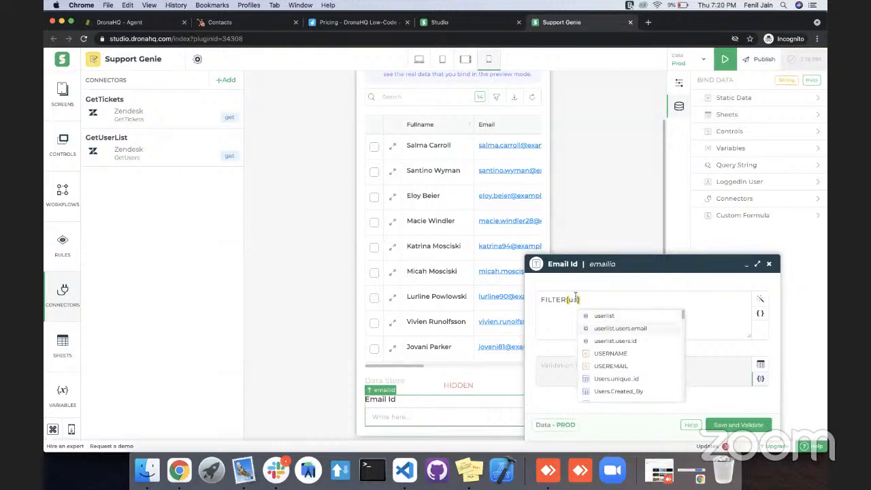
key("Return")
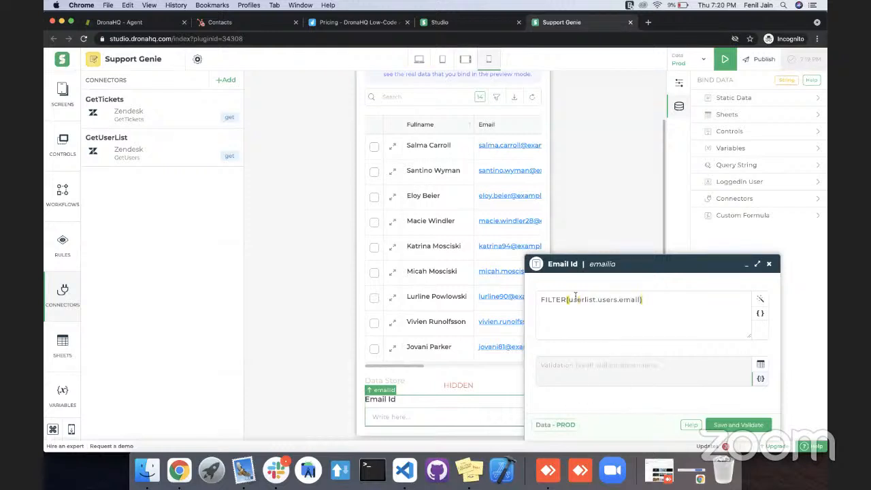
Add the condition userlist.users.email=tablegrid.tickets.requester_id as the second argument of the Email Id control's FILTER formula.
type(",")
type("user")
key("Down")
key("Return")
type("=")
scroll(401, 175, "up", 5)
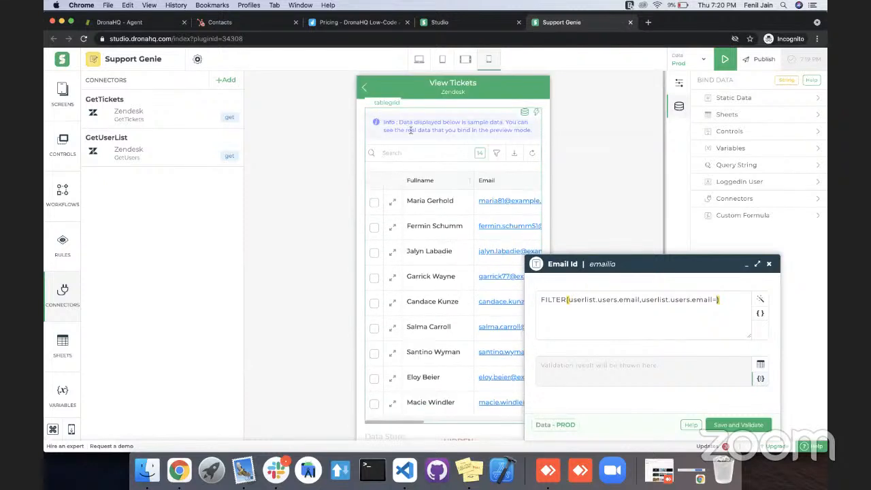
type("tab")
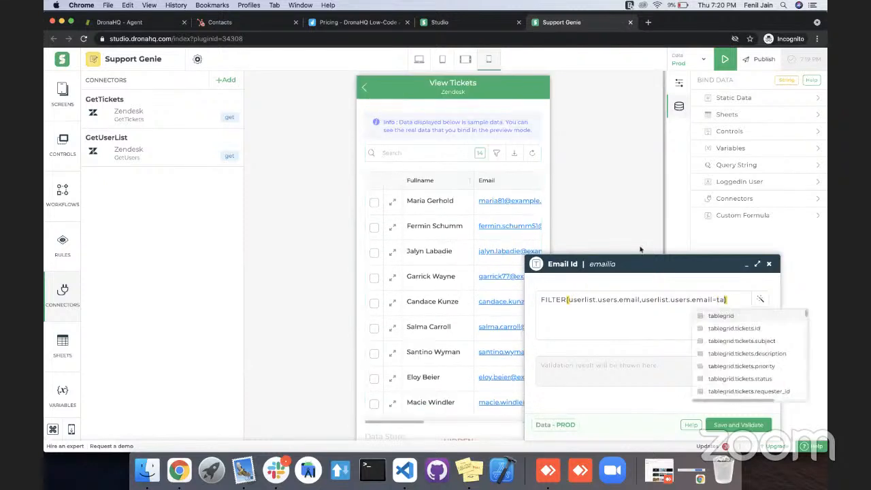
scroll(736, 361, "down", 2)
left_click(730, 363)
type(")")
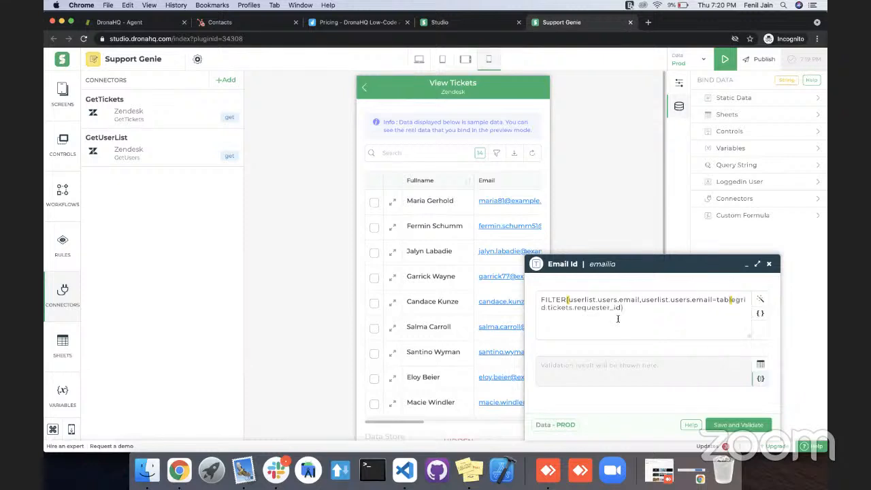
Save and validate the Email Id formula, minimize its editor and save the app.
left_click(725, 425)
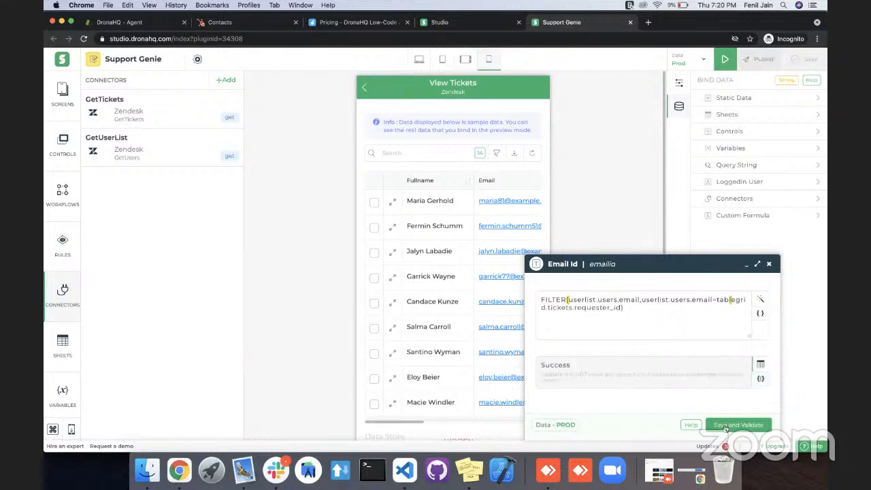
left_click(747, 265)
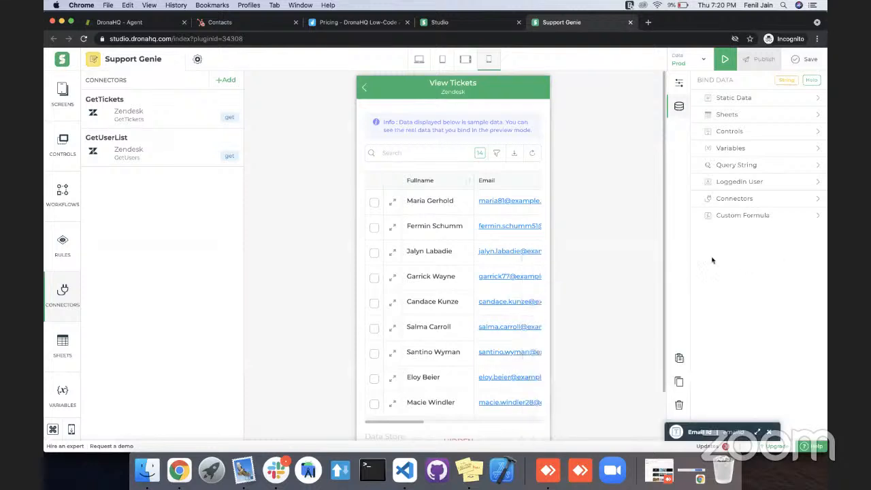
left_click(792, 65)
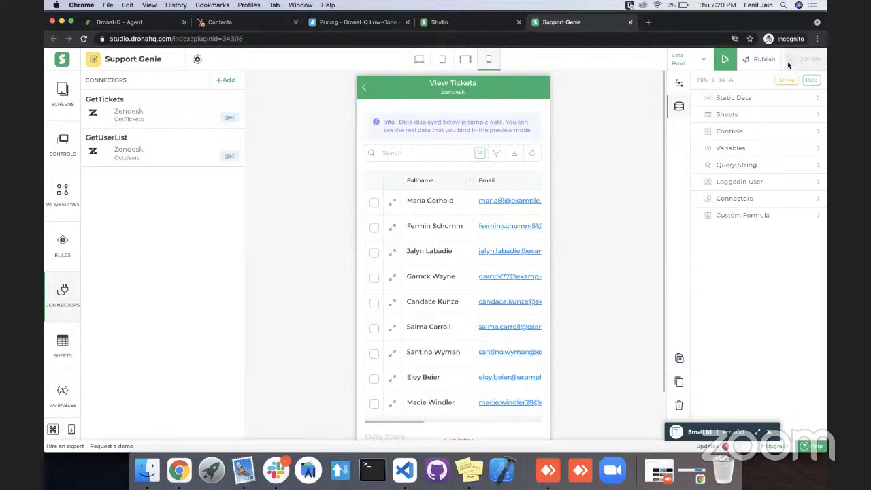
Preview the app, select the first ticket to check the Email Id field, and return to editing.
left_click(726, 60)
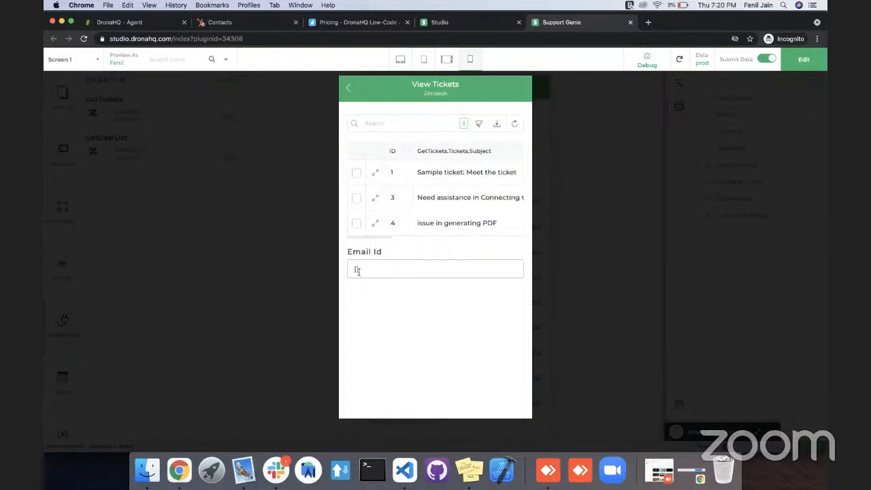
left_click(418, 176)
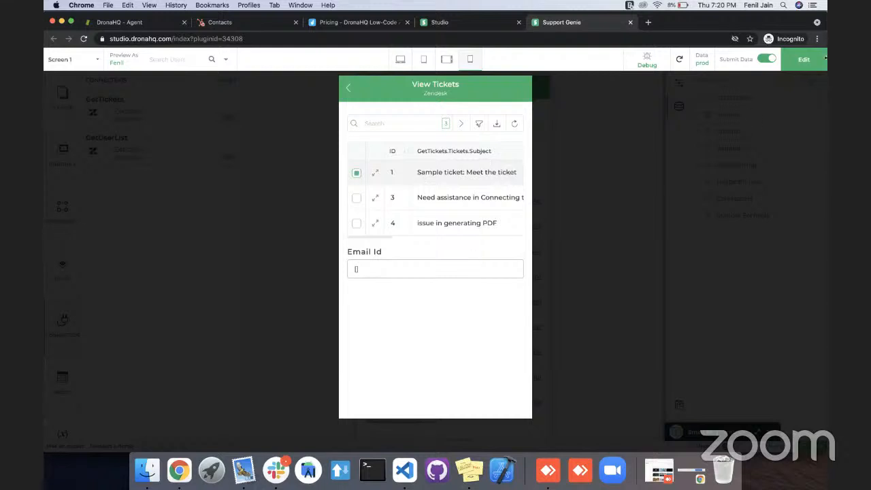
left_click(801, 55)
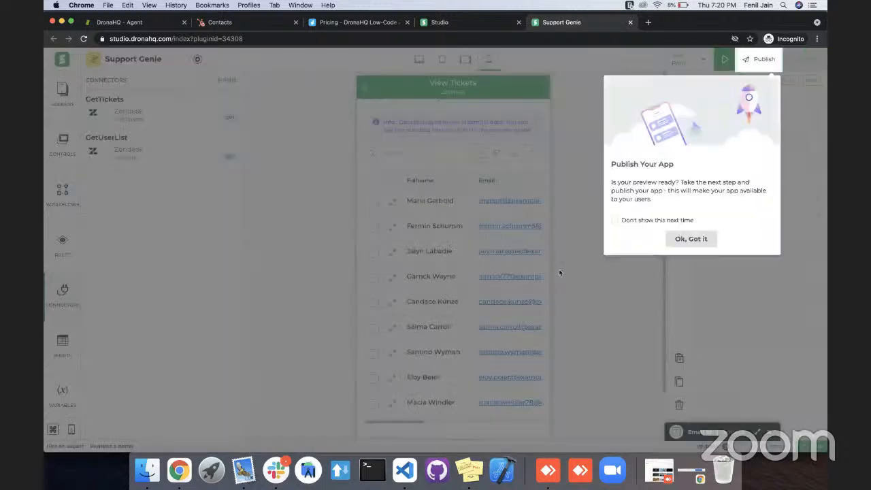
left_click(693, 240)
Turn off the Hidden option of the userlist data store control and check its connector binding.
scroll(449, 387, "down", 5)
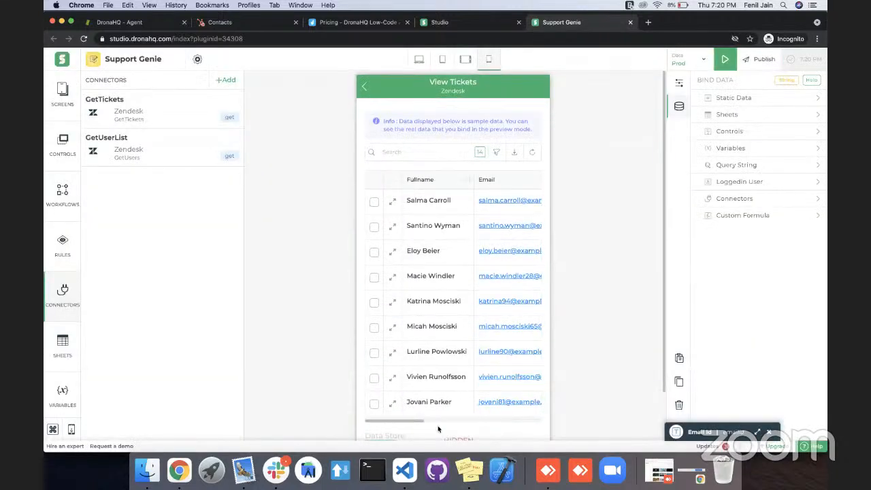
left_click(736, 199)
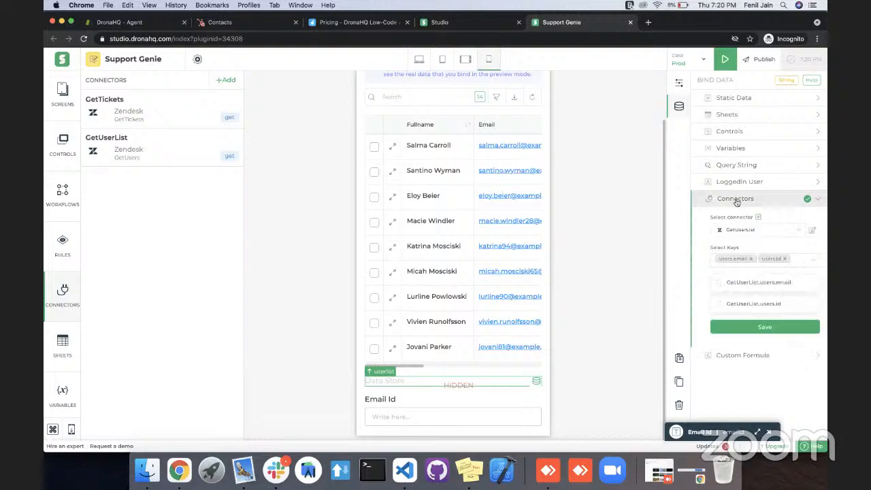
left_click(679, 84)
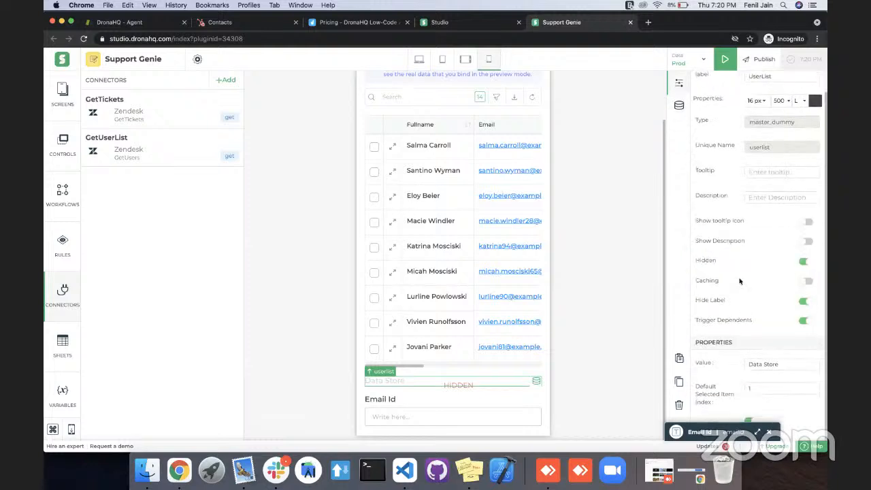
scroll(708, 88, "up", 1)
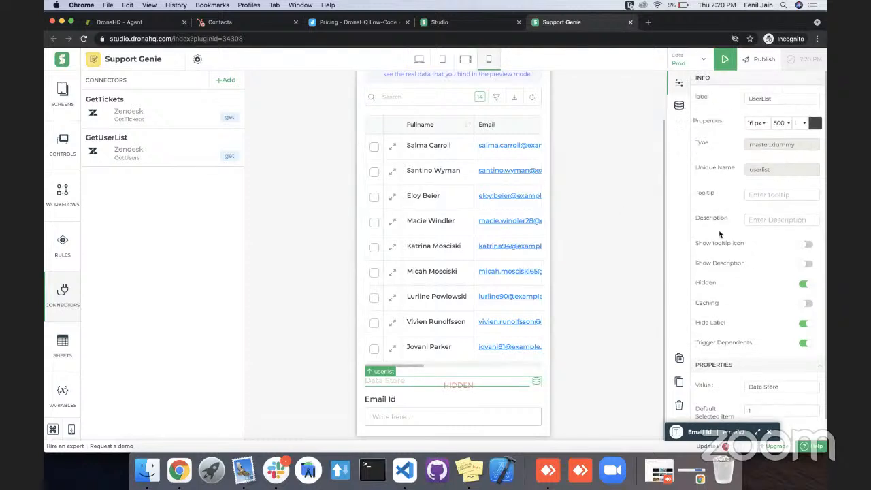
left_click(803, 285)
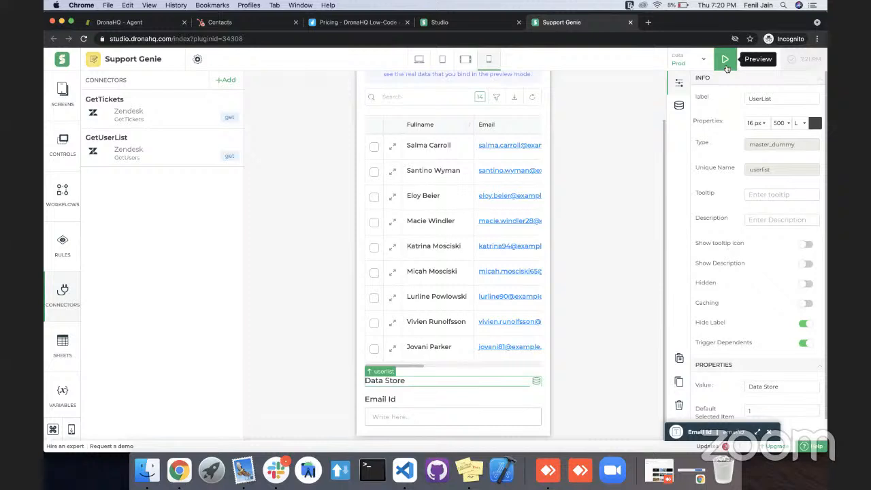
mouse_move(537, 381)
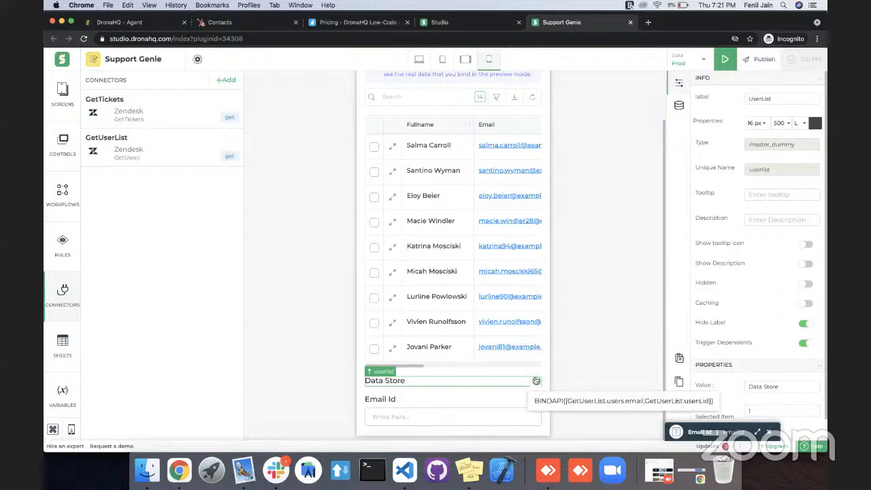
Preview the app, select the first ticket, compare its requester ID column with the Email Id field, and return to editing.
left_click(725, 59)
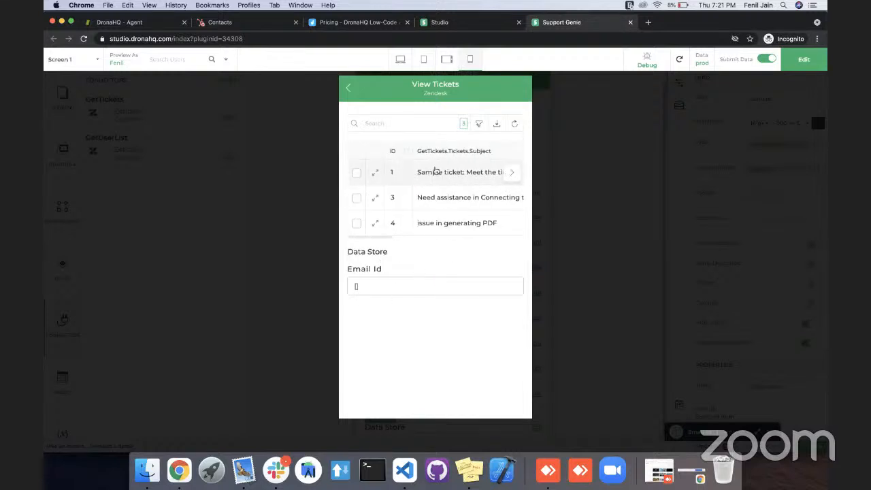
left_click(433, 175)
scroll(433, 176, "right", 5)
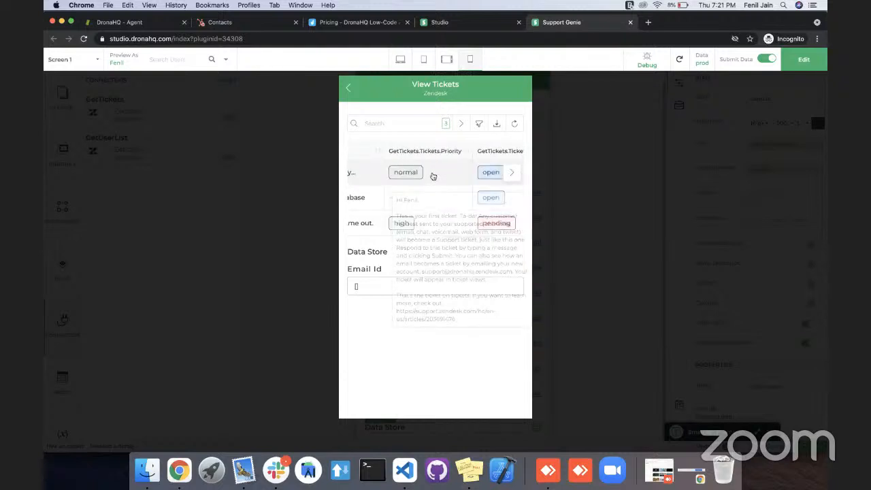
scroll(433, 175, "right", 3)
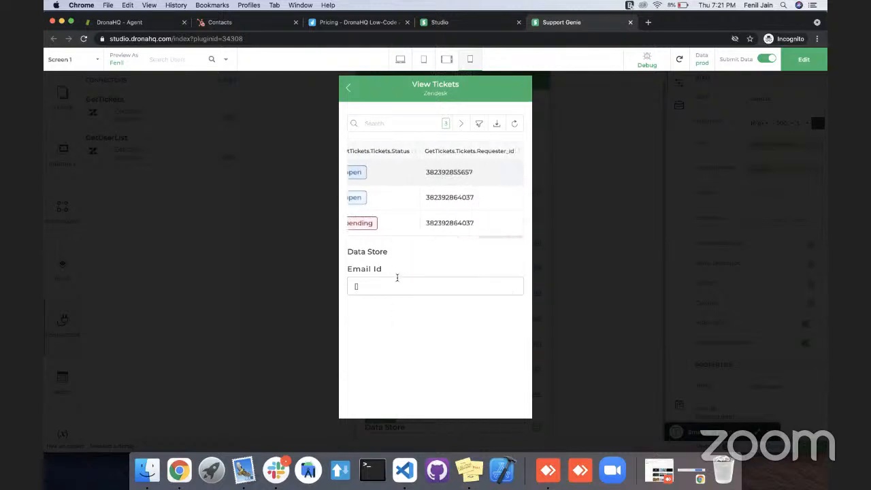
left_click(803, 59)
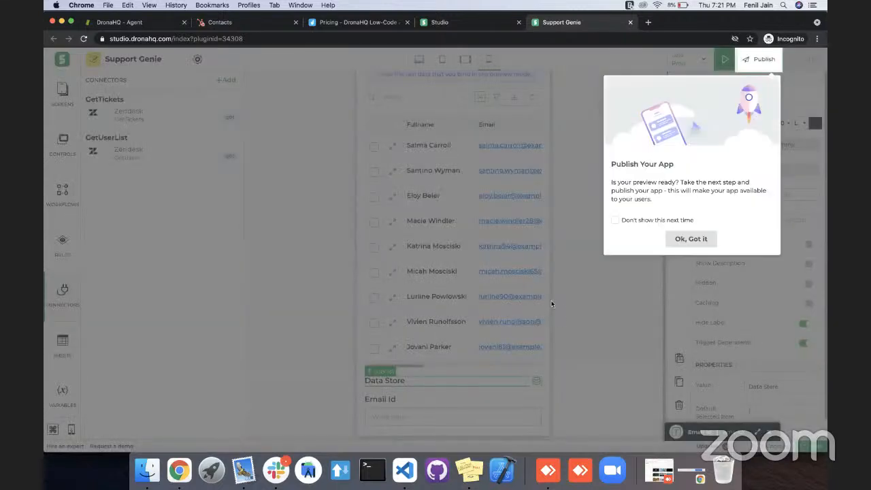
left_click(691, 240)
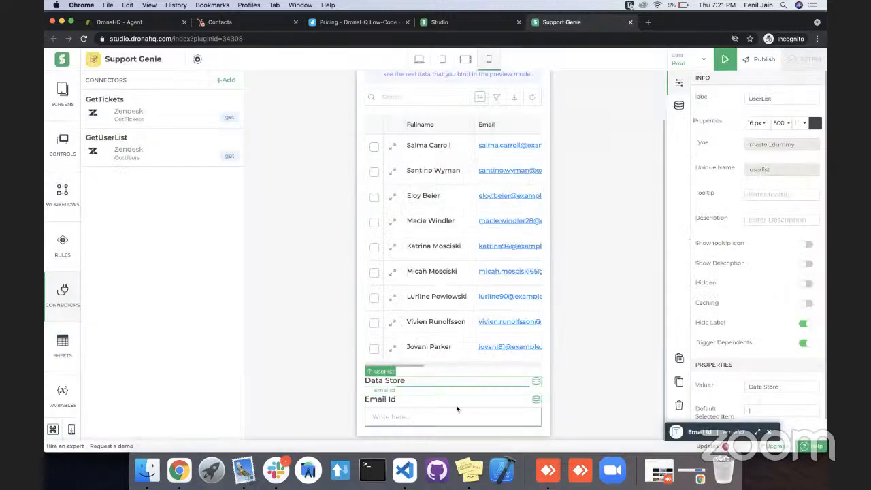
Add a Text control below the Email Id control on the View Tickets screen.
left_click(410, 433)
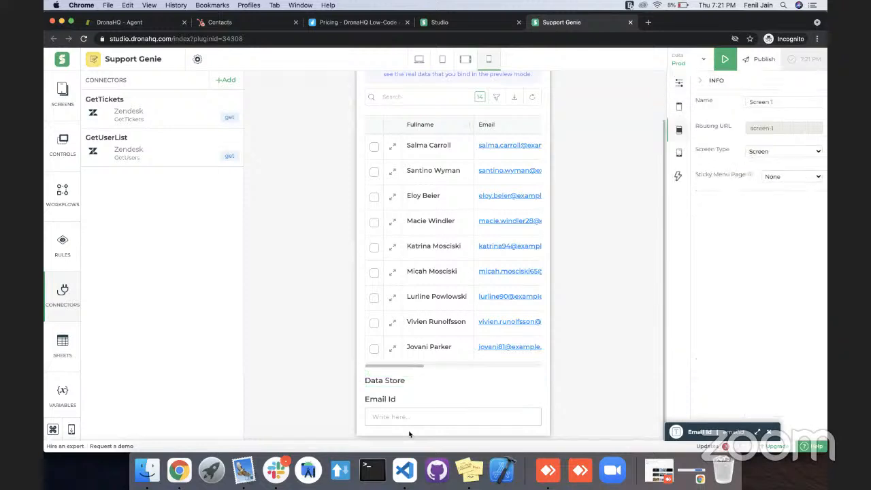
key("super+space")
key("Escape")
key("ctrl+space")
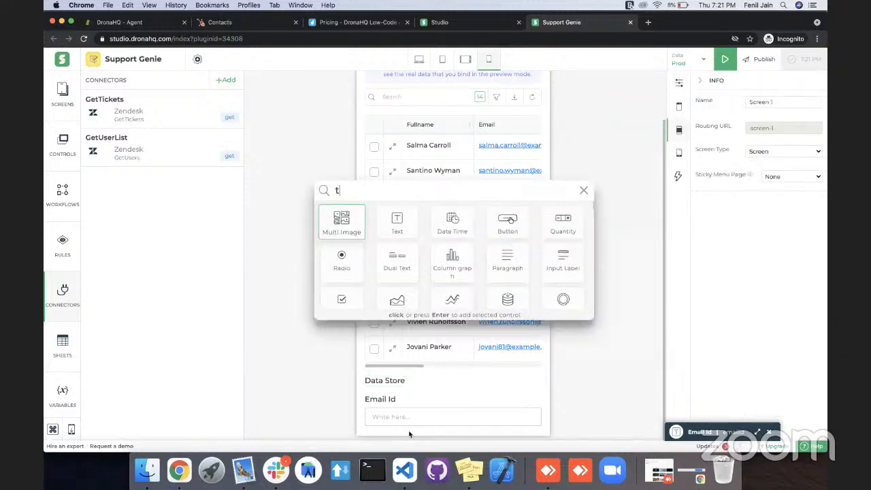
type("t")
key("Right")
key("Return")
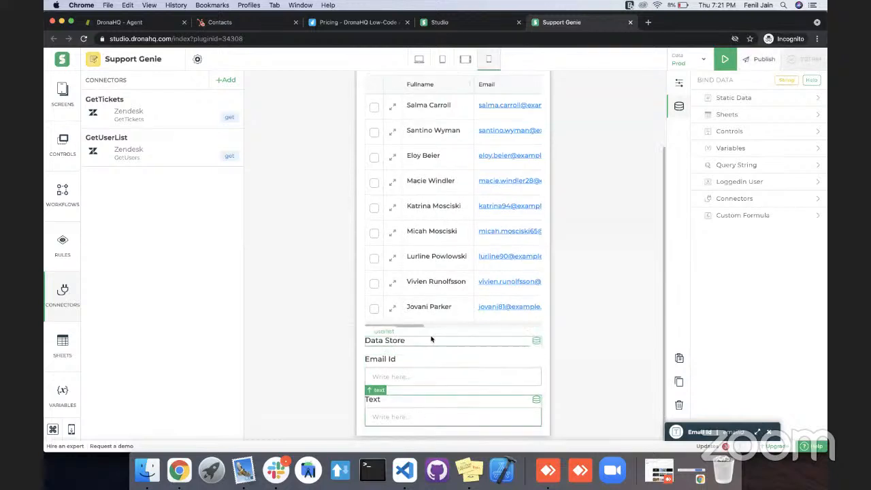
Give the new Text control the custom formula userlist, save and validate it, and save the app.
left_click(477, 410)
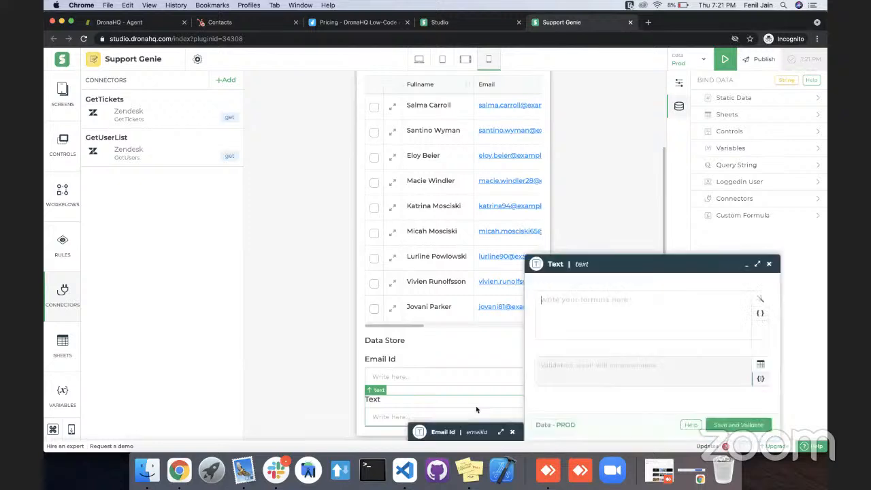
type("userlist")
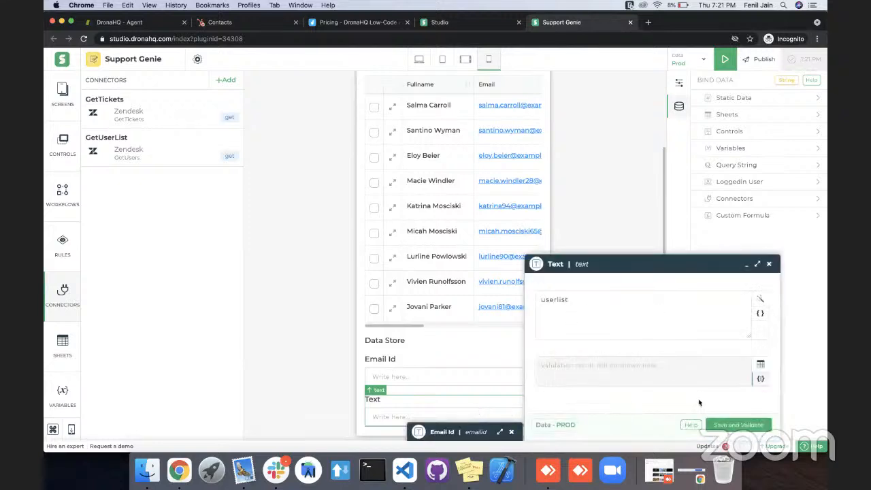
left_click(723, 428)
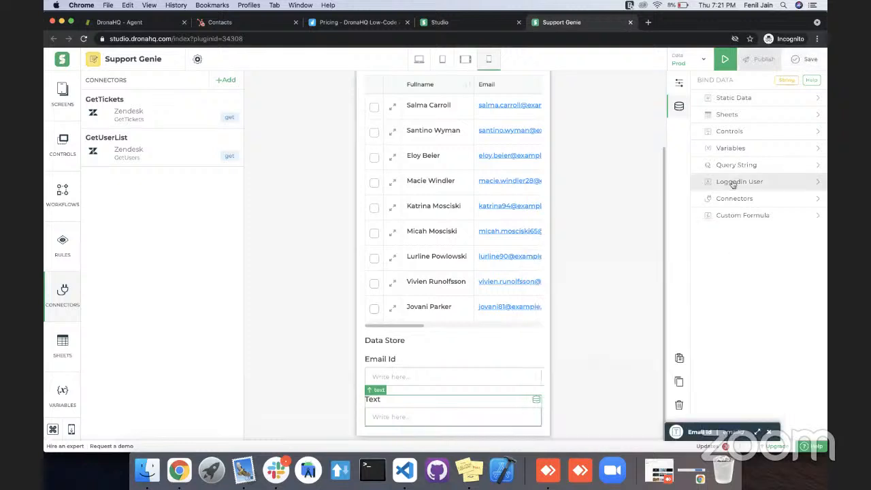
left_click(805, 60)
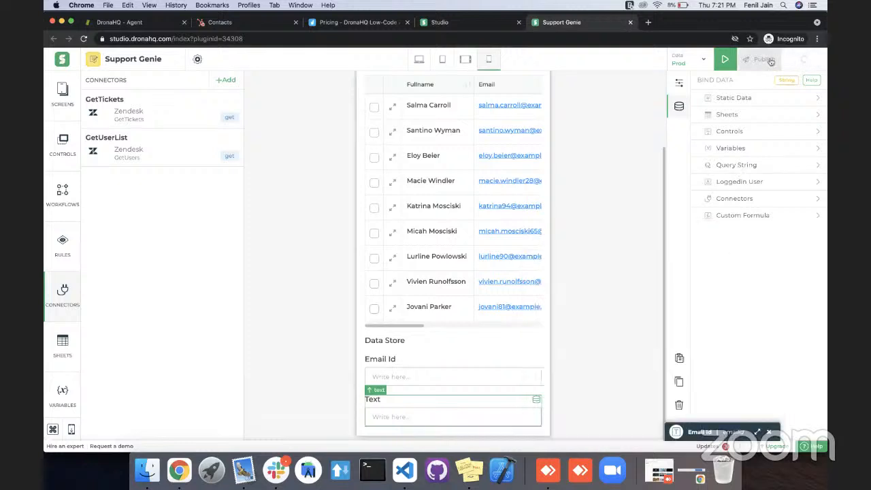
Preview the app to inspect the userlist data in the Text control, and return to editing.
left_click(726, 60)
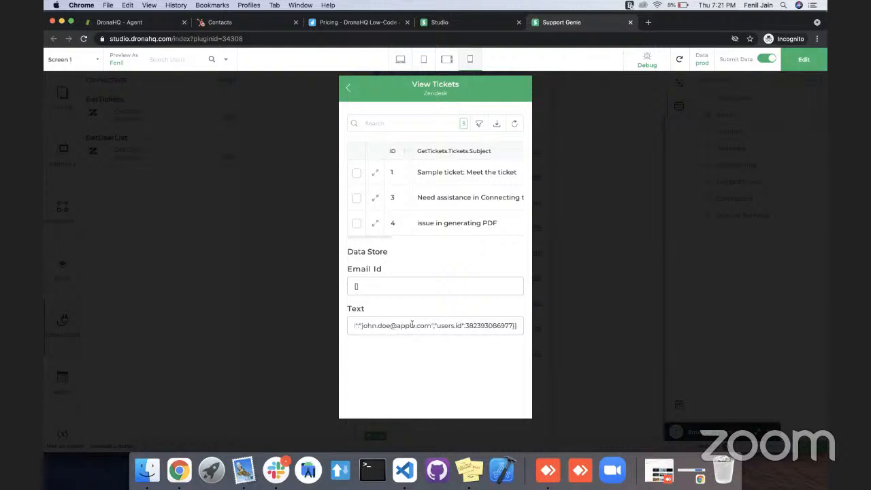
left_click(804, 60)
left_click(693, 238)
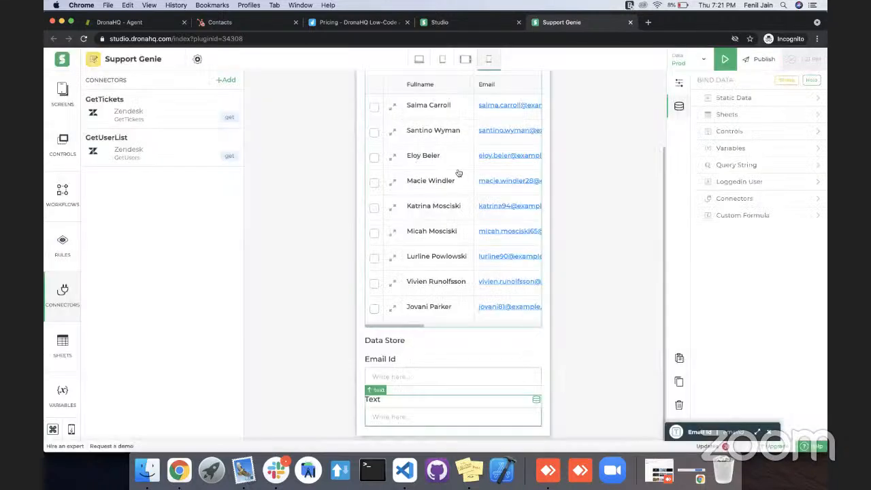
Open the ticket table grid's properties and choose Yes (With Single Select) for its Checkbox display option.
left_click(462, 175)
left_click(680, 84)
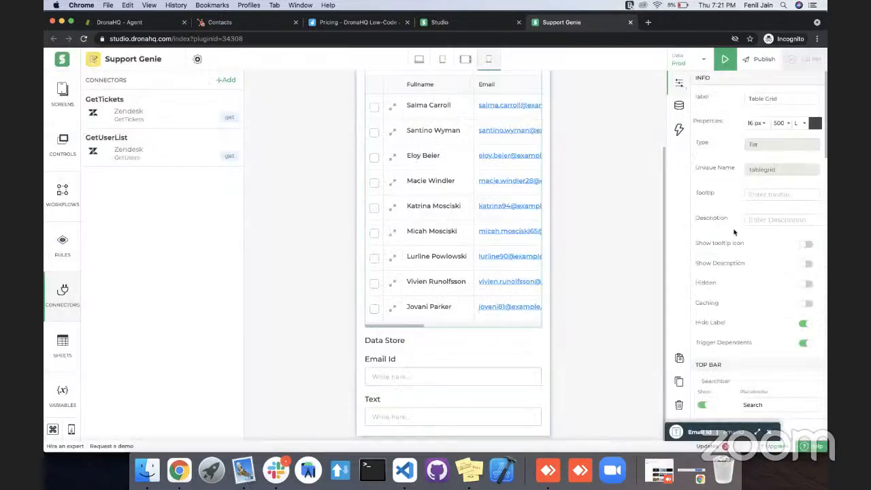
scroll(769, 311, "down", 15)
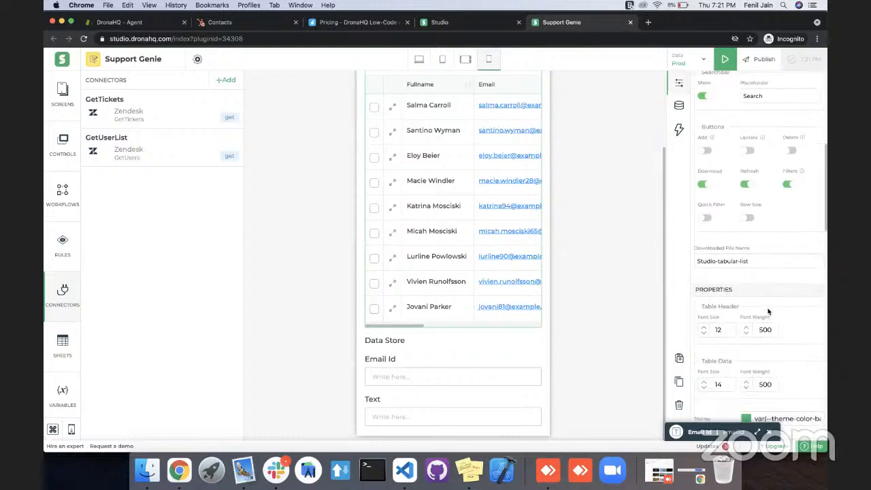
scroll(768, 311, "down", 6)
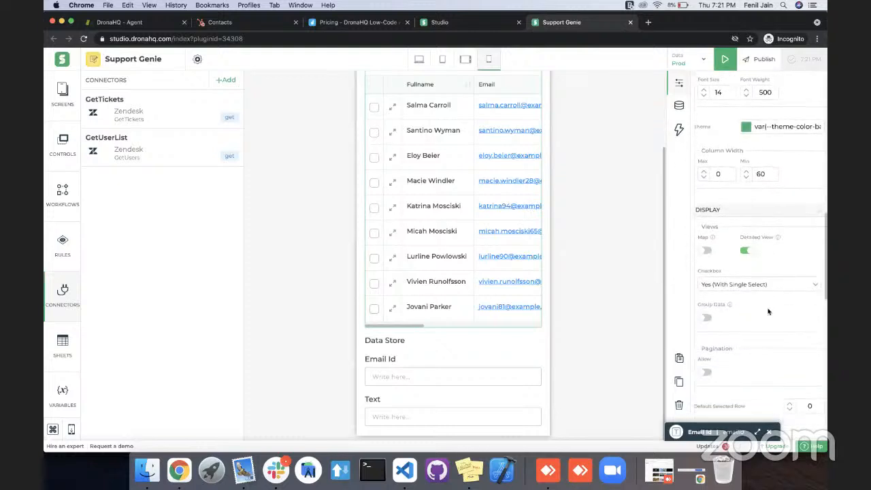
scroll(768, 311, "down", 2)
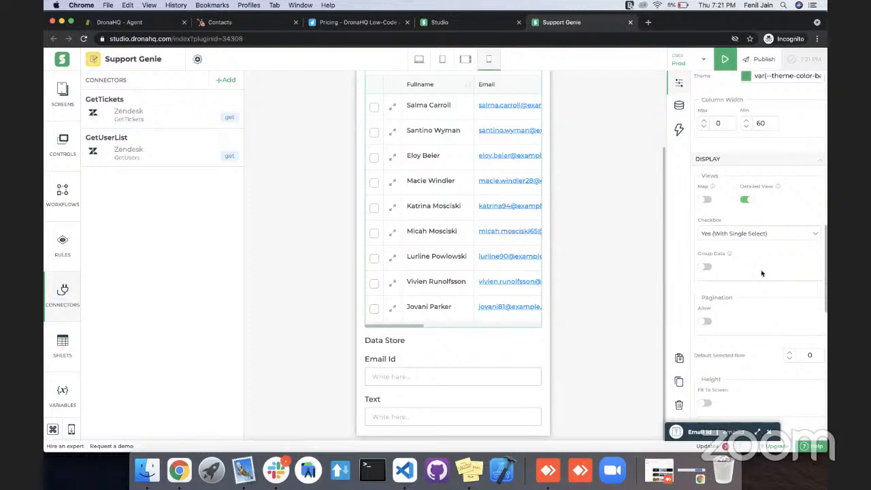
left_click(746, 236)
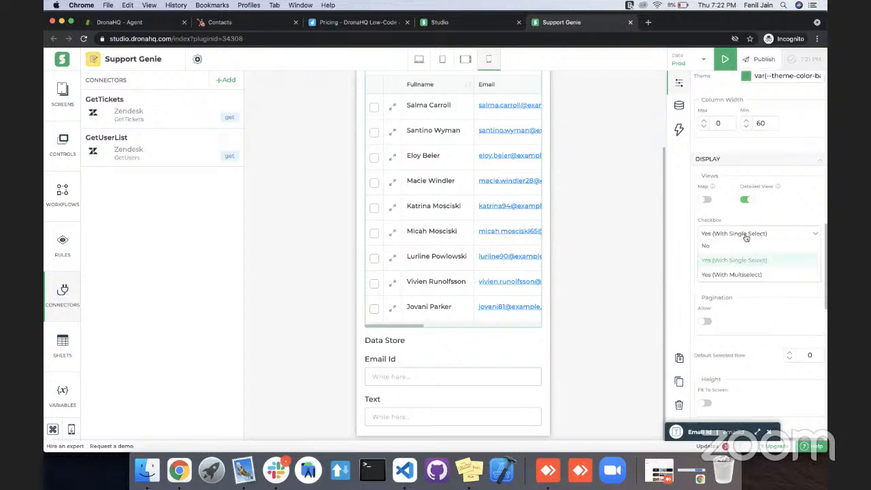
left_click(736, 258)
Set the table grid's On Row Click action to Select Row and save the app.
scroll(736, 258, "down", 10)
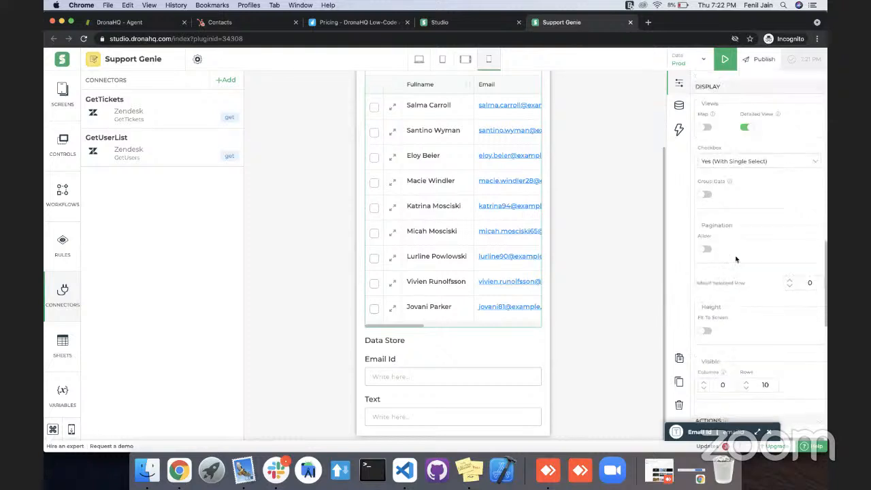
scroll(736, 258, "down", 2)
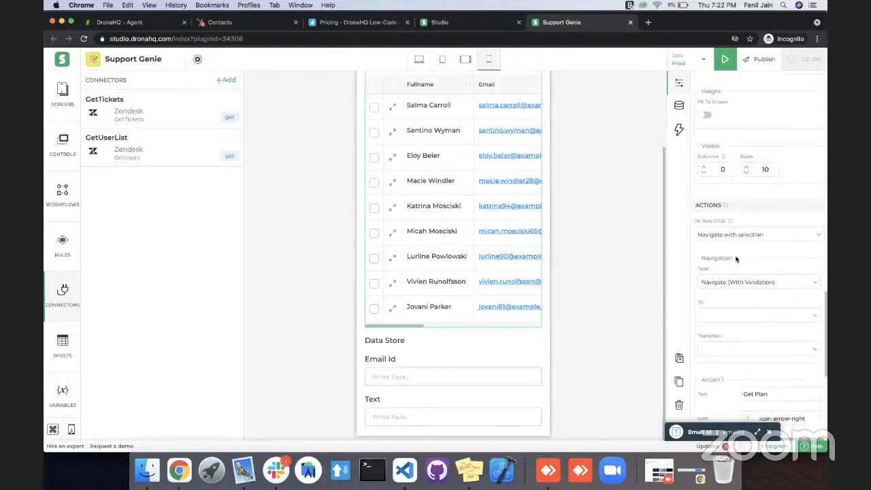
left_click(741, 219)
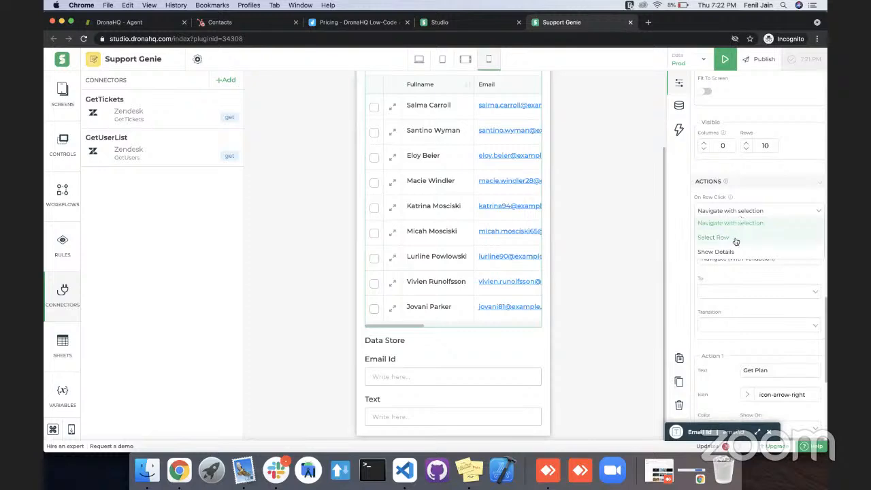
left_click(736, 238)
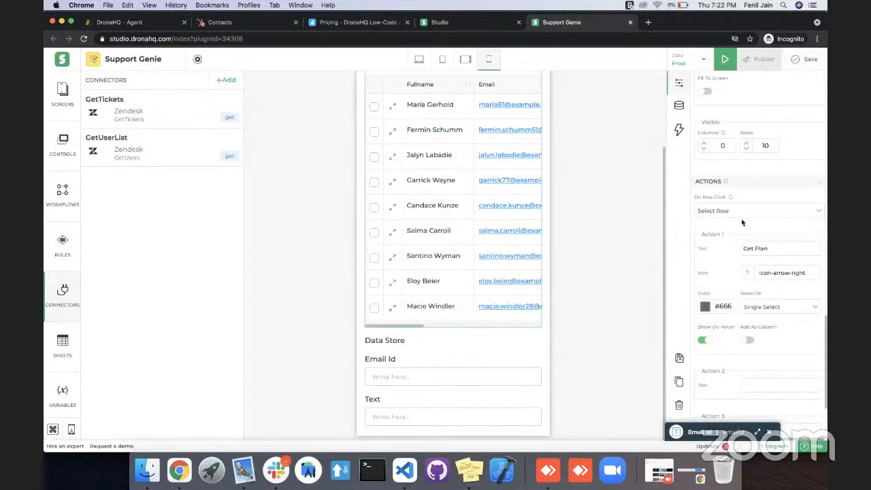
left_click(815, 60)
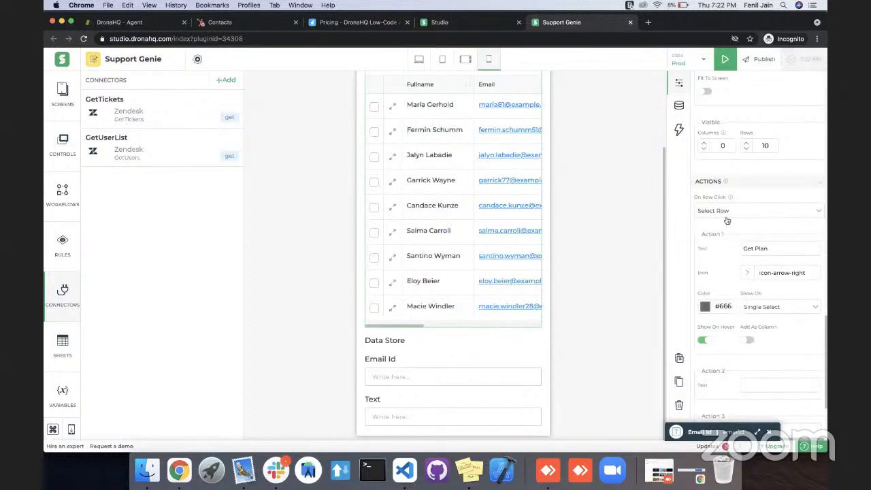
Preview the app and select ticket 3 and ticket 1 in turn to test the Email Id lookup.
left_click(725, 60)
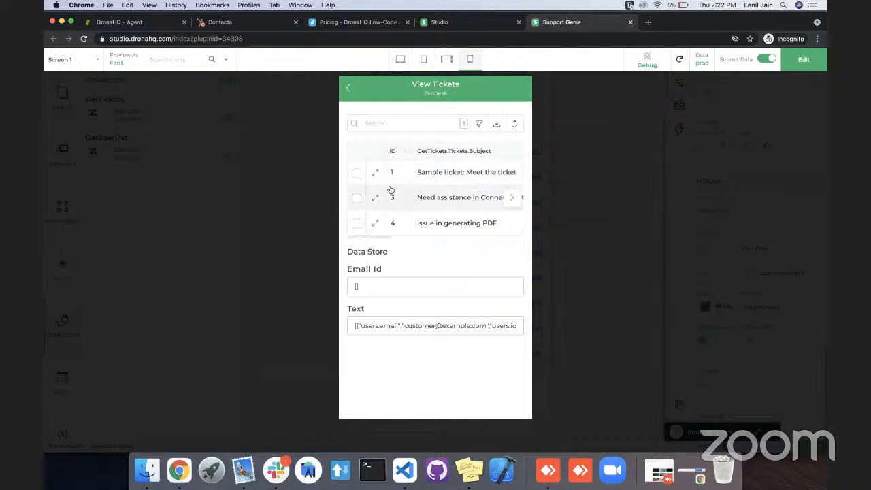
left_click(356, 198)
left_click(356, 175)
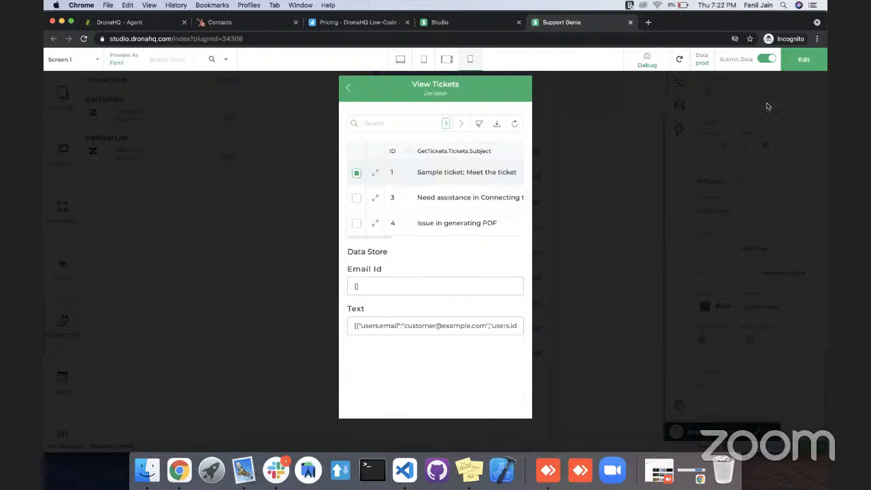
Return to editing and examine the Email Id control's FILTER formula, checking each of its arguments.
left_click(793, 64)
left_click(689, 240)
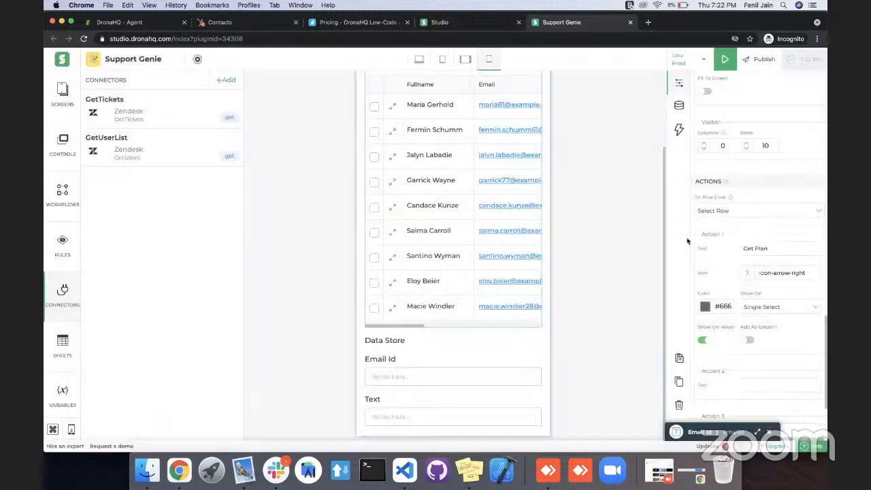
left_click(513, 370)
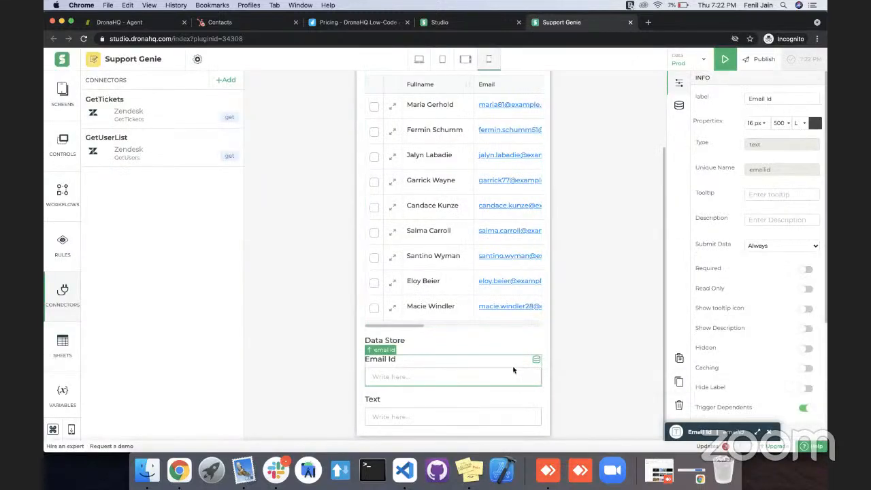
double_click(514, 370)
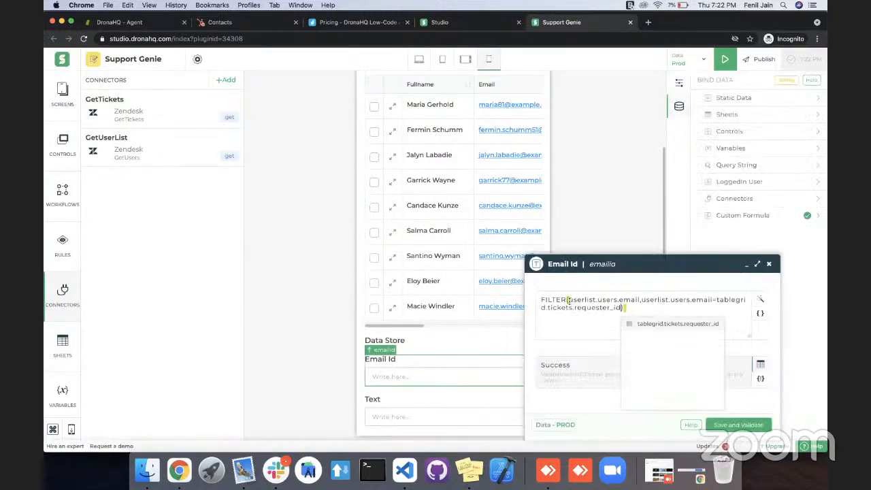
left_click(570, 301)
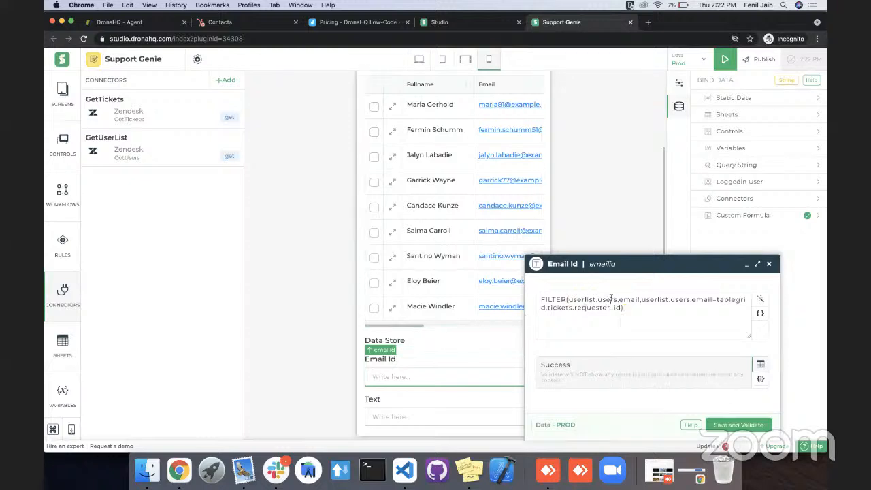
key("alt+Right")
key("alt+Right")
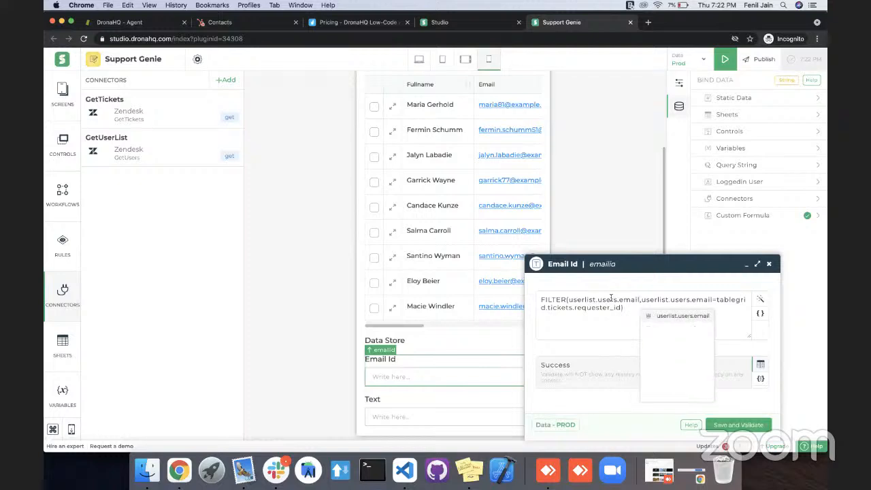
key("Escape")
key("Right")
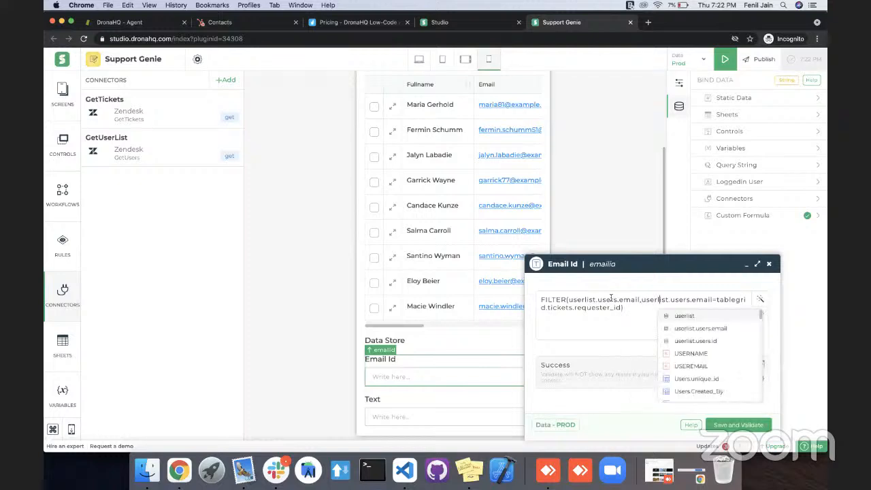
key("Right")
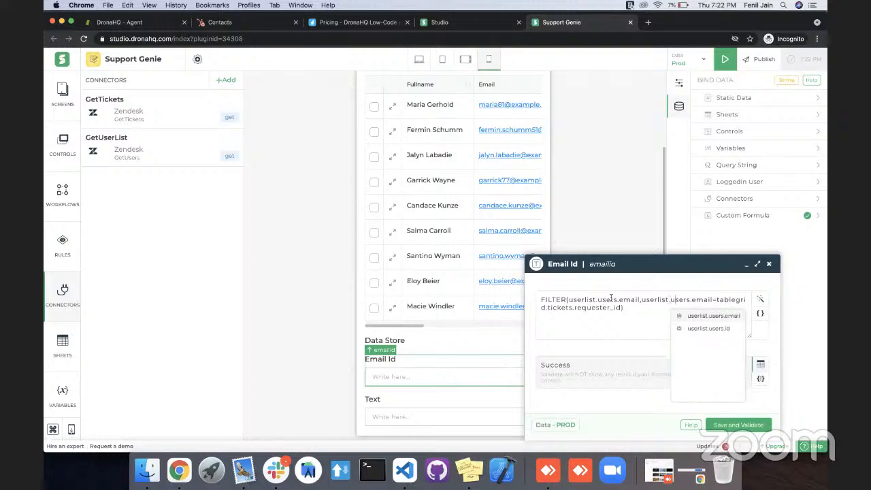
key("Right")
key("Right")
key("Right")
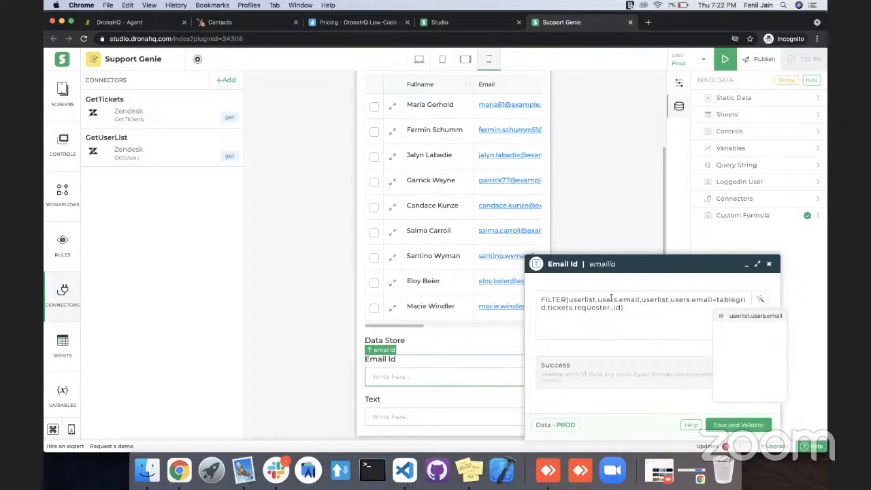
left_click(575, 308)
key("Right")
left_click(639, 388)
key("shift+End")
key("Delete")
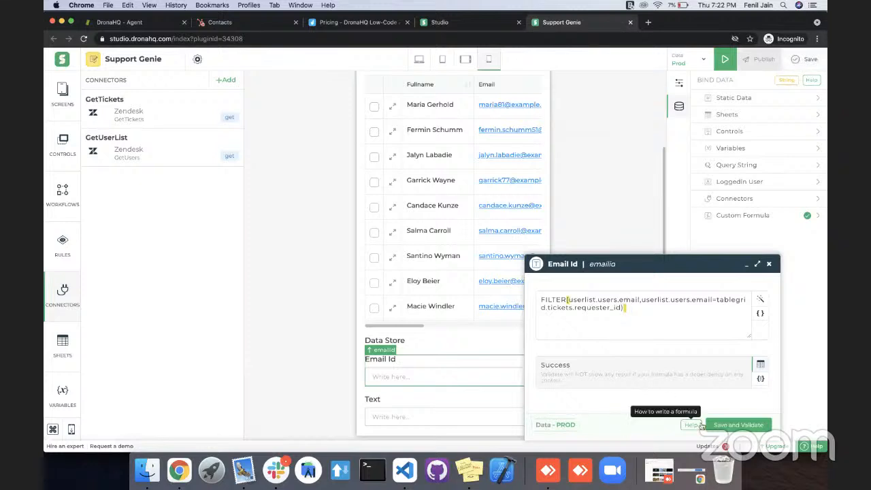
left_click(747, 265)
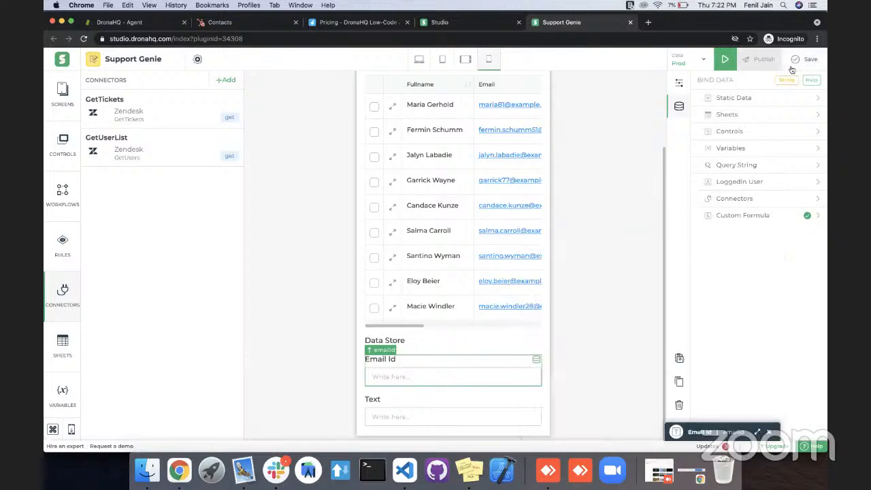
Save and preview the app, compare the tickets' requester IDs with the user IDs in the Text control, and return to editing.
left_click(793, 61)
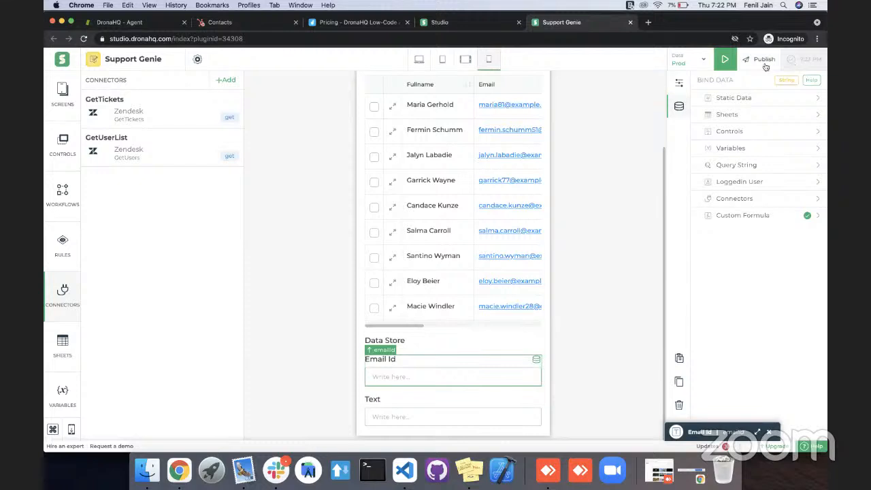
left_click(722, 63)
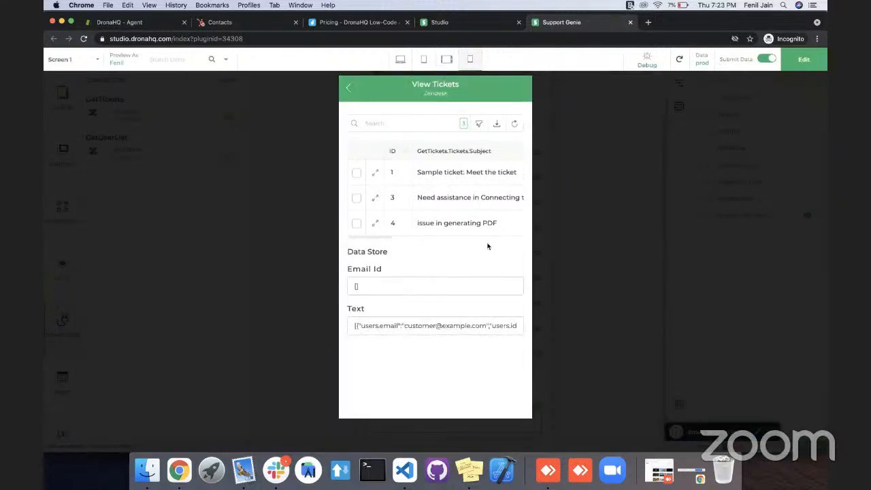
scroll(493, 211, "right", 5)
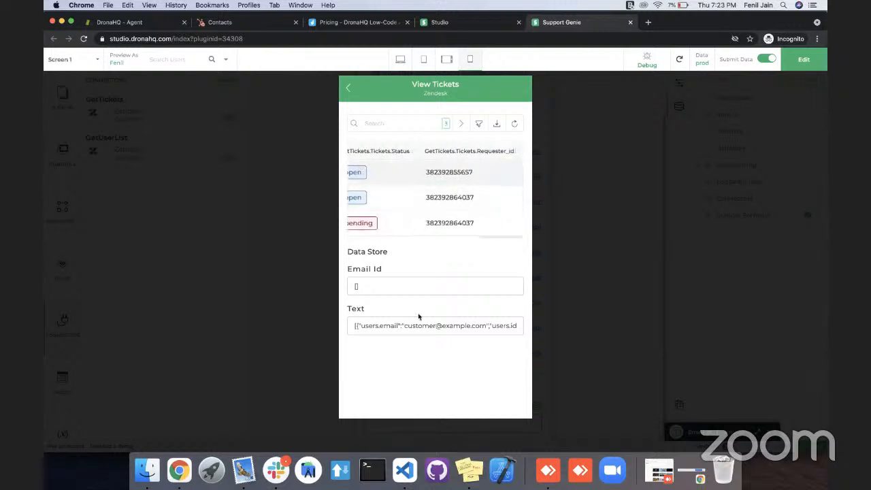
scroll(439, 327, "right", 3)
scroll(439, 330, "left", 2)
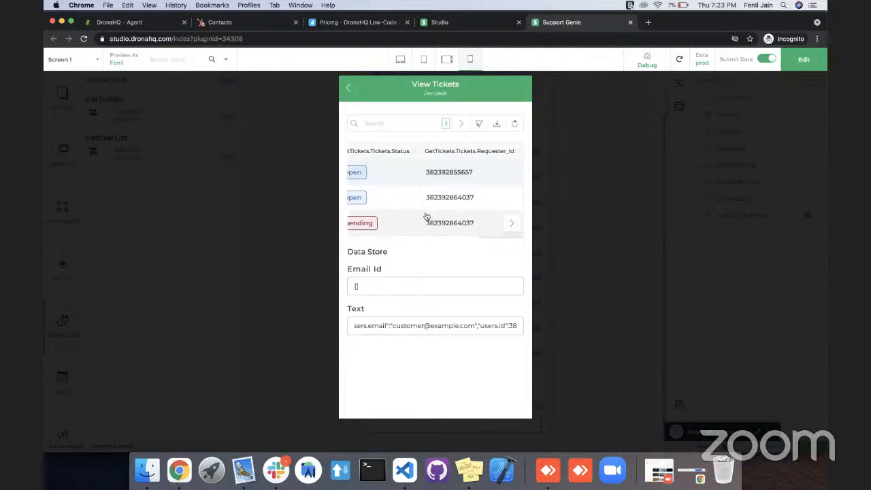
scroll(429, 327, "right", 3)
scroll(431, 327, "right", 3)
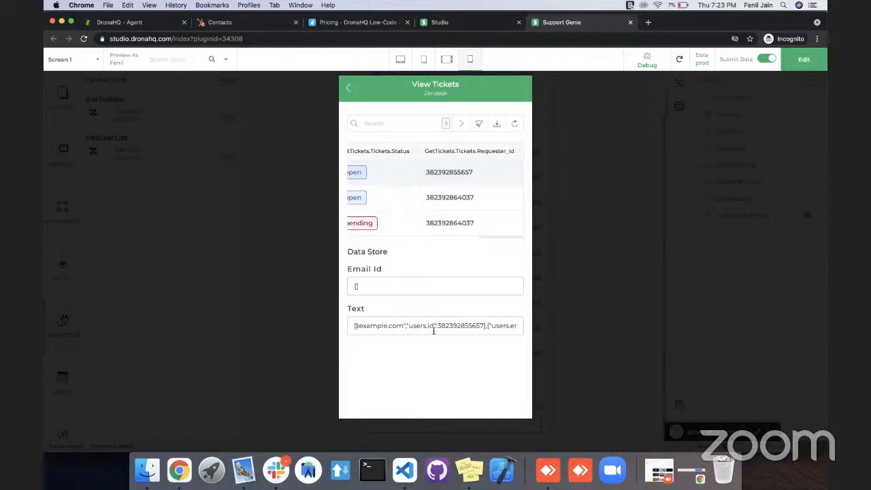
double_click(454, 326)
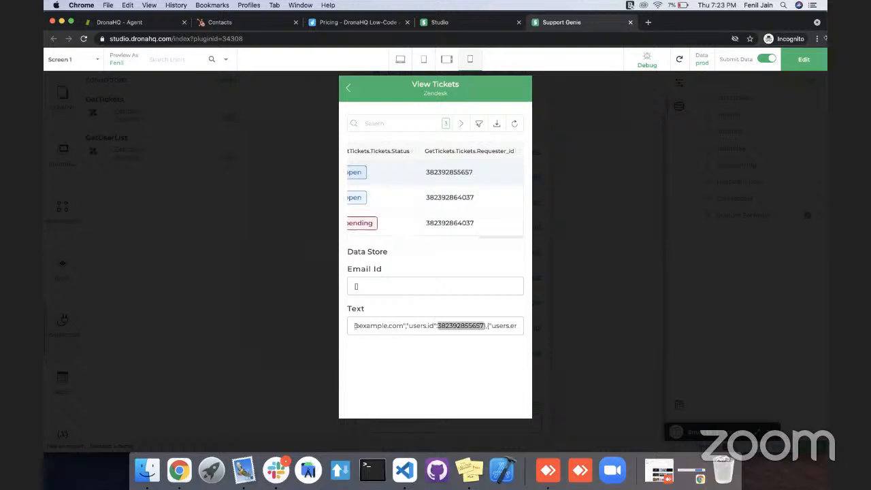
left_click(800, 61)
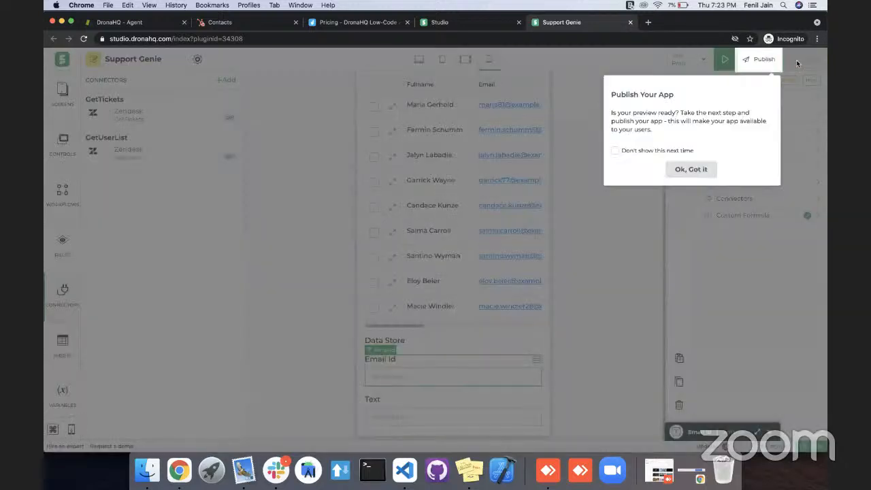
left_click(708, 243)
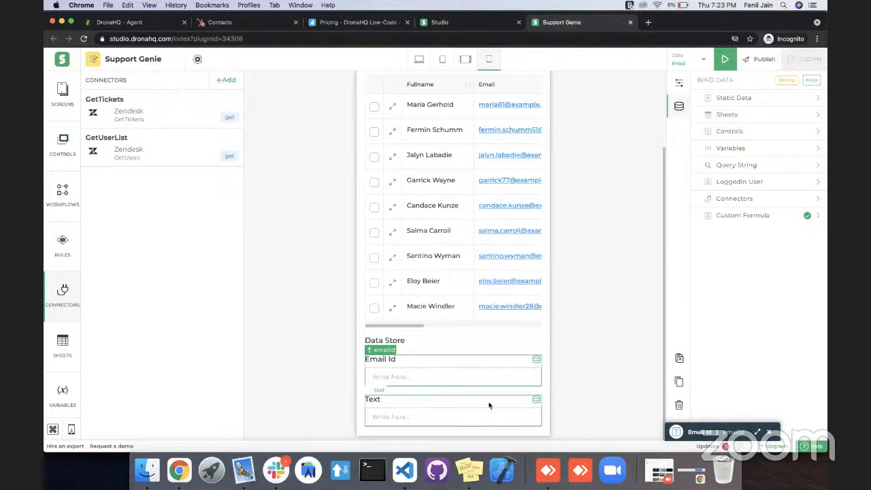
Reopen the Email Id control's custom formula to check its filter condition.
left_click(746, 217)
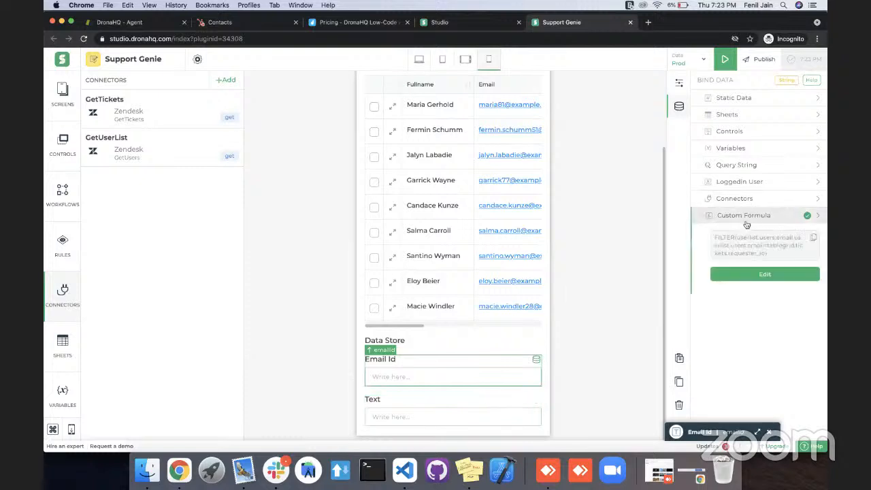
left_click(749, 276)
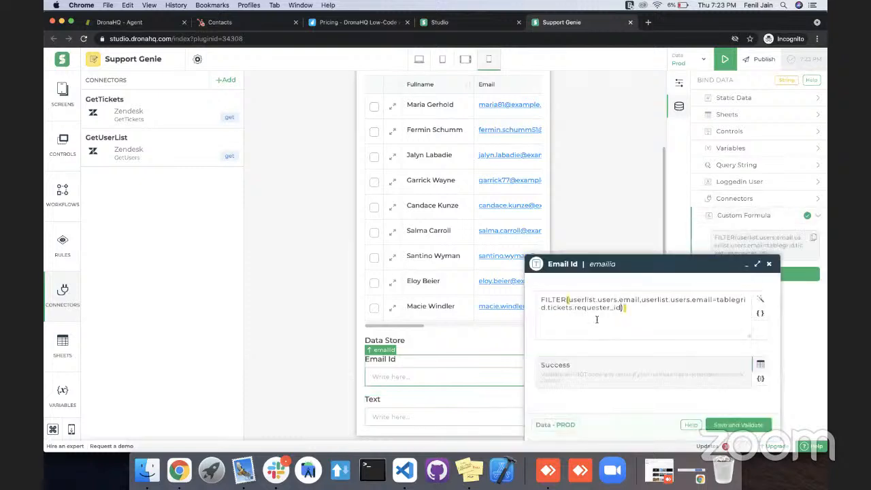
left_click(748, 265)
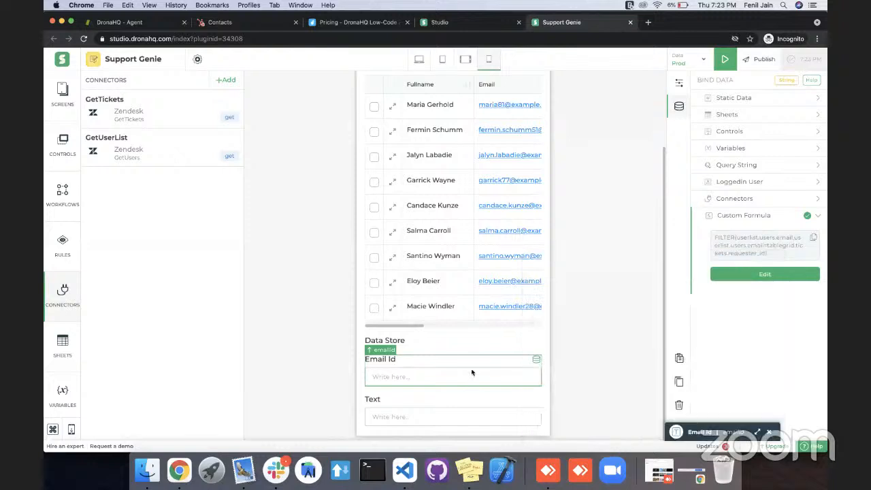
Validate the UserList data store's binding and examine its emails and IDs as a JSON result.
left_click(528, 341)
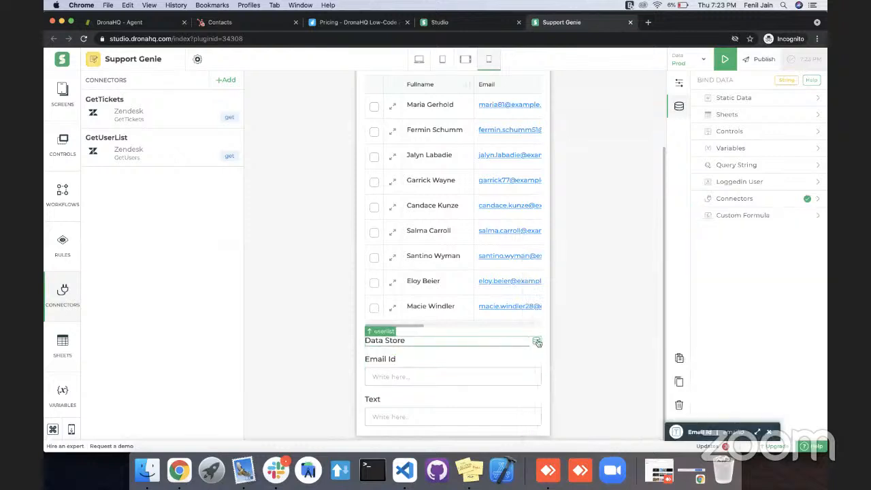
left_click(538, 343)
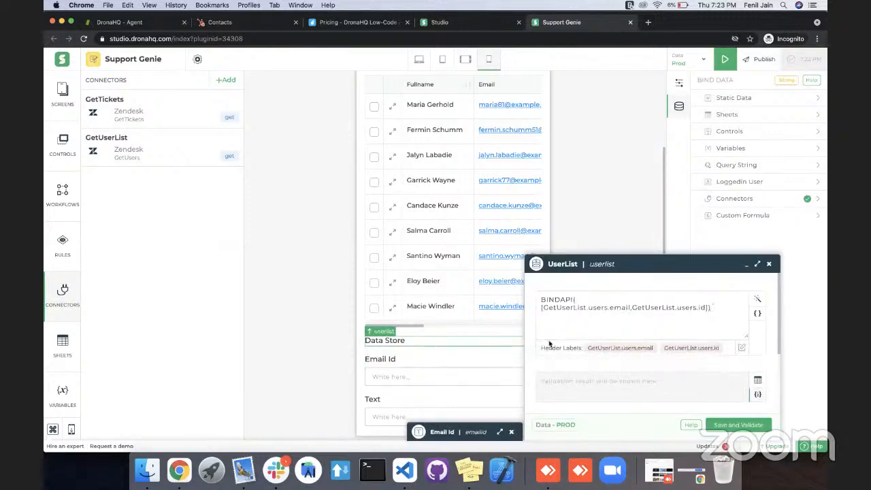
left_click(727, 421)
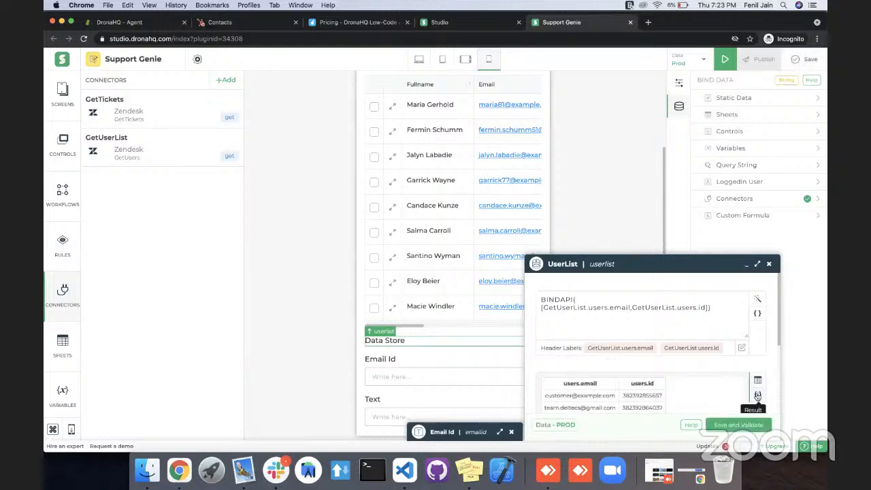
left_click(759, 401)
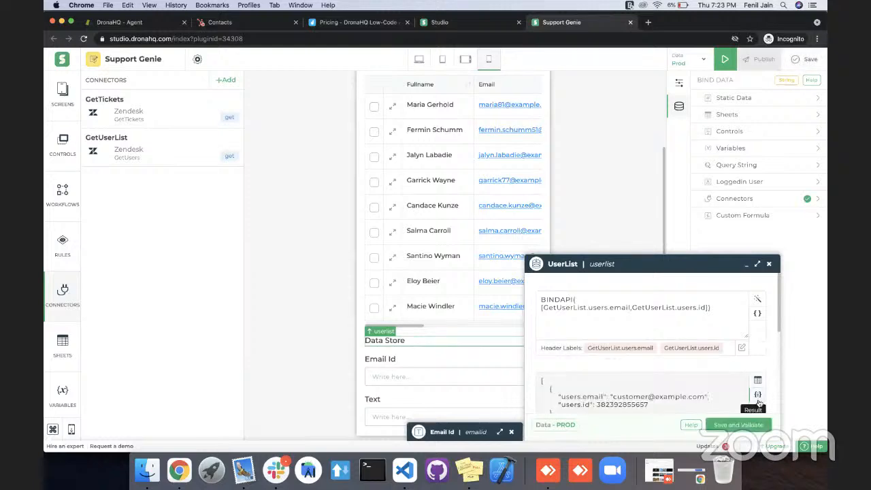
key("super+a")
left_click(548, 395)
left_click_drag(542, 380, 567, 413)
scroll(548, 289, "down", 3)
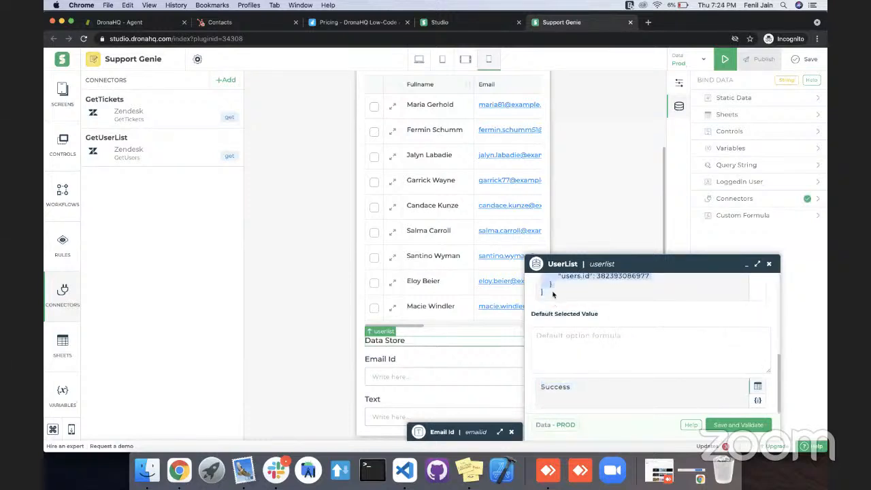
left_click(772, 265)
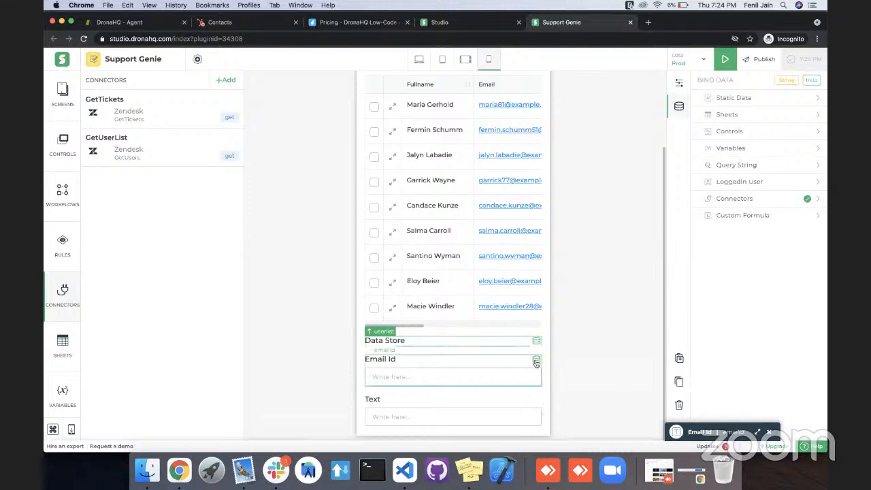
Change the Email Id formula's condition to userlist.users.id=tablegrid.tickets.requester_id, then save and validate it.
left_click(537, 362)
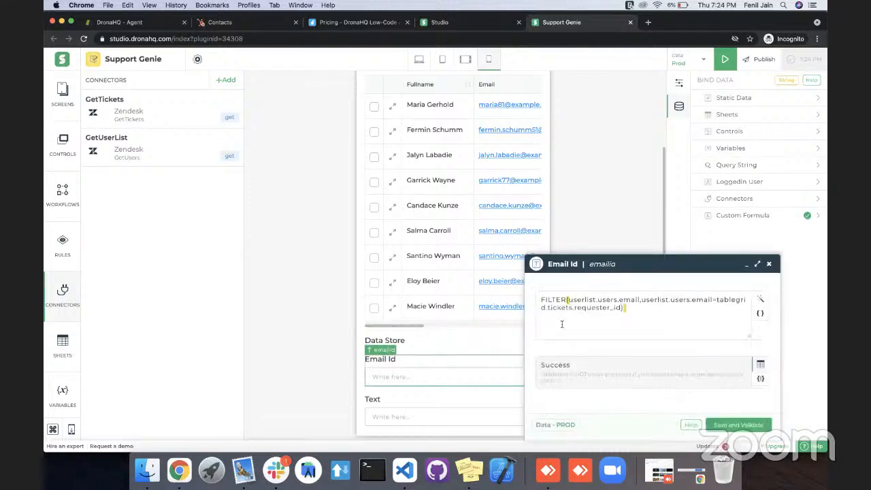
double_click(700, 300)
key("BackSpace")
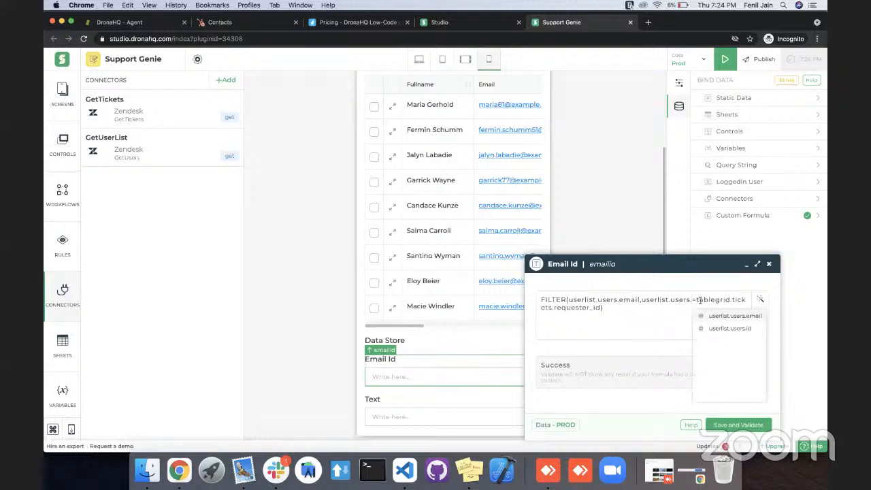
left_click(736, 329)
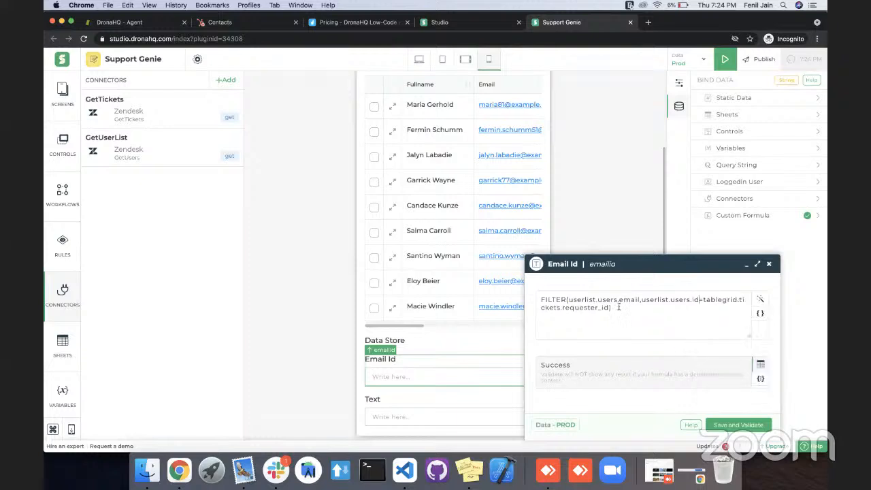
double_click(585, 307)
left_click(692, 297)
left_click(732, 426)
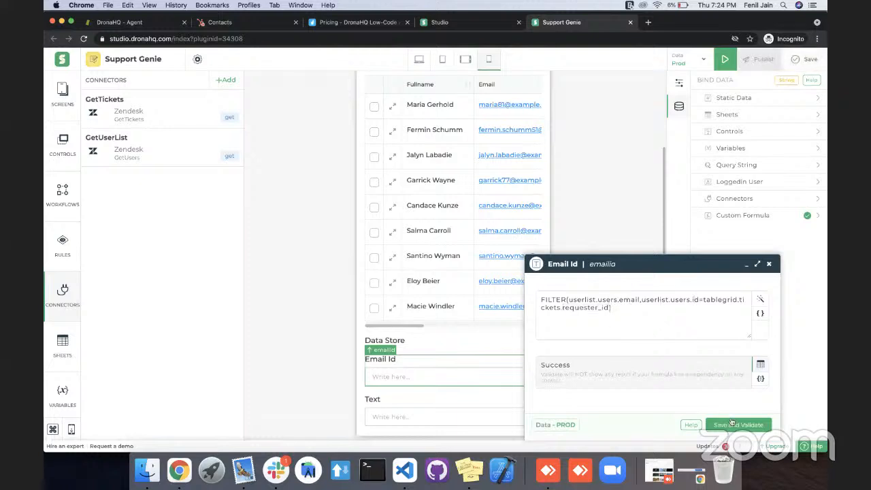
left_click(768, 265)
Delete the Text control below the Email Id control.
left_click(516, 415)
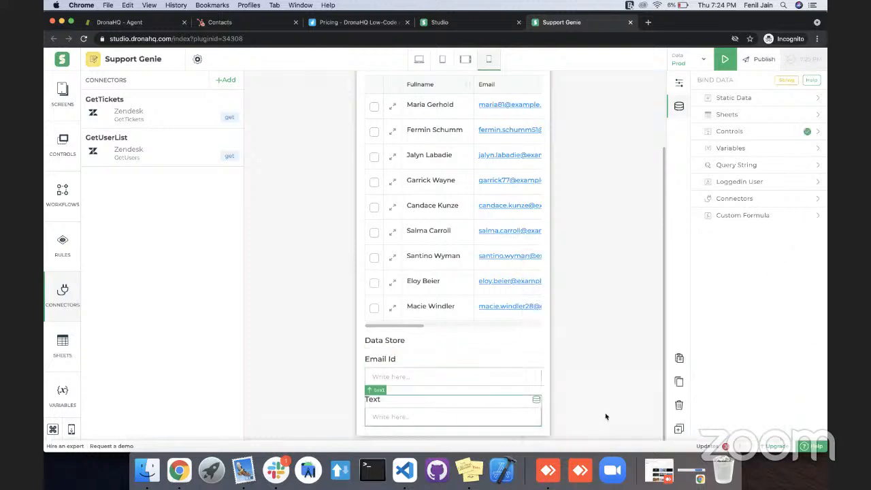
left_click(679, 405)
left_click(515, 403)
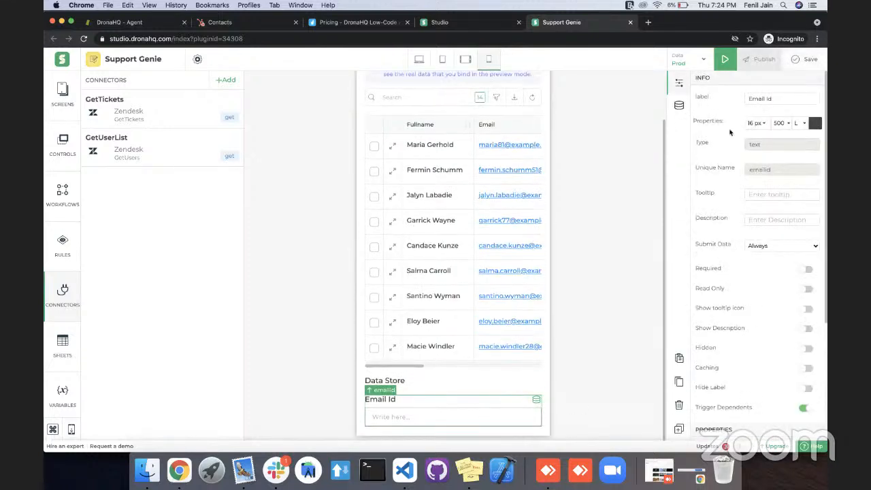
Preview the app and select ticket 1 to test the corrected Email Id lookup.
left_click(725, 66)
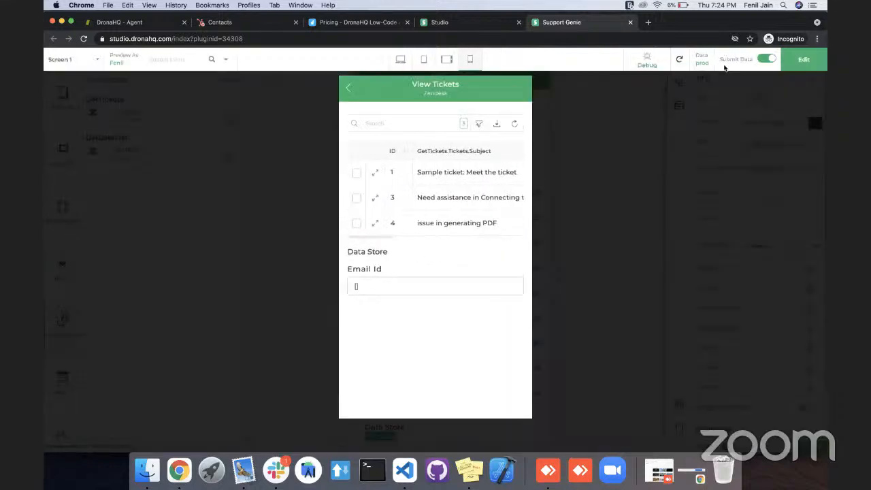
left_click(440, 175)
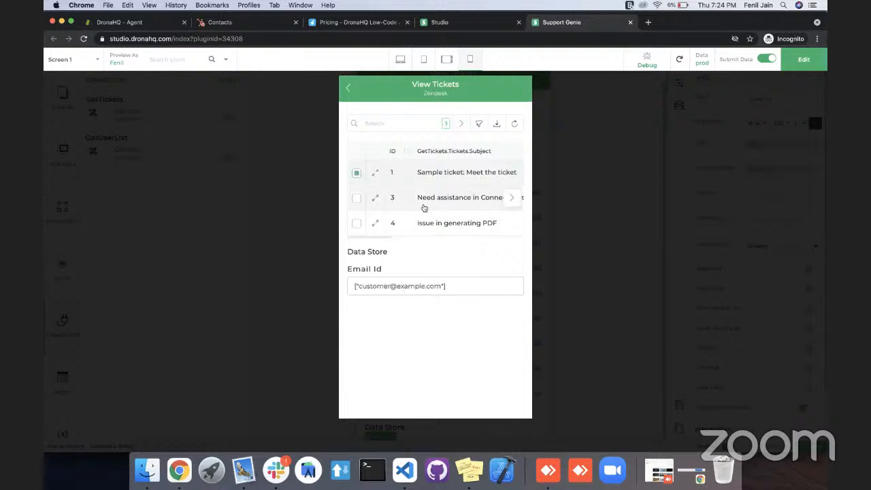
Test the Email Id lookup in the preview with tickets 3, 4 and 1, check their requester IDs, and return to editing.
left_click(429, 204)
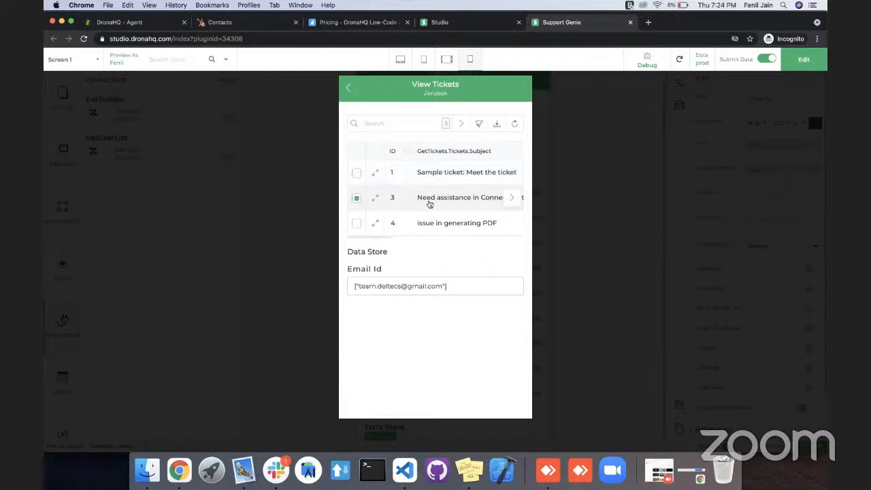
left_click(440, 224)
left_click(440, 180)
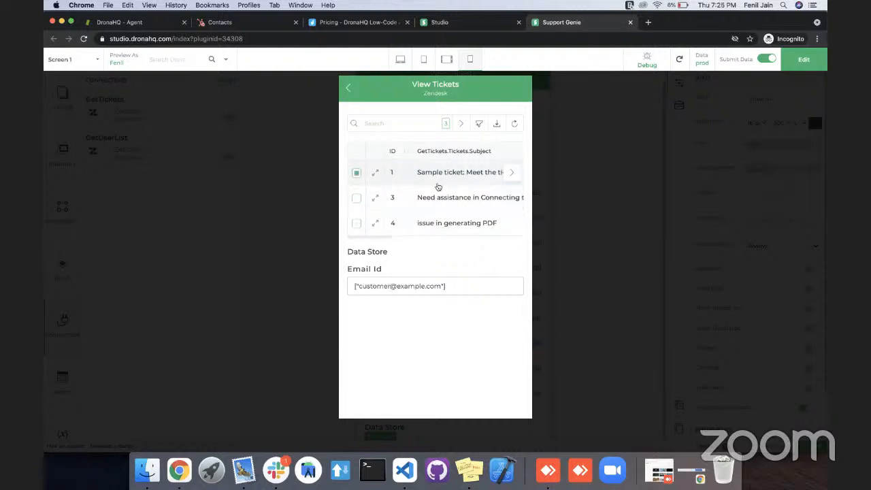
scroll(472, 193, "right", 5)
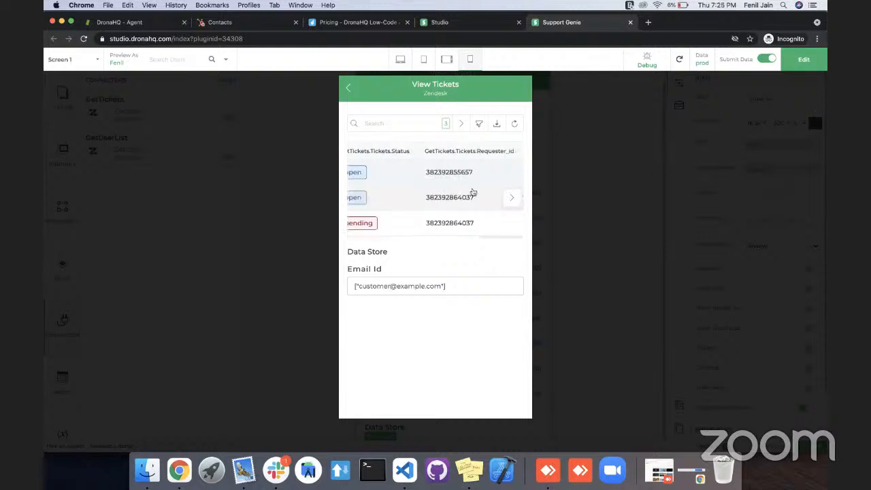
left_click(794, 63)
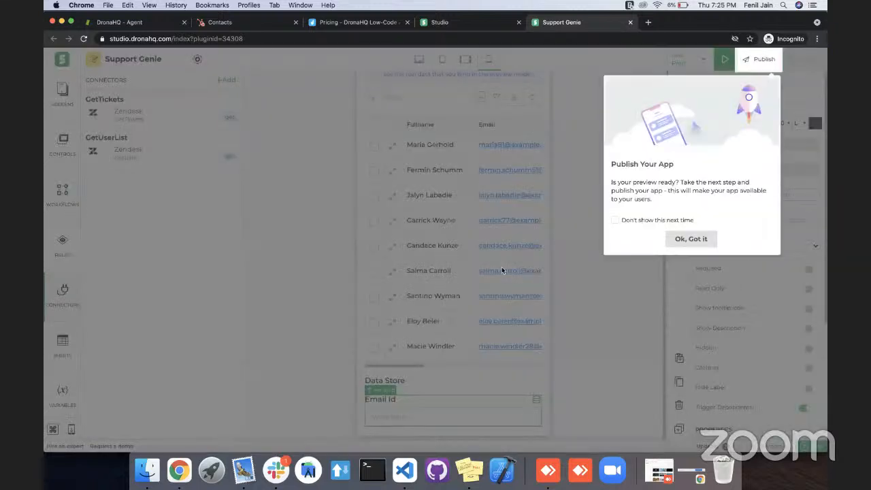
left_click(675, 240)
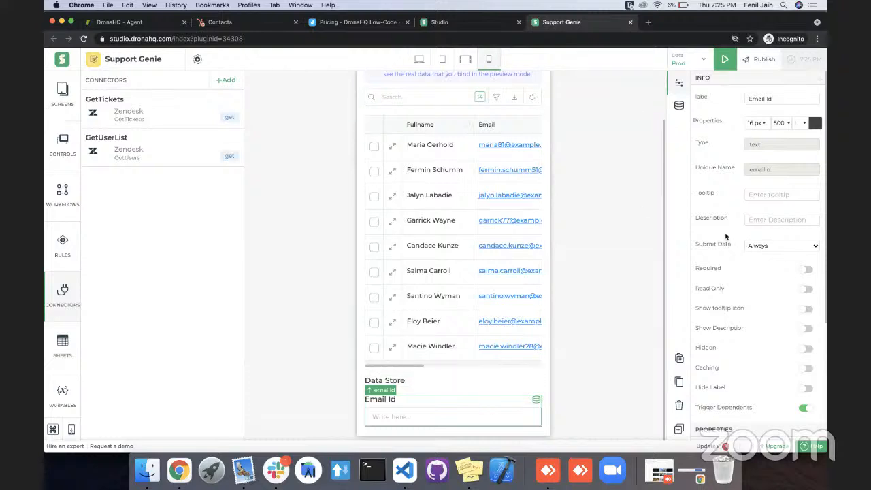
Turn off Show Raw Data for the Email Id control and save the app.
scroll(726, 236, "down", 5)
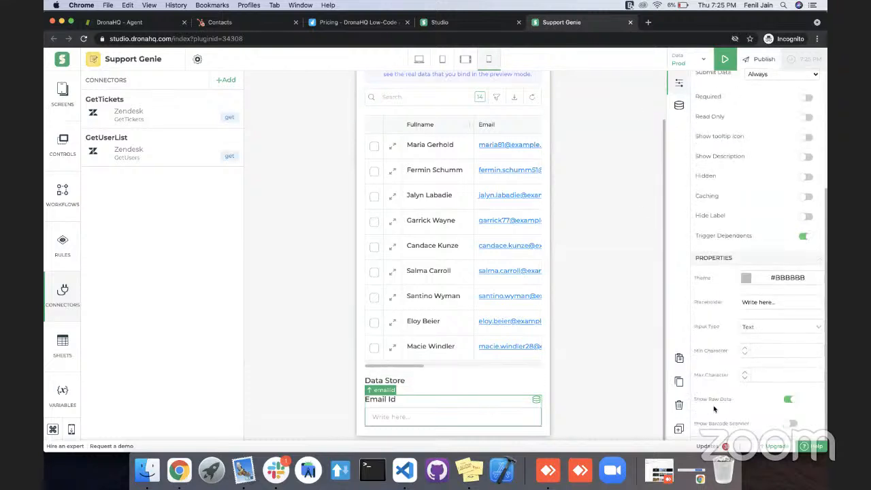
left_click(790, 401)
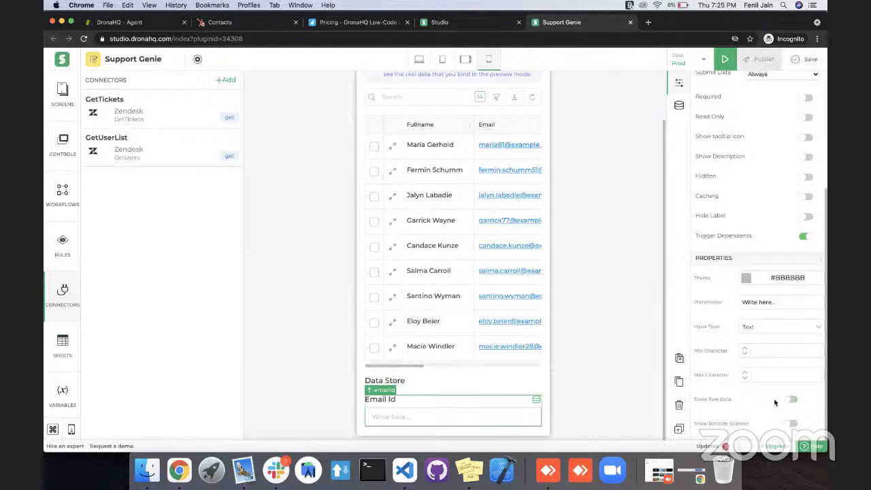
left_click(803, 61)
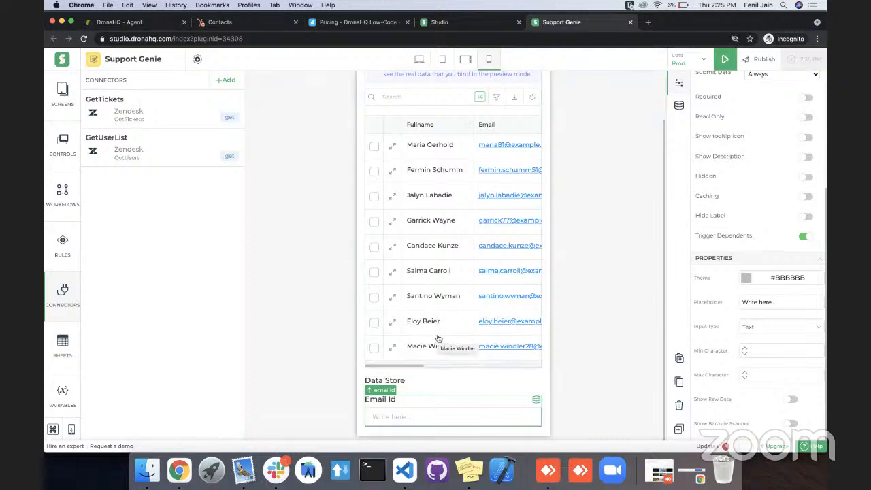
Select the ticket table grid on the View Tickets screen for editing and dismiss the low battery notification.
scroll(438, 338, "up", 3)
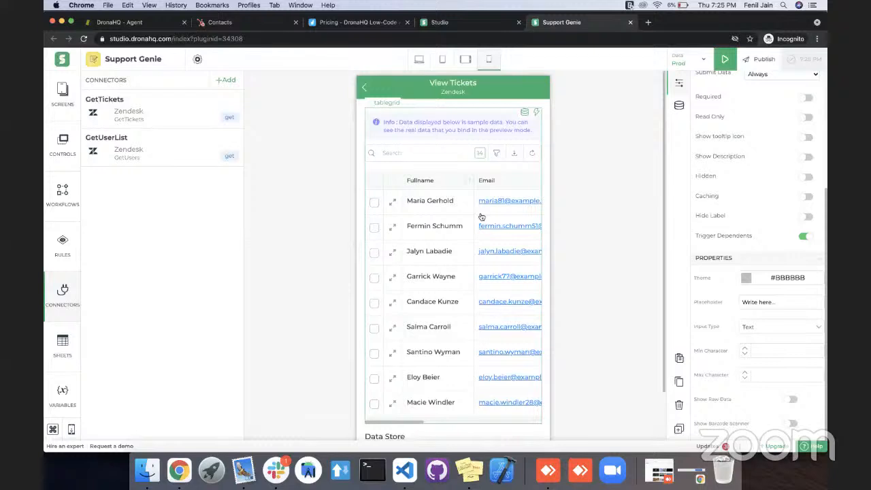
scroll(502, 201, "right", 10)
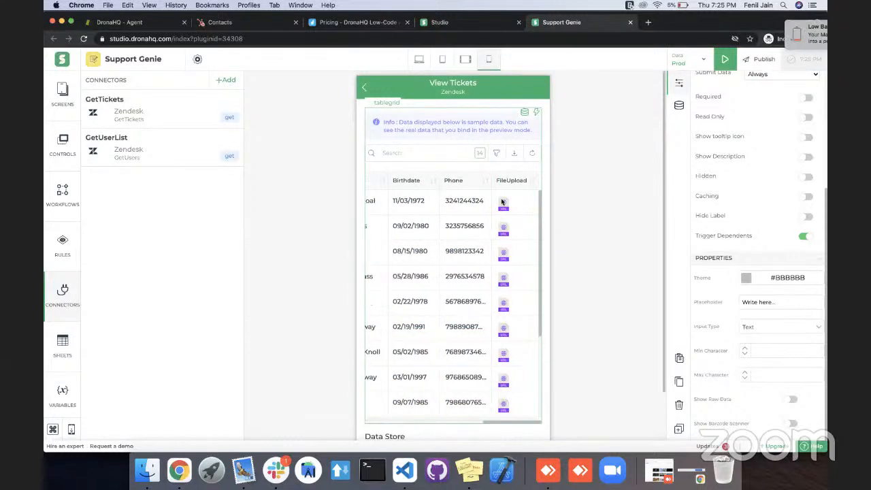
left_click(485, 122)
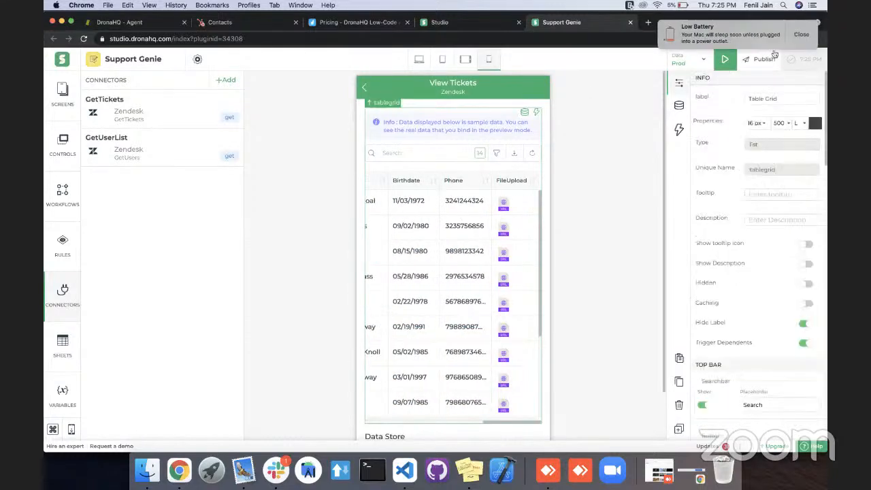
left_click(800, 38)
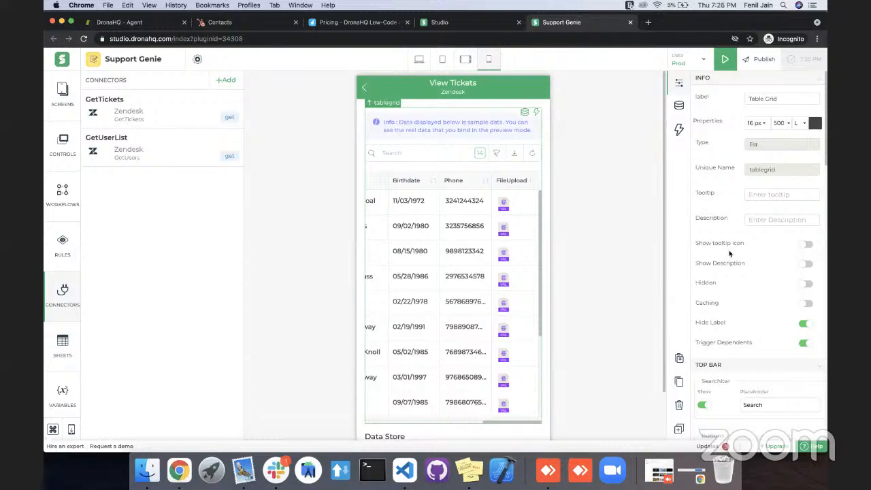
Review the ticket table grid's Get Plan action and display settings, including the Checkbox option Yes (With Single Select).
scroll(728, 267, "down", 5)
scroll(728, 266, "down", 10)
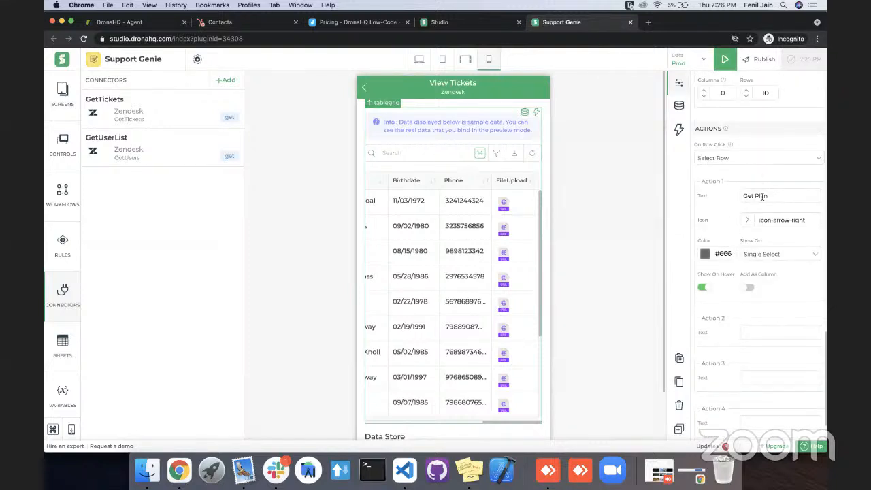
scroll(732, 225, "up", 3)
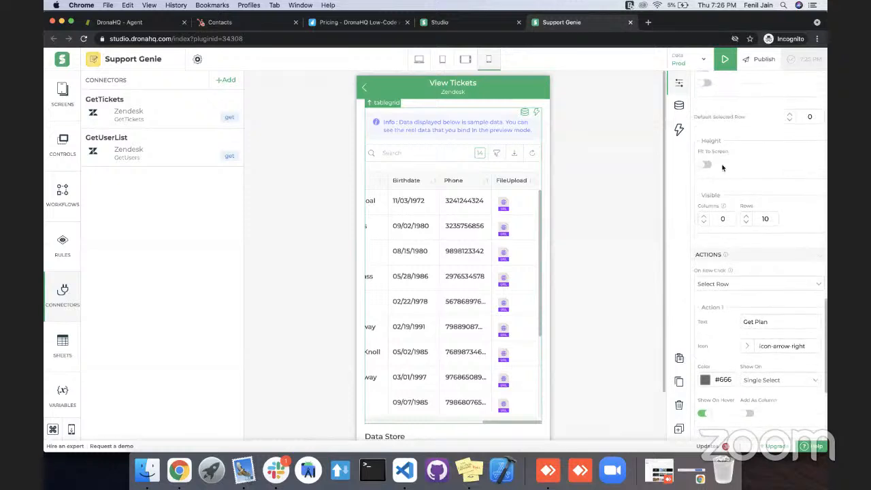
scroll(751, 250, "up", 5)
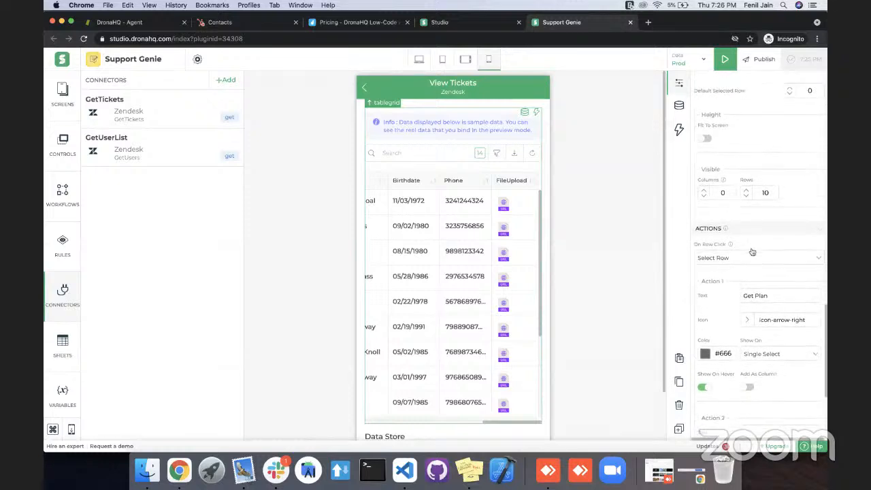
scroll(753, 251, "up", 4)
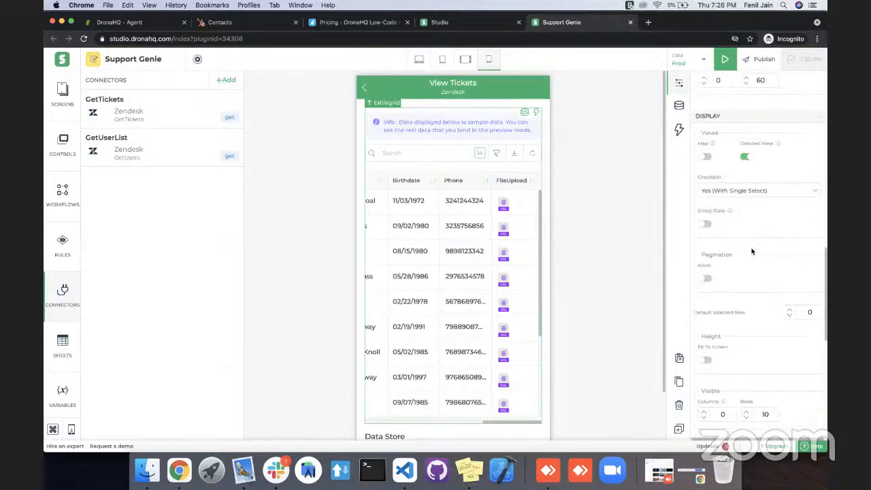
scroll(749, 269, "down", 1)
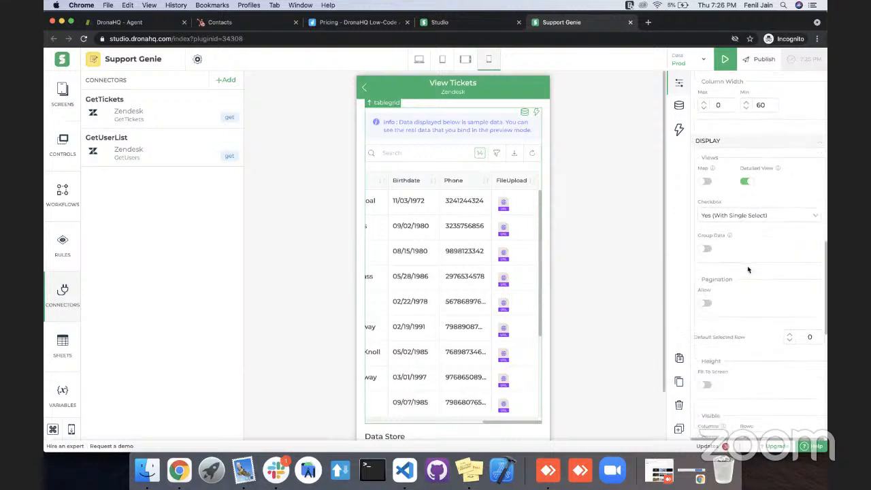
left_click(761, 248)
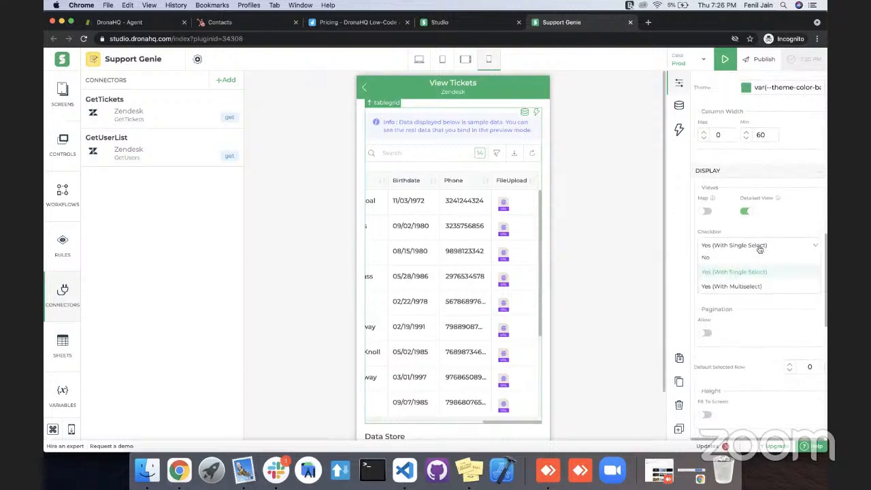
left_click(745, 275)
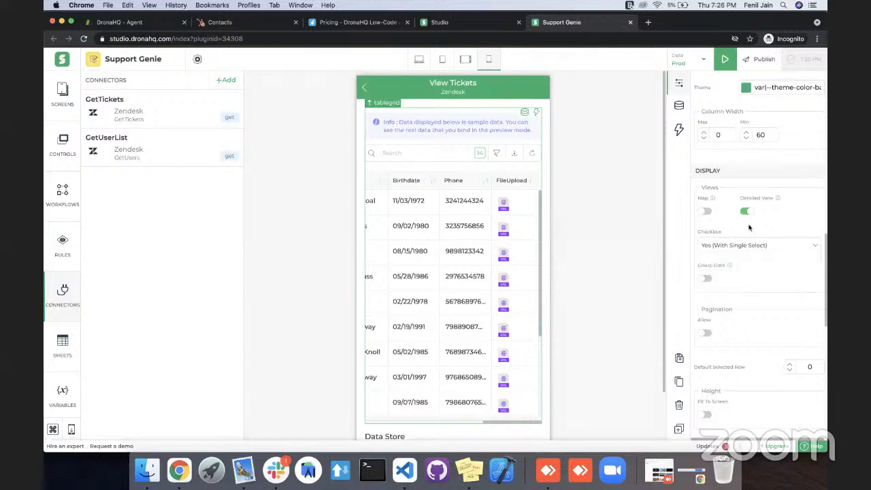
Try Navigate with selection as the table grid's On Row Click behaviour and return it to Select Row.
scroll(750, 232, "down", 10)
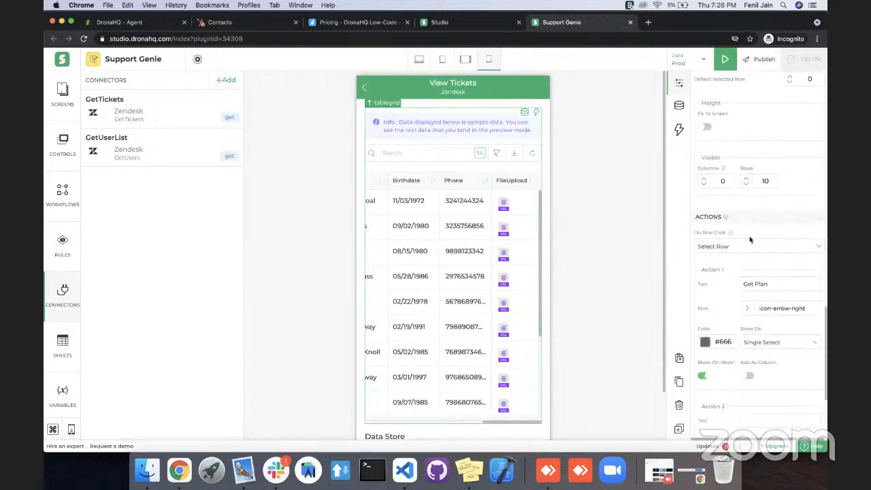
left_click(751, 249)
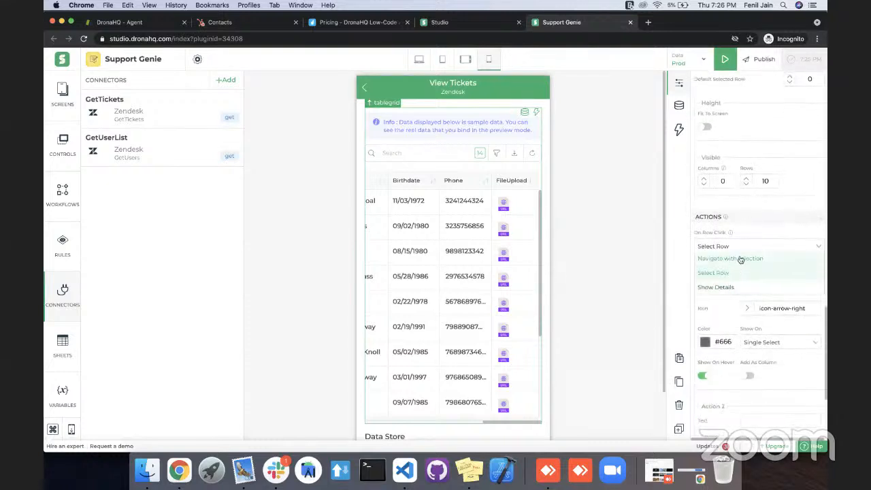
left_click(740, 259)
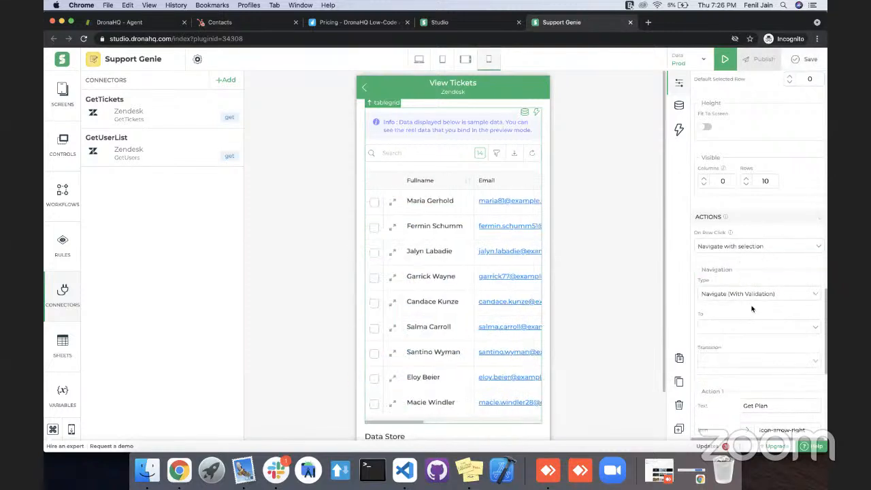
left_click(745, 246)
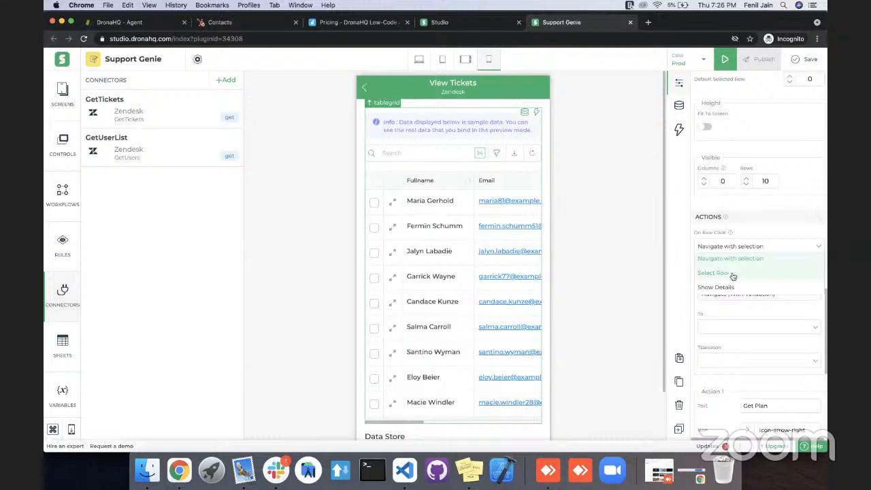
left_click(733, 273)
Add a Navigate To on-screen action to the table grid's action1_click workflow.
scroll(733, 275, "down", 3)
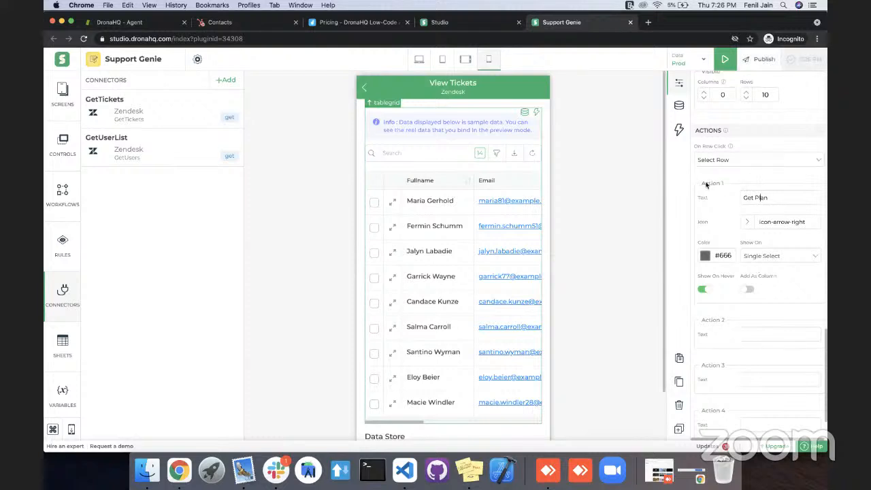
left_click(678, 134)
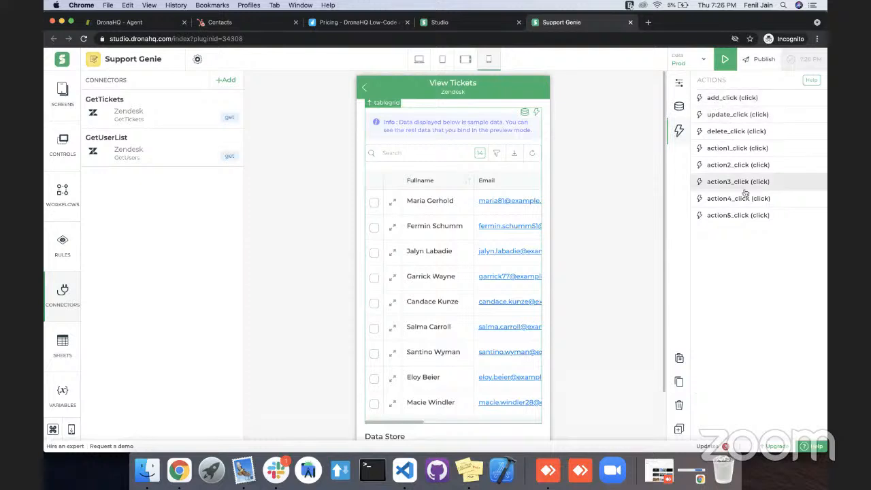
left_click(740, 150)
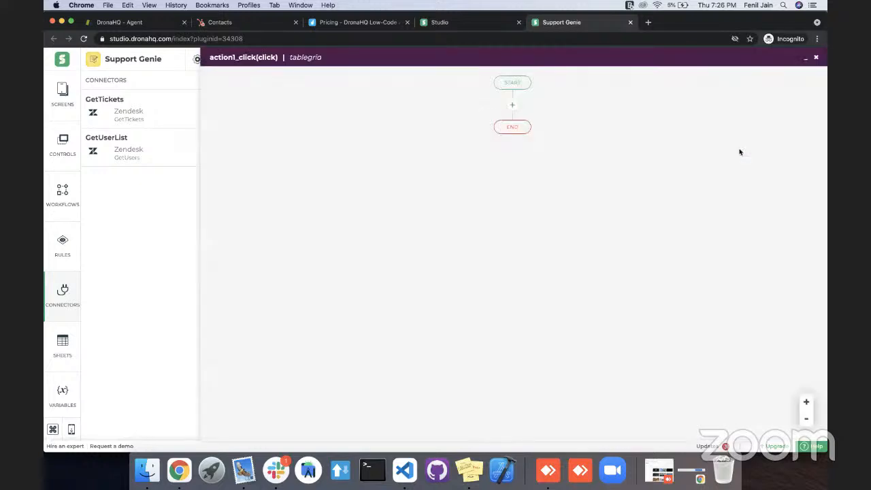
left_click(514, 106)
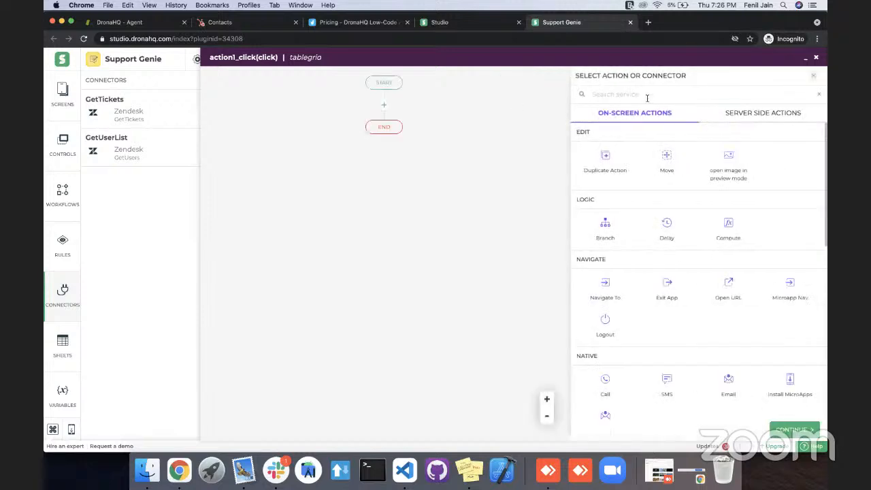
scroll(651, 245, "down", 1)
left_click(604, 246)
left_click(797, 431)
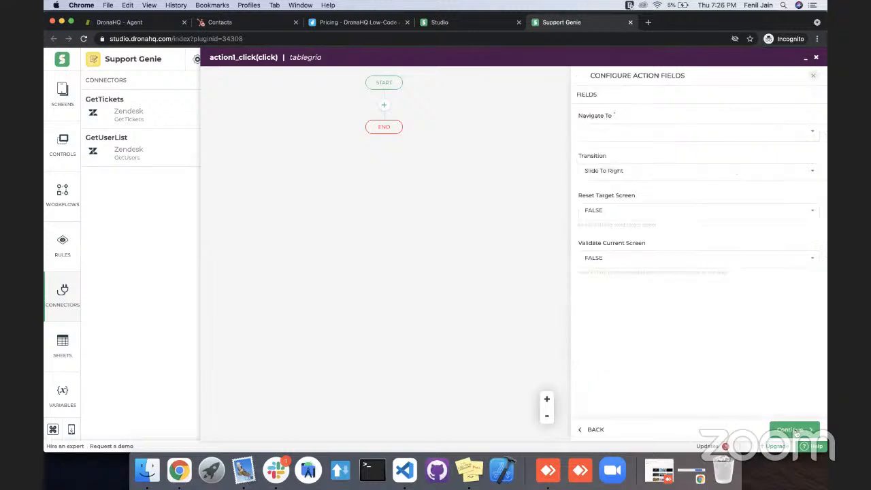
Choose the navigation's target screen, finish the action with the unique name OpenPlan, and minimize the workflow.
left_click(691, 131)
left_click(614, 168)
left_click(788, 447)
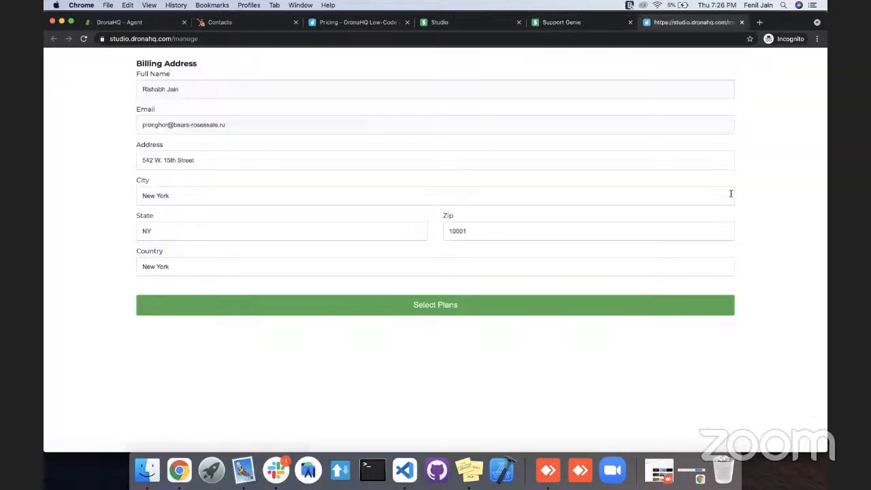
key("super+w")
left_click(794, 429)
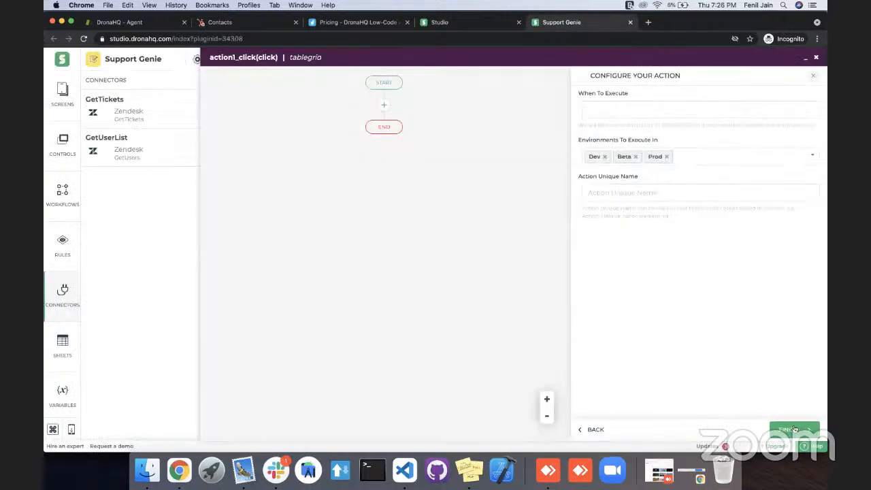
left_click(679, 192)
type("cpen")
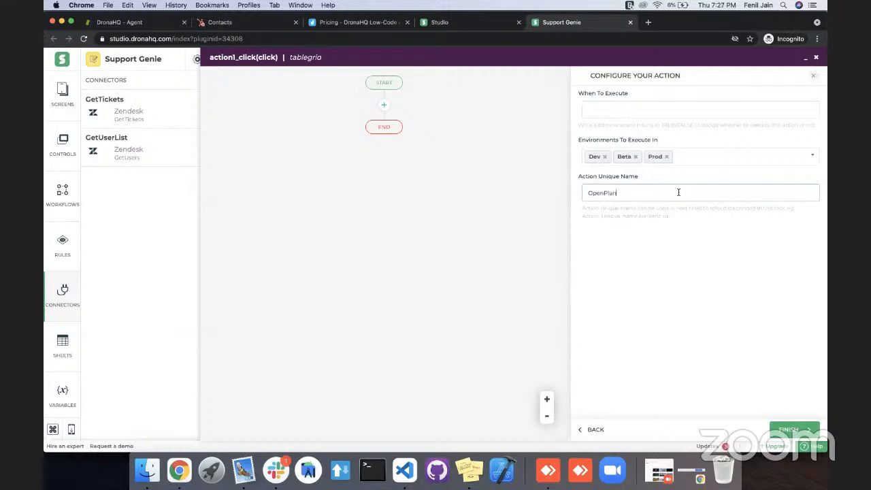
left_click(789, 430)
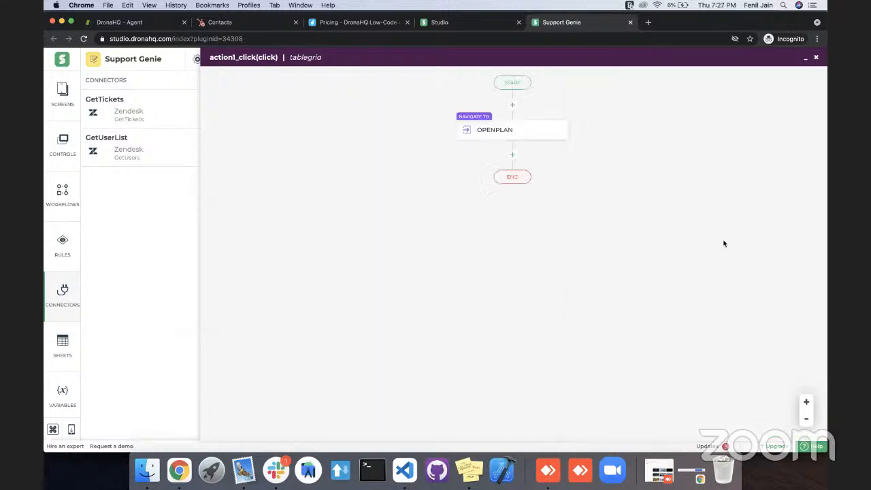
left_click(806, 58)
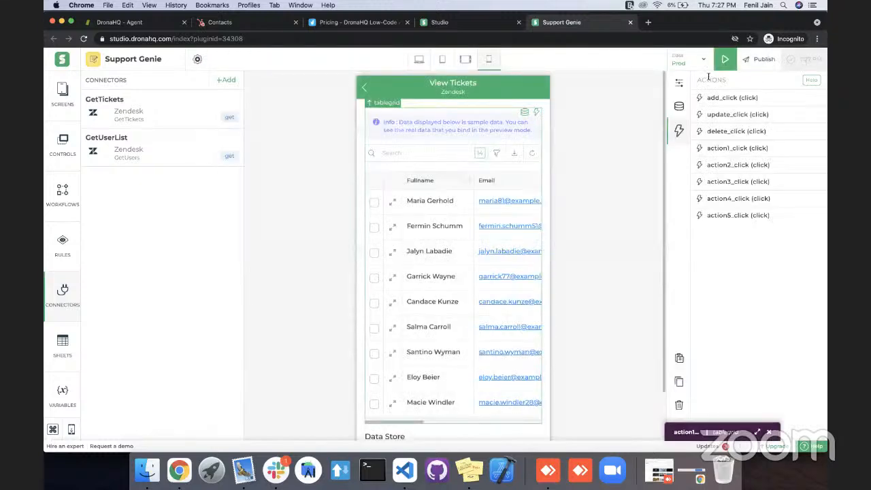
Open the View Plan screen and add a Text control to it.
scroll(407, 299, "down", 3)
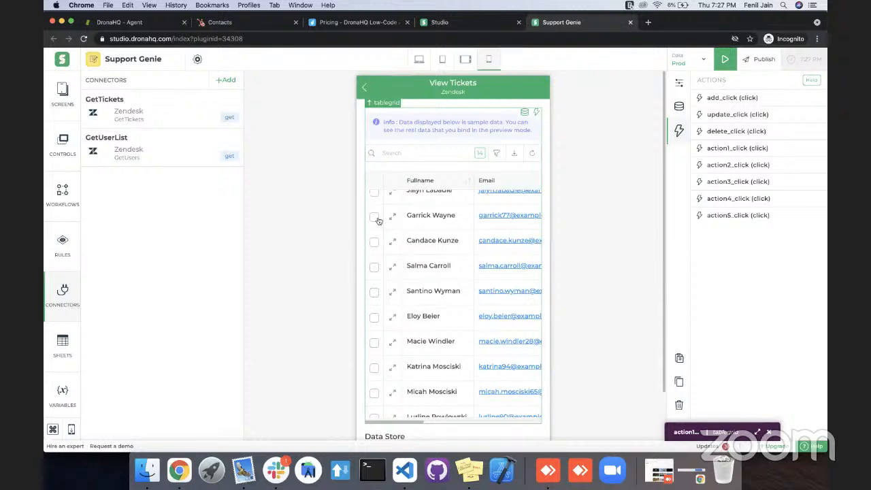
left_click(54, 99)
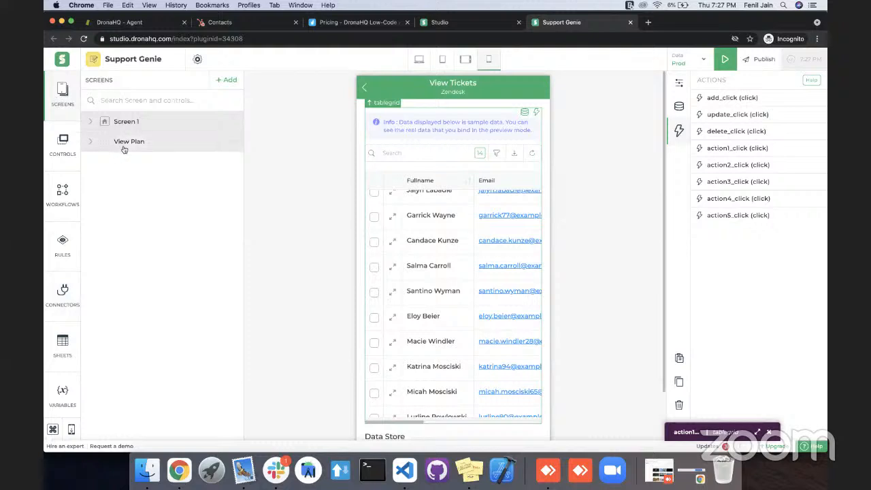
left_click(126, 142)
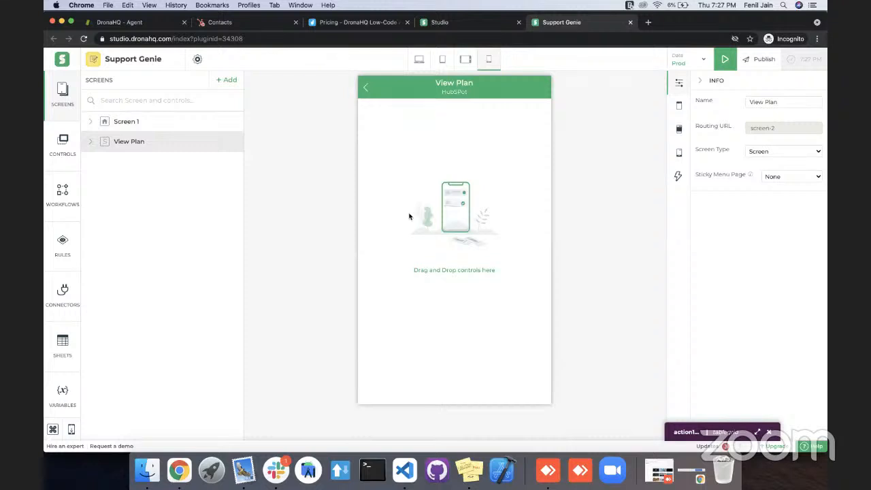
left_click(419, 149)
key("super+k")
type("tex")
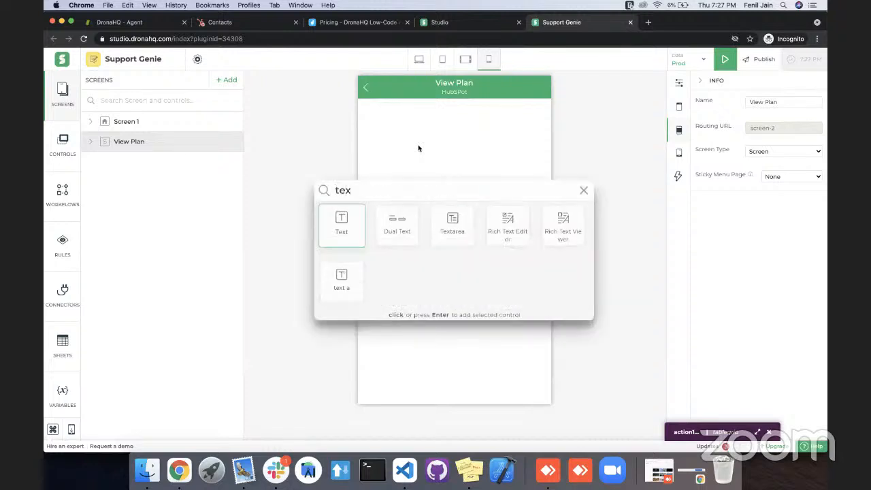
key("Return")
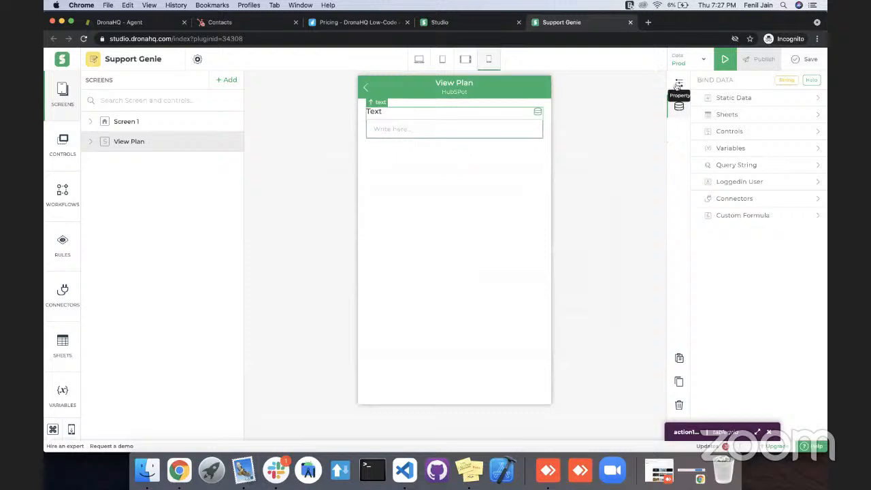
Label the new text control Hubspot ID.
left_click(679, 82)
double_click(755, 101)
type("Hubspot")
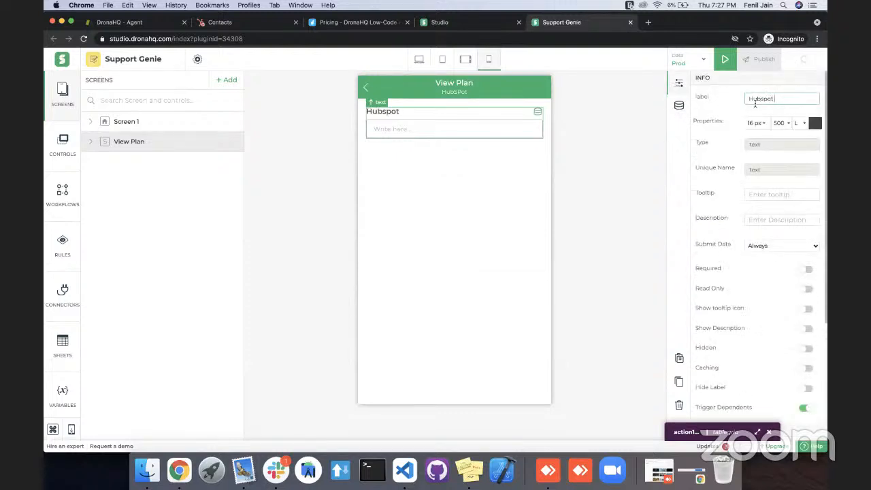
type(" ID")
left_click(547, 134)
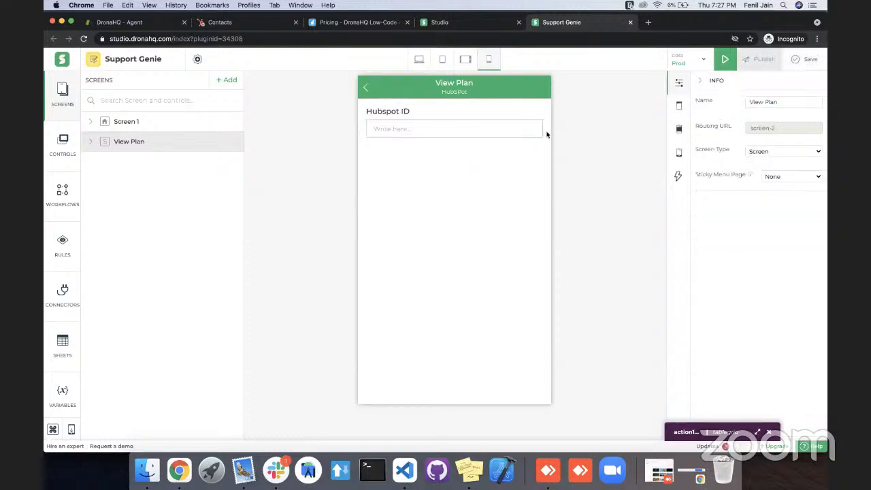
Start a new connector for the Hubspot ID control's data, using HubSpot's SearchContacts service.
left_click(541, 120)
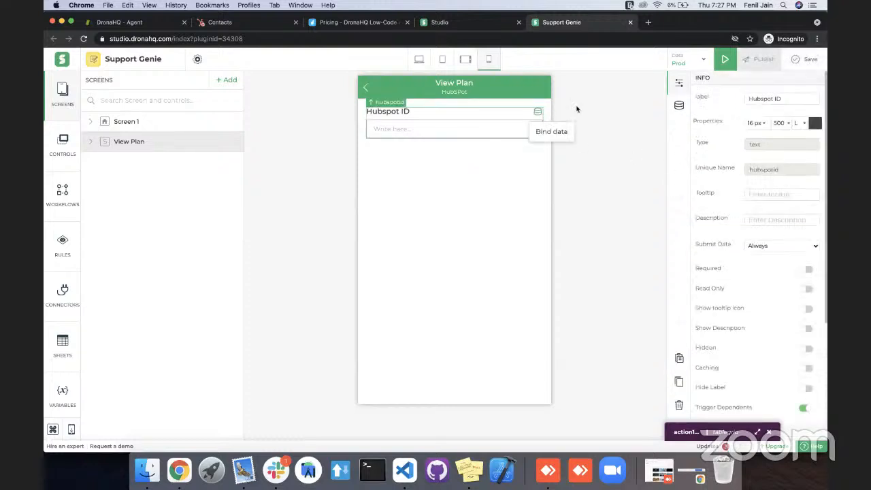
left_click(679, 106)
left_click(739, 196)
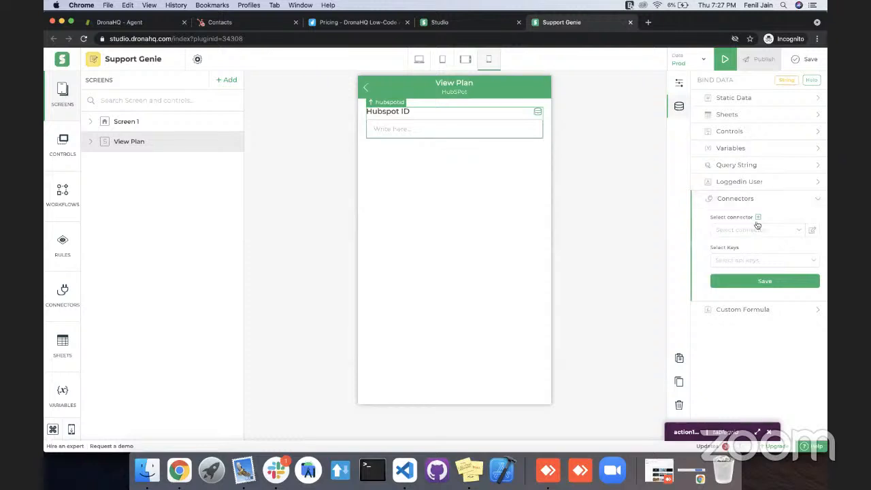
left_click(758, 218)
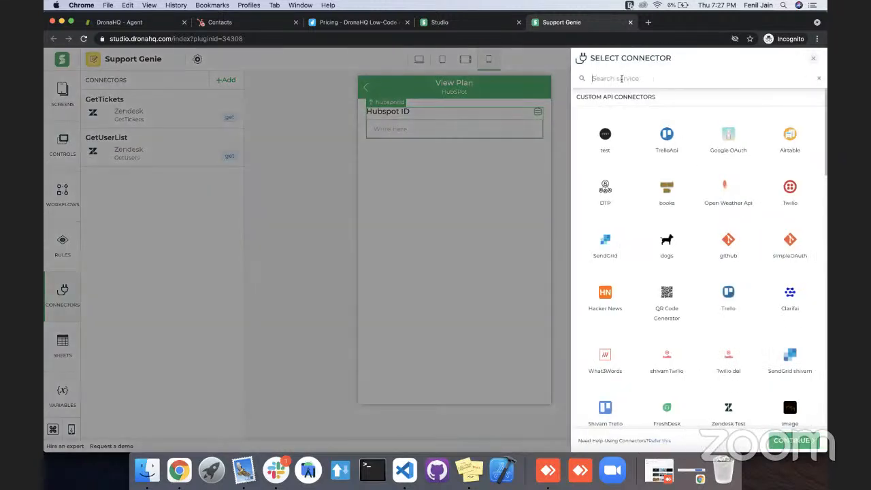
type("hub")
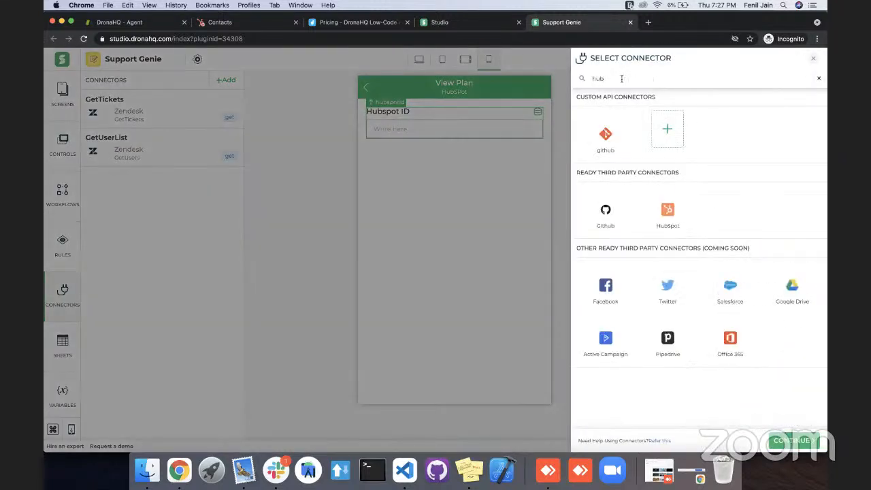
left_click(665, 218)
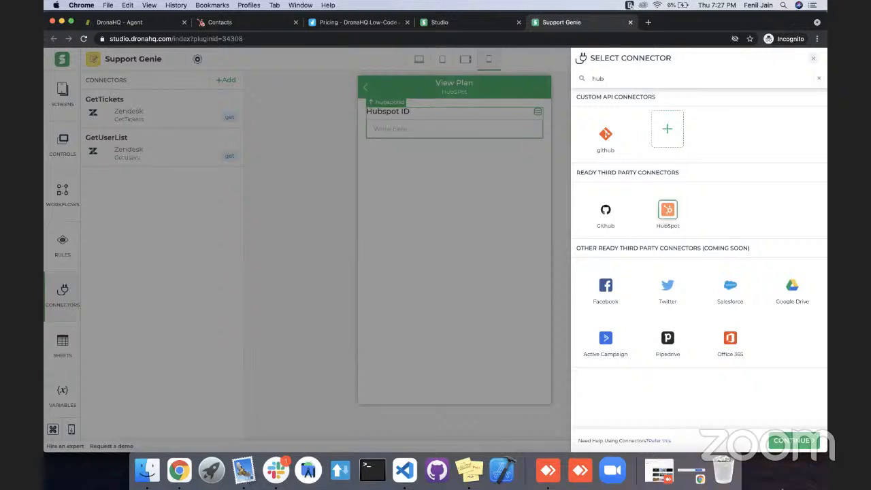
left_click(788, 442)
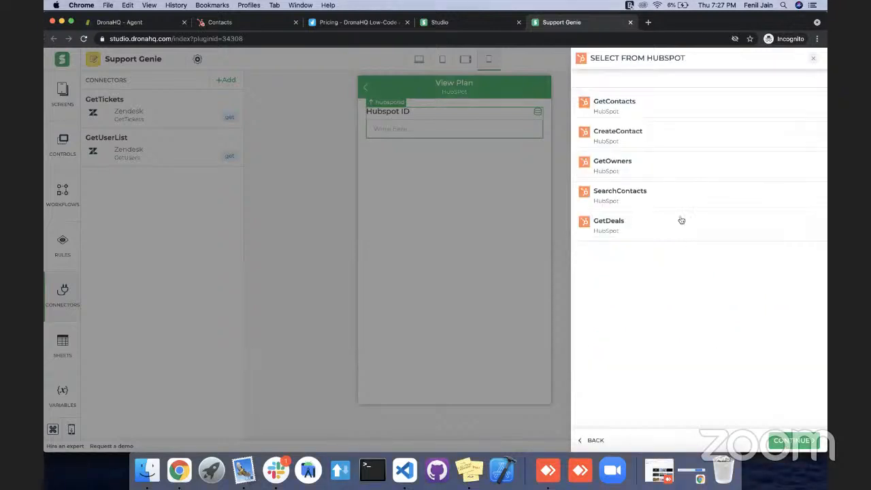
left_click(619, 196)
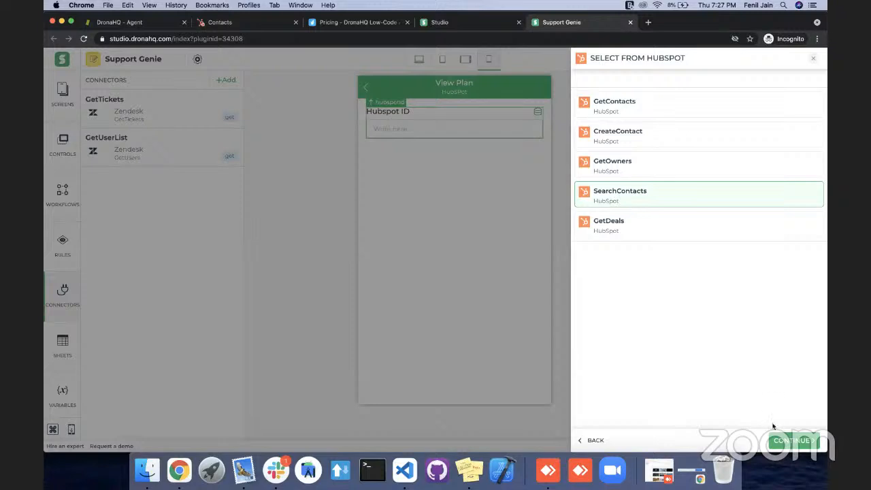
left_click(779, 441)
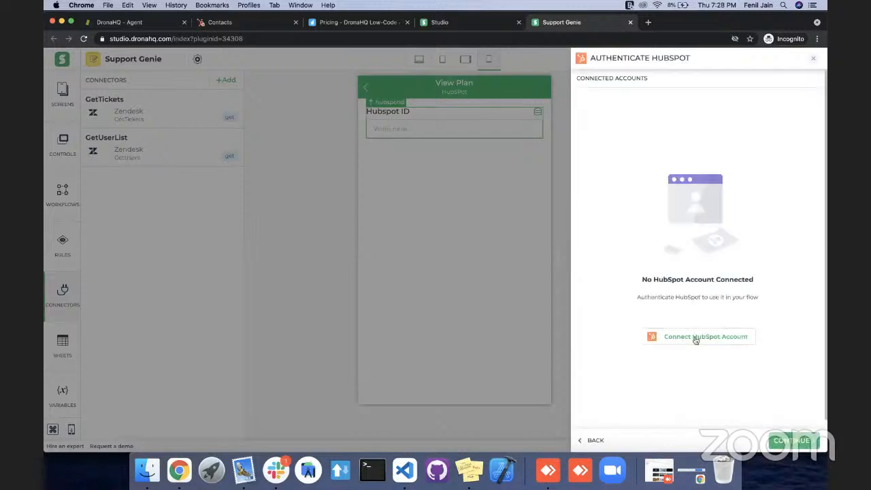
Add a HubSpot account for the connector, tagged DronahQ, and submit it for authorization.
left_click(696, 339)
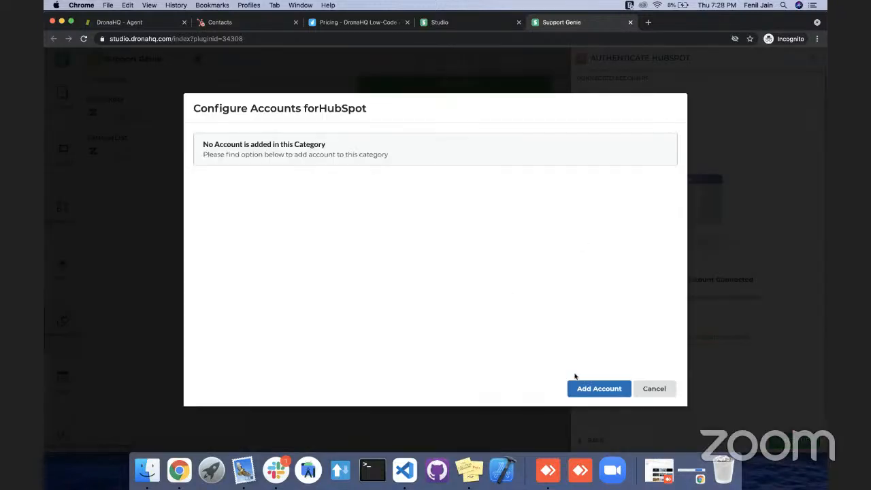
left_click(588, 389)
left_click(308, 164)
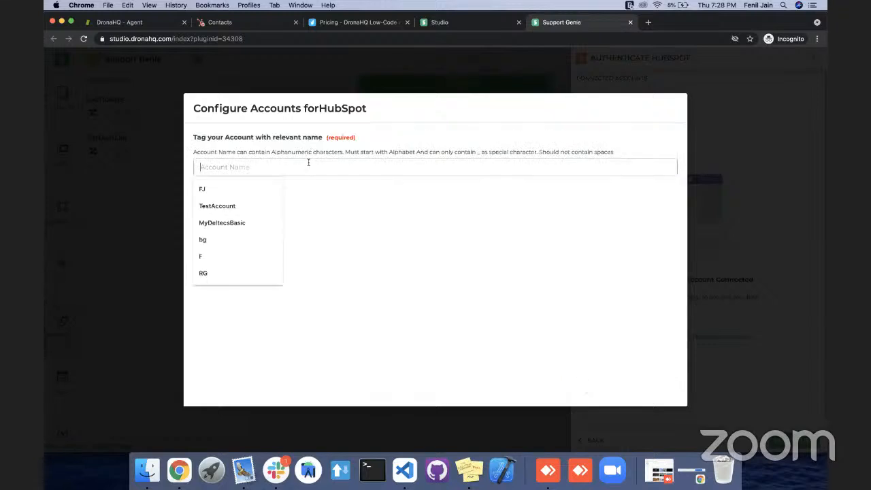
type("DronahQ")
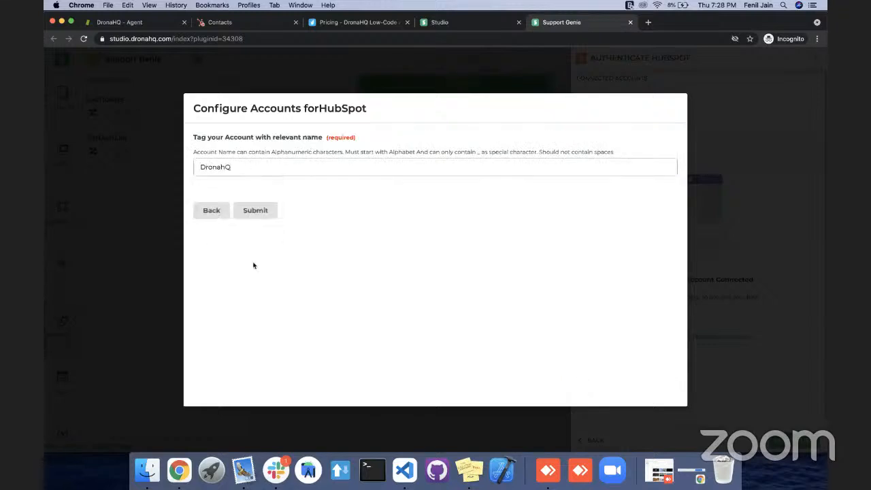
left_click(255, 210)
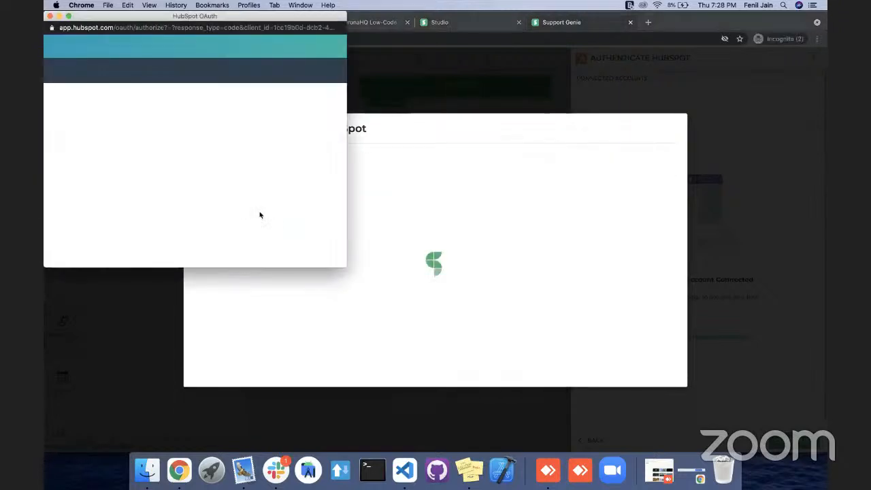
Authorize DronaHQ Studio with App test account 1 and continue with the connected DronahQ account.
scroll(168, 215, "down", 5)
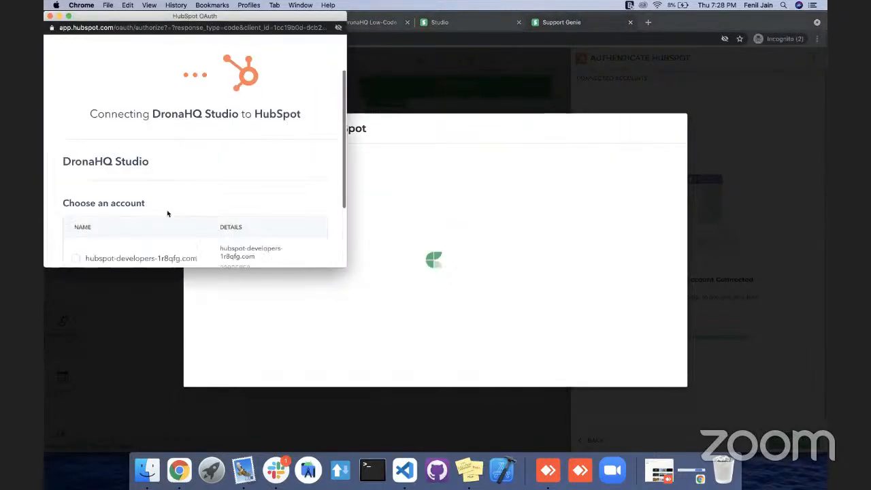
left_click(75, 203)
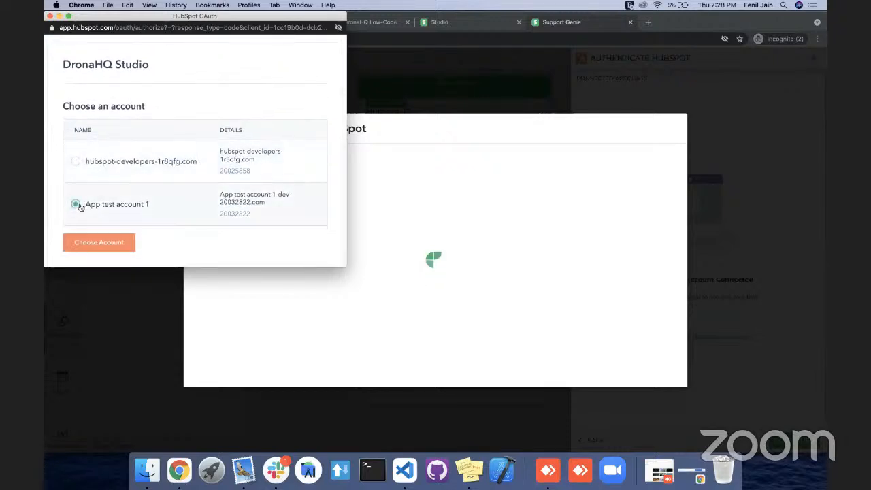
left_click(97, 242)
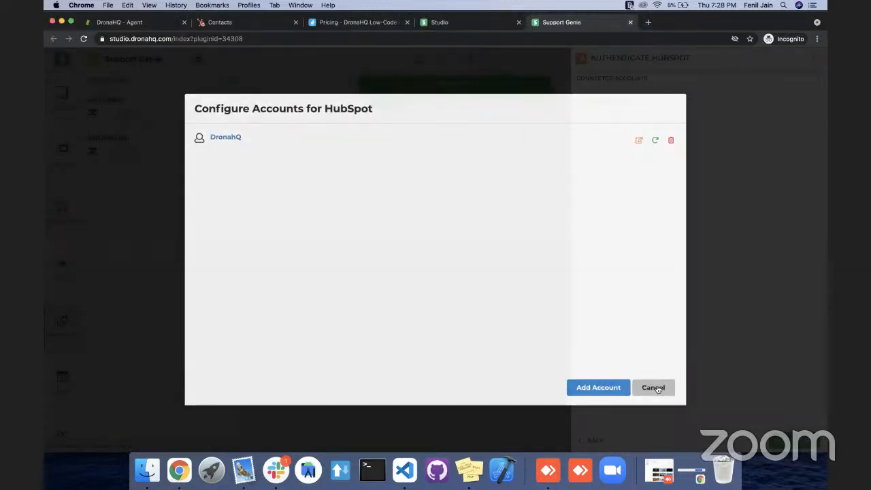
left_click(657, 389)
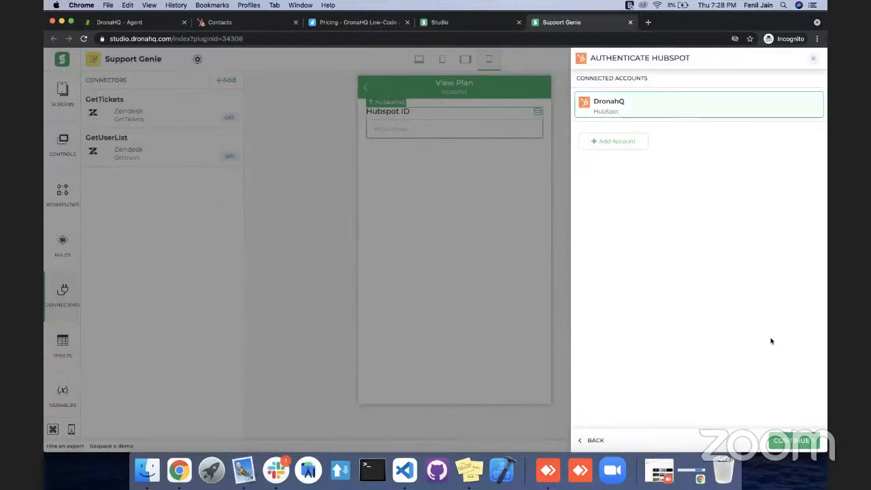
left_click(801, 441)
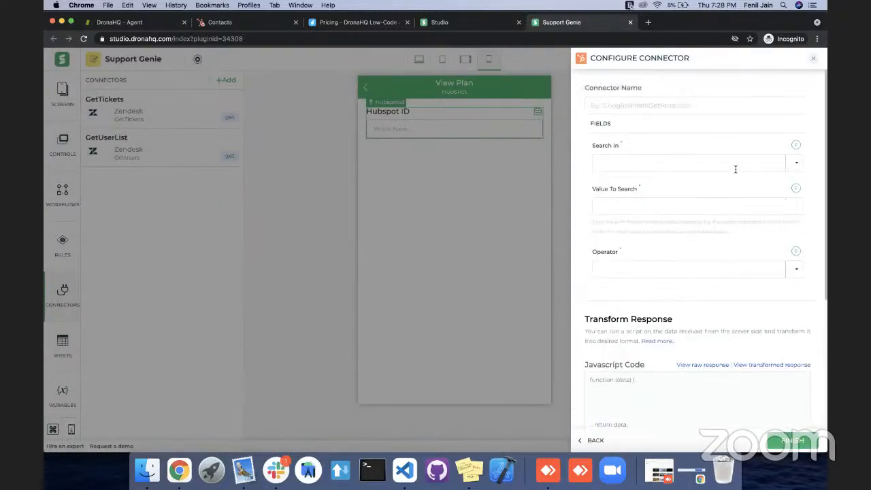
Name the connector GetHubspotId and set it to search in Email.
left_click(709, 102)
type("GetHubspotId")
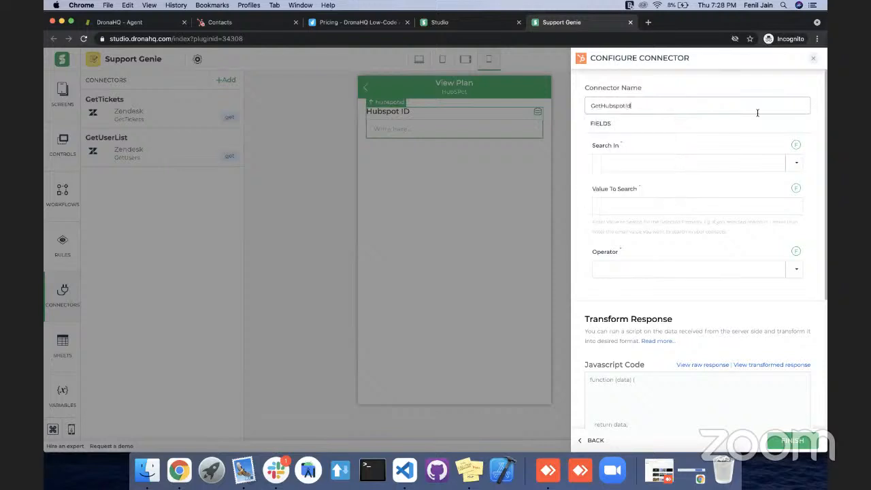
left_click(797, 164)
left_click(767, 212)
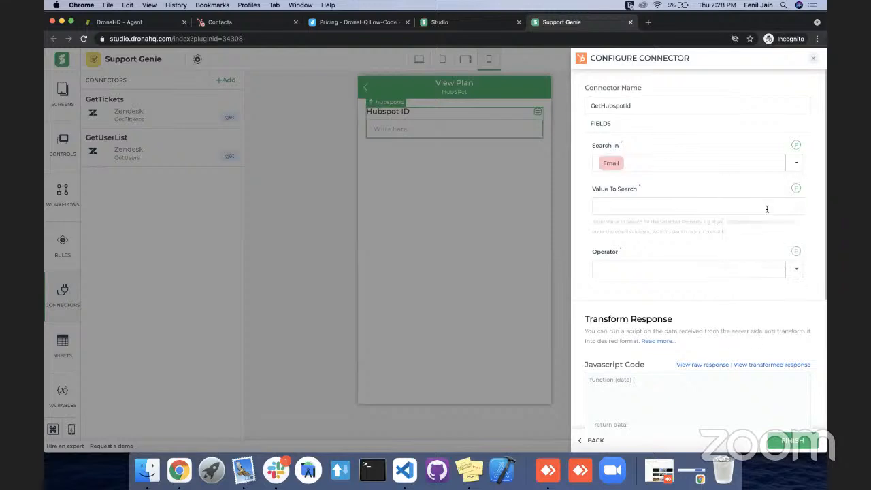
Set the value to search to the emailid field with the Equal To operator, and finish the connector.
left_click(796, 188)
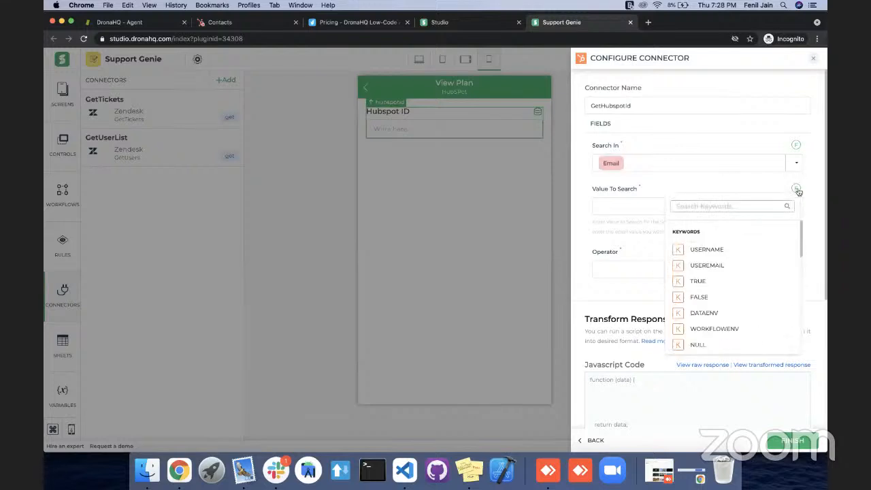
type("em")
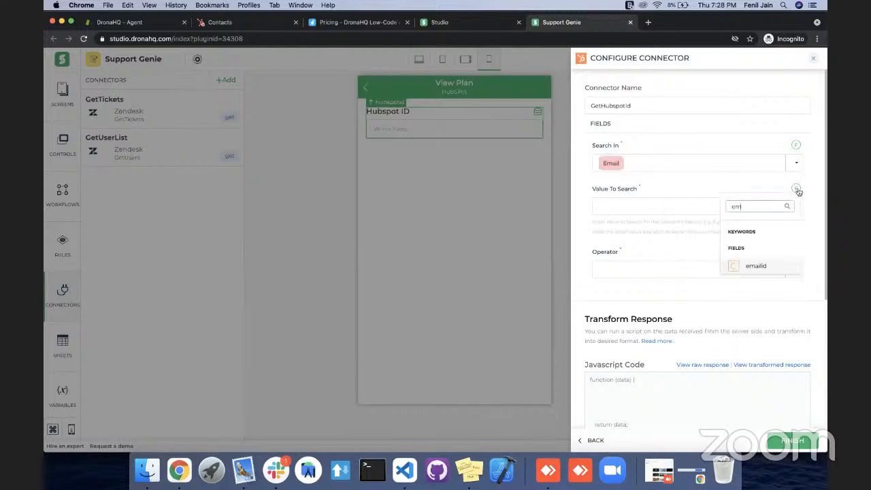
left_click(757, 267)
left_click(793, 270)
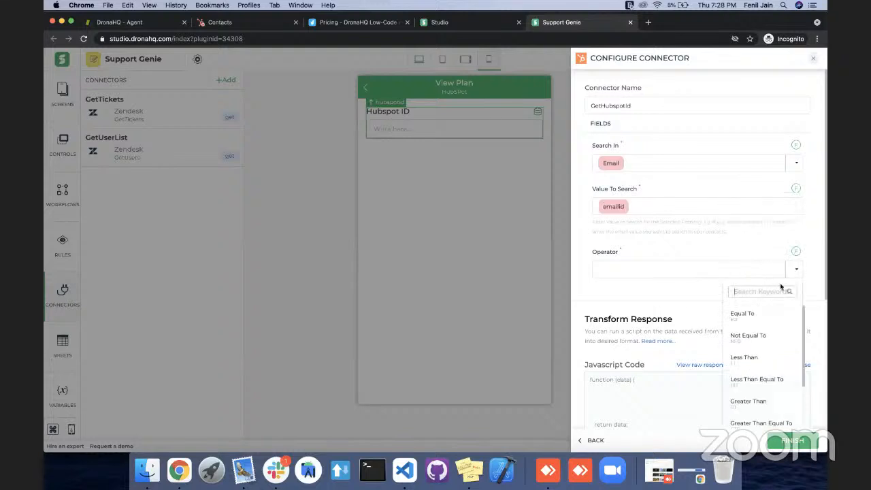
left_click(760, 315)
scroll(709, 298, "down", 5)
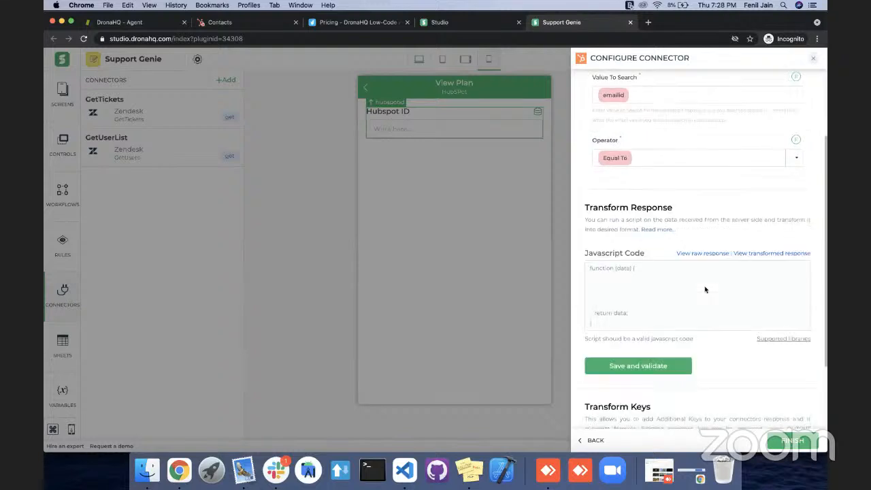
left_click(792, 442)
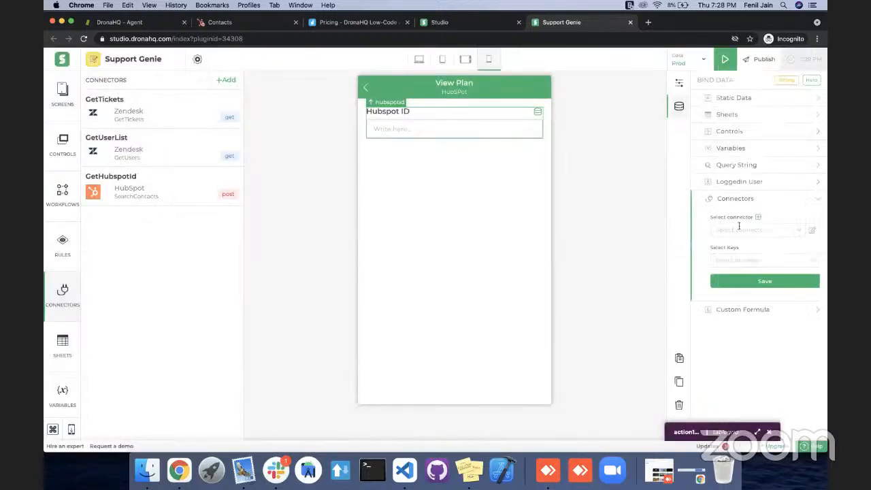
Bind the Hubspot ID control to the results.id key of the GetHubspotId connector and save the binding.
left_click(794, 231)
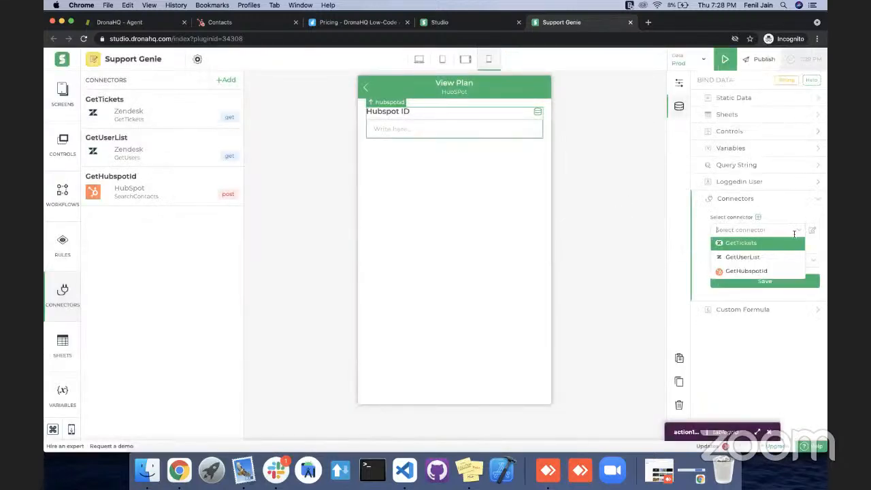
left_click(768, 271)
left_click(814, 258)
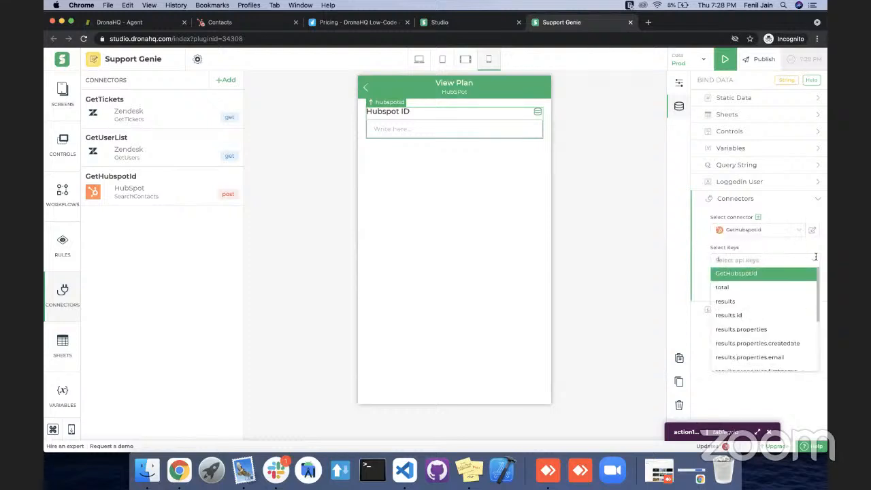
scroll(764, 313, "down", 3)
scroll(764, 313, "up", 3)
scroll(764, 313, "down", 1)
scroll(752, 300, "down", 1)
left_click(745, 286)
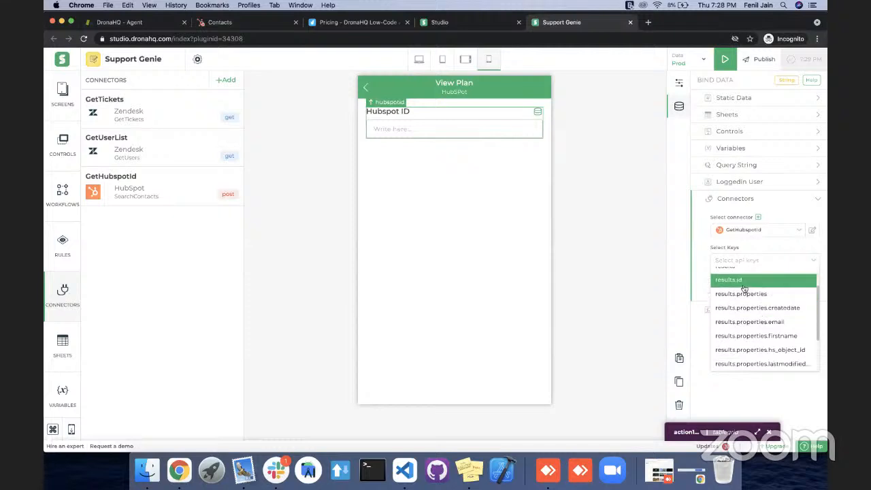
left_click(690, 289)
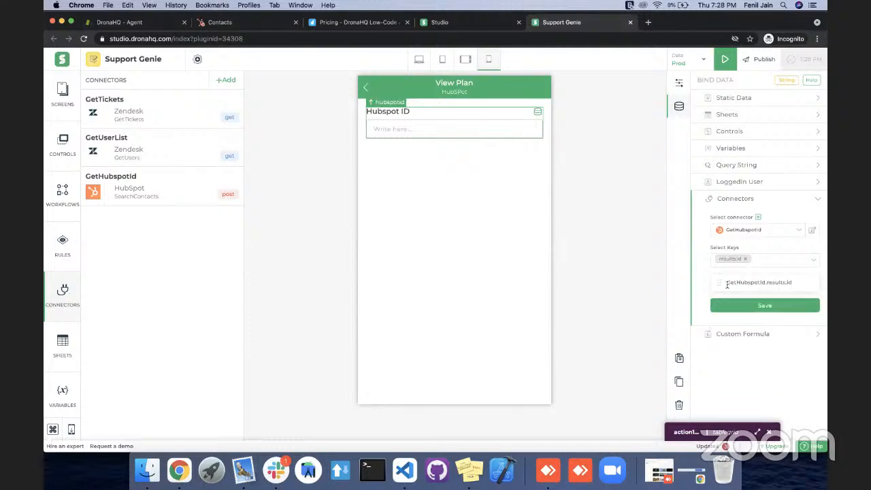
left_click(756, 308)
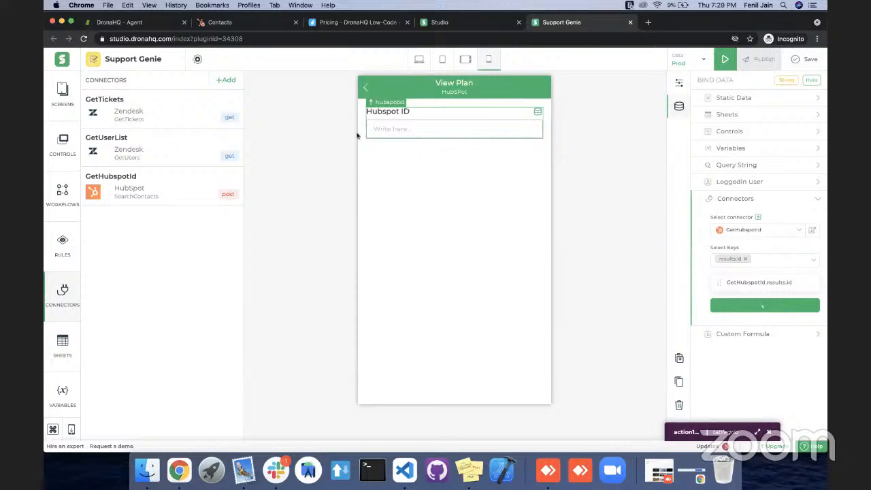
Preview the app from Screen 1, select ticket 1 and run its Get Plan action to check the Hubspot ID, then return to editing.
left_click(63, 95)
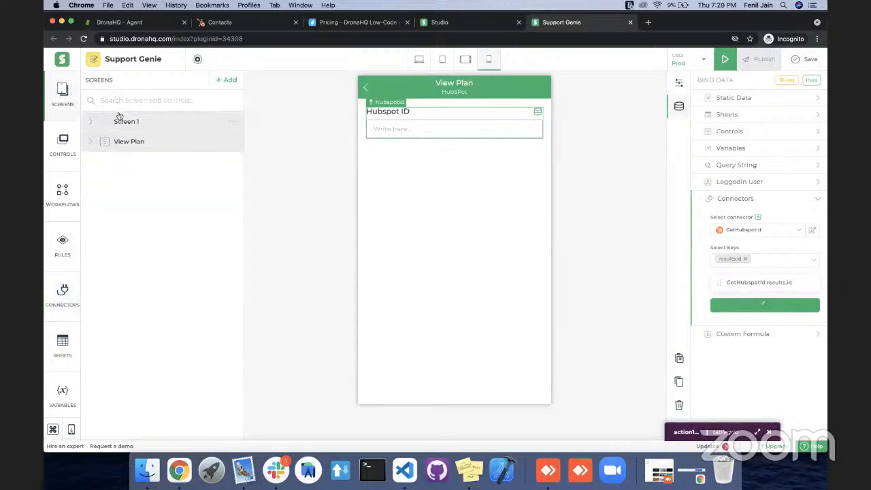
left_click(122, 121)
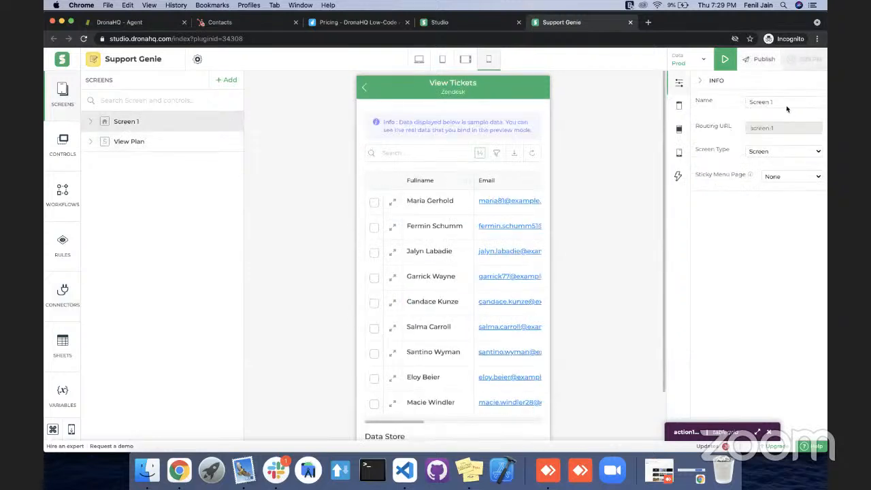
left_click(724, 65)
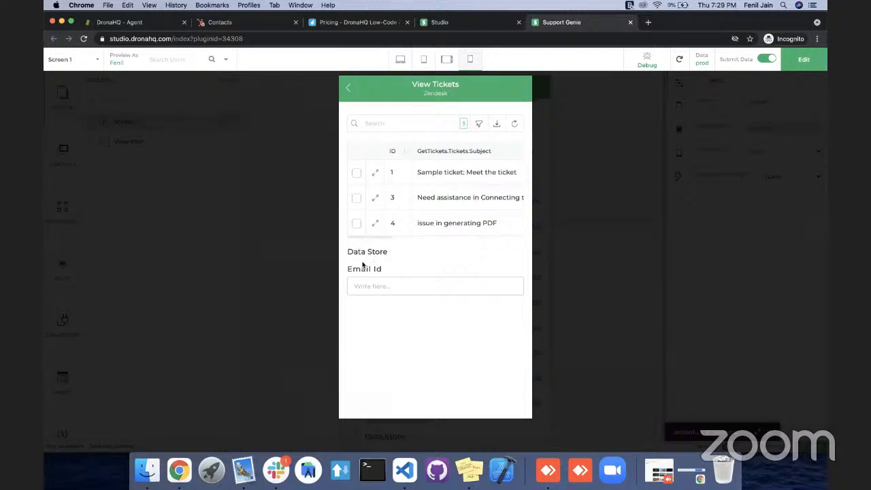
left_click(395, 174)
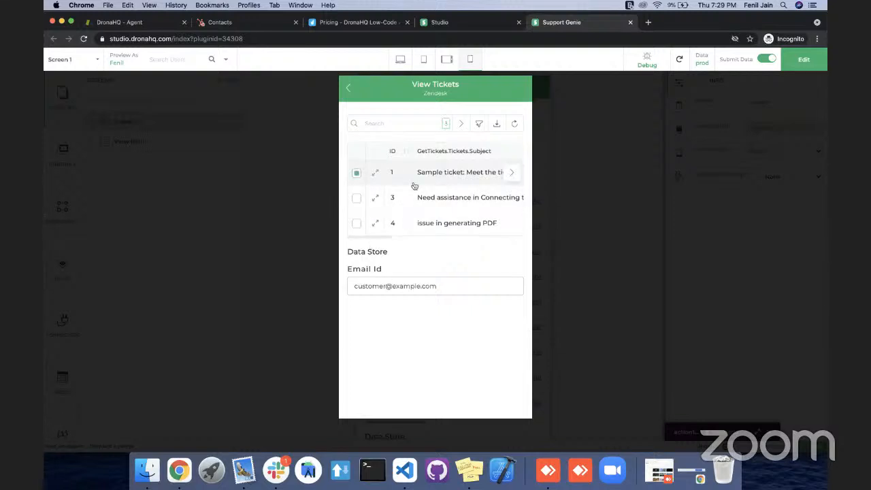
left_click(513, 174)
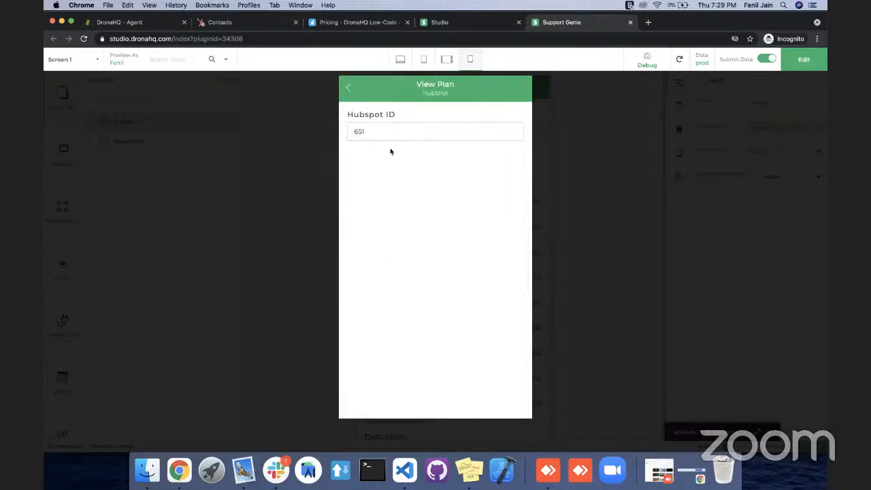
left_click(797, 68)
left_click(692, 238)
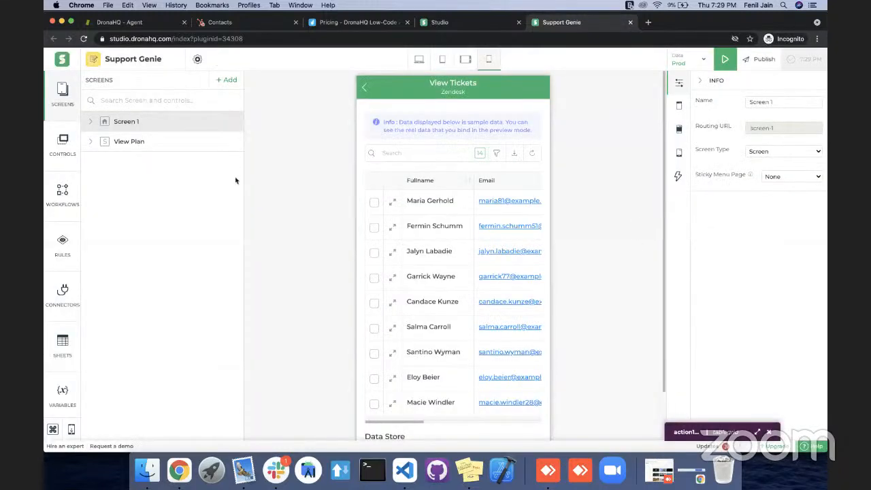
Add a Data Store control below the Hubspot ID field on the View Plan screen.
left_click(136, 141)
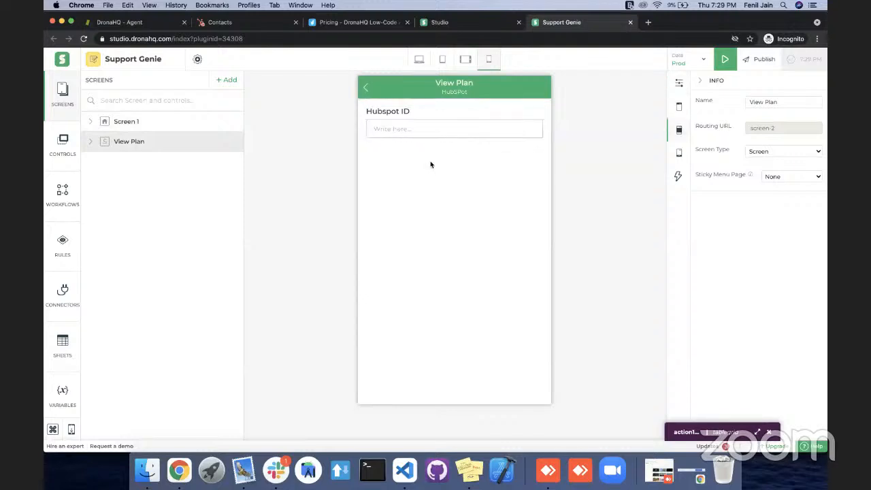
key("super+k")
type("da")
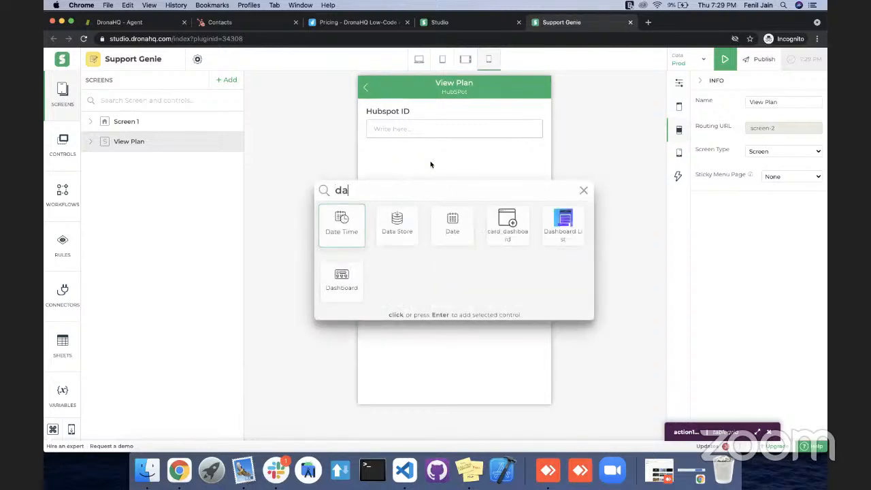
key("Right")
key("Return")
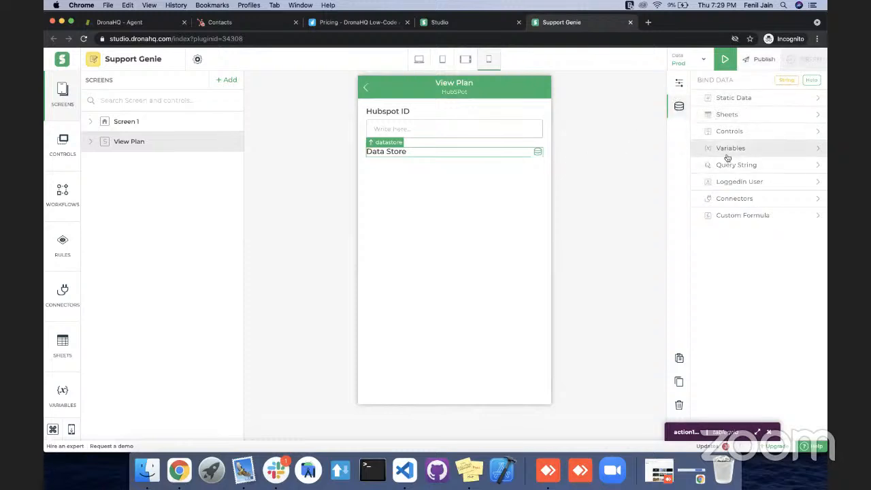
Create a connector for binding the Data Store, using HubSpot's GetDeals service with the connected DronaHQ account.
left_click(728, 198)
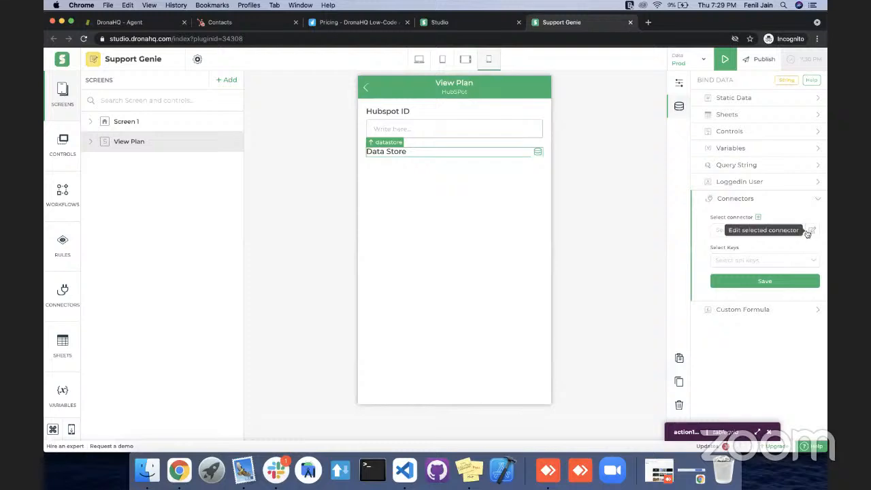
left_click(758, 218)
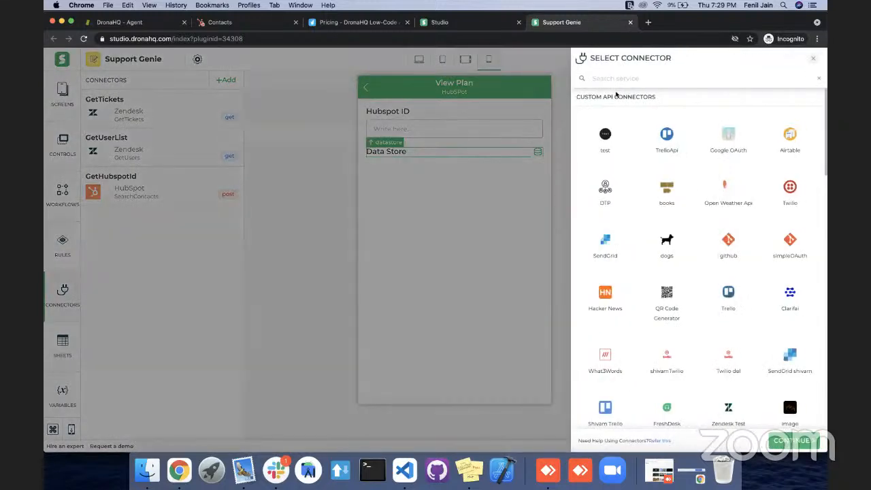
type("hub")
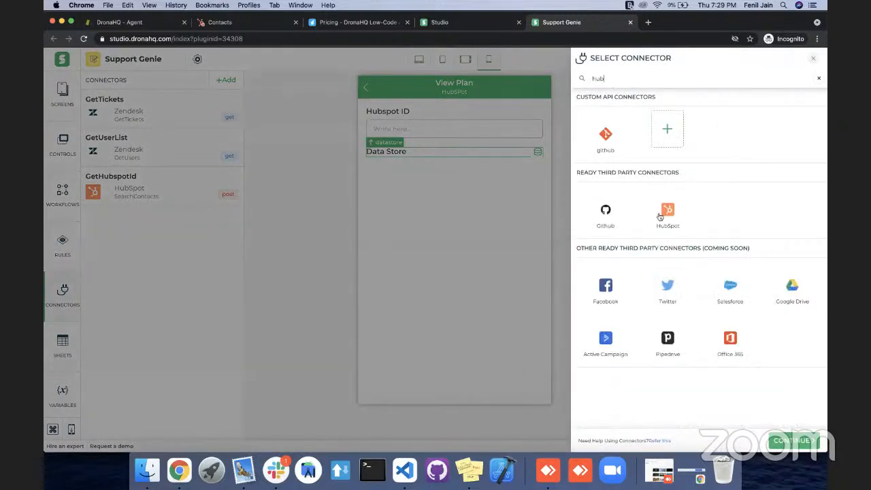
left_click(794, 442)
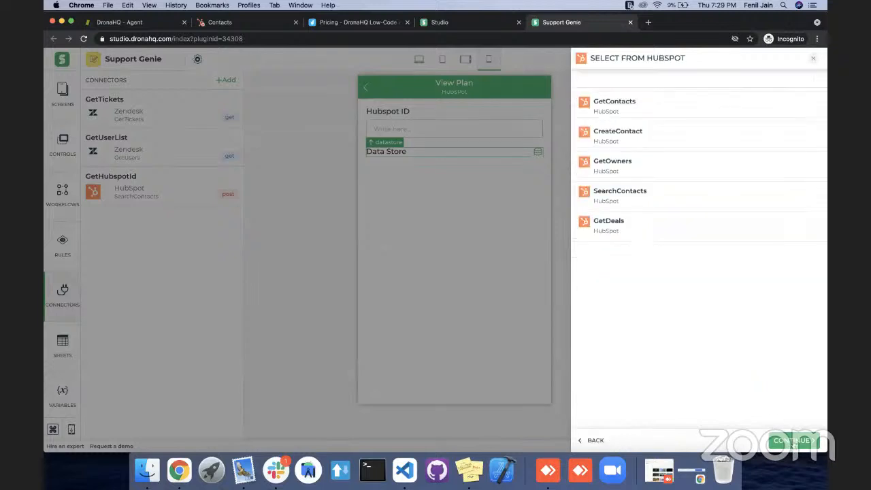
left_click(615, 229)
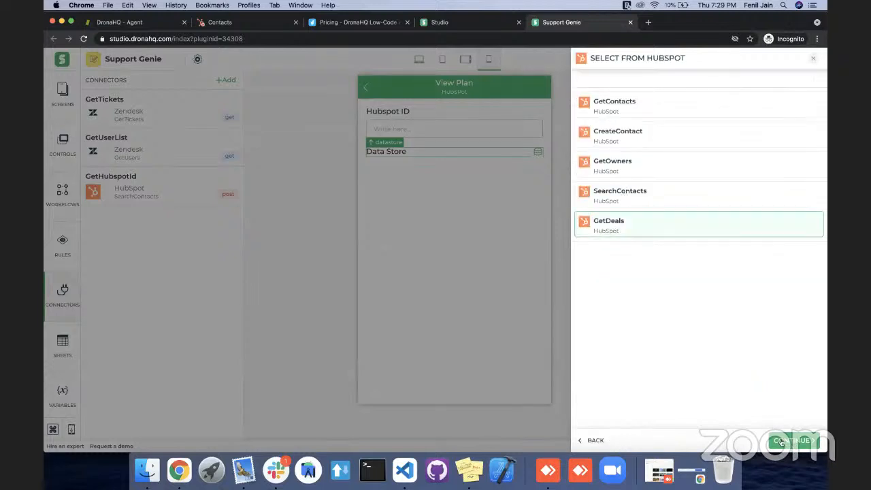
left_click(783, 443)
left_click(701, 118)
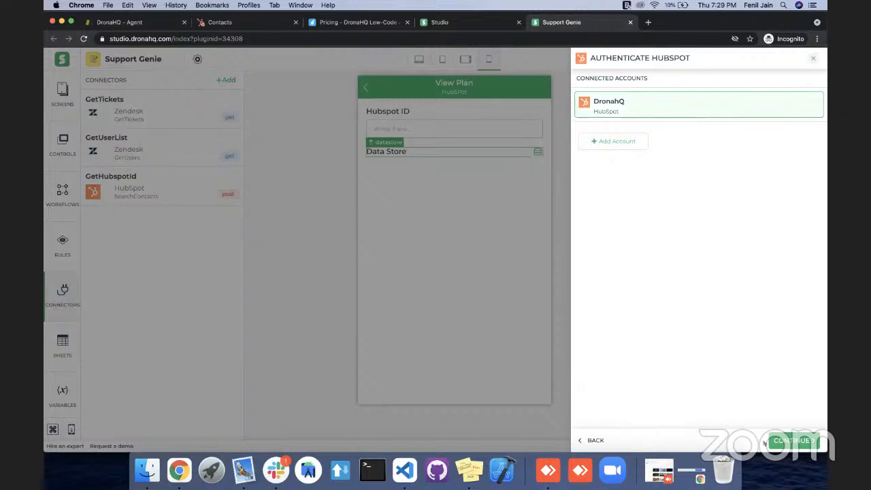
left_click(772, 445)
Name the connector GetDeals, set its limit to 100 and finish the connector.
scroll(678, 180, "down", 2)
scroll(679, 180, "up", 2)
left_click(640, 110)
type("GetDeals")
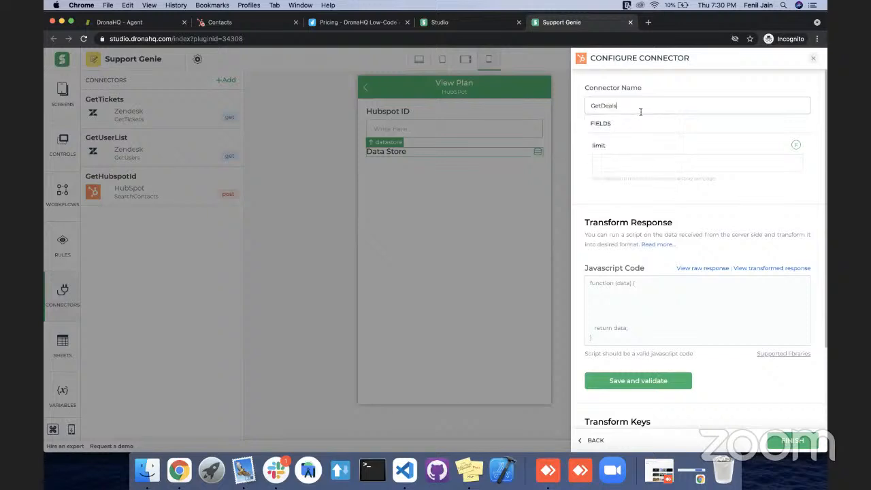
left_click(780, 158)
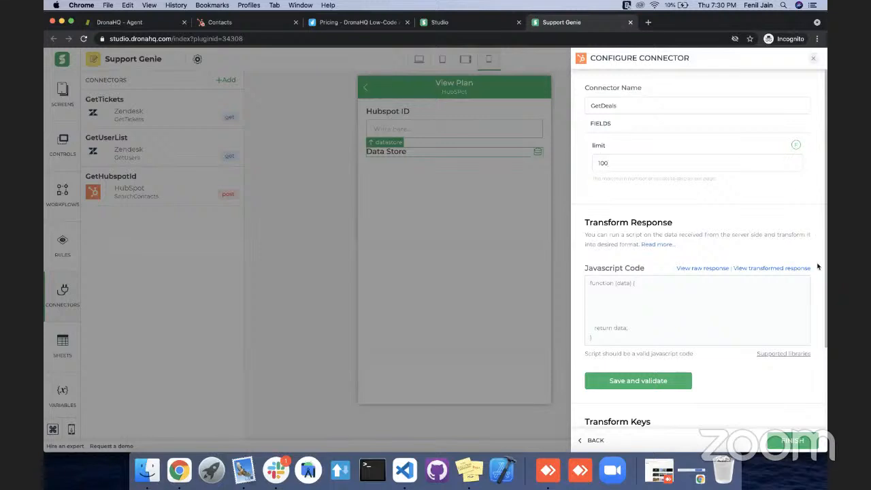
scroll(819, 267, "down", 3)
left_click(790, 442)
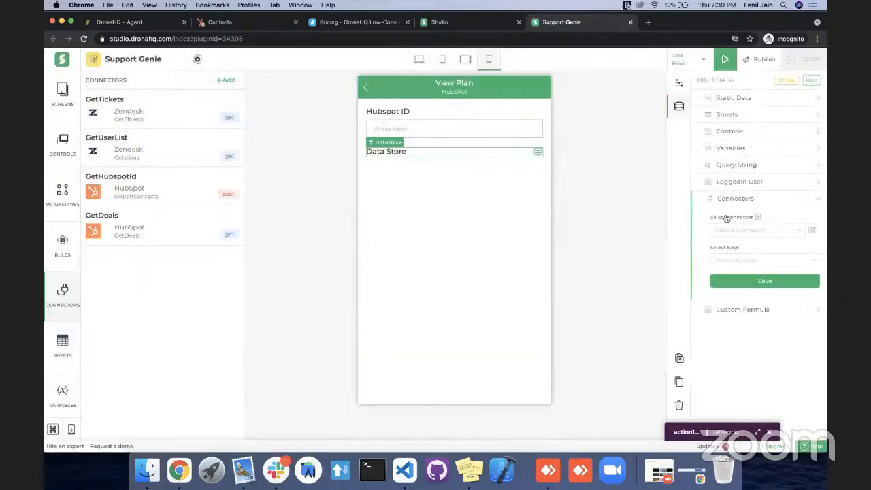
Choose the GetDeals connector for the Data Store and select its results.properties.dealname key.
left_click(751, 229)
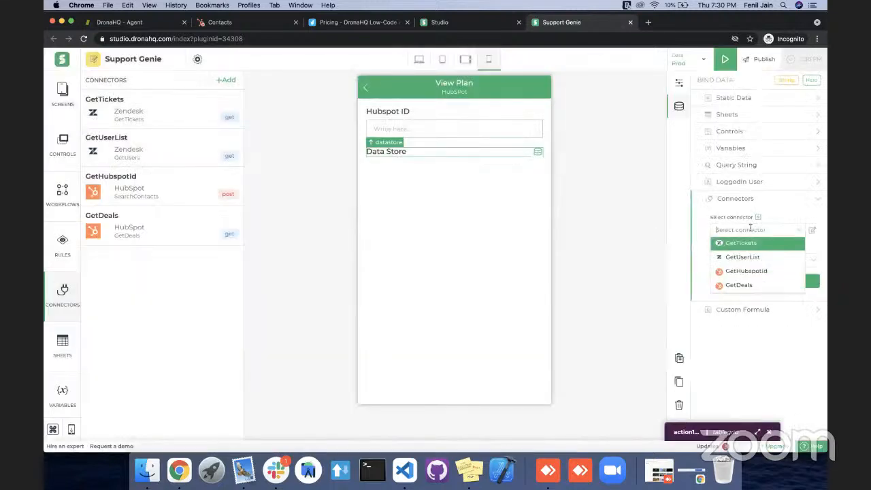
left_click(747, 285)
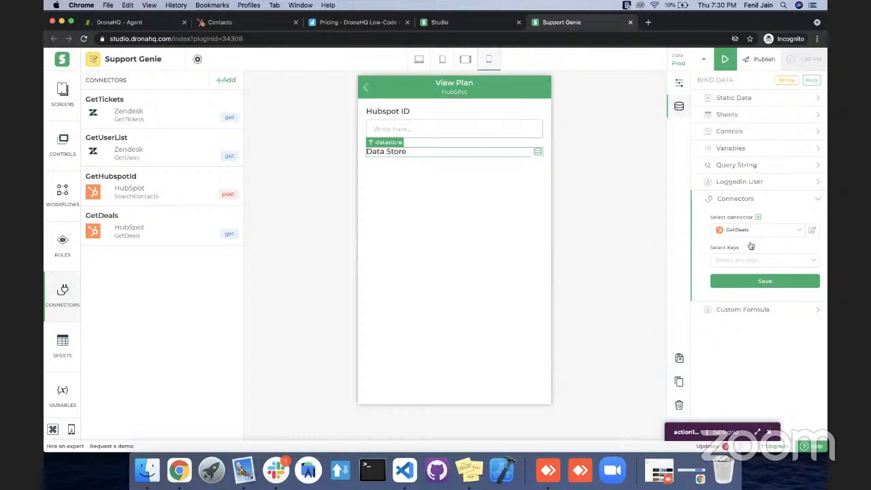
left_click(752, 261)
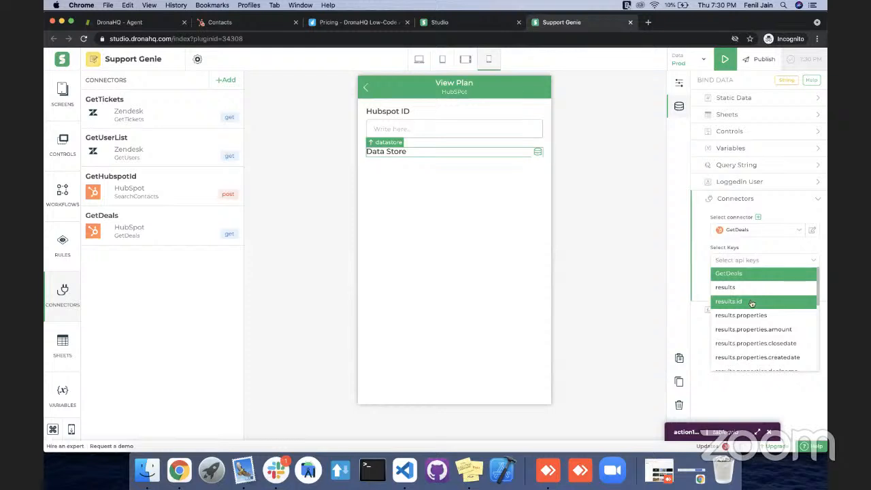
scroll(752, 302, "down", 2)
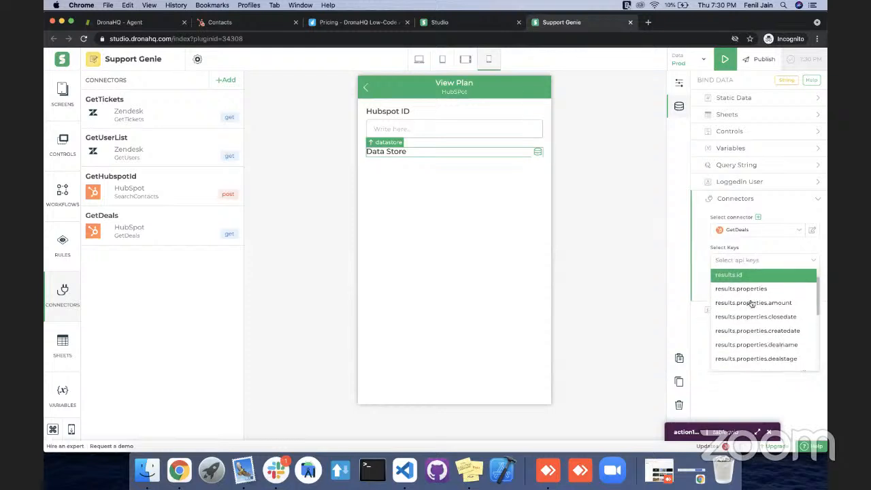
scroll(752, 303, "down", 1)
scroll(753, 305, "up", 1)
scroll(753, 304, "down", 1)
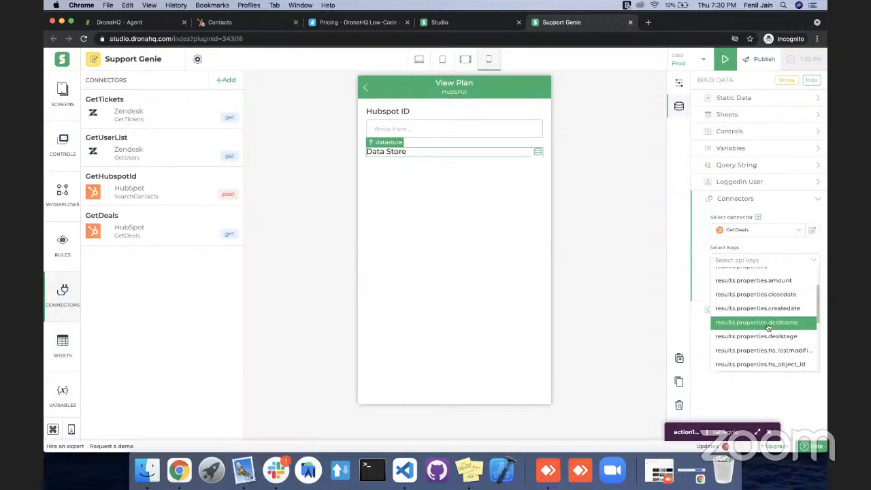
left_click(768, 326)
Add the results.associations.contacts.results.id key to the Data Store binding, leaving out the contacts results and type keys, and save the binding.
scroll(768, 327, "down", 5)
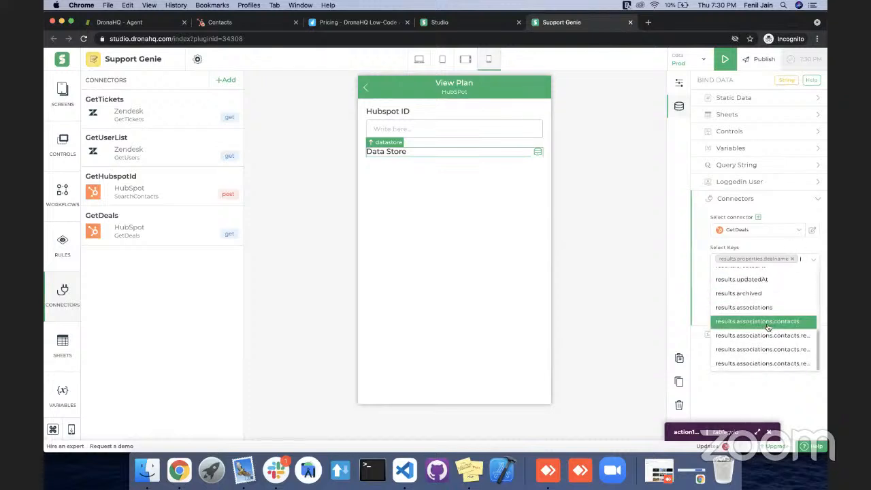
left_click(776, 361)
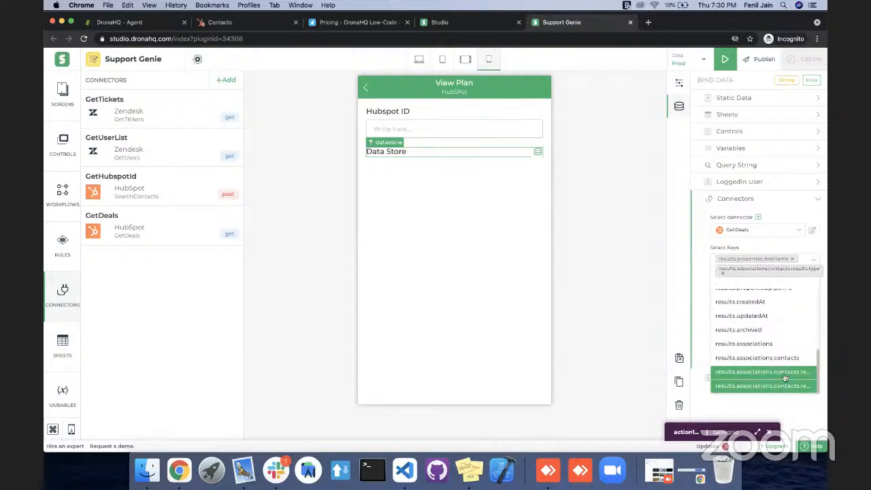
left_click(785, 377)
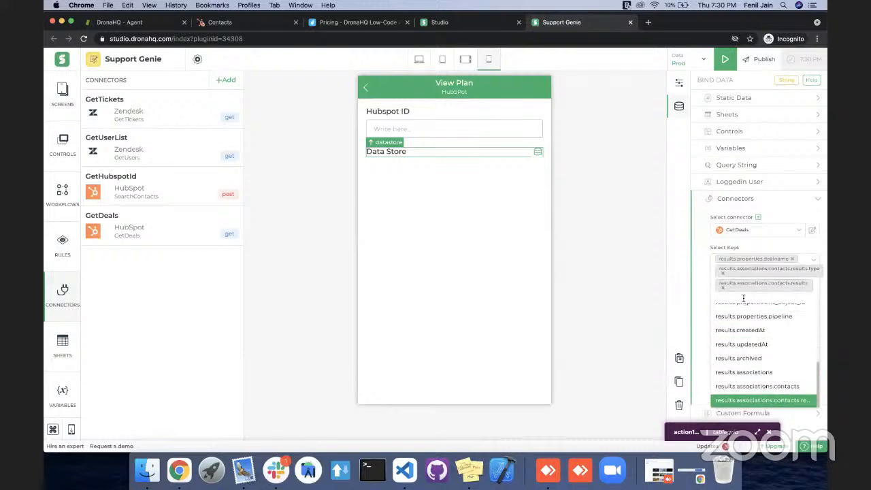
left_click(764, 405)
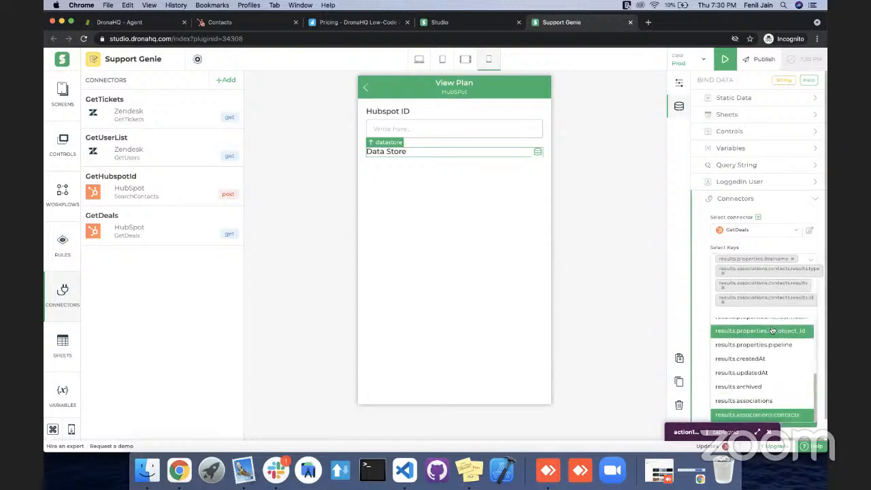
left_click(724, 275)
left_click(723, 274)
left_click(703, 318)
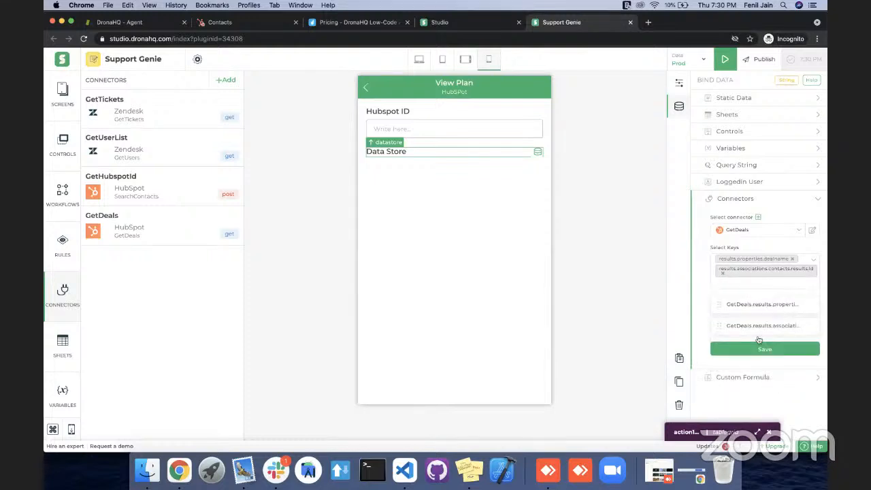
Enable All Rows in the Data Store's properties and close the leftover action formula window.
left_click(679, 83)
scroll(759, 263, "down", 1)
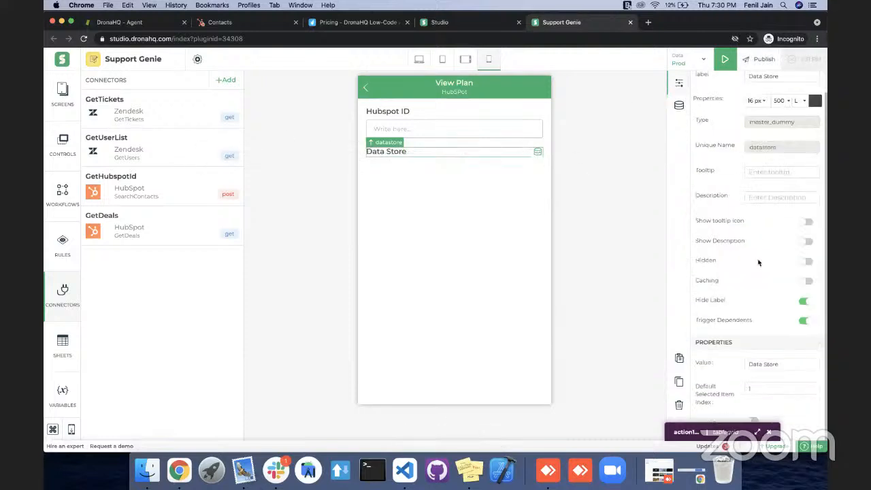
left_click(770, 433)
left_click(750, 423)
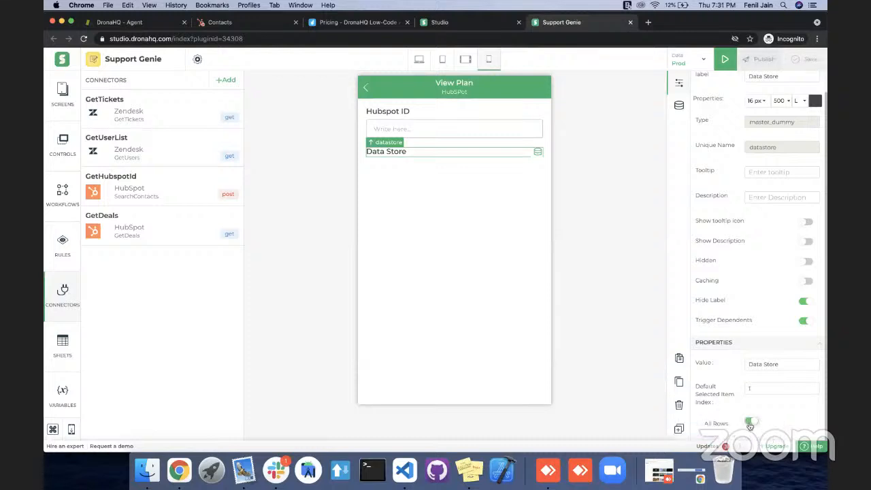
Add a Text control below the Data Store on the View Plan screen.
left_click(449, 217)
key("space")
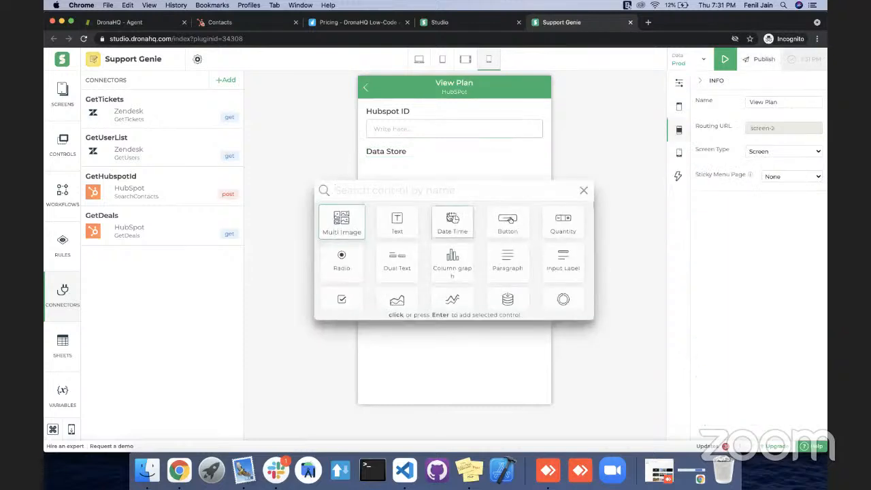
type("te")
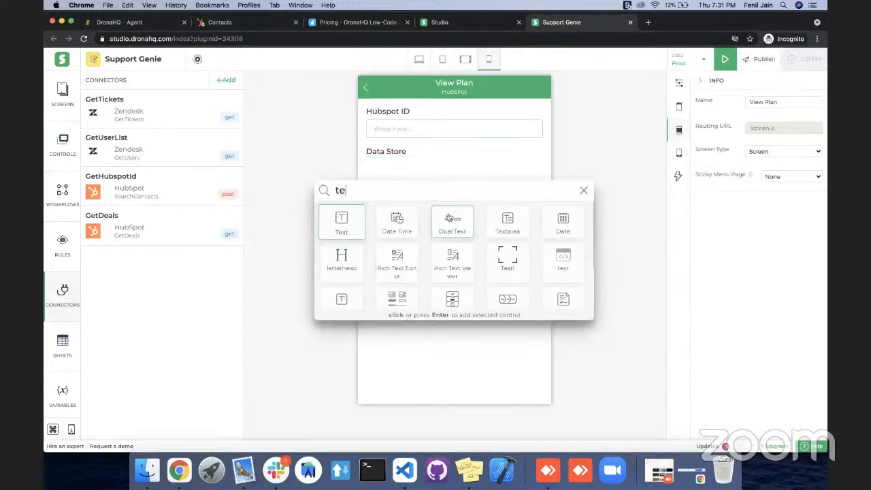
key("Return")
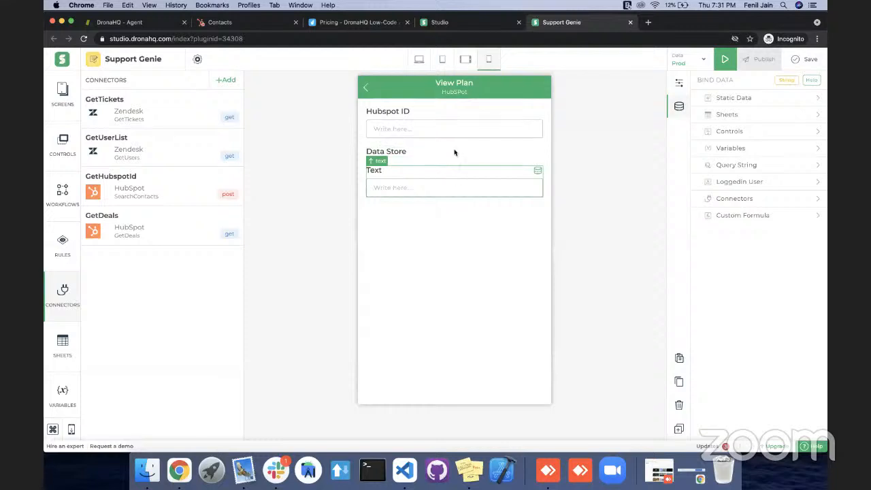
Start a FILTER formula for the Text control with datastore.results.properties.dealname as its first argument.
left_click(479, 175)
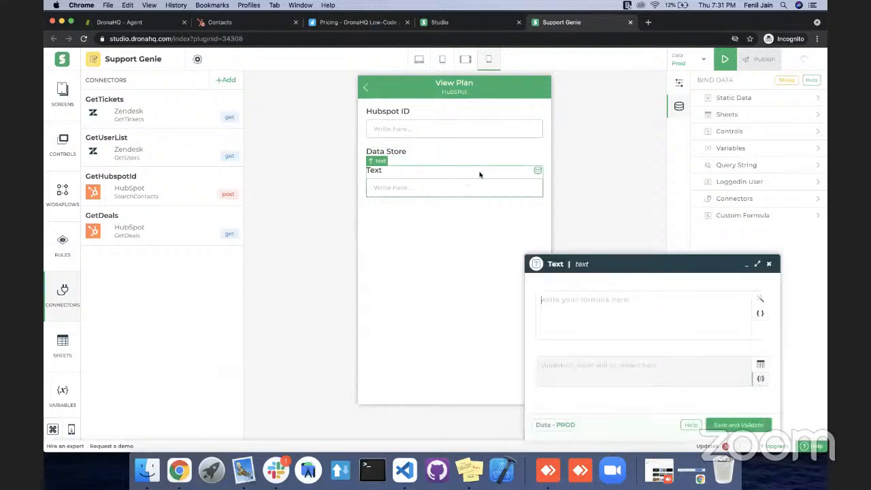
type("FILTER()")
key("Return")
type("da")
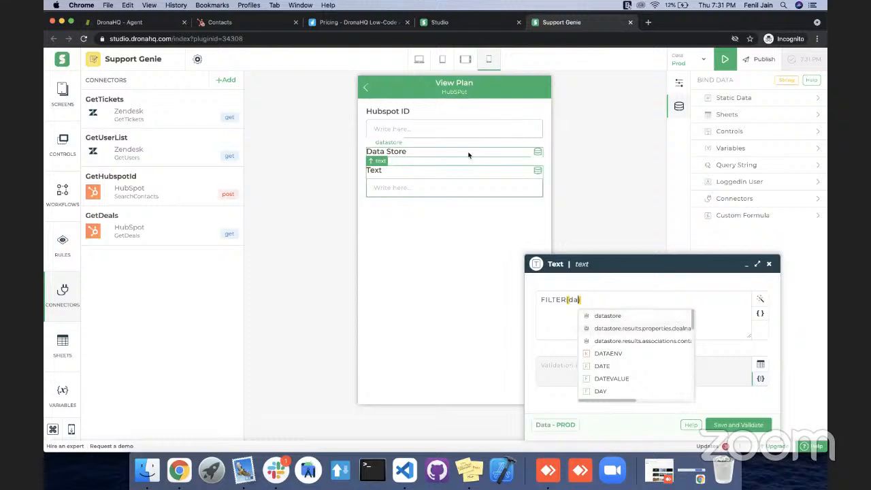
key("Down")
key("Return")
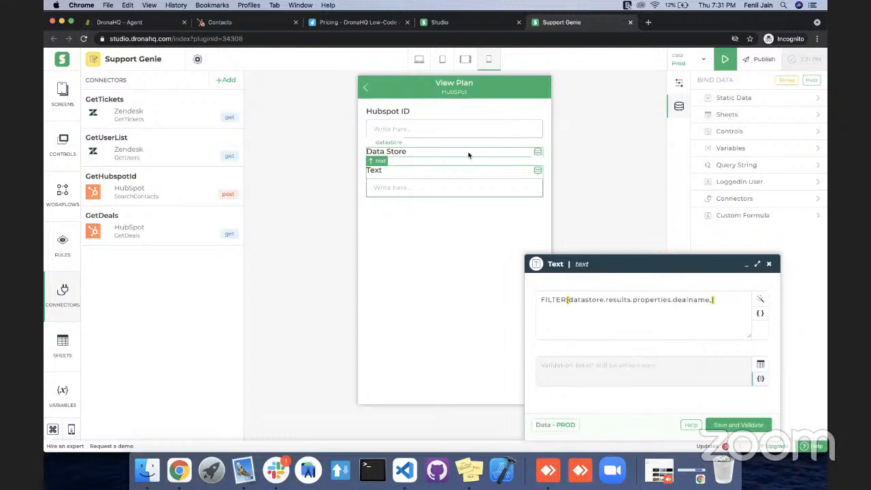
Complete the FILTER formula with the condition datastore.results.associations.contacts.results.id = hubspotid, and save and validate it.
type(",data")
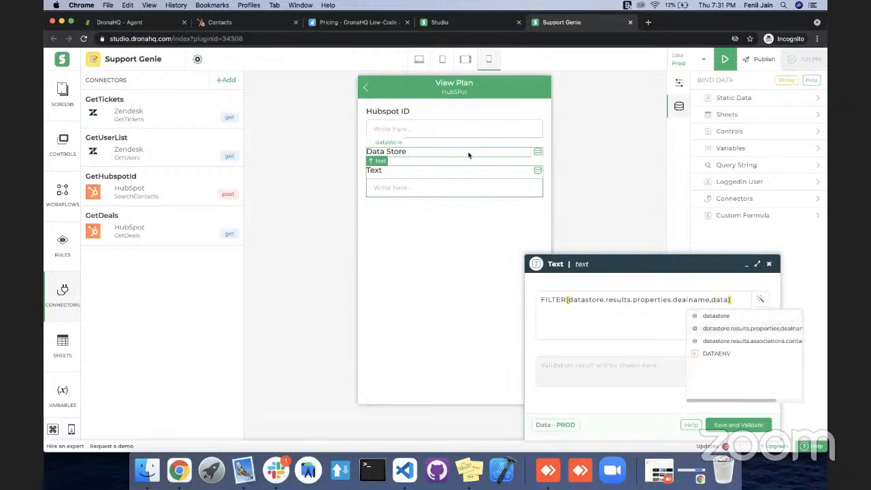
key("Down")
key("Down")
key("Return")
type("= ")
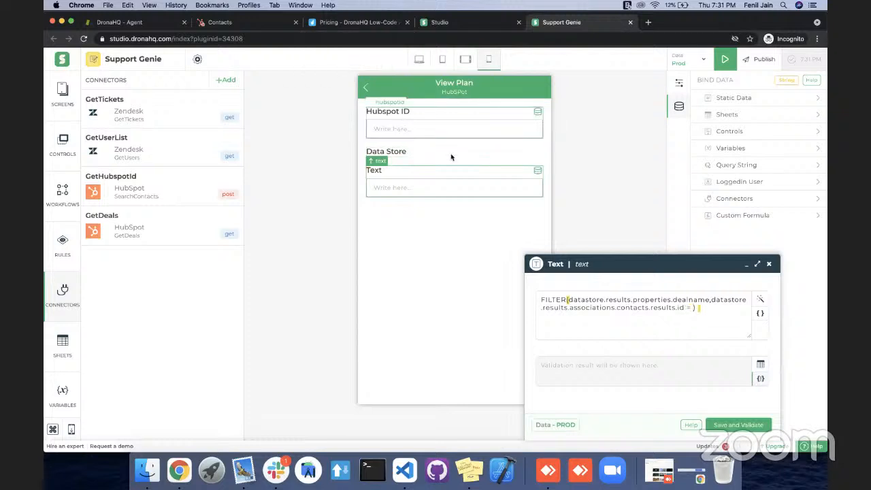
type("hub")
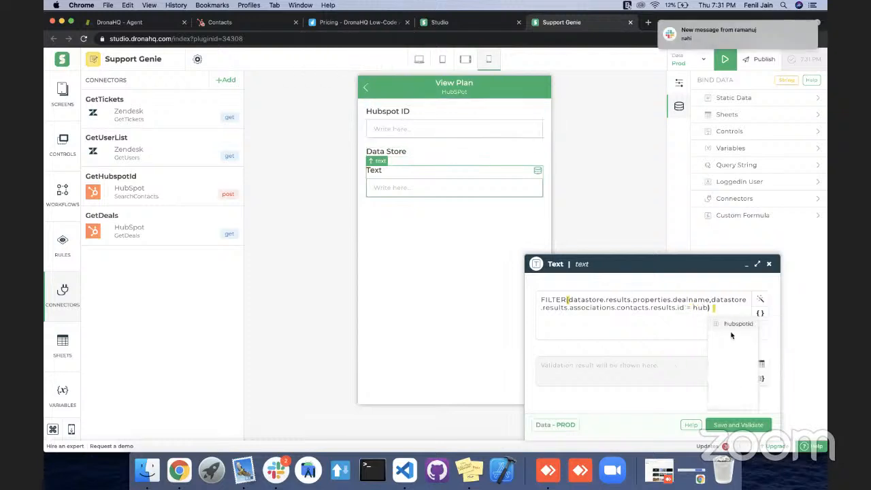
left_click(734, 324)
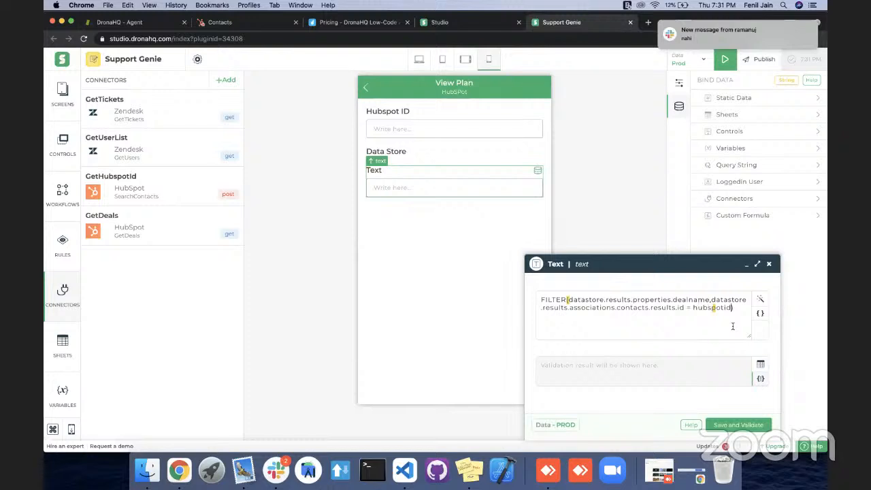
left_click(719, 430)
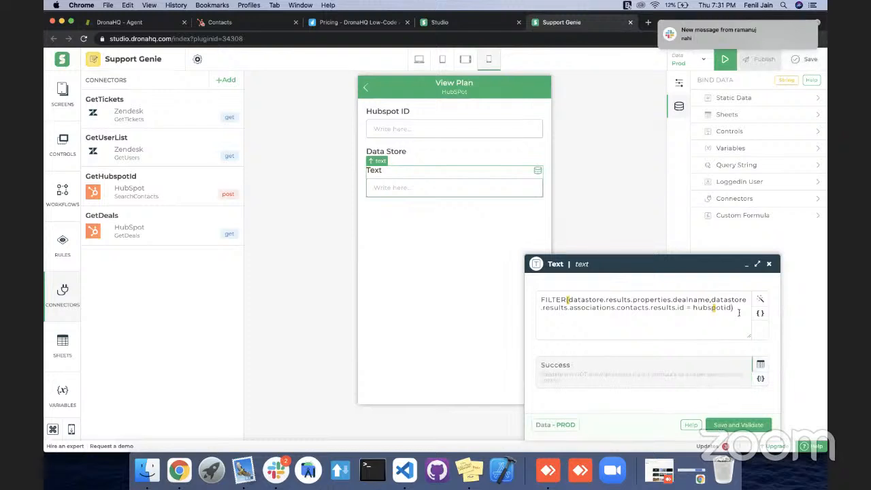
Save the app with the finished Text formula and start a preview from Screen 1.
left_click(768, 264)
left_click(799, 62)
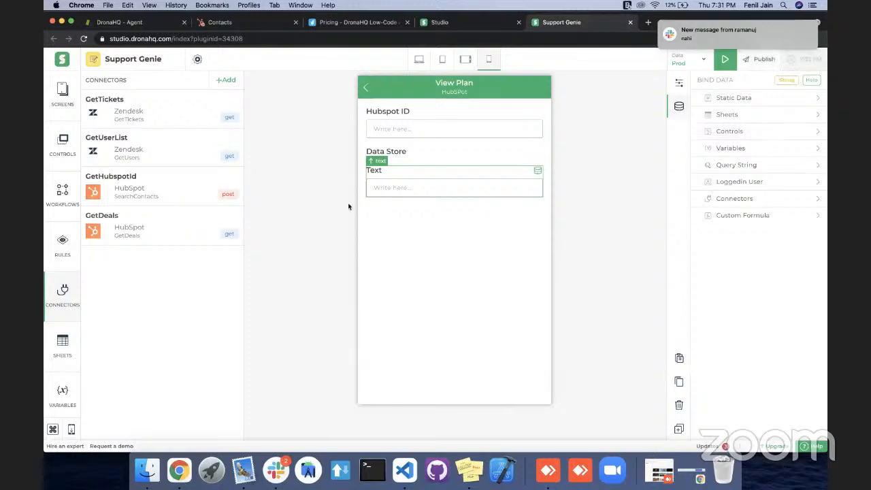
left_click(71, 91)
left_click(156, 129)
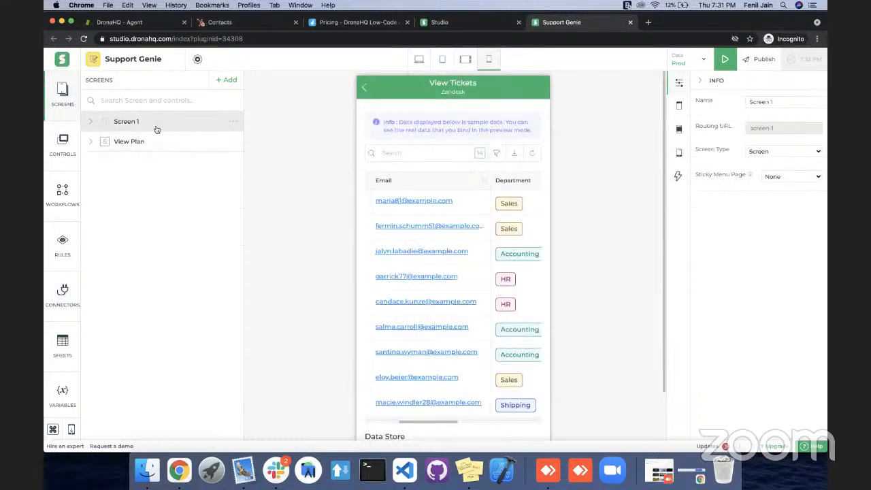
left_click(725, 58)
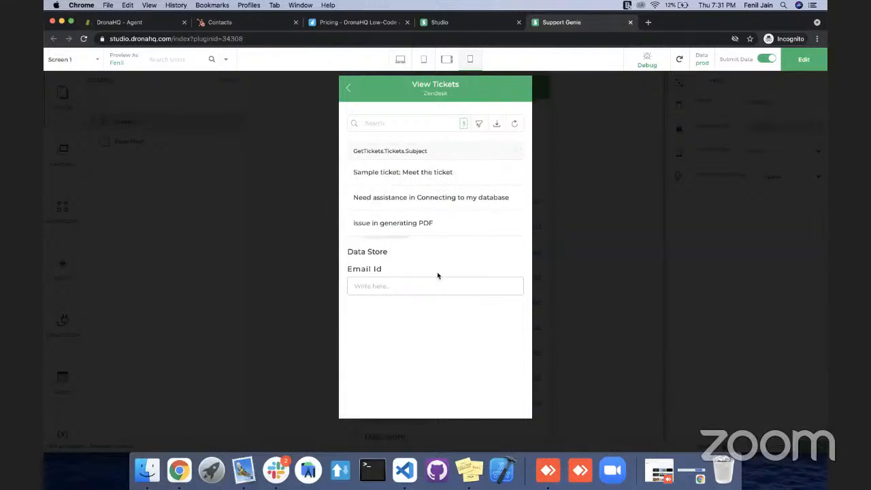
Run Get Plan for tickets 1 and 4 in the preview to check the plan text, and return to editing.
mouse_move(514, 174)
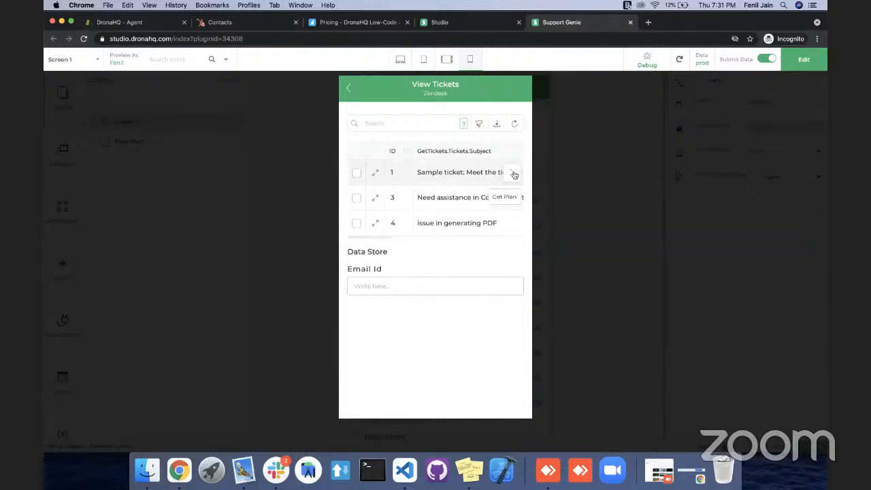
left_click(515, 174)
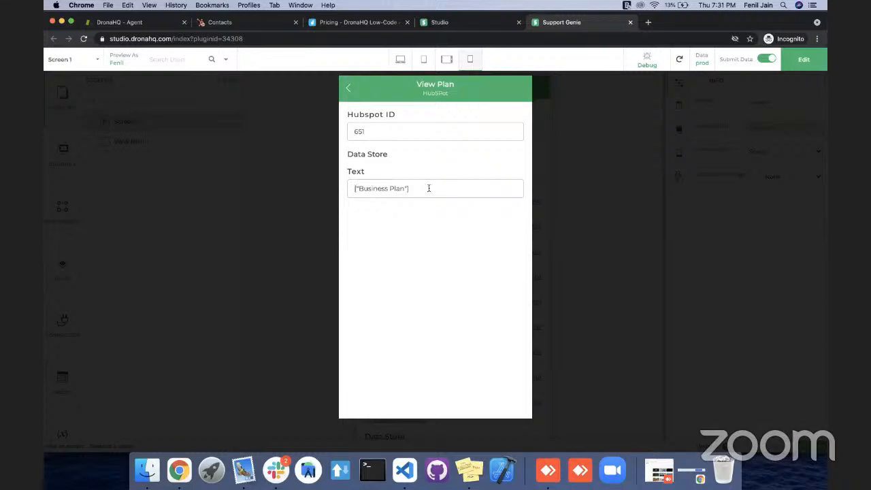
left_click(349, 89)
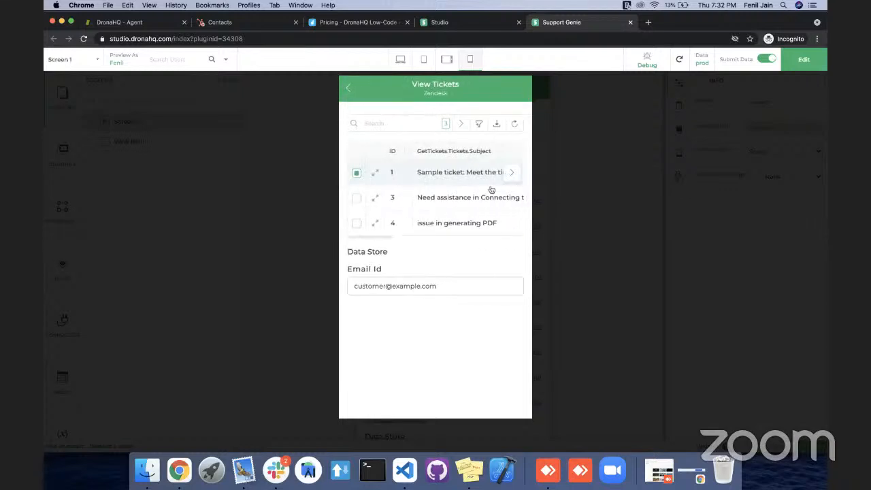
left_click(510, 222)
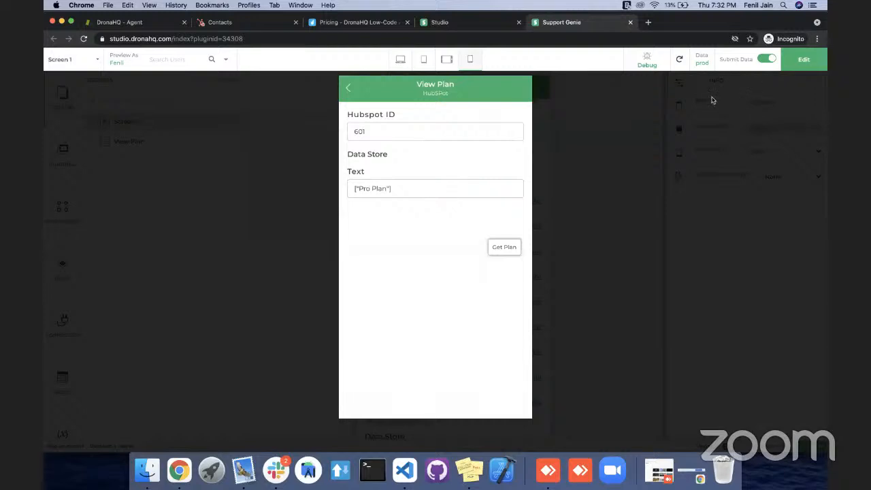
left_click(407, 191)
left_click(803, 65)
left_click(701, 244)
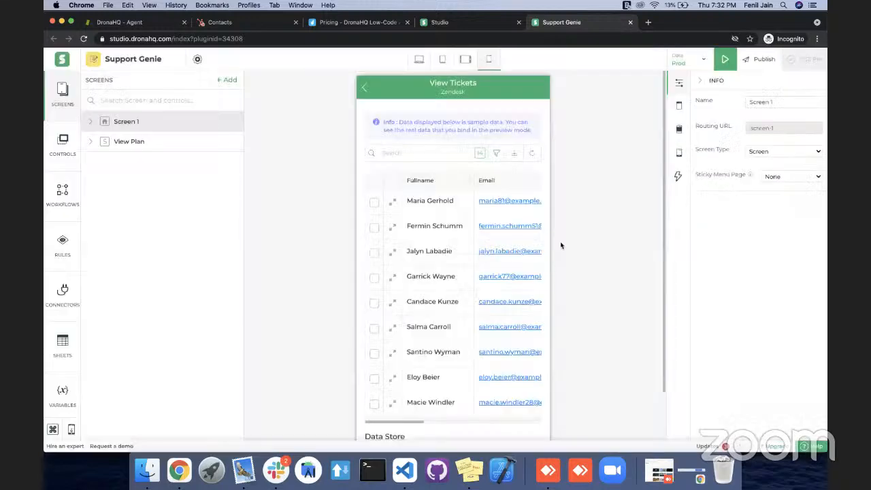
Disable Show Raw Data for the Text control on the View Plan screen and save the app.
left_click(179, 145)
left_click(477, 186)
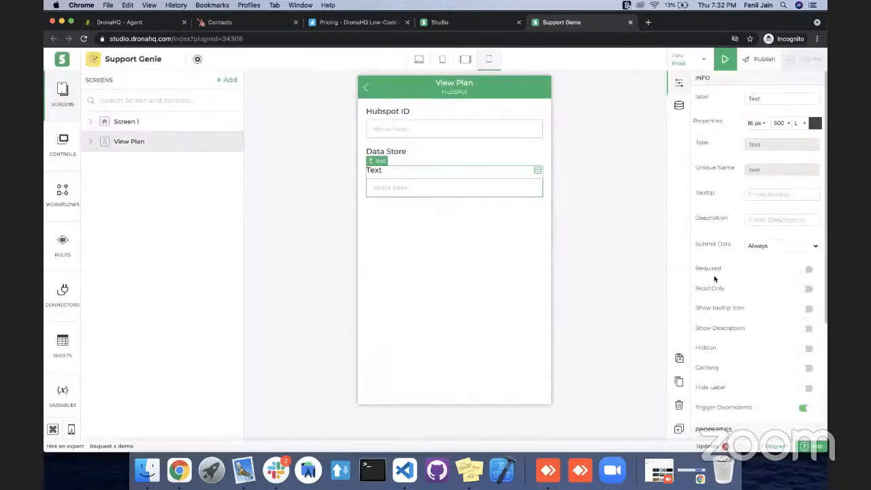
scroll(702, 356, "down", 5)
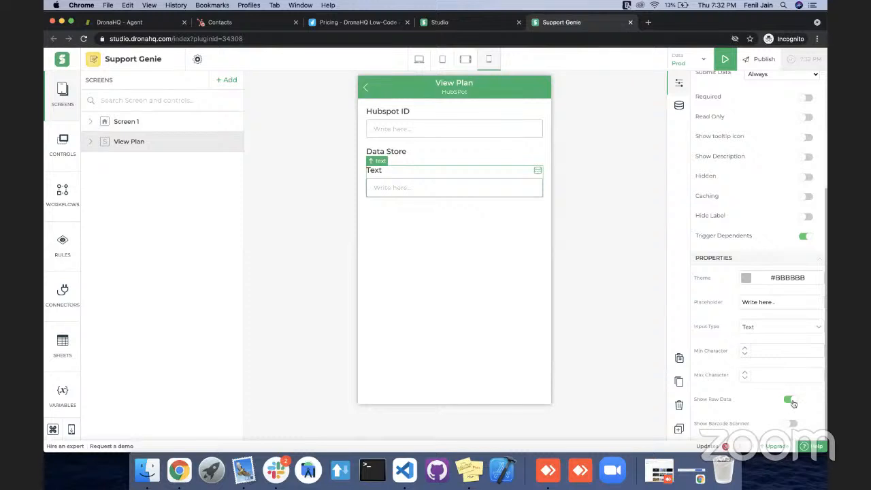
left_click(804, 65)
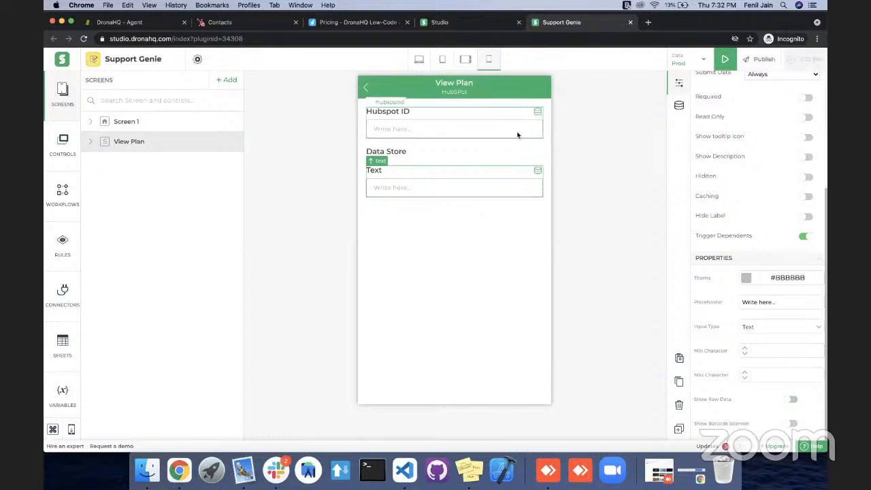
Make the Hubspot ID control read-only and hide the Data Store on the View Plan screen.
left_click(492, 136)
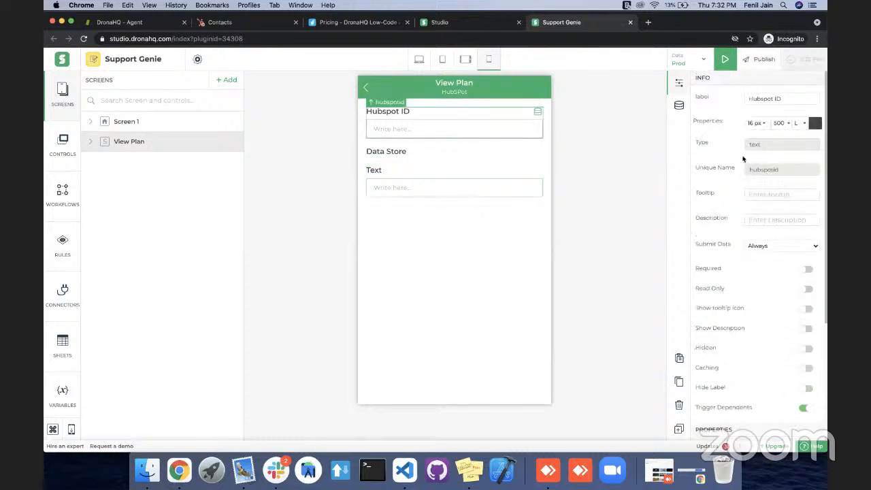
scroll(731, 254, "down", 1)
scroll(735, 255, "down", 3)
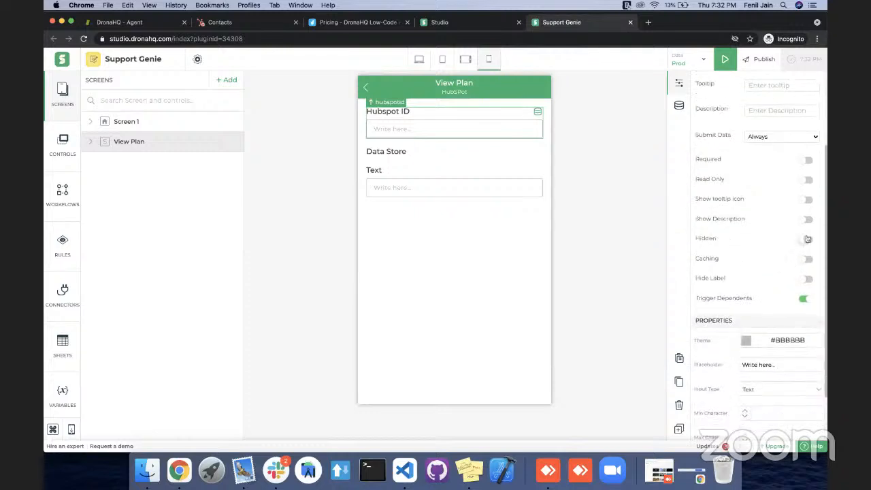
left_click(807, 180)
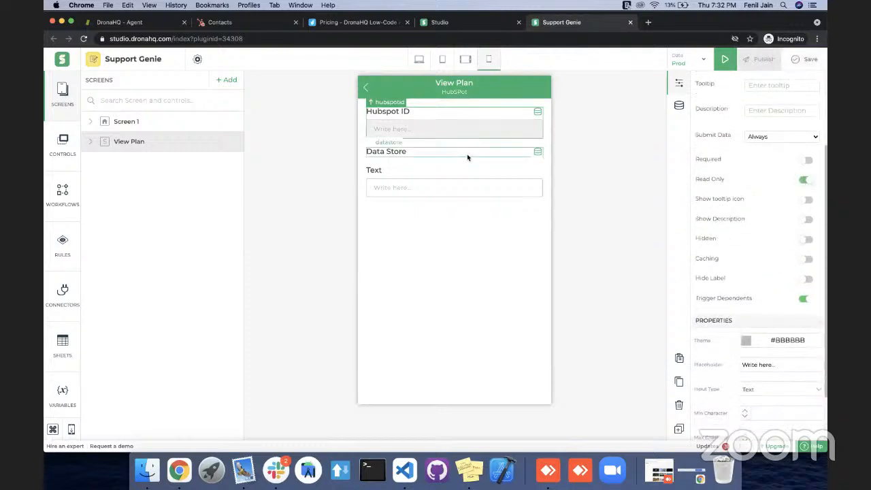
left_click(468, 157)
left_click(806, 285)
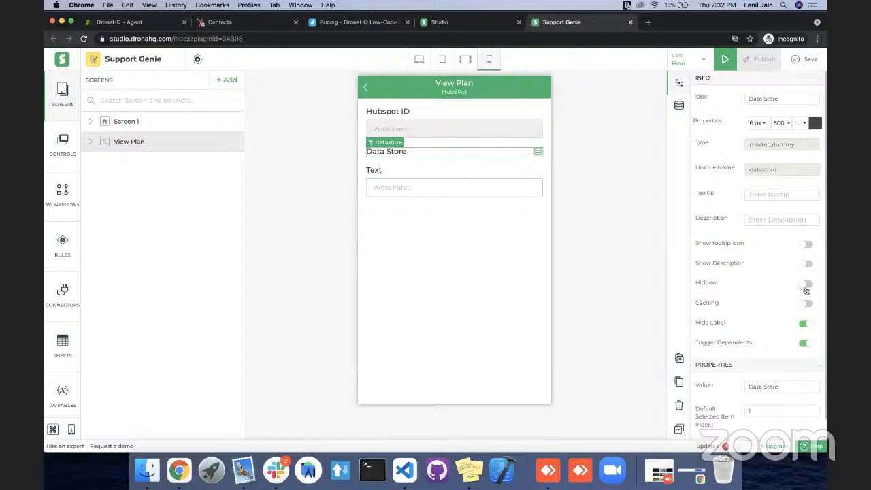
Hide the userlist Data Store below the ticket table on Screen 1.
left_click(177, 121)
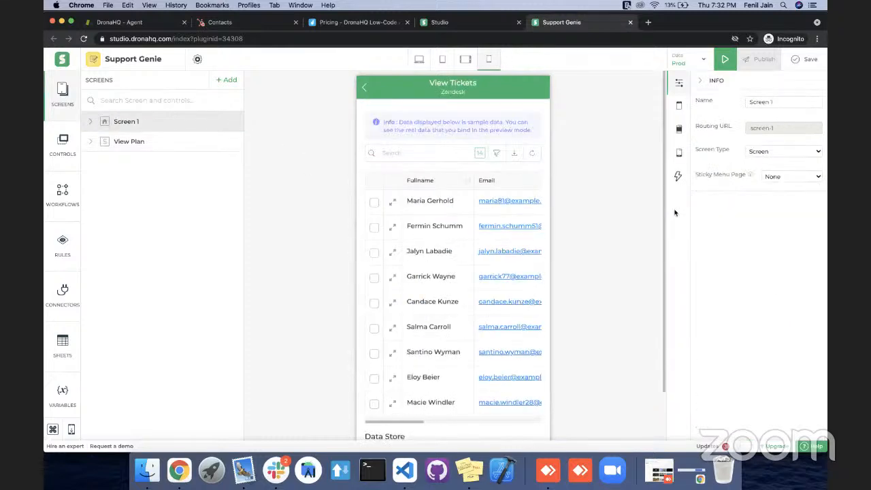
scroll(483, 251, "down", 5)
scroll(465, 325, "down", 2)
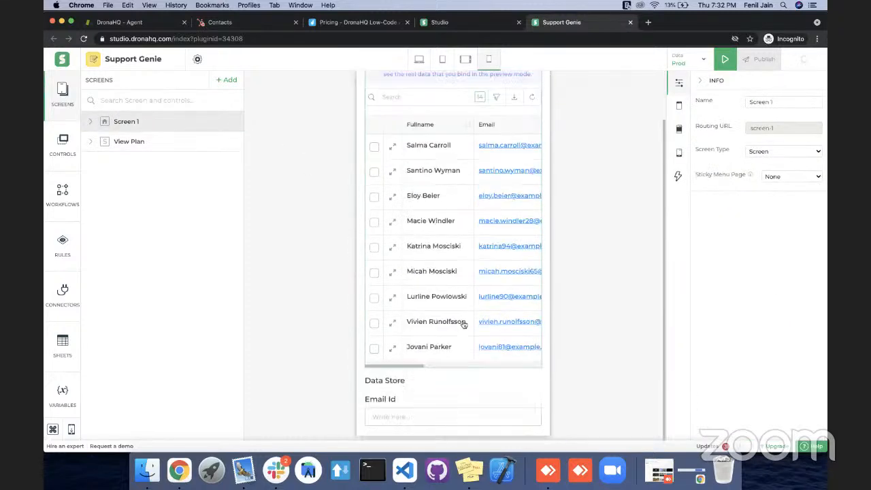
left_click(448, 382)
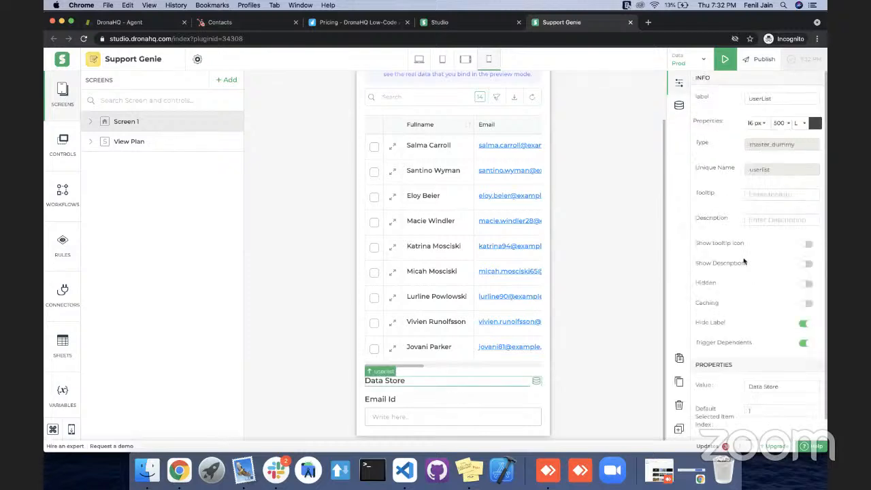
scroll(744, 263, "down", 1)
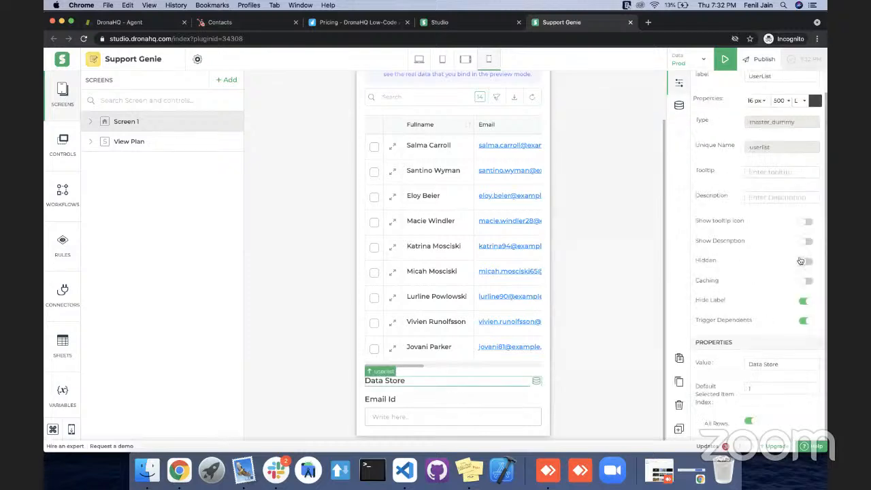
left_click(804, 262)
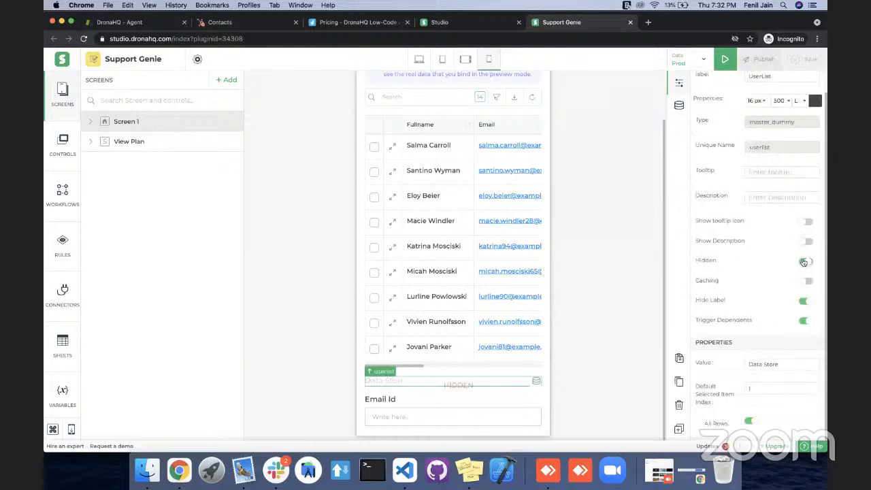
Set the Email Id control on Screen 1 to Read Only and Hidden.
left_click(462, 422)
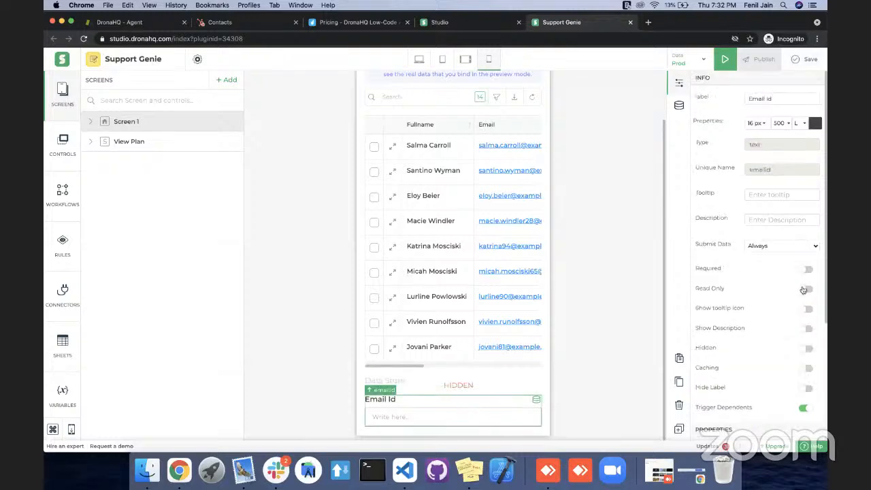
left_click(802, 289)
left_click(804, 348)
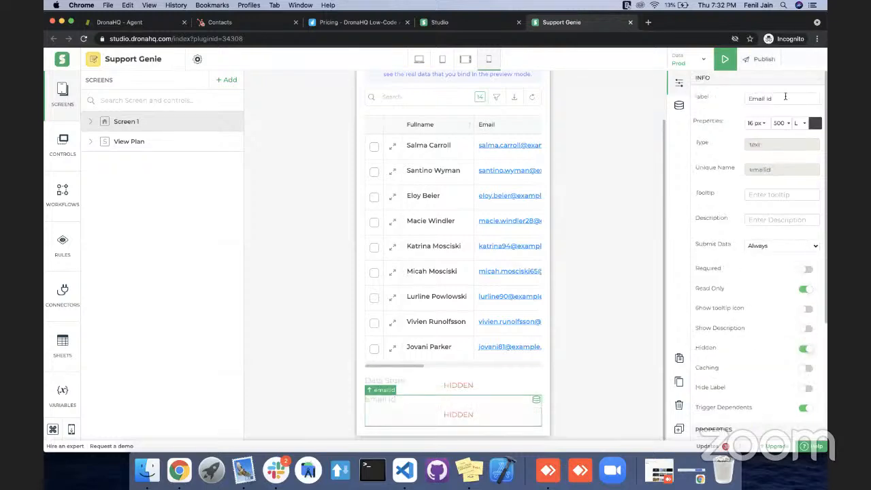
Preview the app in desktop layout, check Get Plan for ticket 1, and return to editing.
left_click(726, 62)
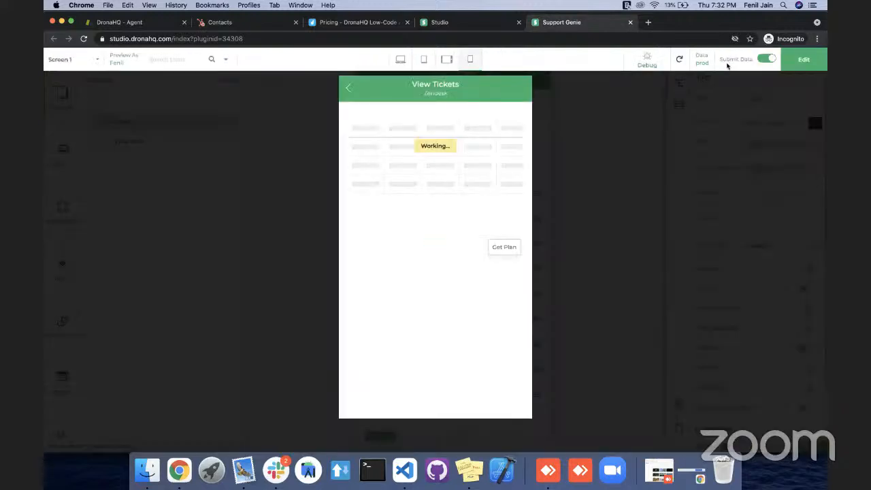
left_click(400, 60)
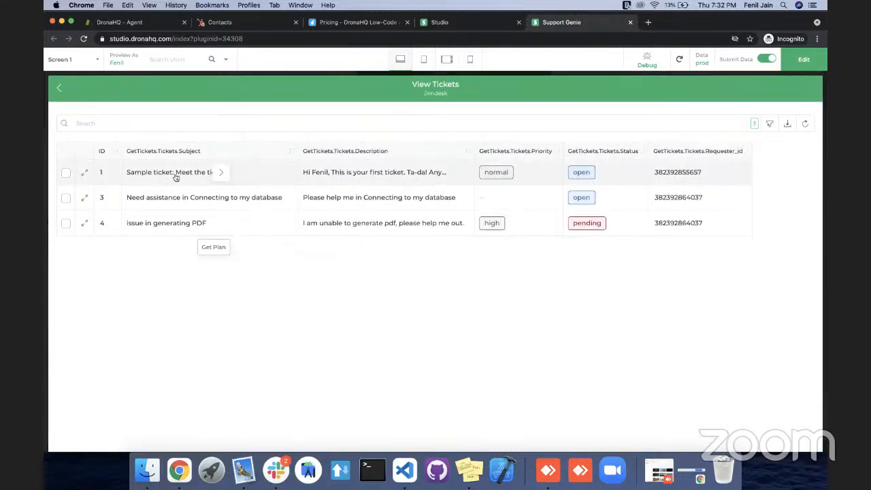
left_click(221, 180)
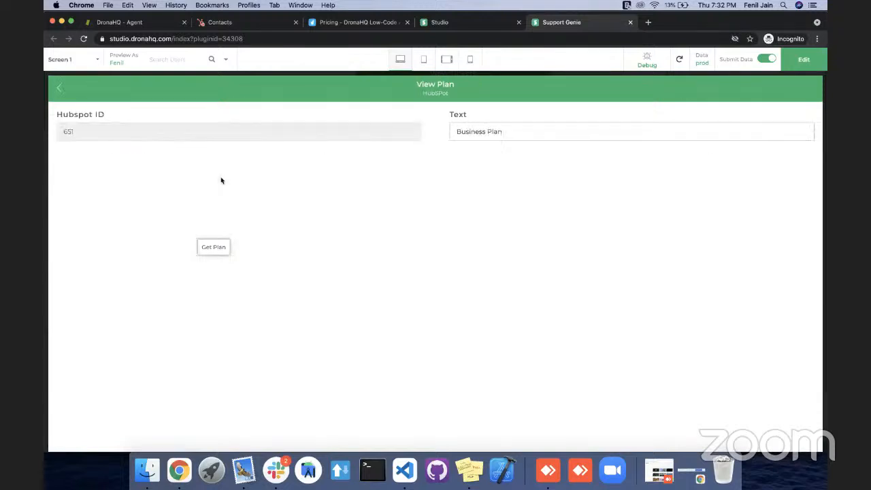
left_click(472, 130)
left_click(800, 58)
left_click(691, 238)
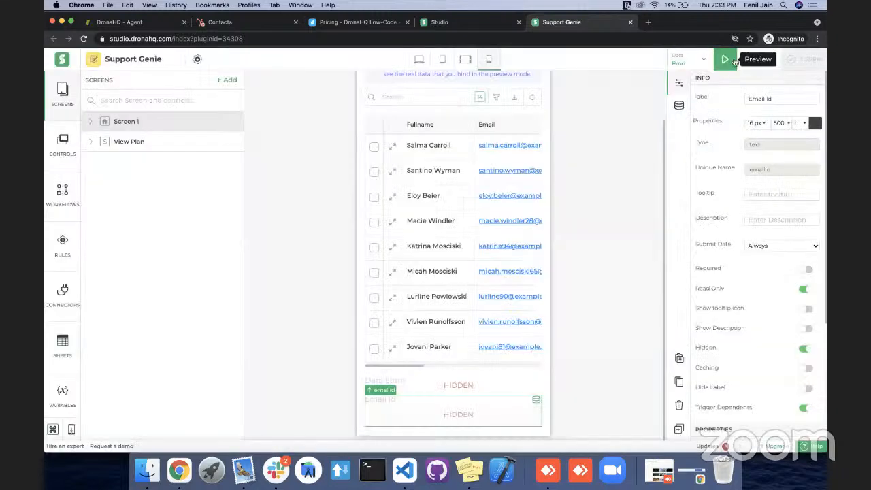
Publish the app as version 0.0.1 with the release notes "Get deals for Customer" and dismiss the follow-up message.
left_click(746, 62)
left_click(685, 102)
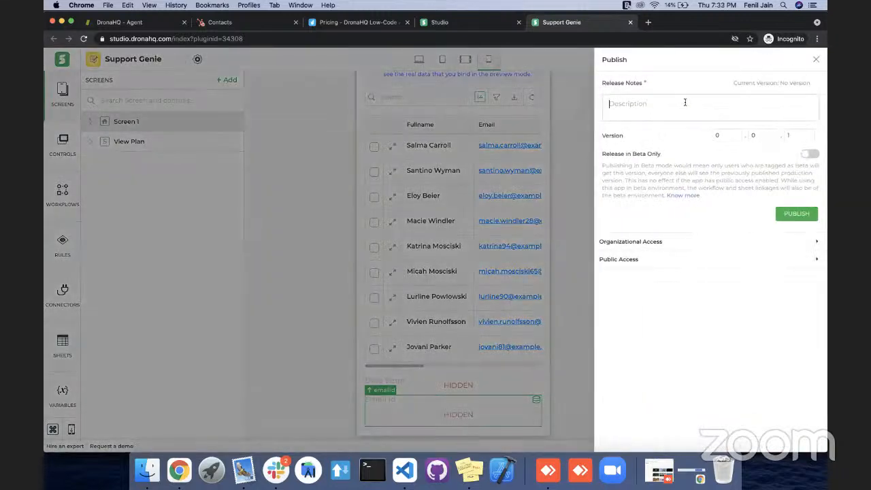
type("C")
type("et deals for Customer")
left_click(797, 215)
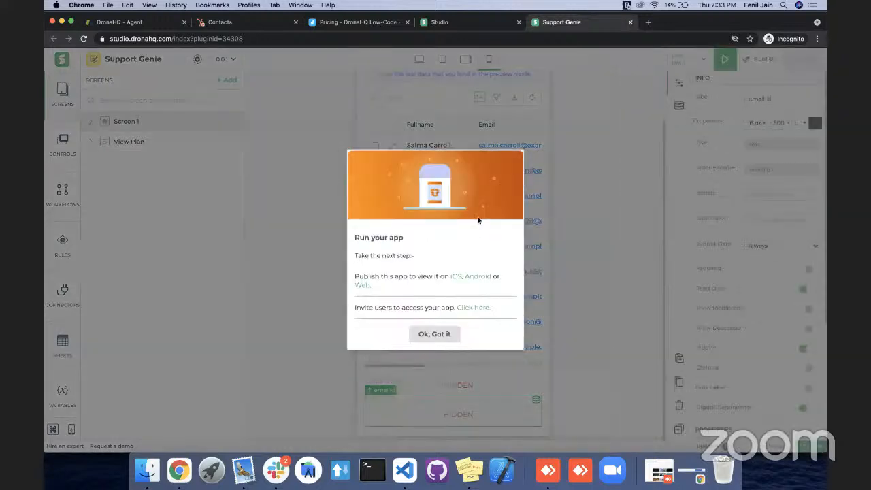
left_click(430, 334)
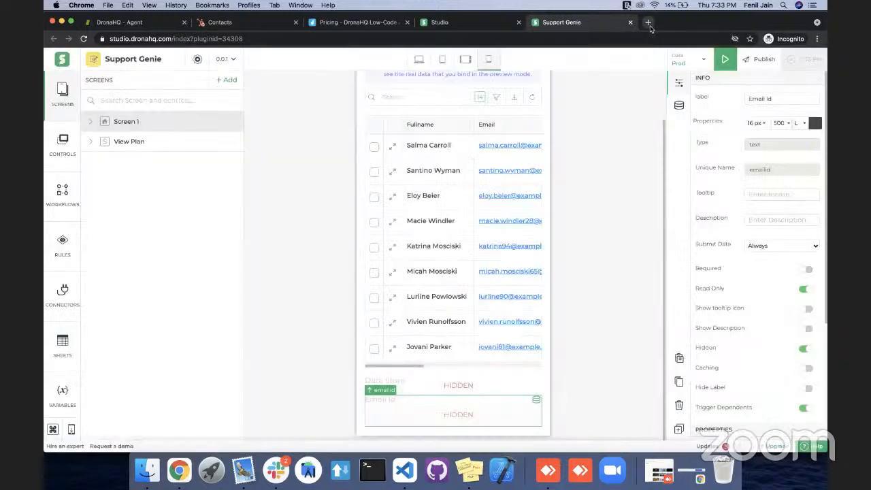
Open web.dronahq.com in a new browser tab and submit the account e-mail with the terms accepted.
left_click(649, 23)
type("we")
key("Return")
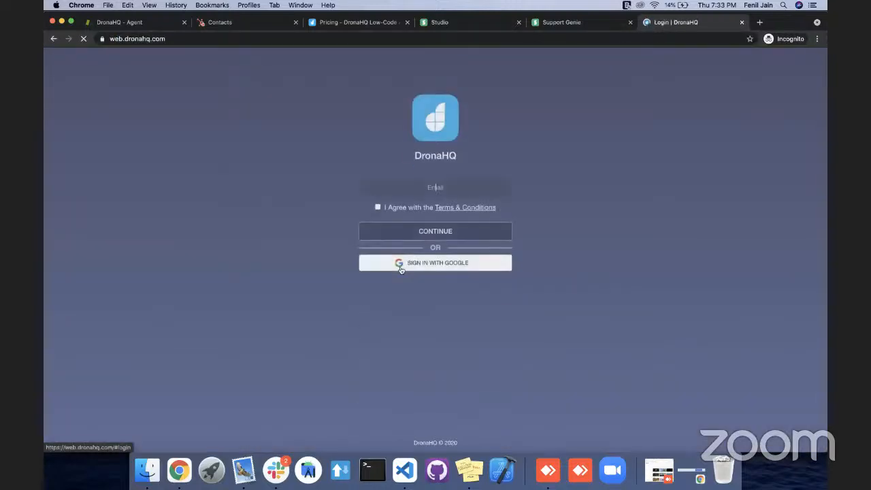
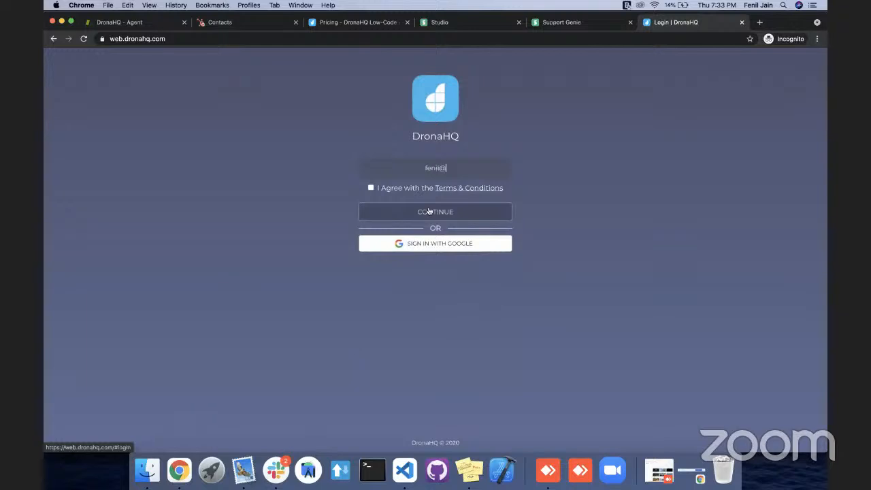
left_click(428, 211)
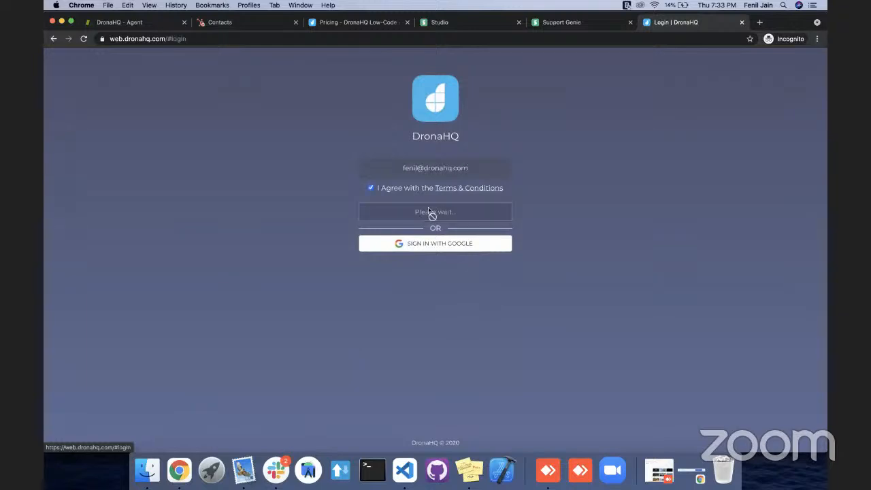
Re-enter the account e-mail on the login page and sign in with the account password.
left_click(59, 69)
double_click(426, 169)
type("studio")
key("space")
key("Tab")
key("Return")
type("****")
key("Return")
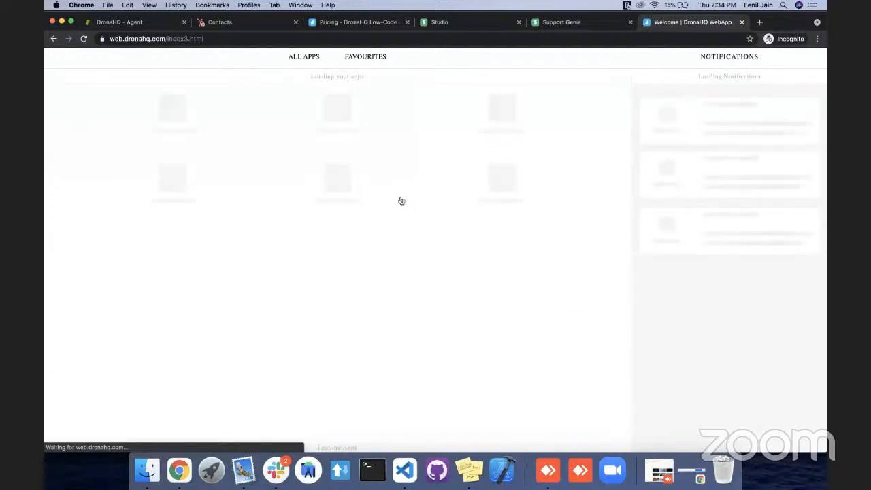
Search for the published Support Genie app, open it and look over the full width of its ticket table.
left_click(542, 61)
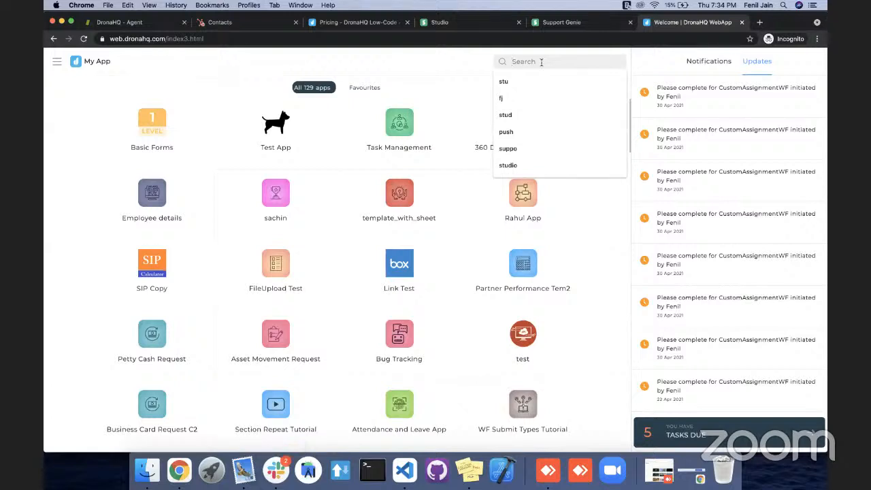
type("support")
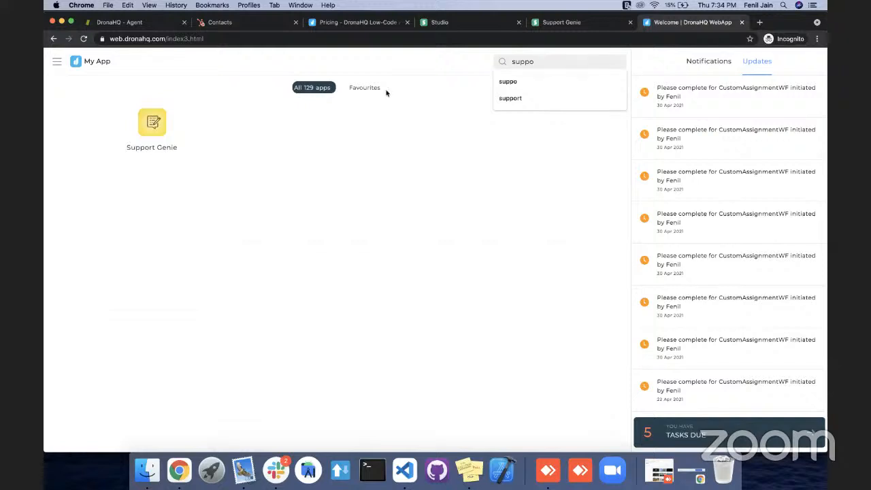
left_click(153, 131)
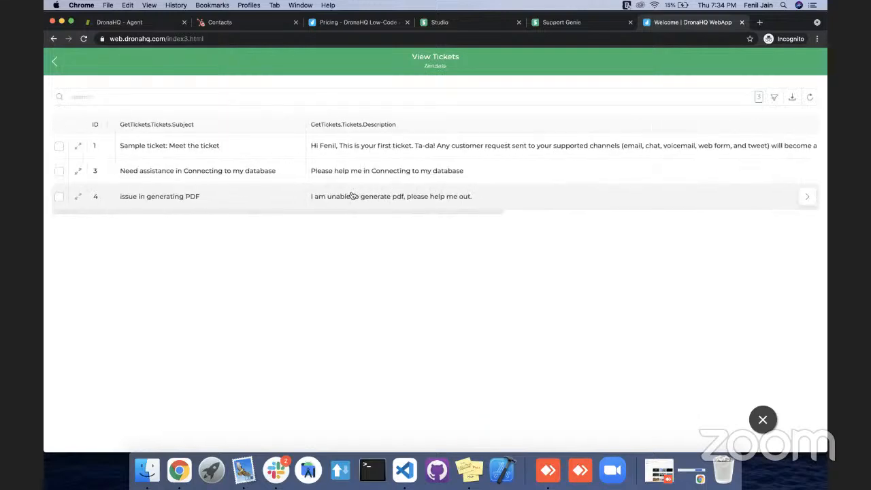
scroll(352, 196, "right", 10)
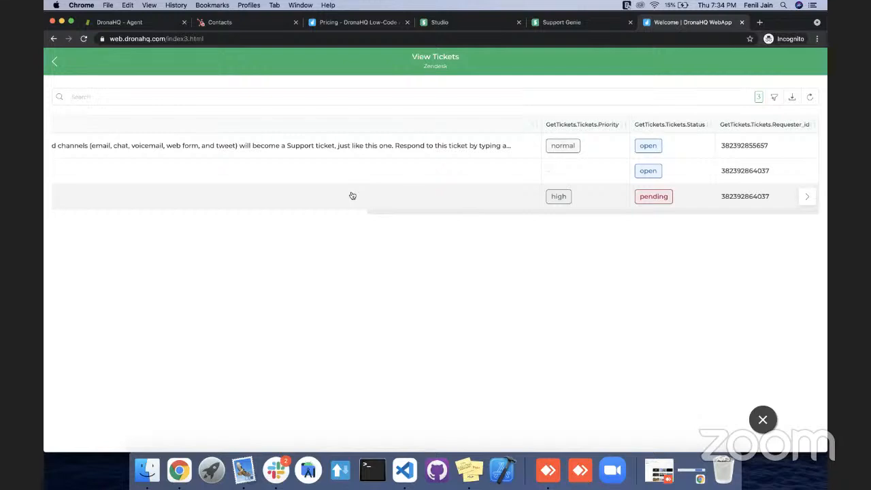
scroll(353, 196, "left", 10)
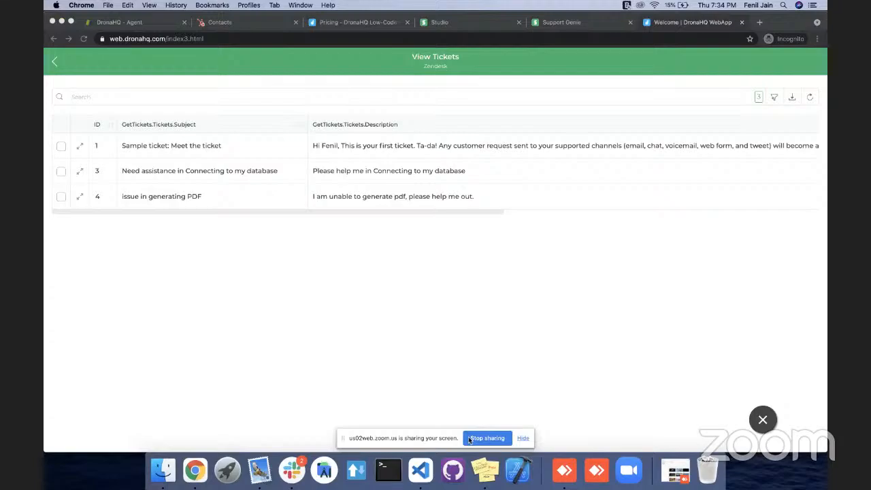
left_click(469, 440)
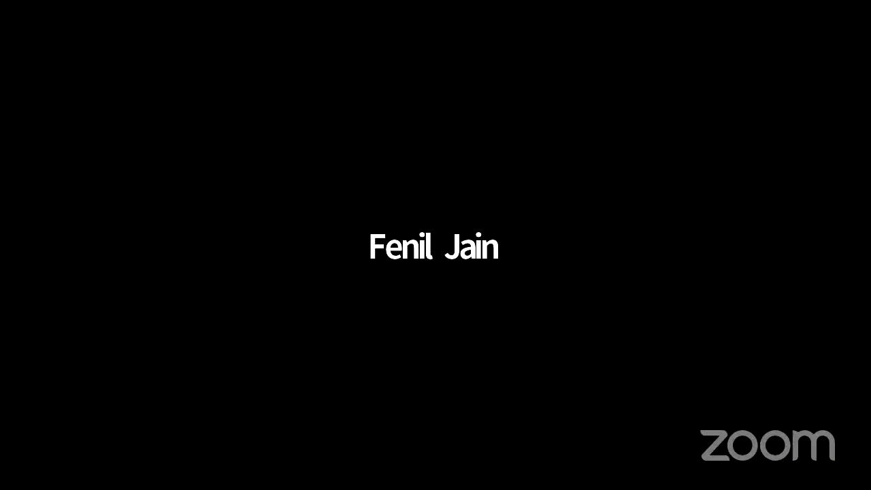
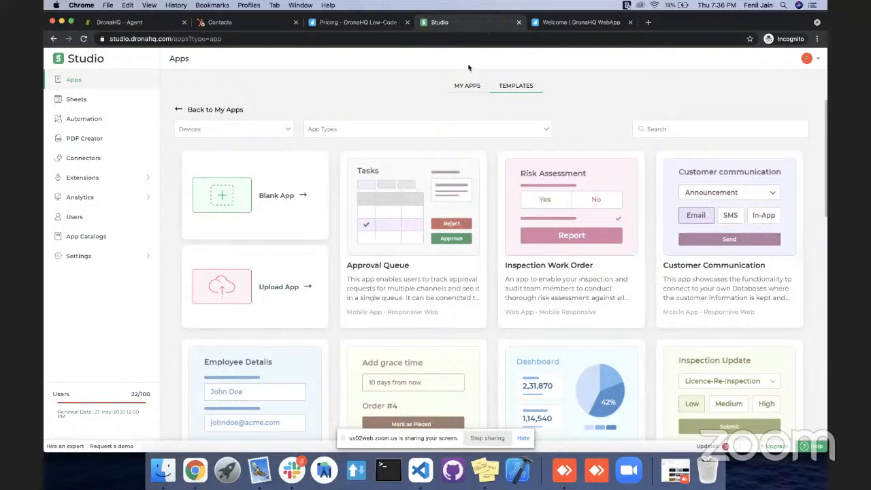
Return to the list of own apps in Studio and open Support Genie for editing.
left_click_drag(96, 105, 96, 88)
left_click(183, 110)
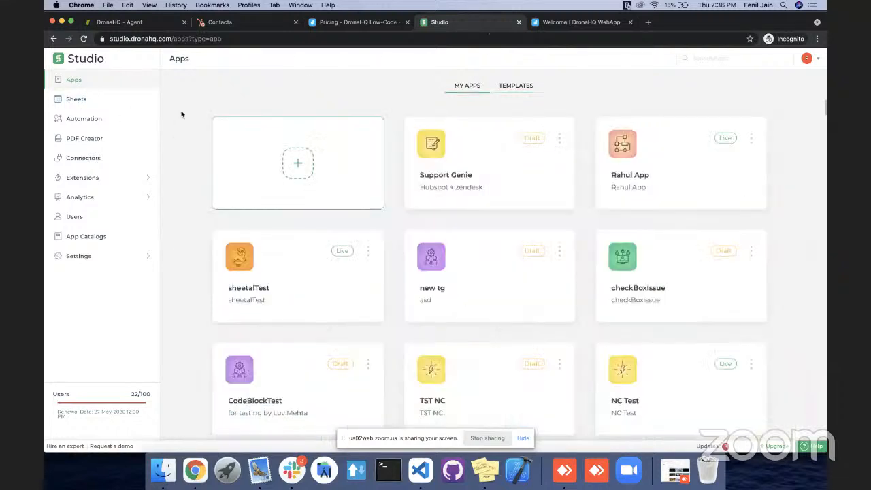
left_click(467, 175)
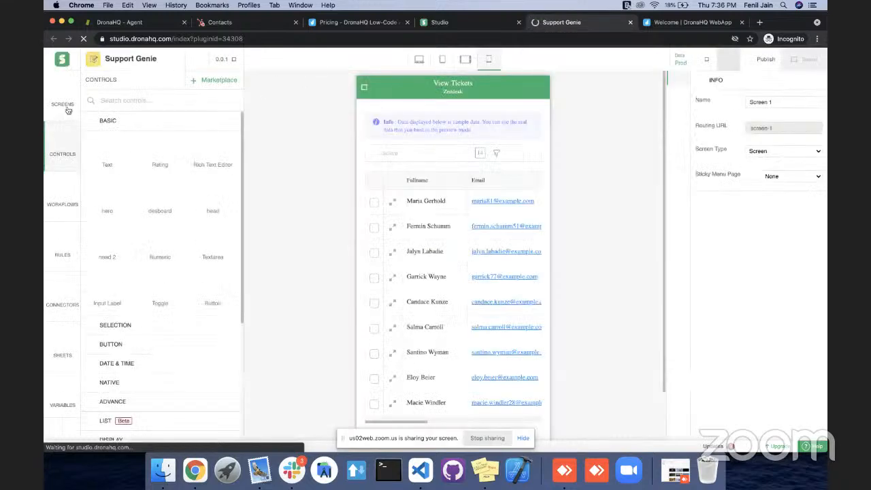
Add a new screen from the Two Column with Tabs template and show it in the landscape tablet layout.
left_click(61, 107)
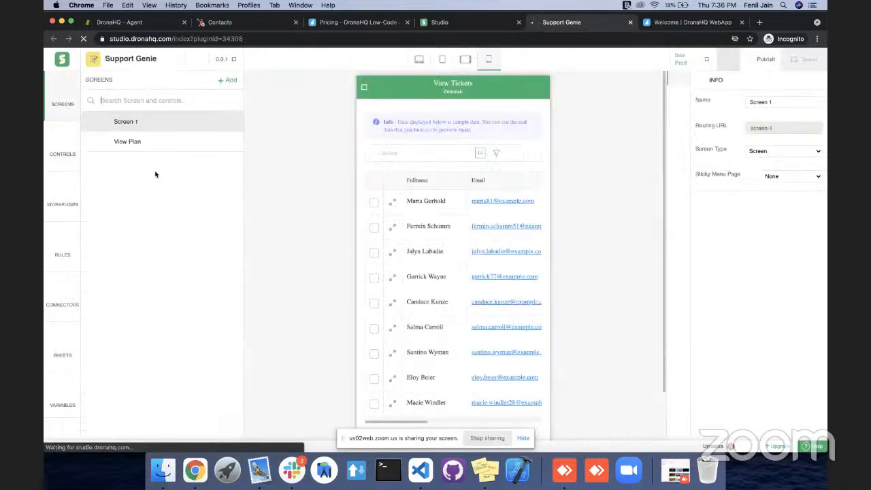
left_click(229, 82)
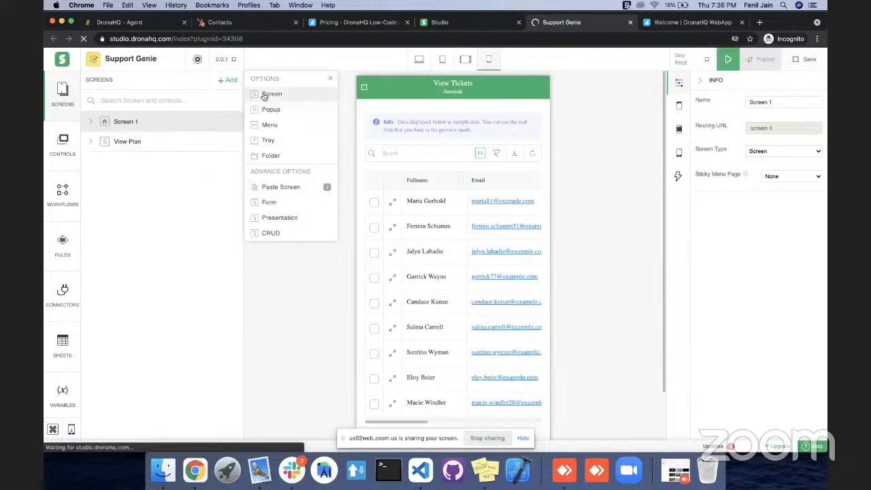
left_click(264, 96)
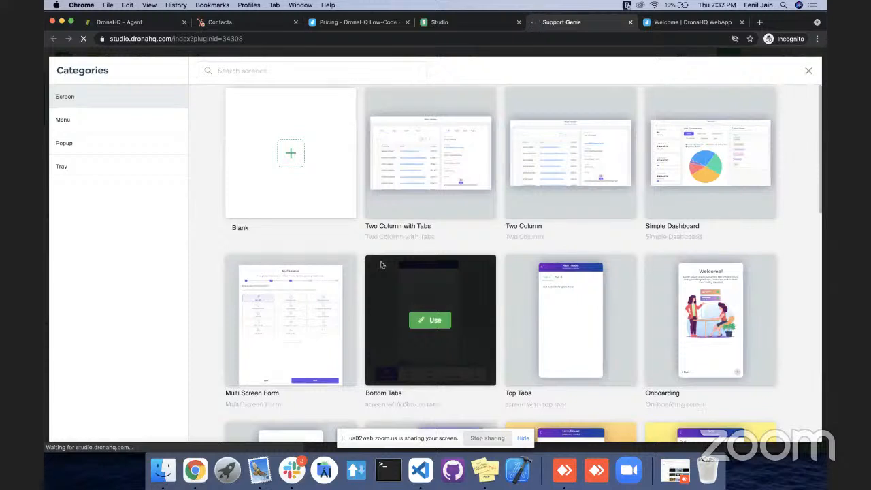
mouse_move(411, 168)
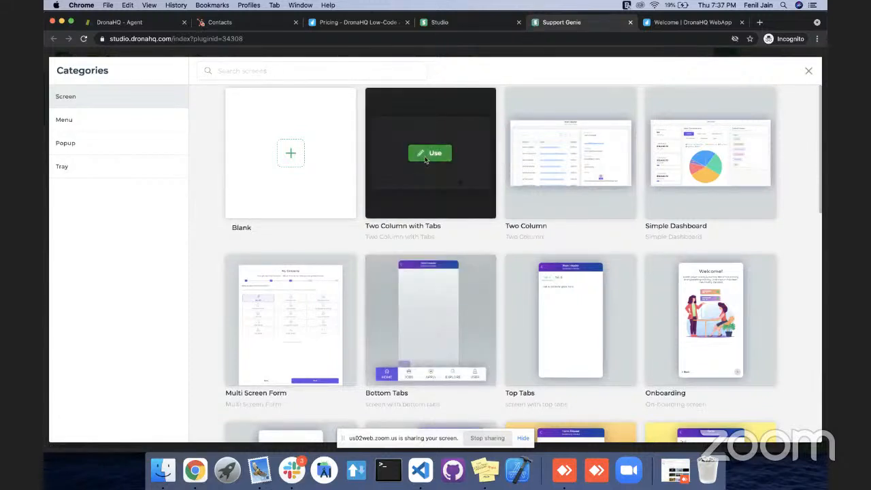
left_click(426, 153)
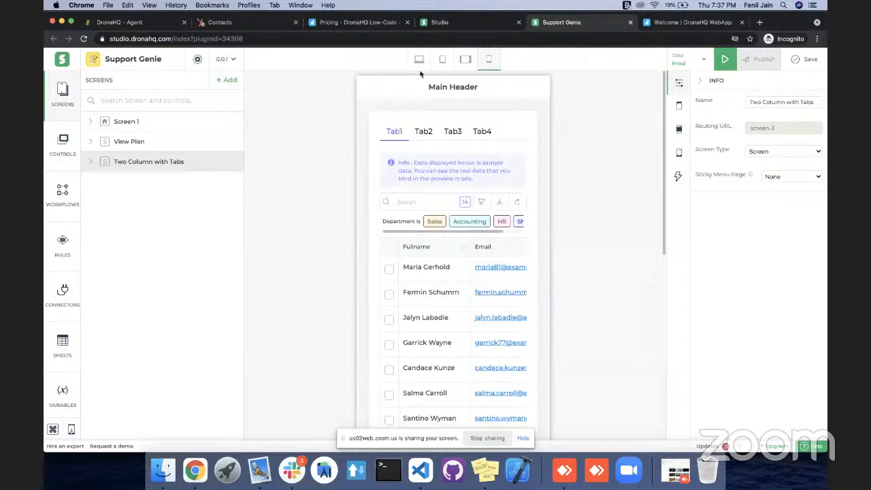
left_click(464, 60)
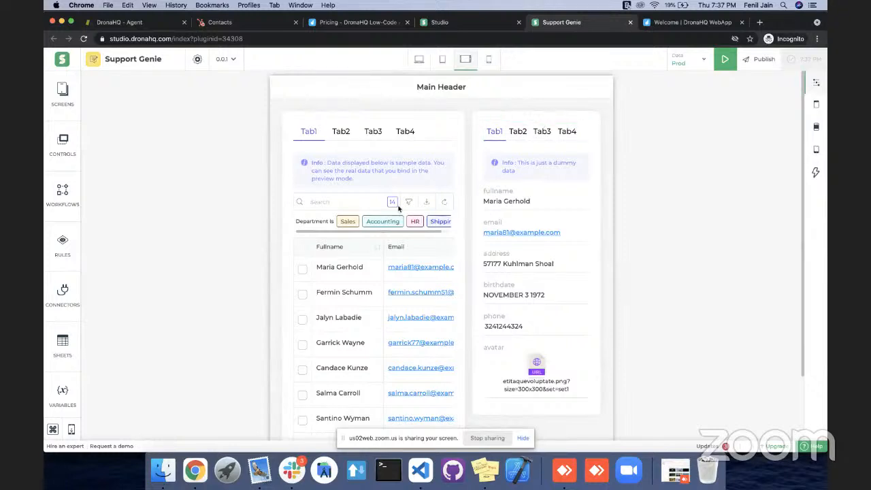
Choose GetTickets as the connector for the data binding of the first column's table grid.
left_click(407, 164)
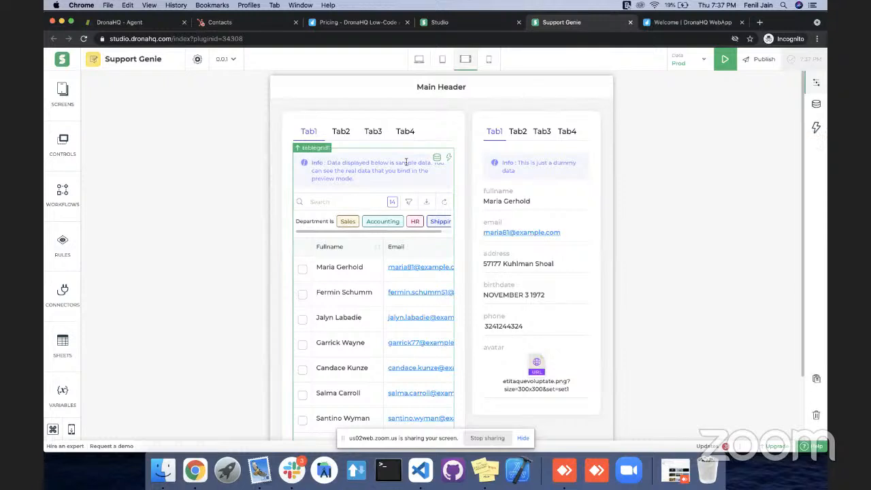
left_click(815, 106)
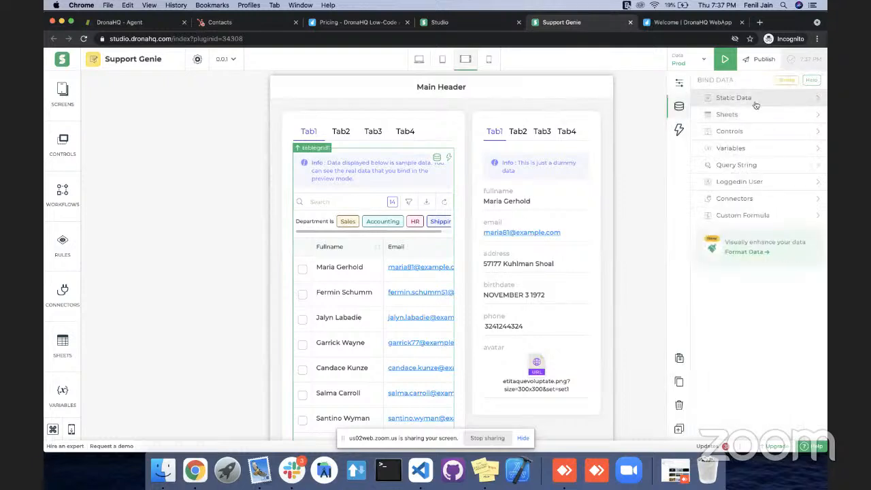
left_click(727, 198)
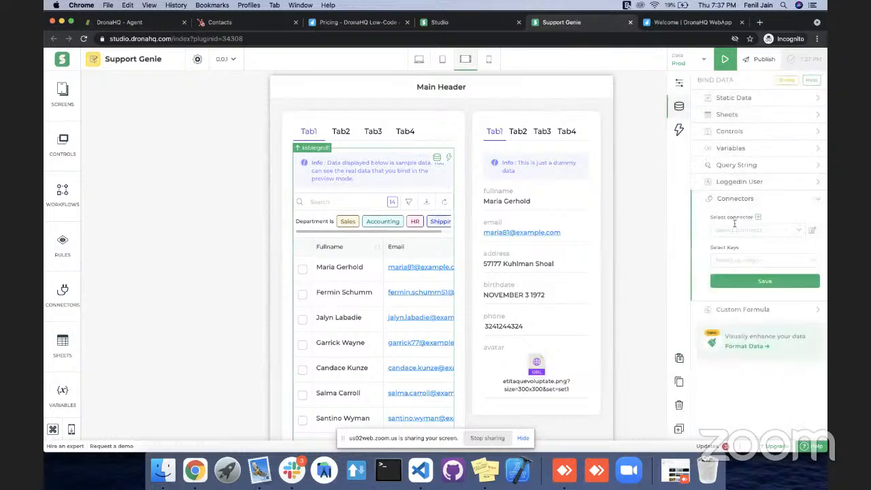
left_click(738, 230)
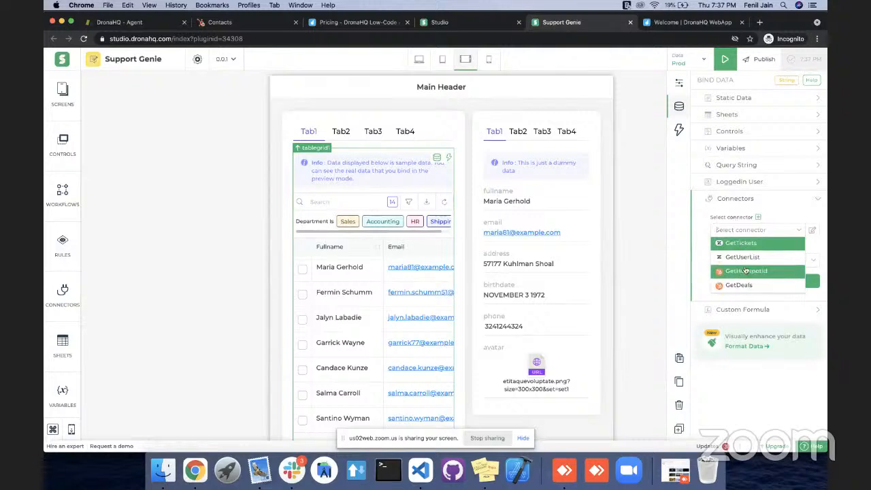
left_click(748, 244)
Bind the table grid to the ticket keys subject, description, priority, status, requester_id and id, and save the binding.
left_click(755, 258)
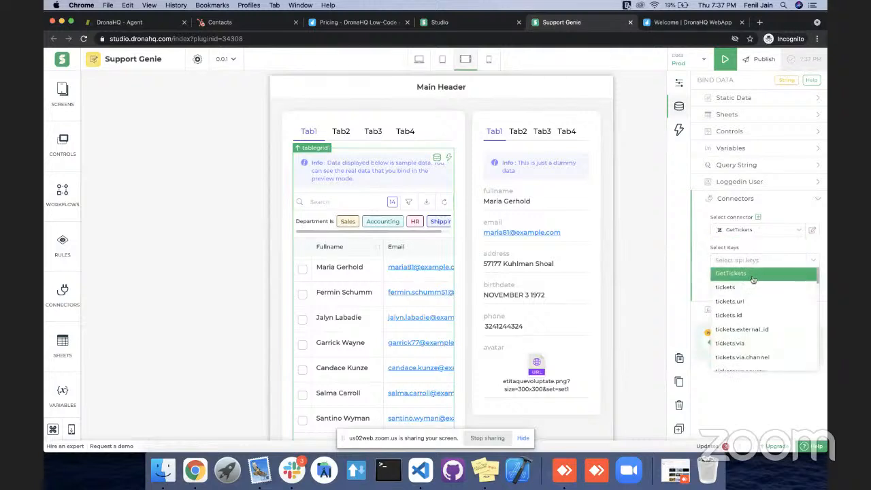
scroll(751, 327, "down", 2)
scroll(751, 327, "down", 3)
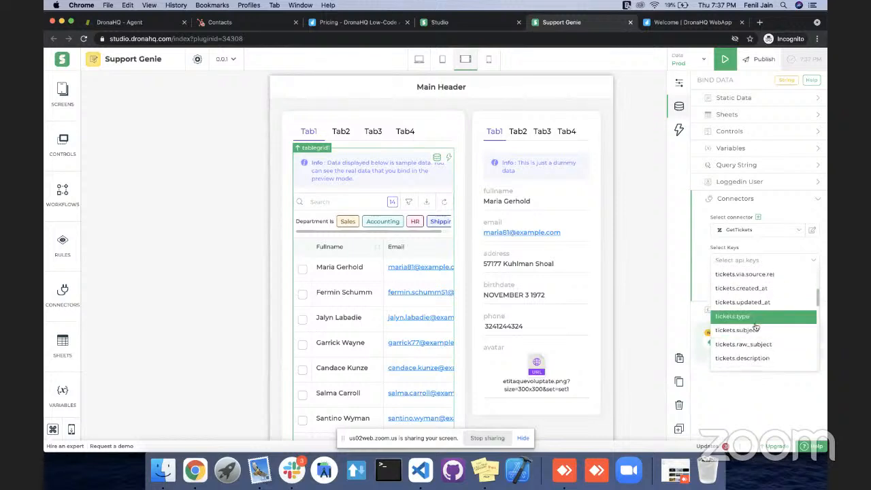
left_click(753, 330)
left_click(756, 345)
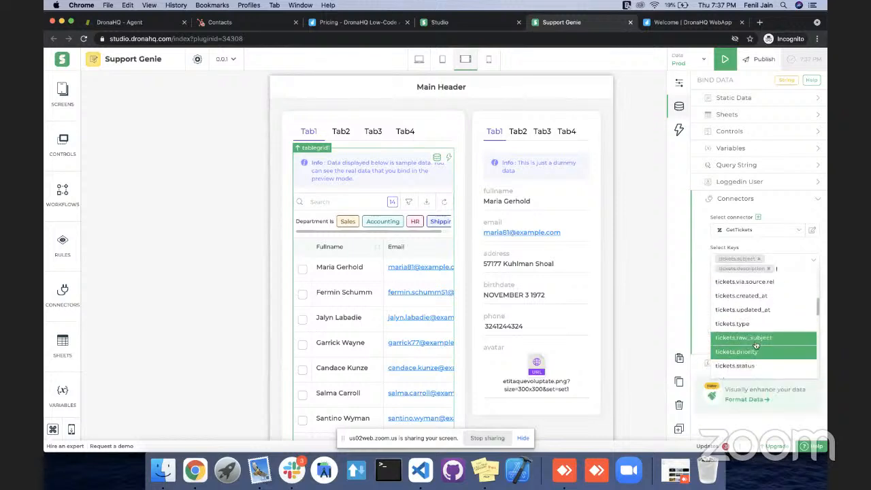
left_click(756, 352)
left_click(756, 362)
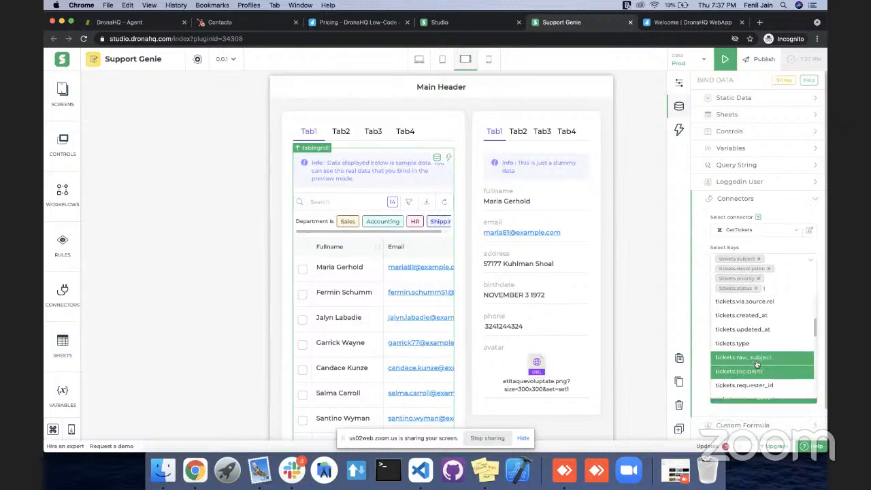
left_click(760, 386)
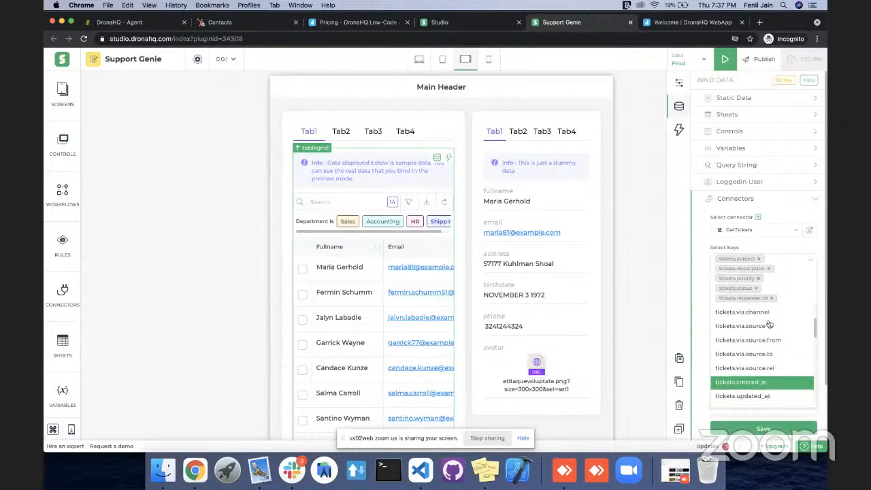
left_click(761, 352)
left_click(703, 239)
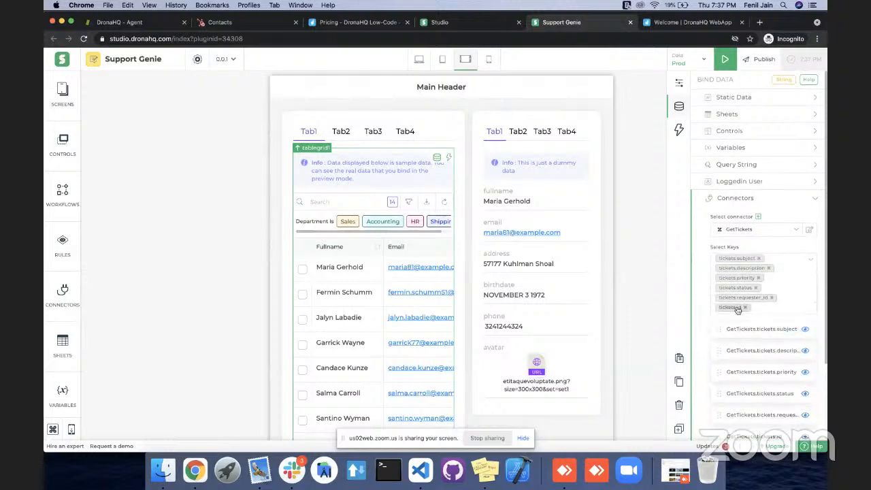
scroll(738, 320, "down", 3)
left_click(738, 365)
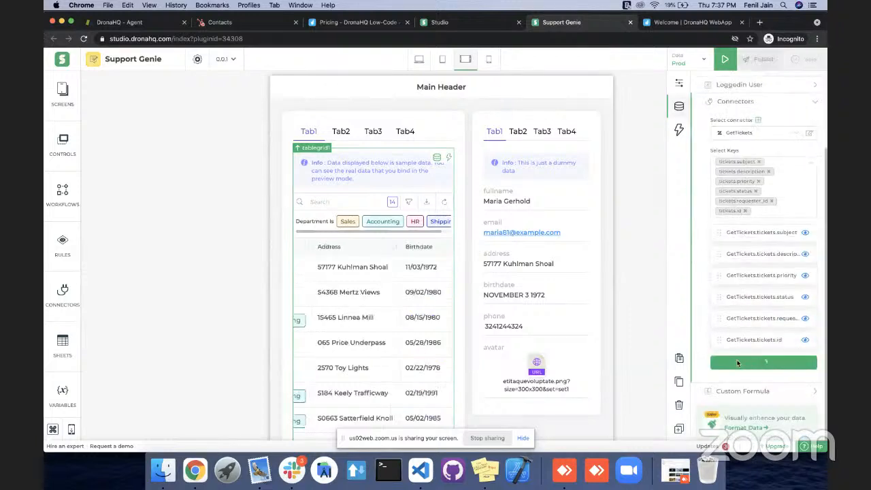
scroll(424, 296, "down", 5)
scroll(421, 294, "up", 6)
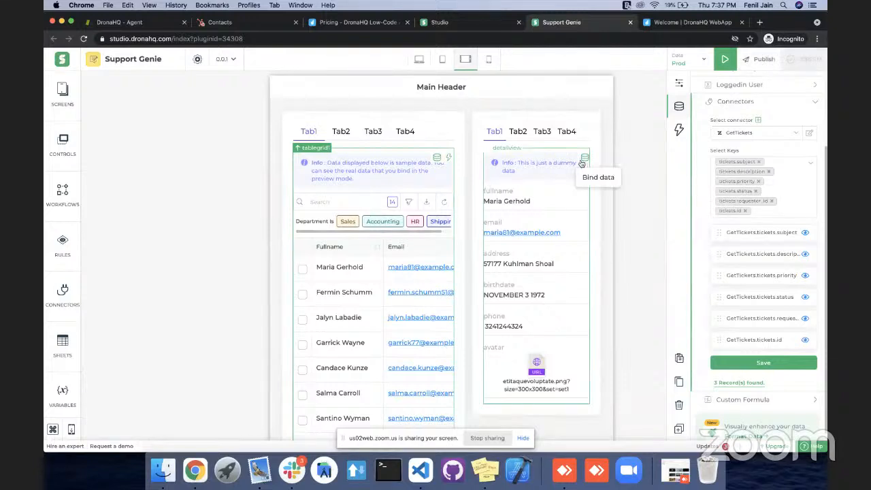
Try to bind the detail view to the tickets.subject field of the tablegrid1 control.
left_click(582, 164)
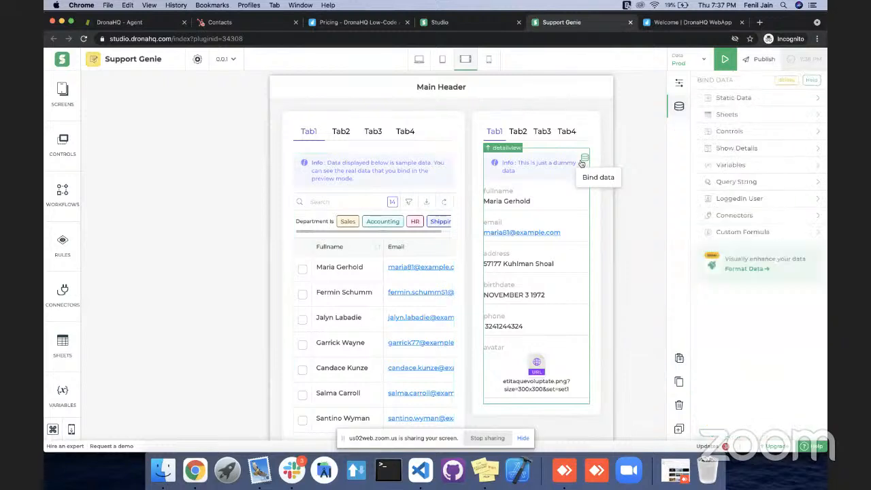
left_click(719, 136)
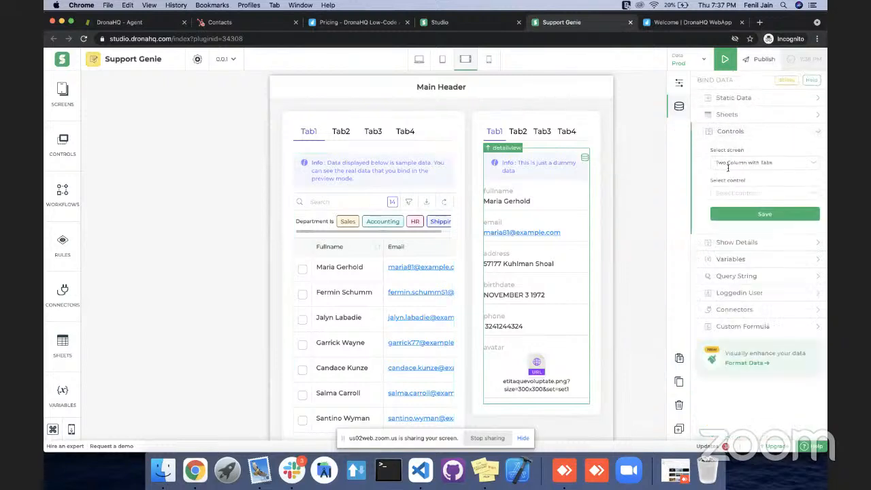
left_click(737, 194)
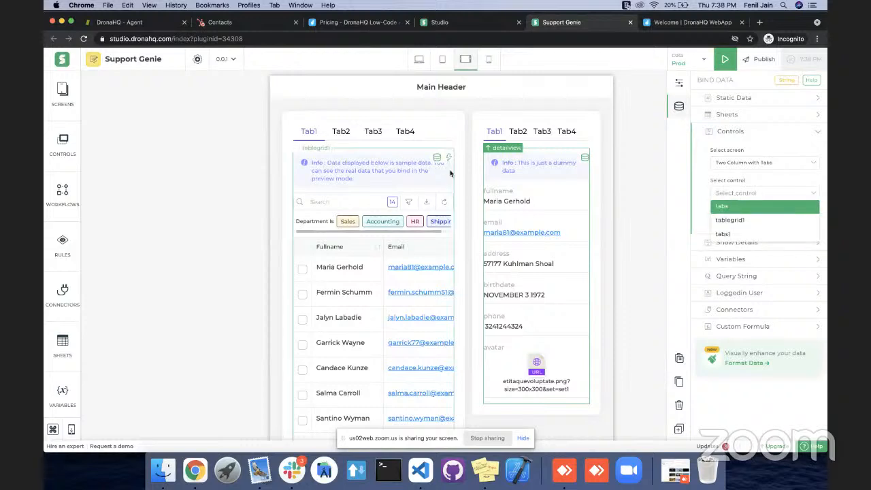
left_click(730, 220)
left_click(734, 225)
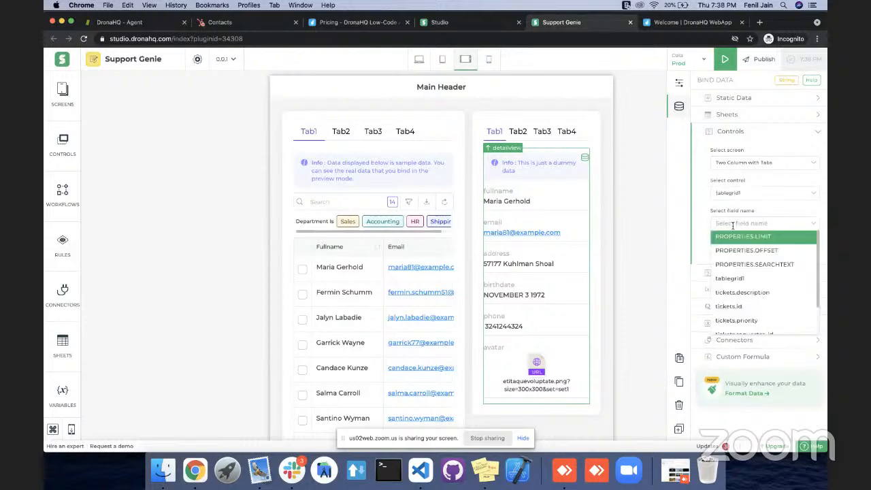
scroll(752, 283, "down", 3)
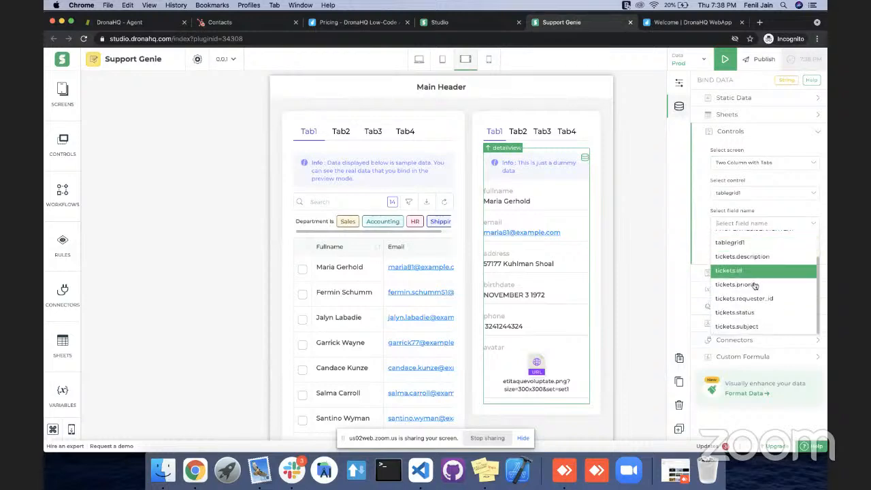
left_click(750, 327)
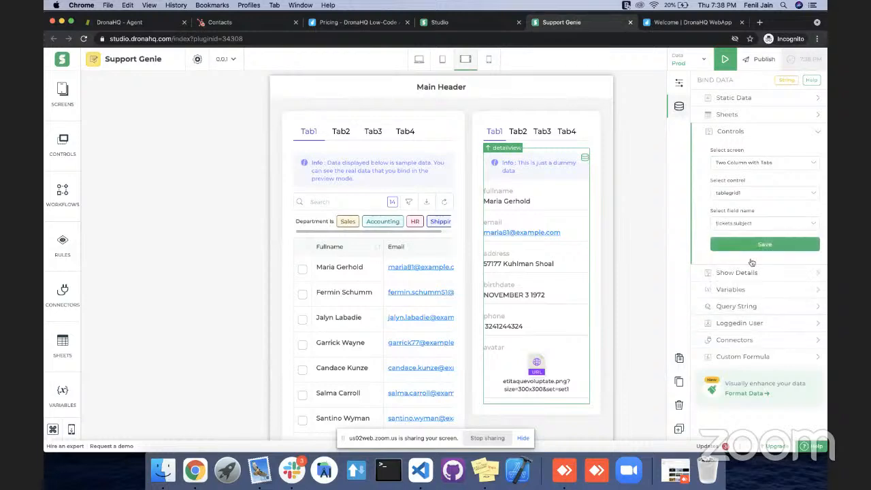
left_click(750, 223)
scroll(753, 268, "up", 2)
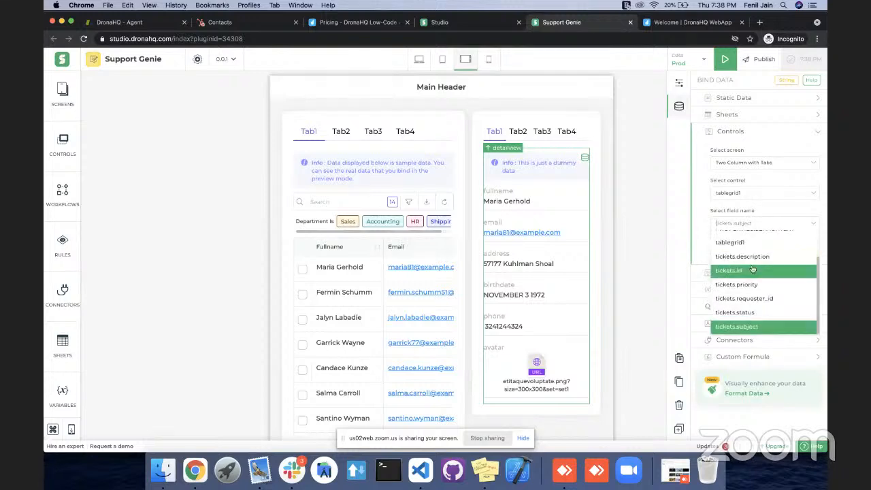
scroll(753, 270, "down", 2)
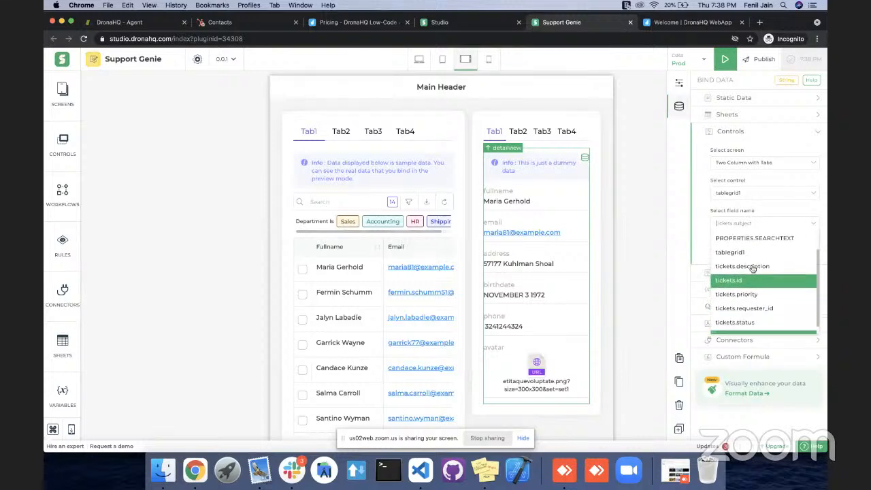
left_click(704, 205)
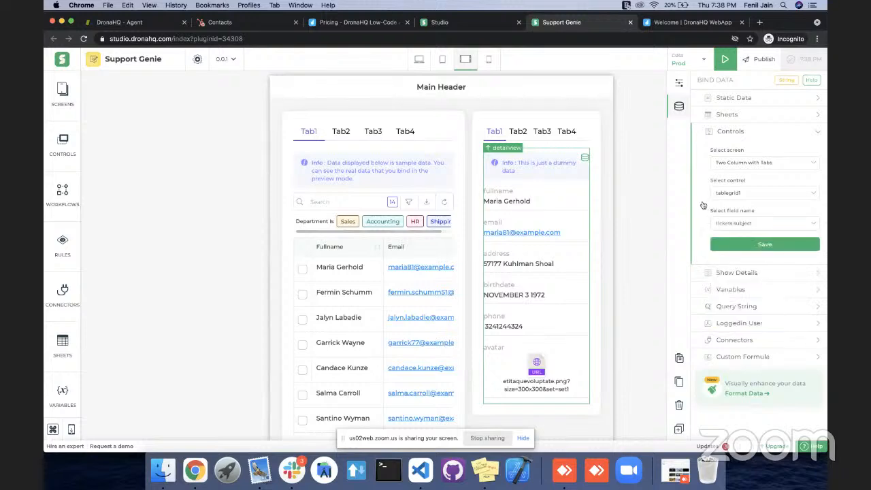
Open the detail view's custom formula for editing and clear the draft tablegrid1.tickets expression.
left_click(736, 364)
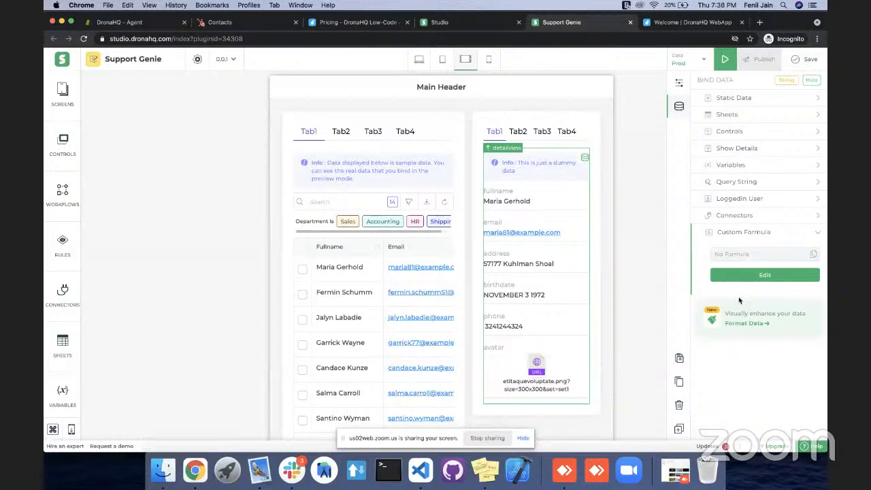
left_click(740, 278)
key("alt+shift+Left")
key("BackSpace")
key("BackSpace")
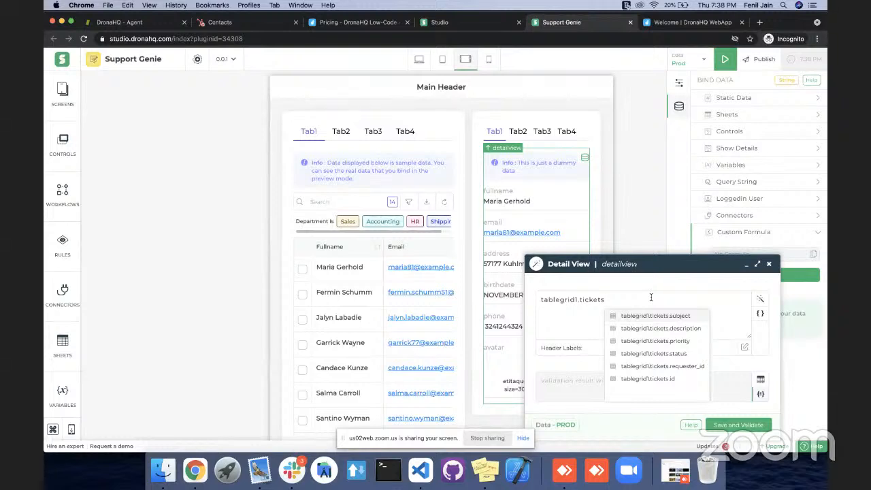
key("super+a")
key("BackSpace")
Start a SHOWDETAILS formula for the detail view that pairs the label "Subject" with tablegrid1.tickets.subject.
type("S")
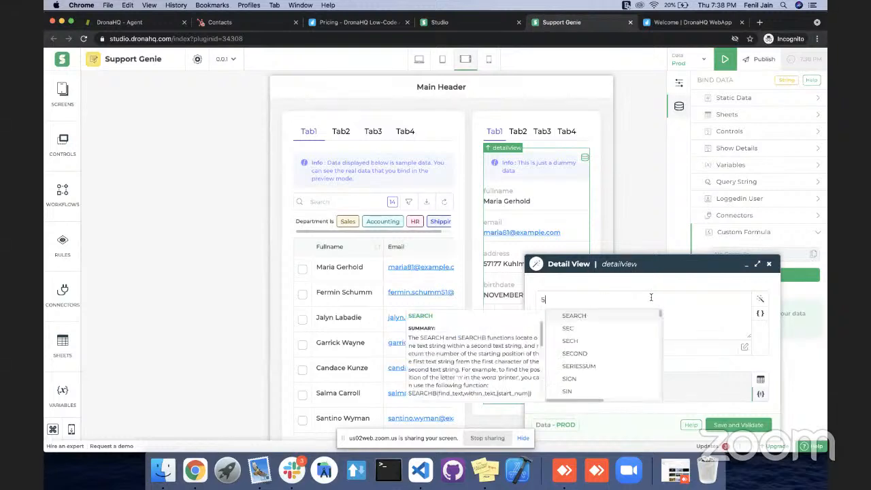
type("HOW")
key("Down")
key("Down")
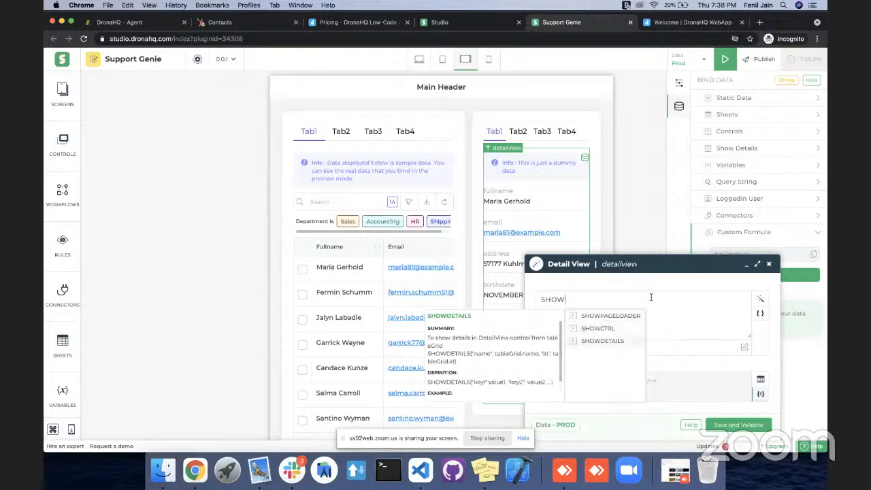
key("Return")
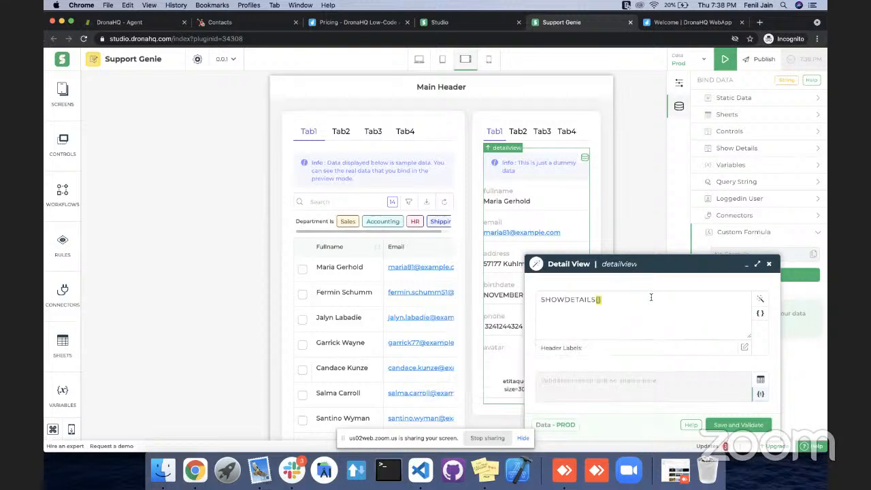
type("\",tab")
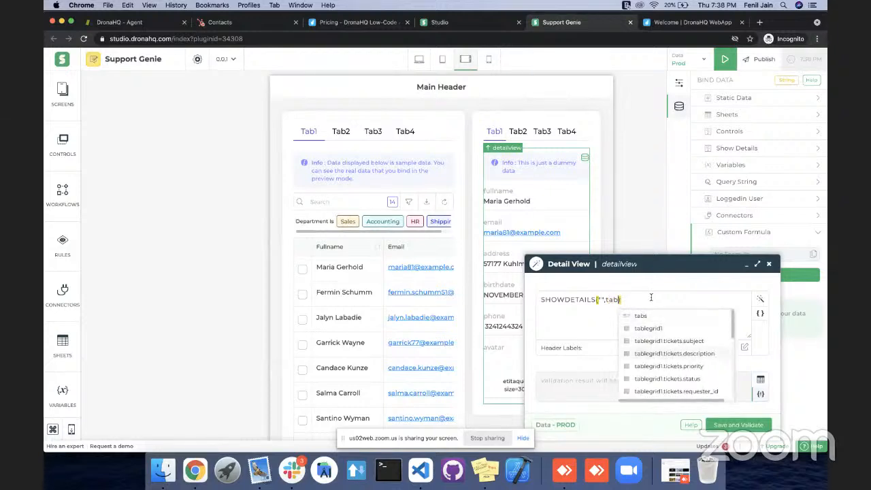
left_click(668, 341)
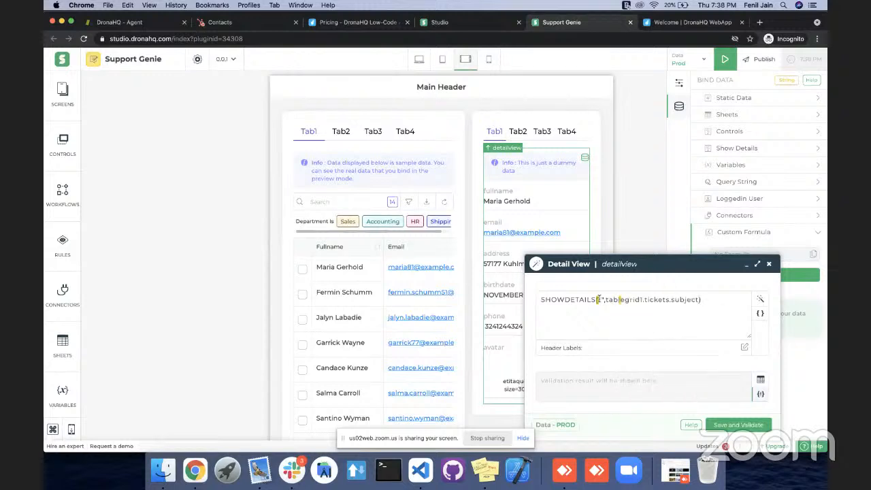
type("Sub")
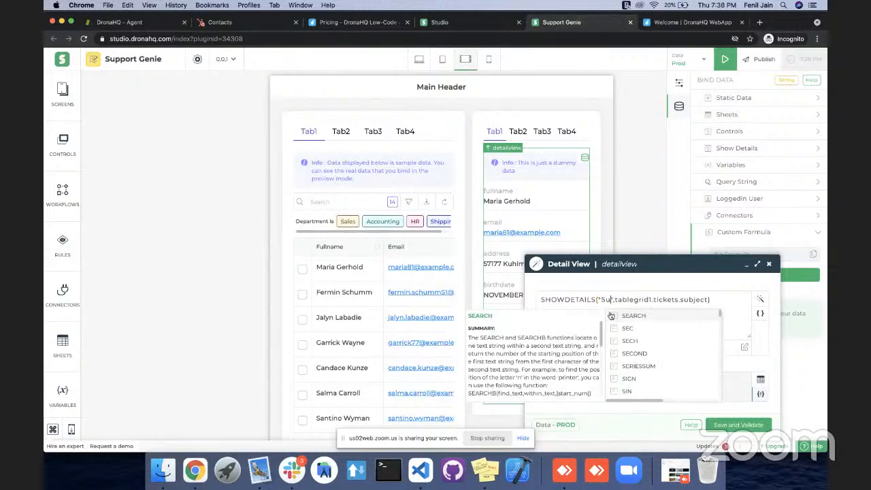
type("ject")
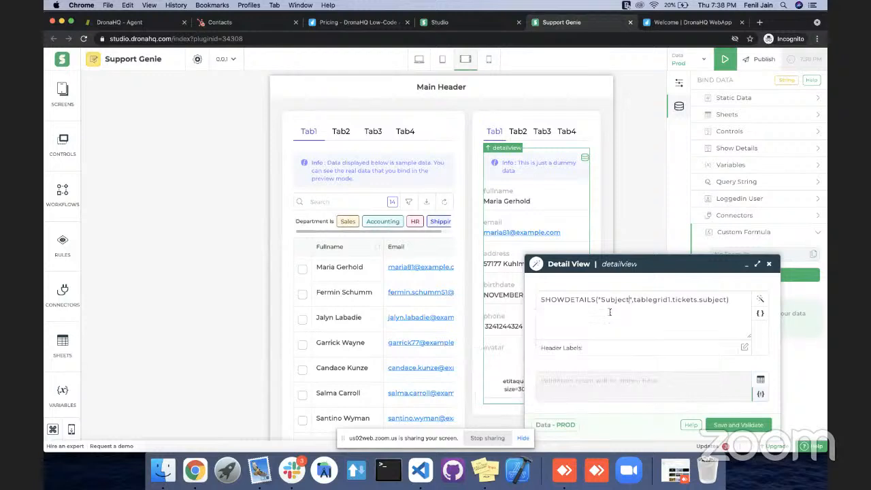
Add the label "Description" with the value tablegrid1.tickets.description to the SHOWDETAILS formula.
key("Left")
type(",\"Des")
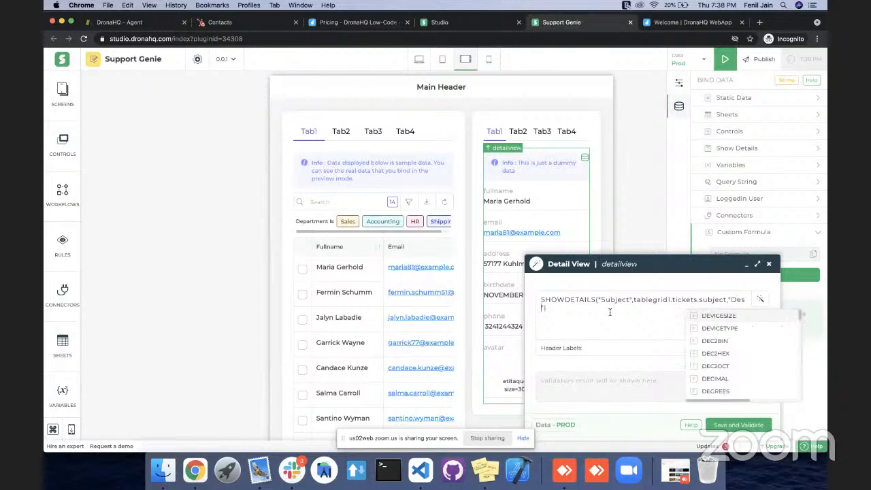
type("cription")
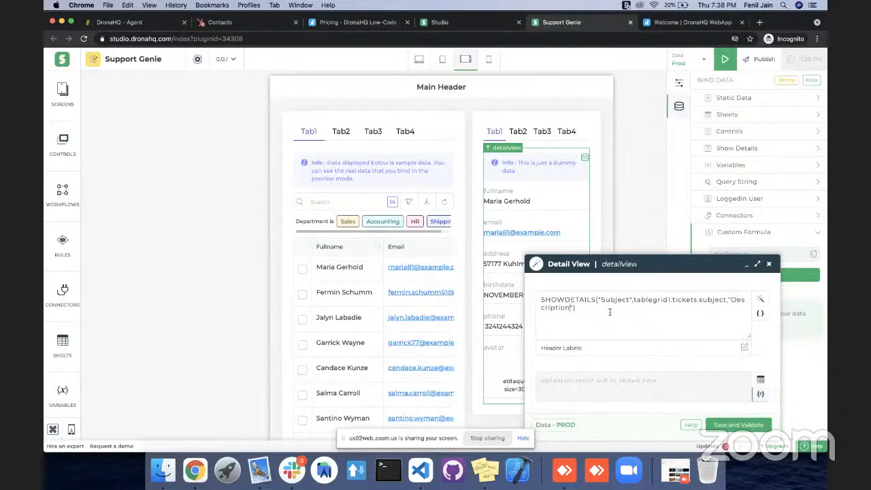
type("\",table")
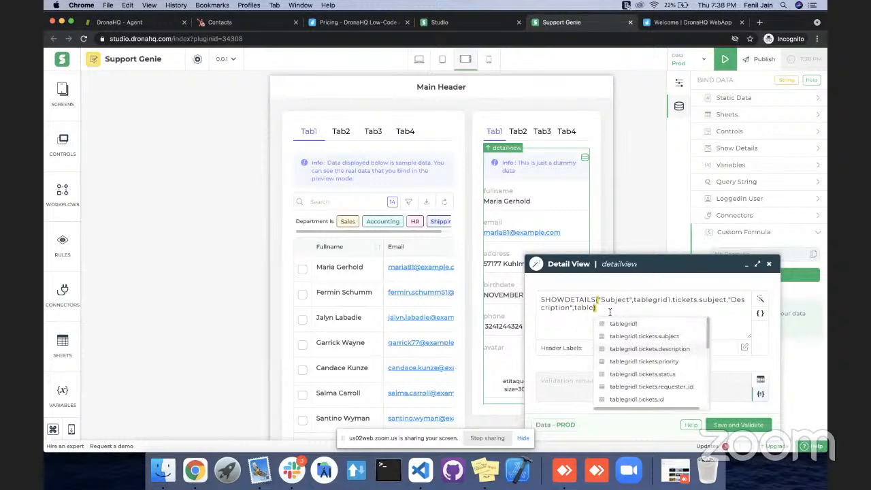
key("Return")
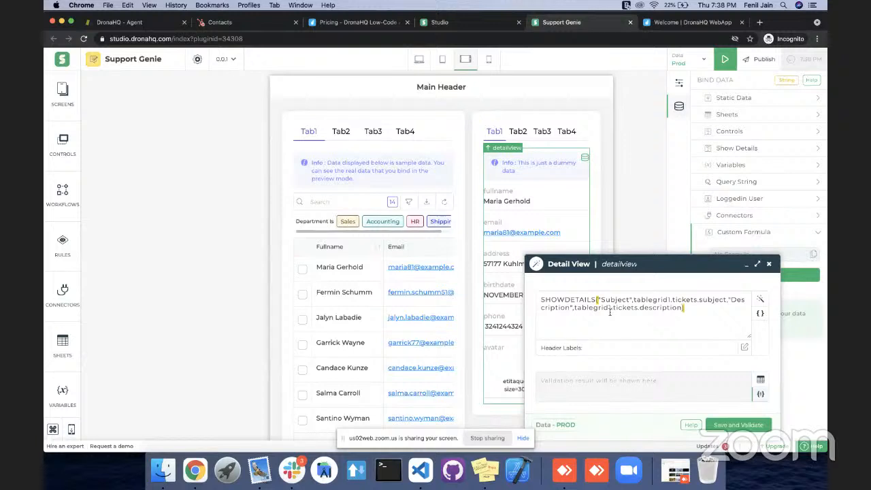
Add the label "Status" with the value tablegrid1.tickets.status to the SHOWDETAILS formula, and save and validate it.
type(", \"\"")
type("Status")
type(", tabl")
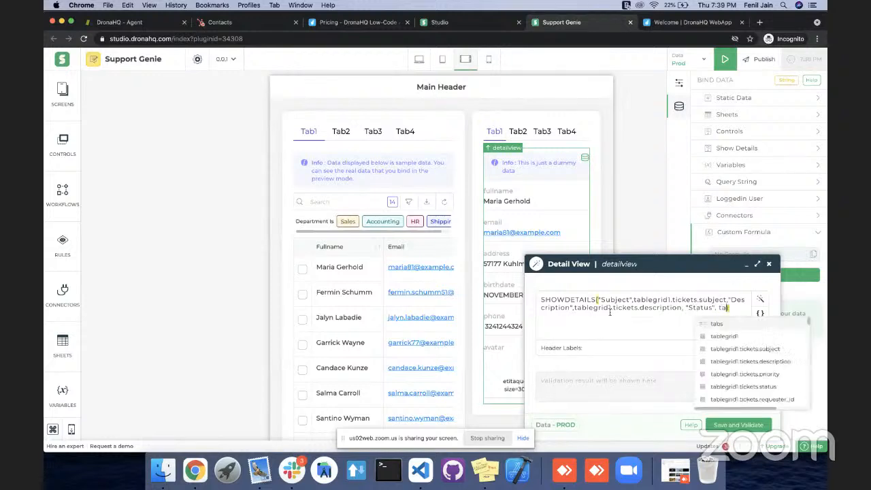
key("Down")
key("Down")
key("Down")
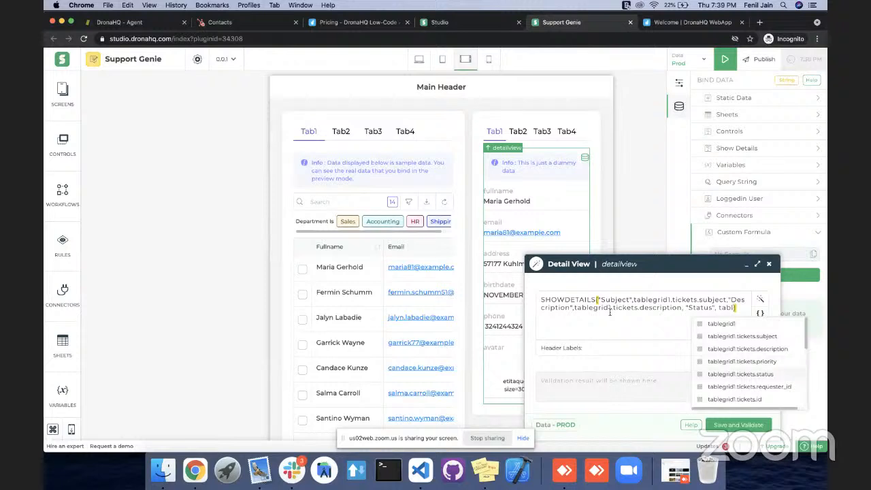
key("Return")
left_click(718, 423)
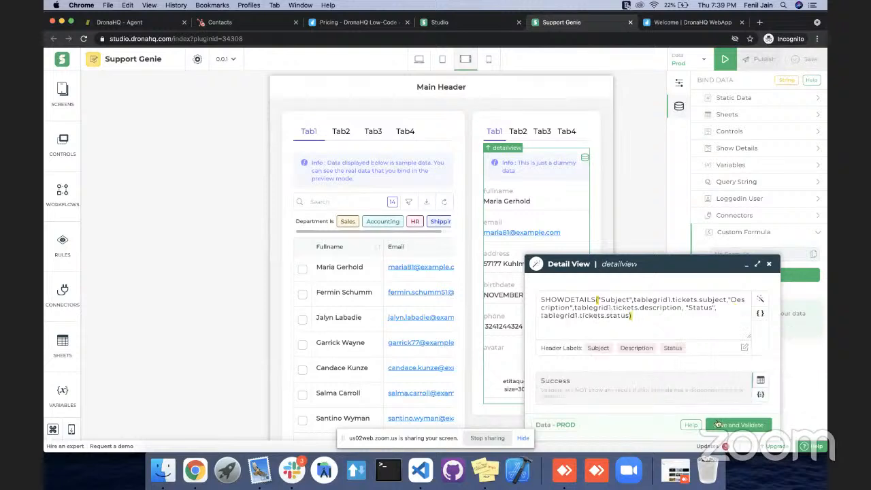
Minimize the formula editor, save the app and preview the screen at desktop size.
left_click(747, 265)
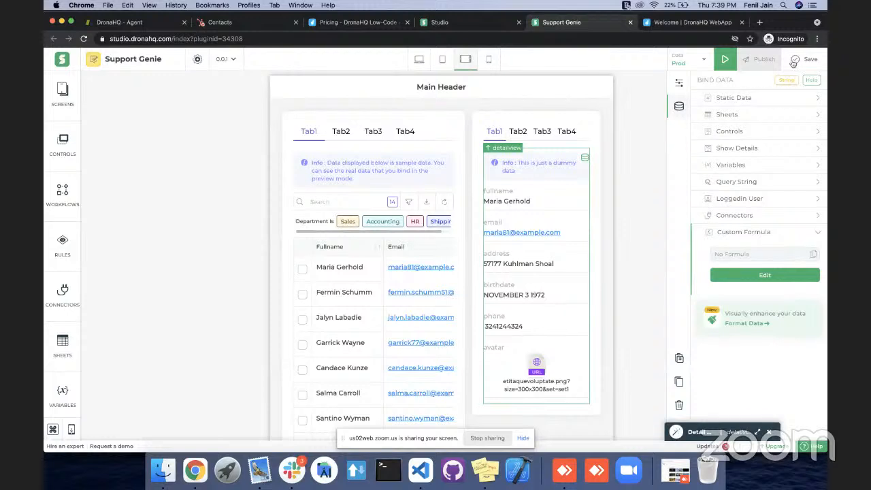
left_click(794, 62)
left_click(725, 61)
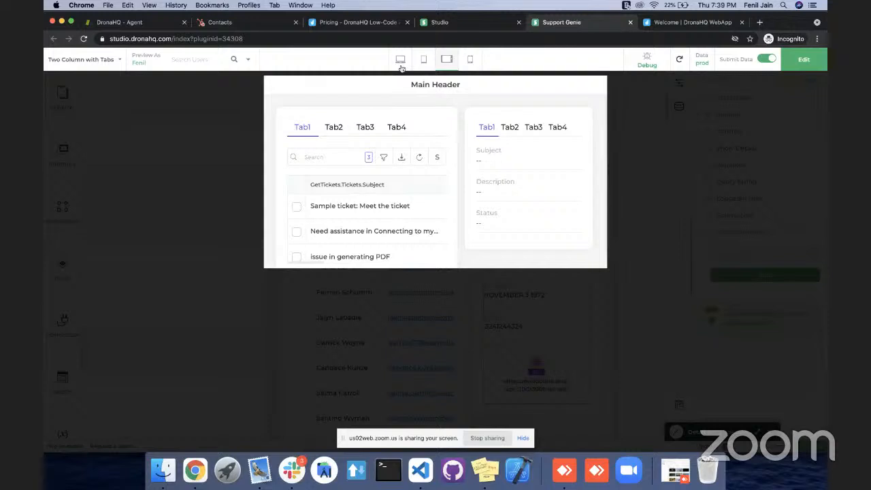
left_click(401, 63)
Check the detail view for each of the three tickets and the table under Tab2 in the preview, and return to editing.
left_click(208, 204)
left_click(208, 230)
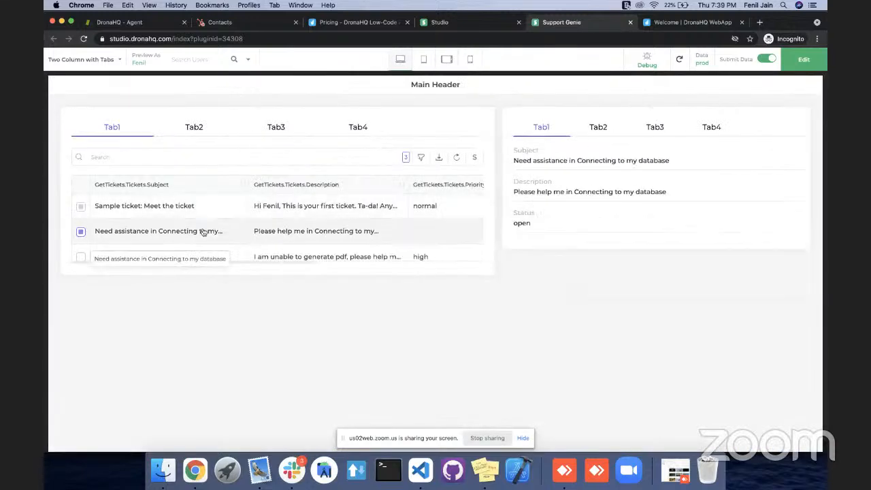
left_click(205, 254)
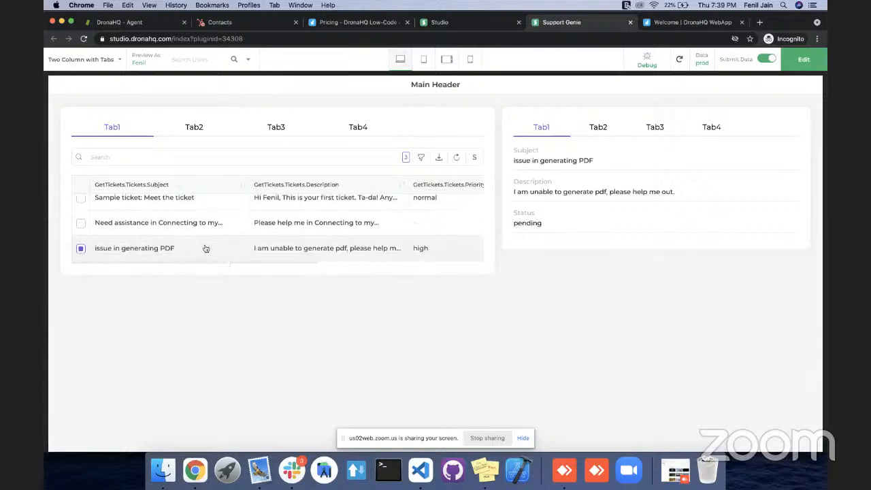
left_click(208, 226)
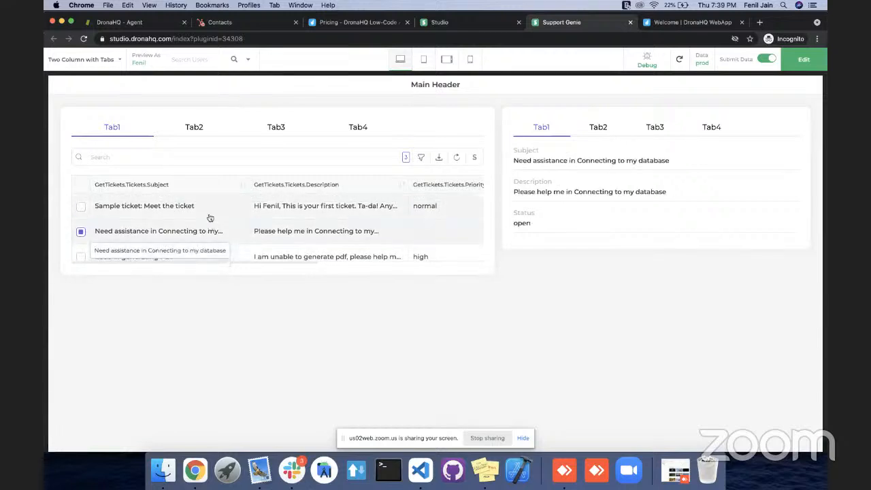
left_click(211, 203)
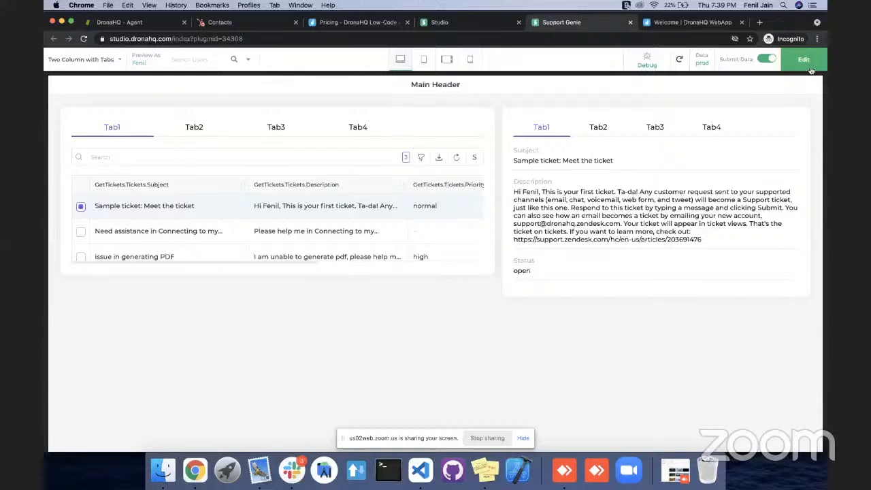
left_click(210, 129)
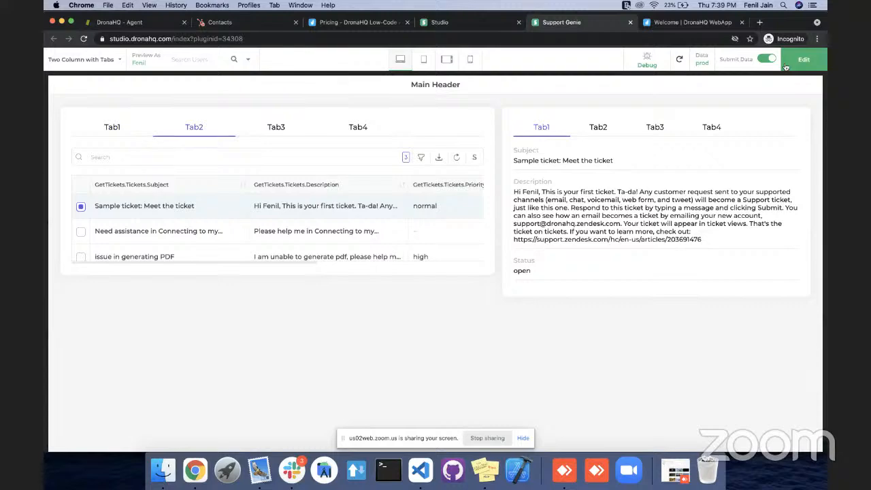
left_click(786, 66)
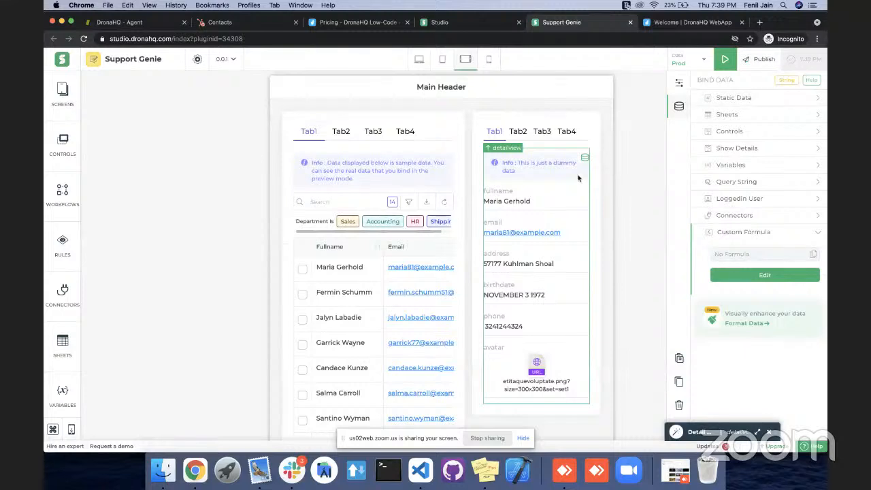
Open the custom formula of the first column's table grid for editing and clear its BINDAPI expression, keeping a copy.
scroll(521, 238, "down", 1)
scroll(521, 237, "up", 1)
left_click(380, 131)
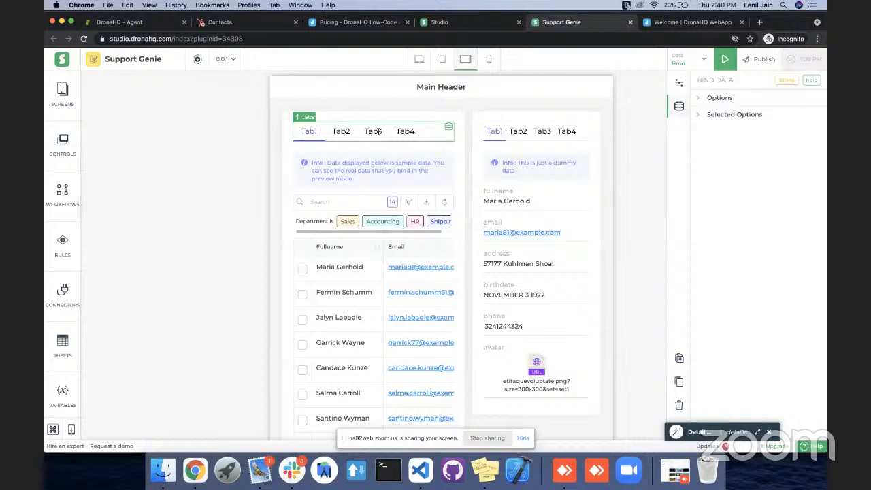
left_click(371, 171)
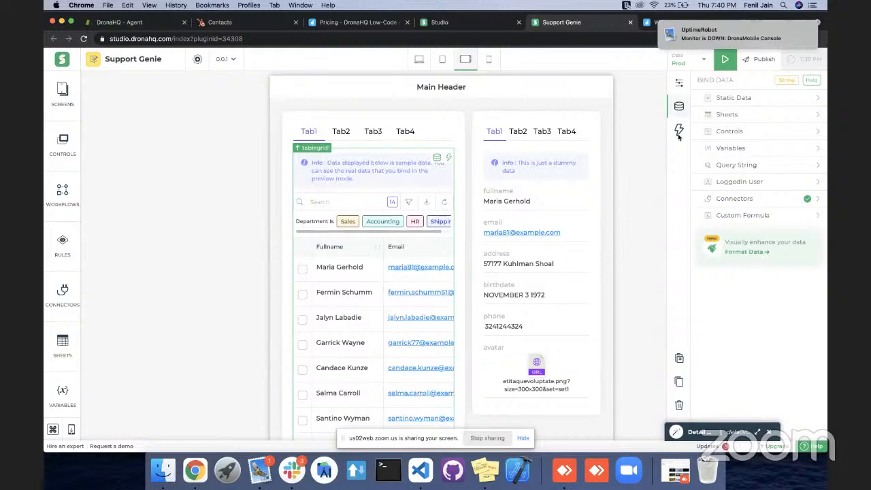
left_click(740, 217)
left_click(746, 300)
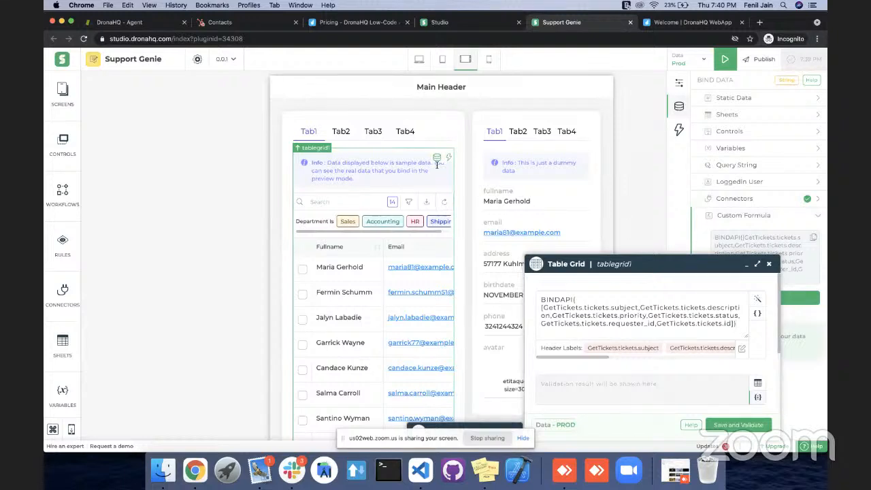
mouse_move(439, 164)
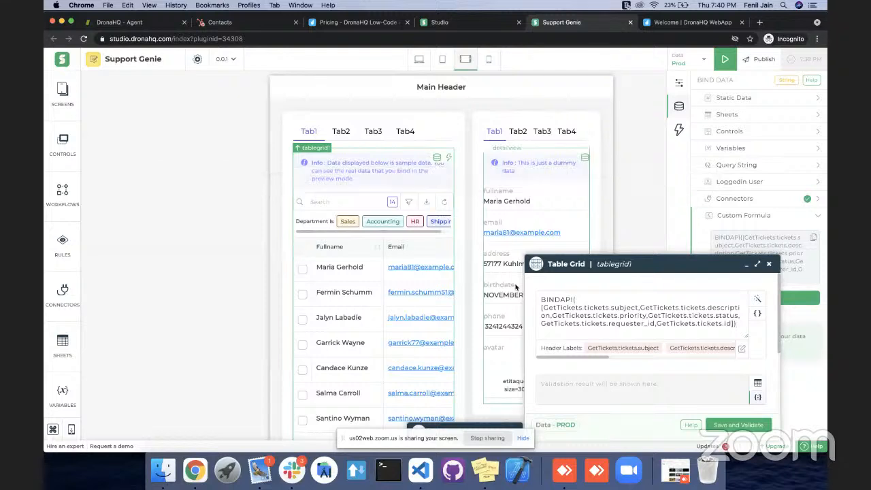
key("super+a")
key("super+c")
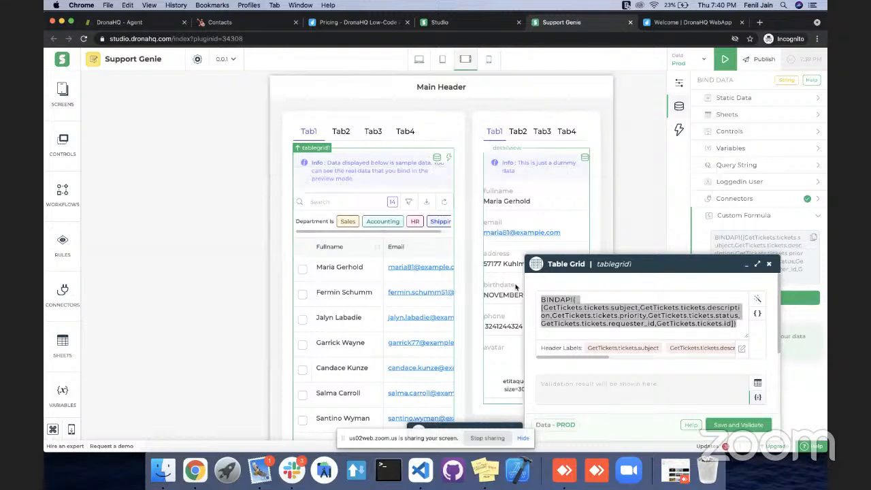
key("BackSpace")
Enter an IF formula for the table grid with the condition tabs="Tab1" and the copied BINDAPI expression as its true result.
type("IF")
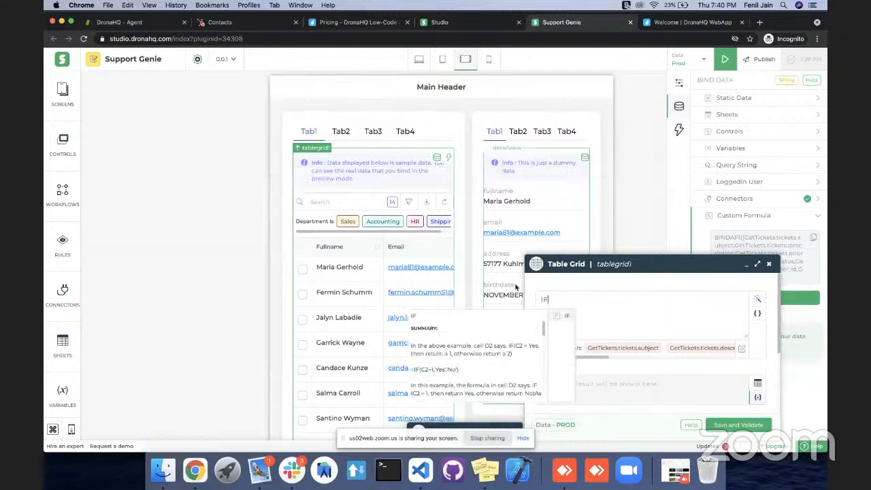
type("(")
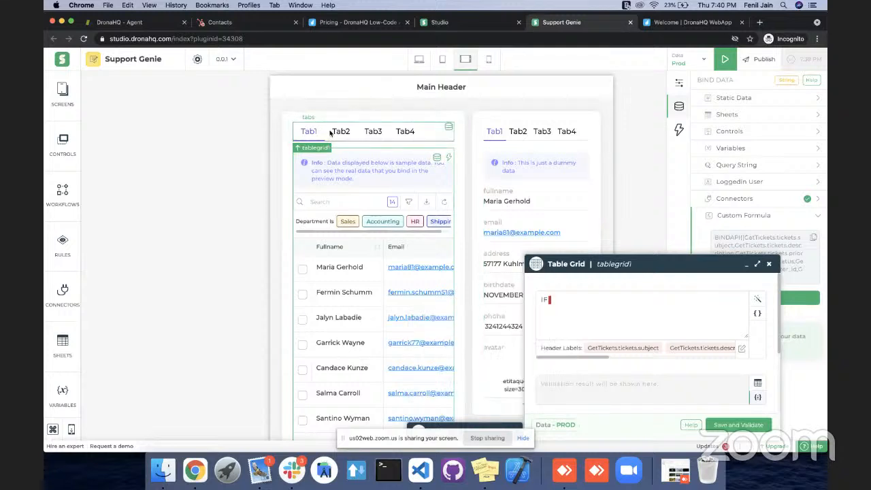
type("tab")
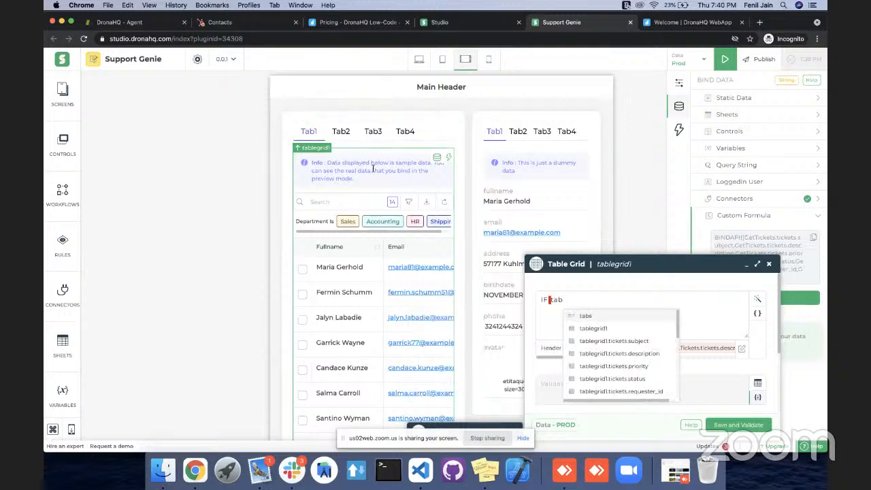
type("s")
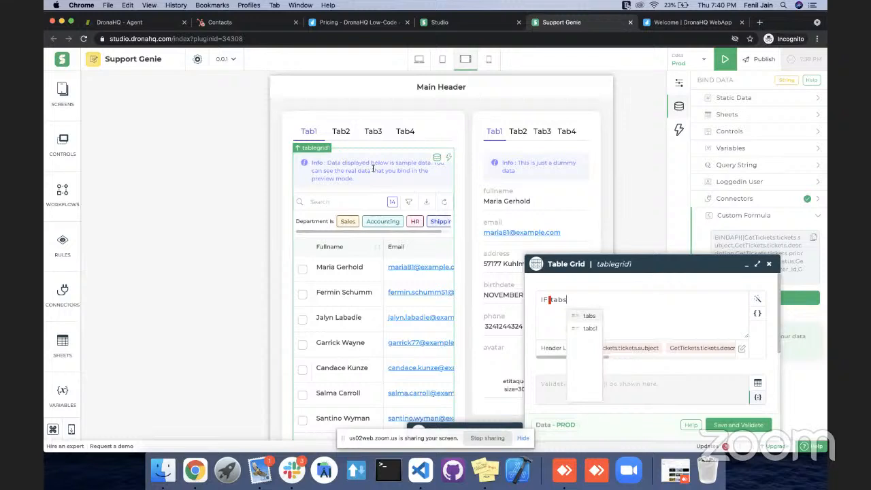
type("=\"Tab1\",")
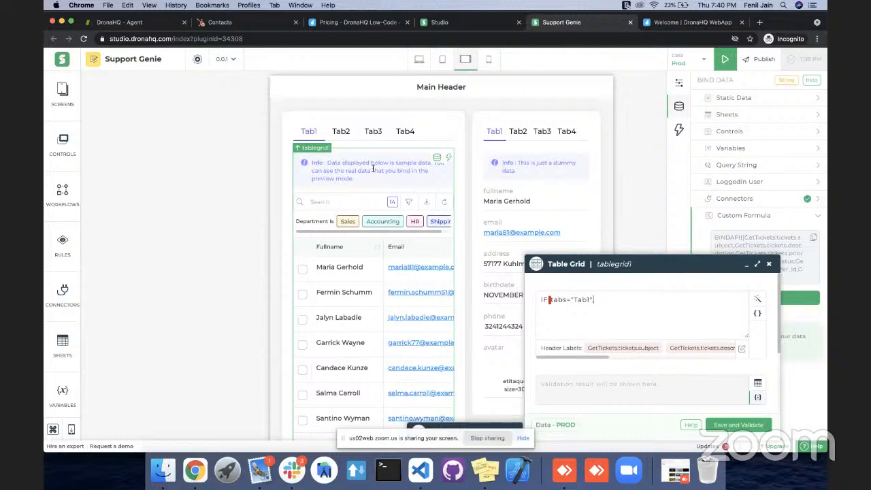
type("BINDAPI([GetTickets.tickets.subject,GetTickets.tickets.description,GetTickets.tickets.priority,GetTickets.tickets.status,GetTickets.tickets.requester_id,GetTickets.tickets.id])")
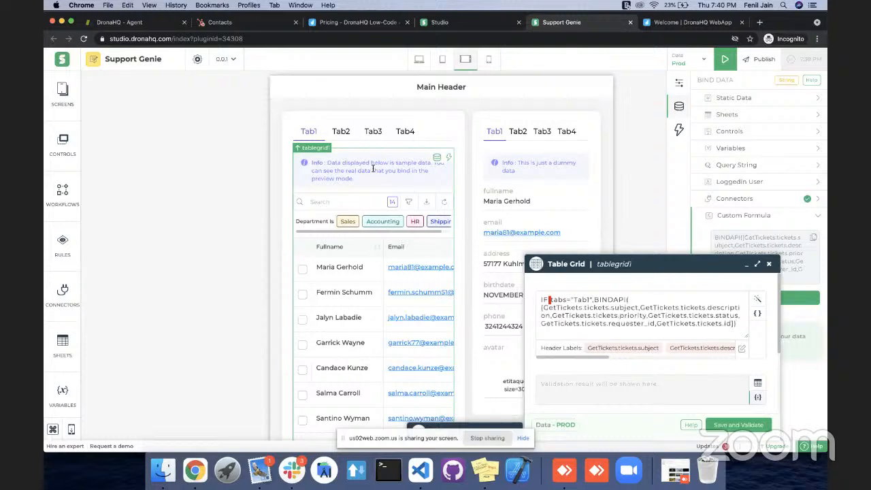
Add a second BINDAPI expression as the IF formula's false result, keeping only the ticket subject, description and priority fields.
key("Left")
type(",")
key("super+v")
key("Left")
key("Left")
key("shift+Left")
key("shift+Left")
key("shift+Left")
key("shift+Left")
key("shift+Left")
key("shift+Left")
key("shift+Left")
key("shift+Left")
key("shift+Left")
key("shift+Left")
key("shift+Left")
key("shift+Left")
key("shift+Left")
key("shift+Left")
key("shift+Left")
key("shift+Left")
key("shift+Left")
key("shift+Left")
key("shift+Left")
key("shift+Left")
key("shift+Left")
key("shift+Left")
key("shift+Left")
key("shift+Left")
key("shift+Left")
key("shift+Left")
key("shift+Left")
key("shift+Left")
key("shift+Left")
key("shift+Left")
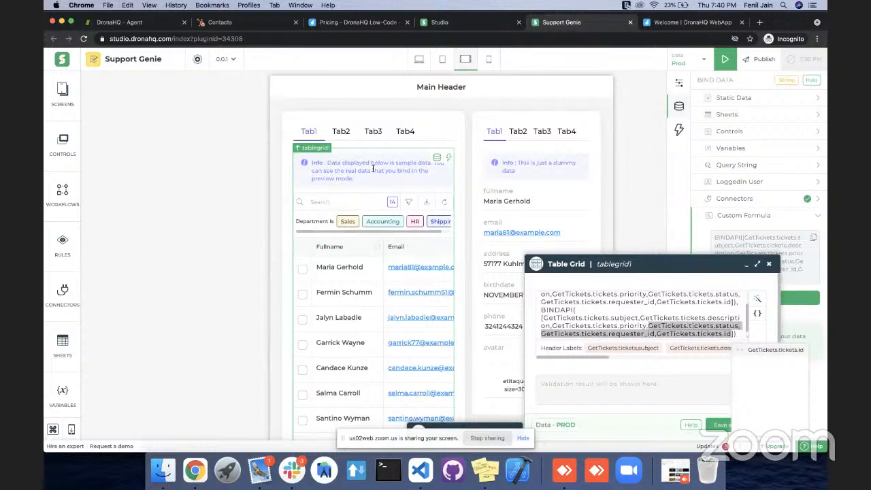
key("BackSpace")
key("BackSpace")
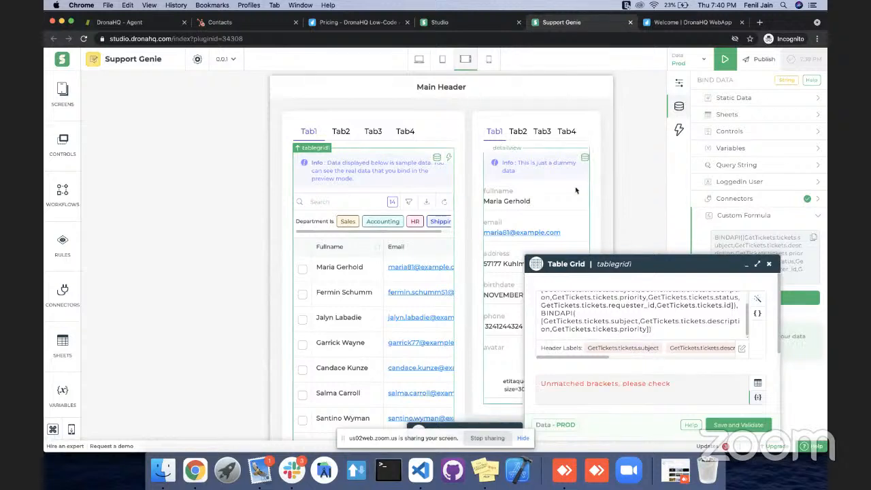
Complete the table grid's IF formula with its missing closing bracket in the enlarged editor, validate and save it, and minimize the editor.
left_click(758, 301)
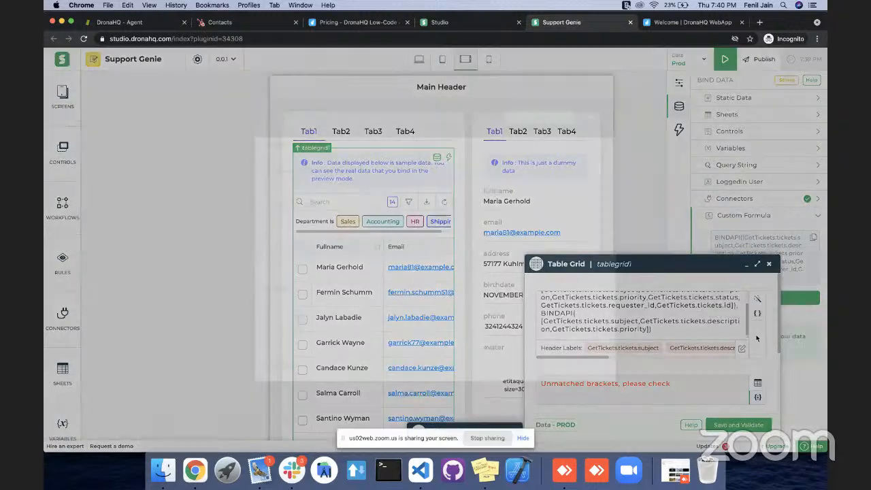
left_click(616, 109)
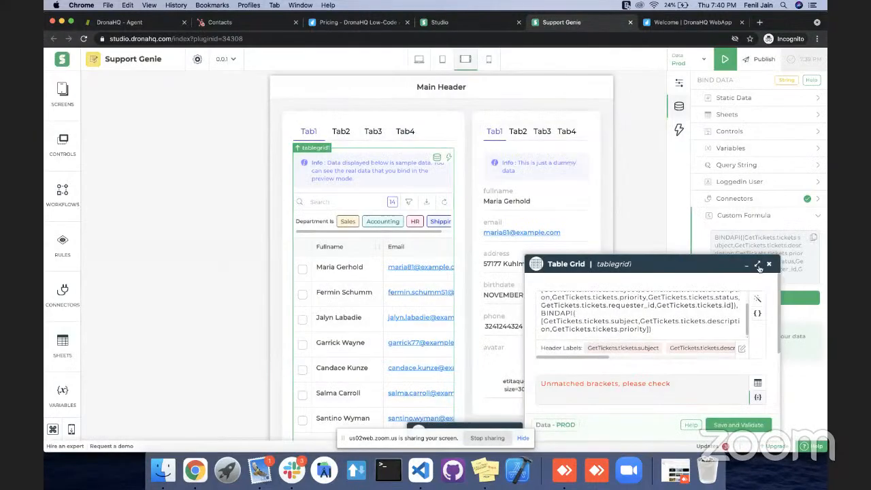
left_click(759, 265)
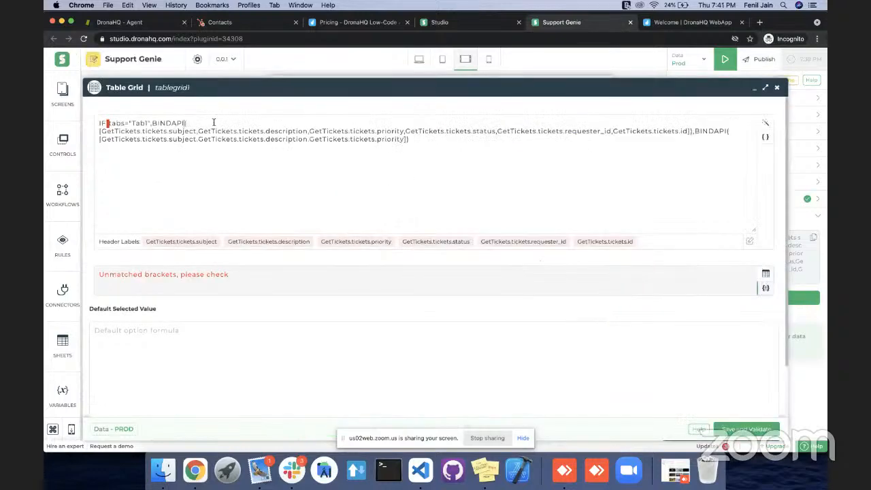
left_click(730, 132)
left_click(432, 145)
type(")")
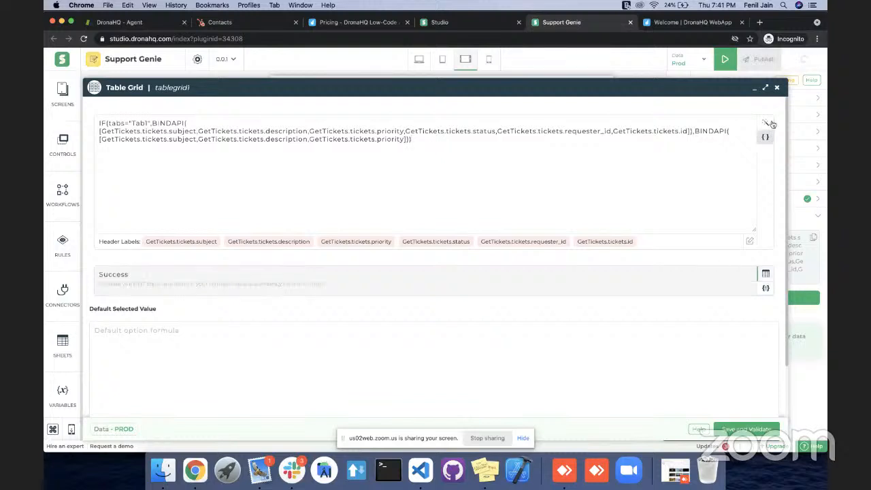
left_click(778, 89)
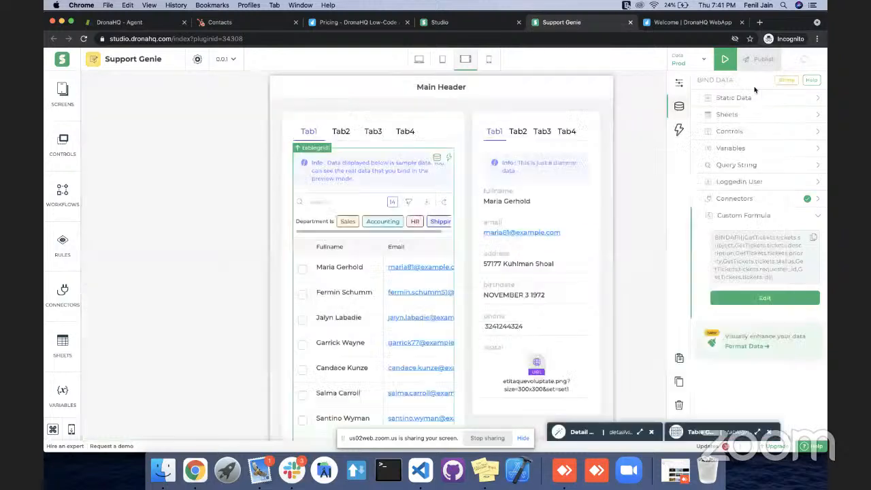
Preview the screen at desktop size and check which ticket columns the table shows under Tab2.
left_click(725, 59)
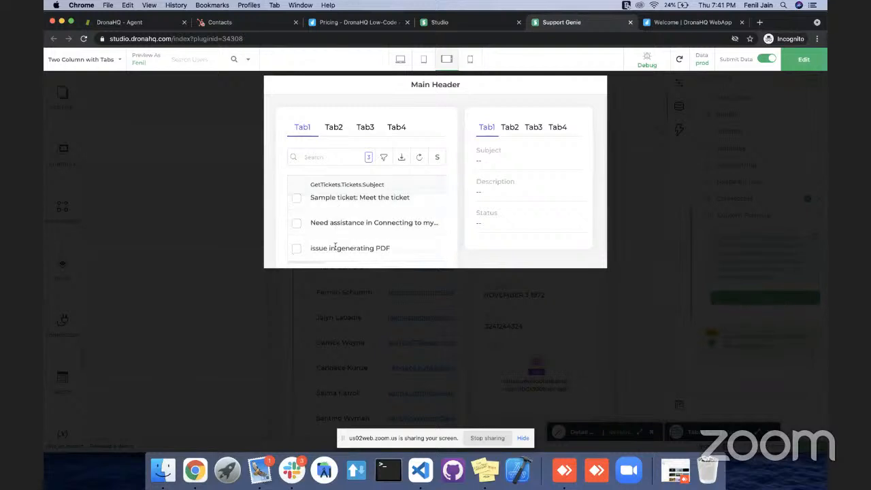
left_click(402, 61)
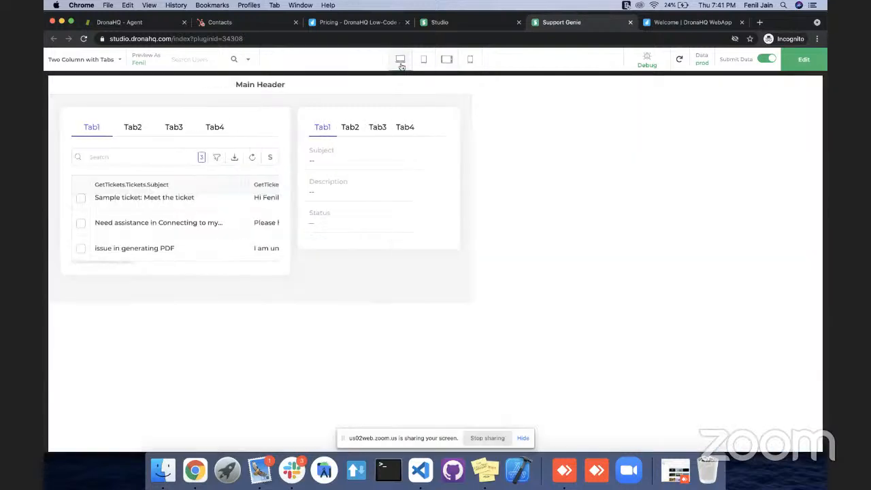
left_click(197, 129)
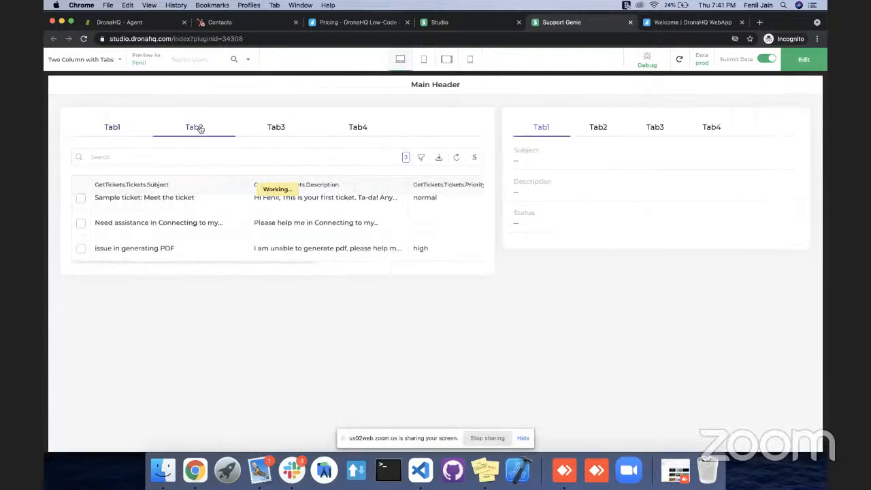
scroll(290, 228, "left", 1)
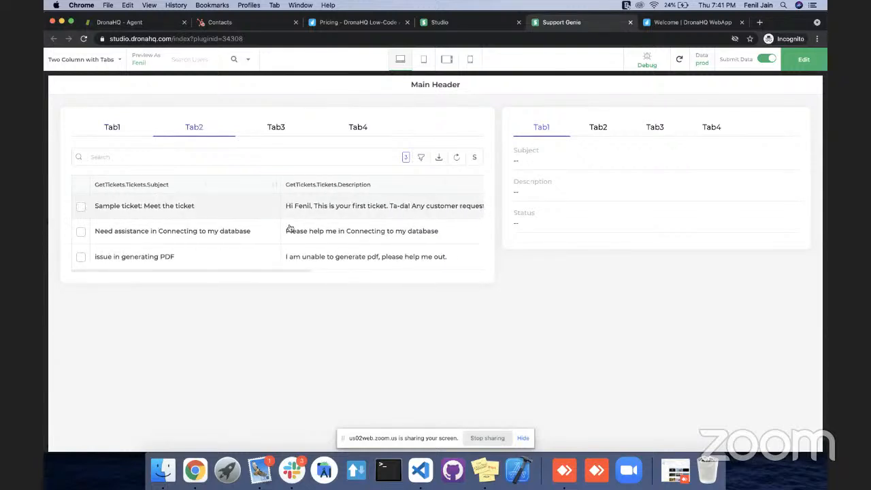
scroll(299, 238, "right", 2)
scroll(299, 238, "right", 3)
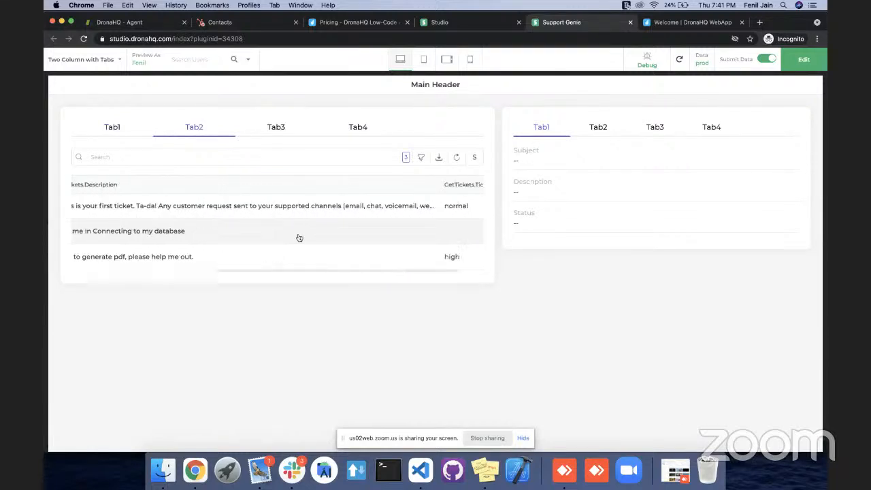
scroll(340, 217, "left", 4)
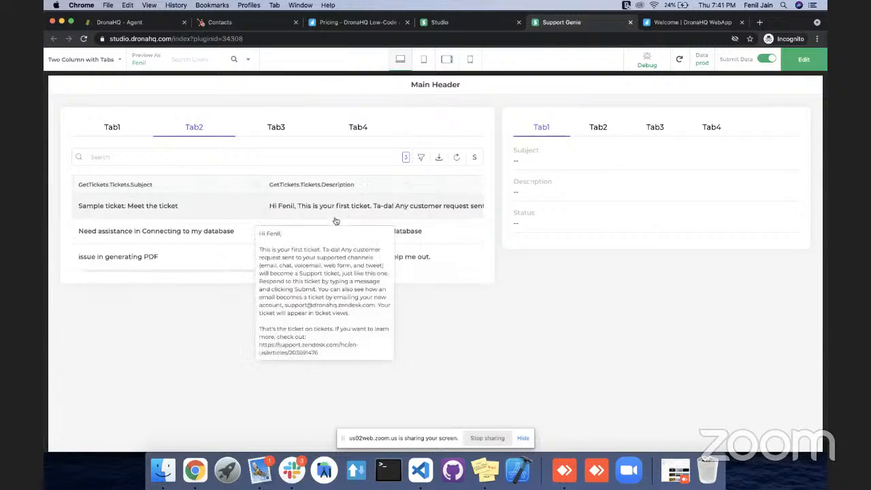
Check the table under Tab3 and Tab4 and the detail view for the tickets in the preview, and return to editing.
left_click(276, 128)
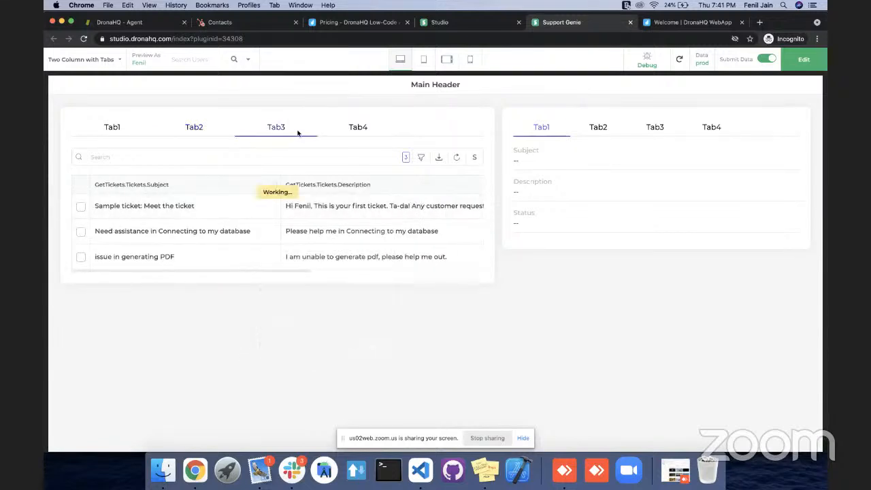
scroll(372, 205, "right", 2)
scroll(373, 206, "left", 2)
scroll(307, 211, "right", 4)
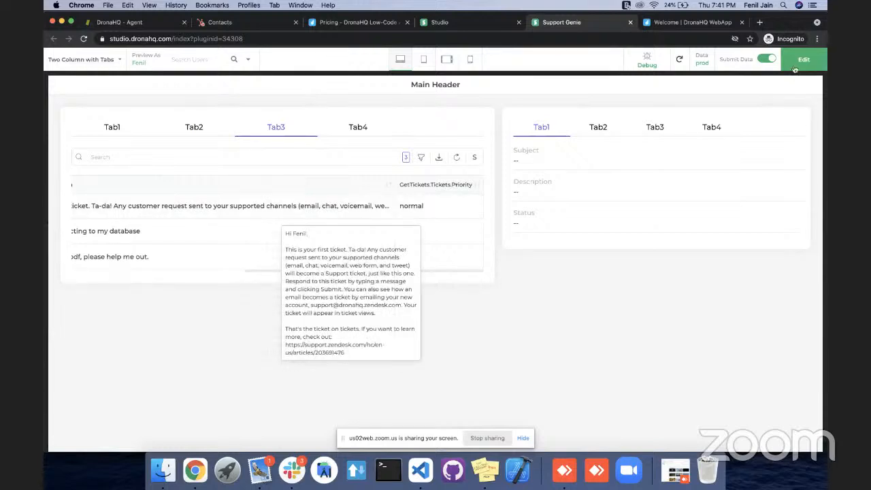
left_click(253, 207)
scroll(251, 210, "left", 5)
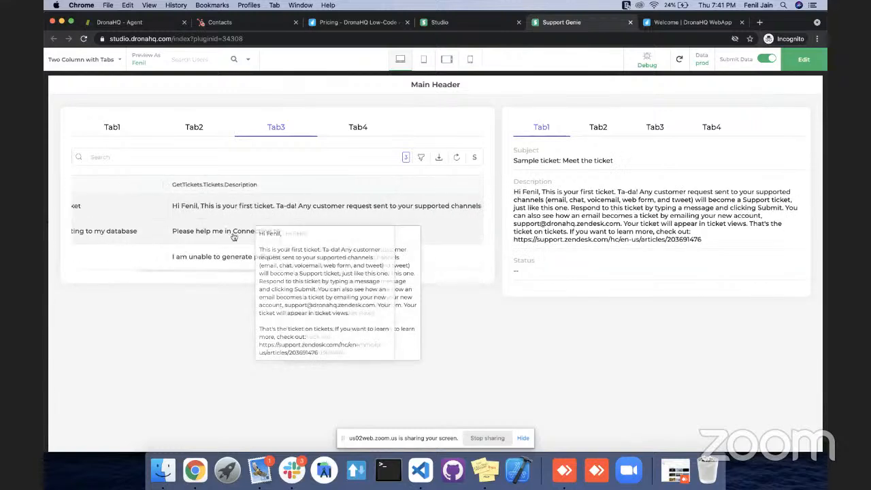
left_click(234, 236)
left_click(235, 252)
left_click(358, 128)
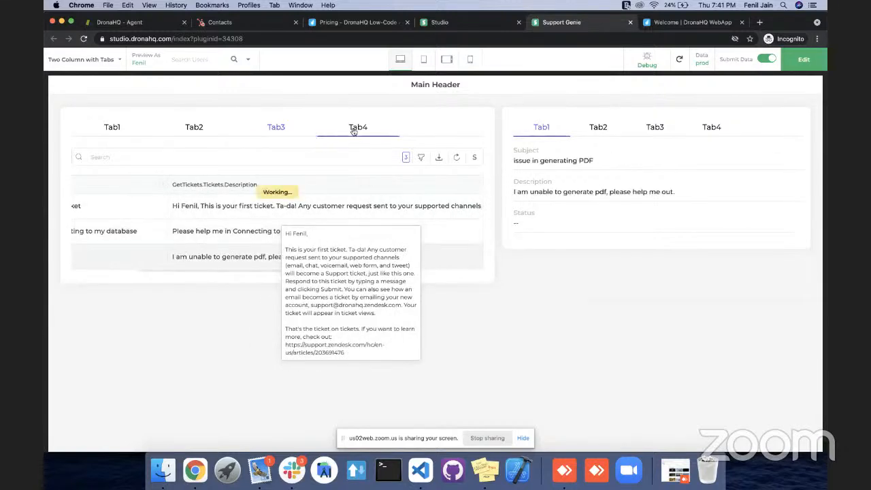
left_click(795, 60)
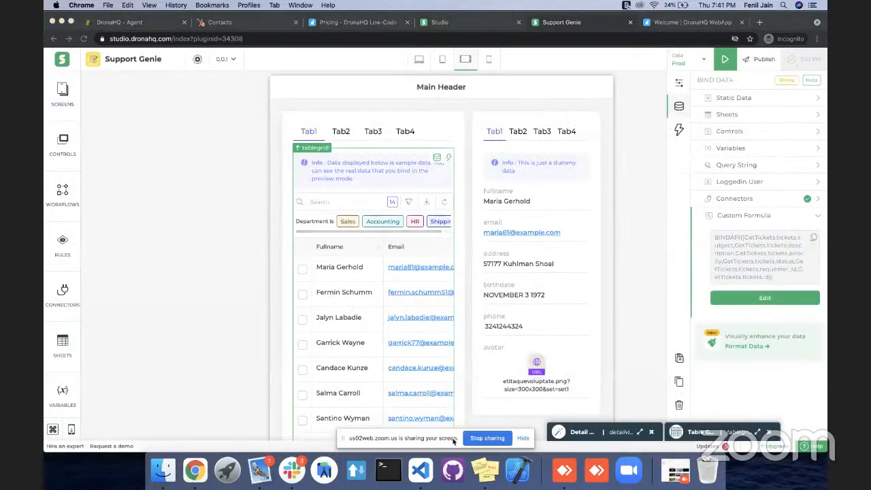
left_click(487, 438)
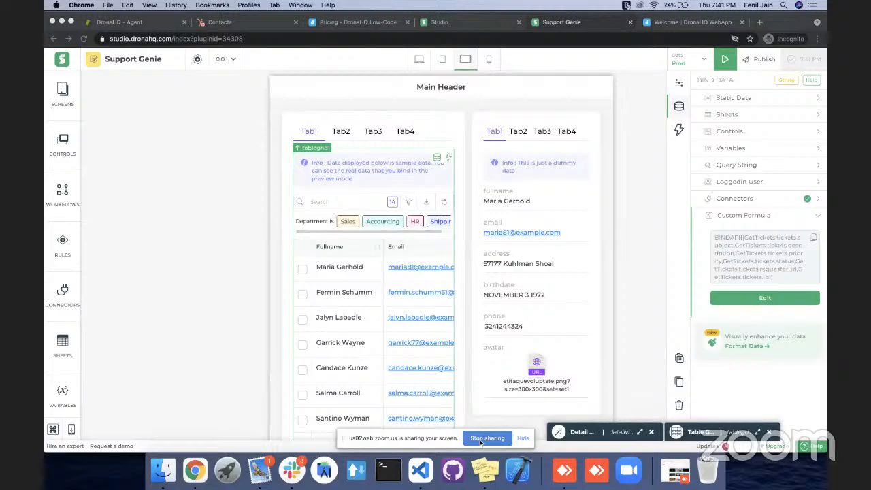